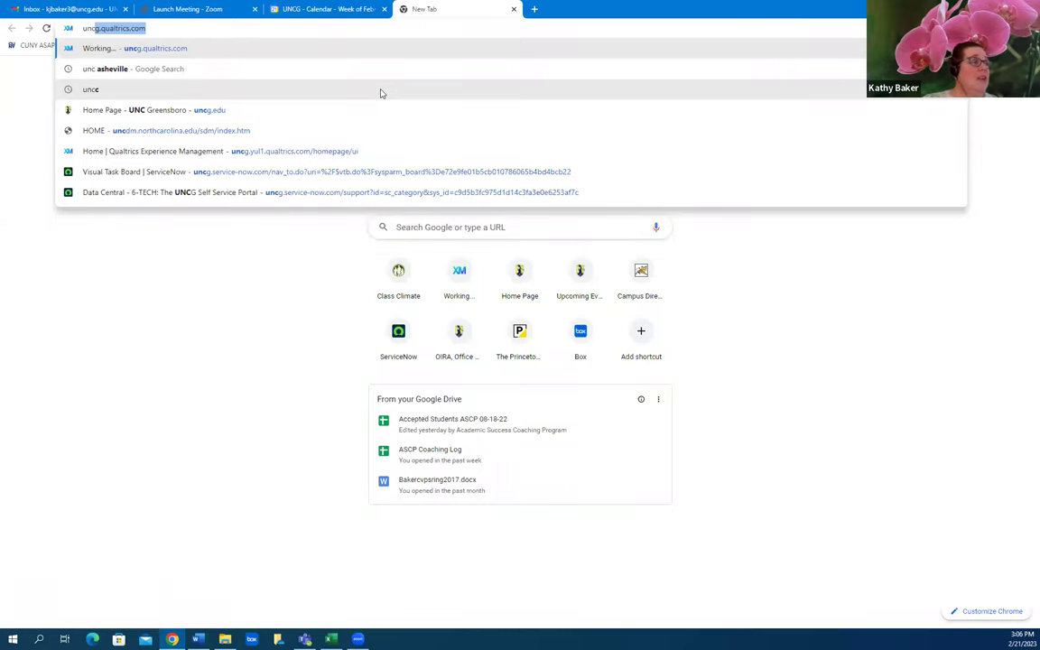
Open uncg.qualtrics.com and look over the homepage's active surveys, admin summary and workflows summary.
key("Return")
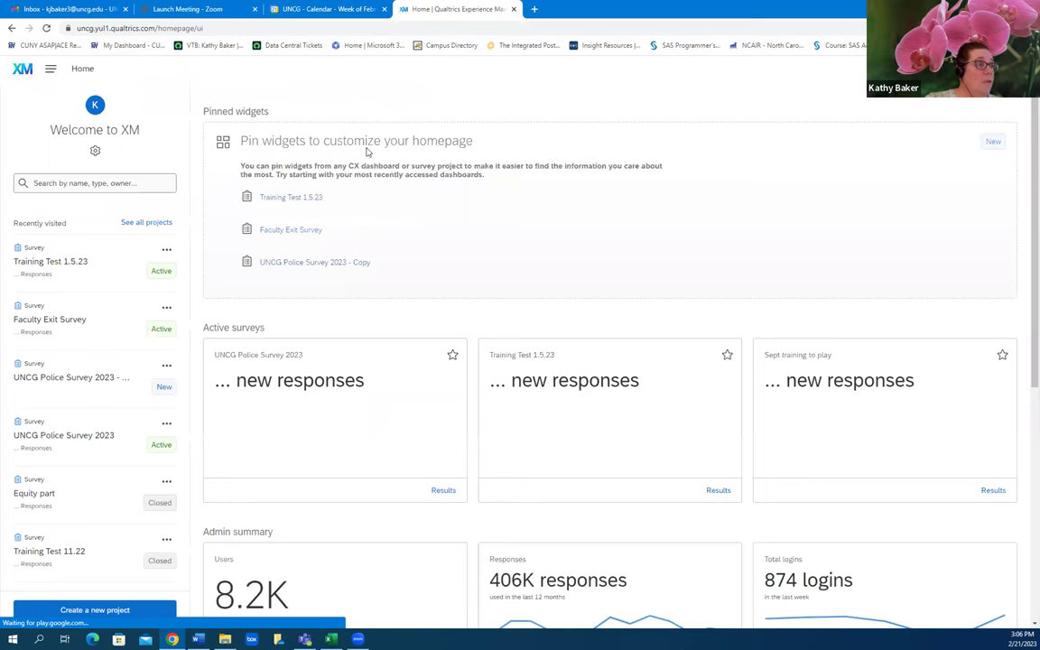
scroll(501, 198, "down", 3)
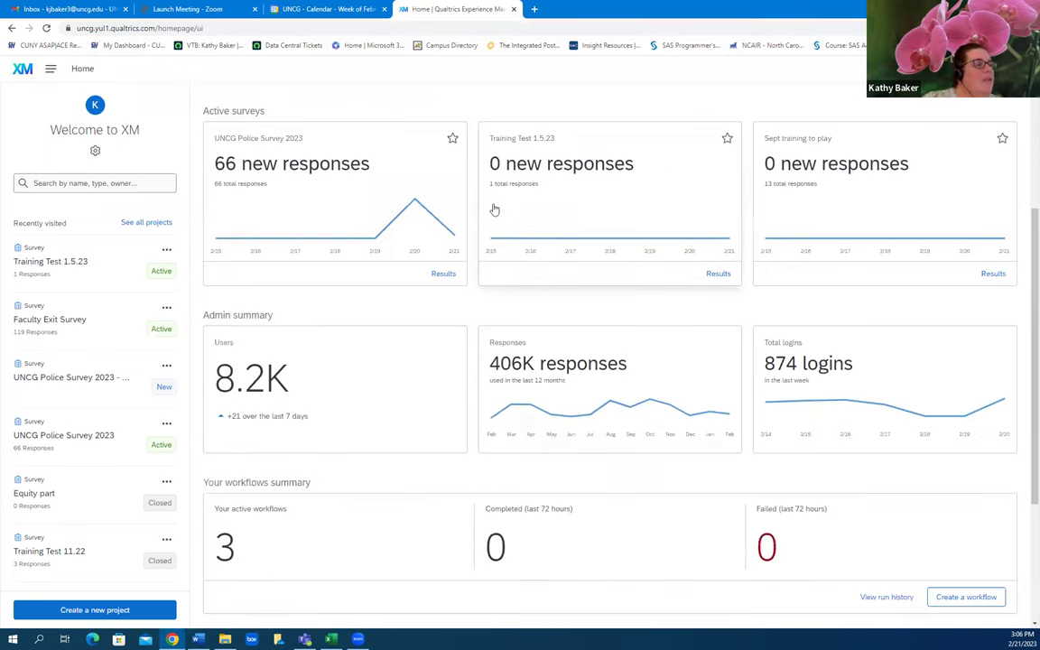
scroll(499, 202, "up", 3)
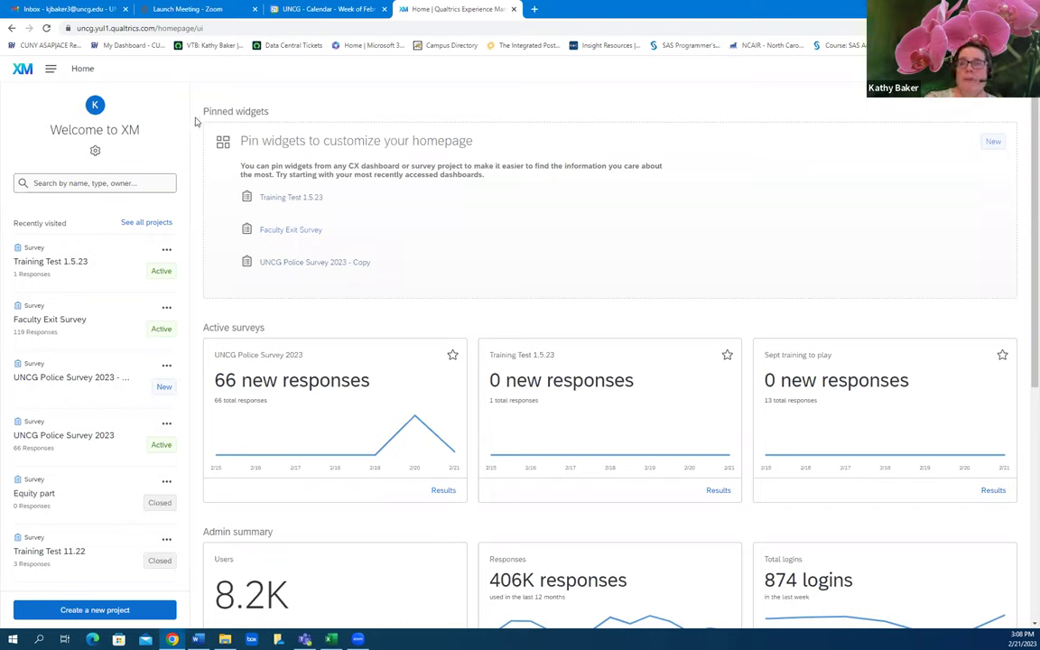
View the navigation options and open the Catalog to examine the available project types.
left_click(50, 70)
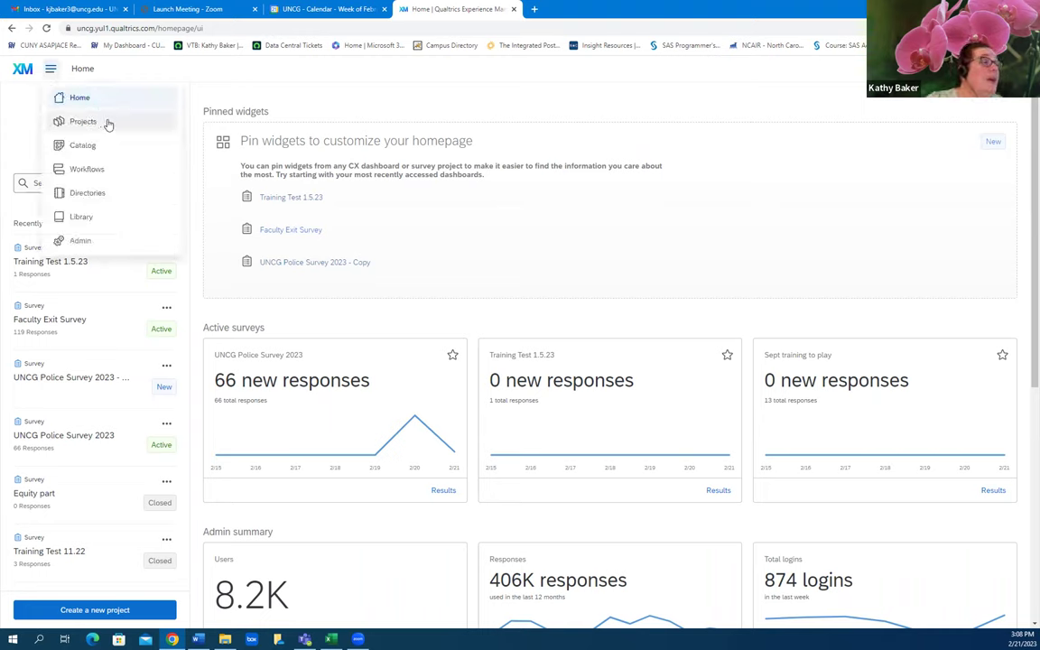
left_click(51, 69)
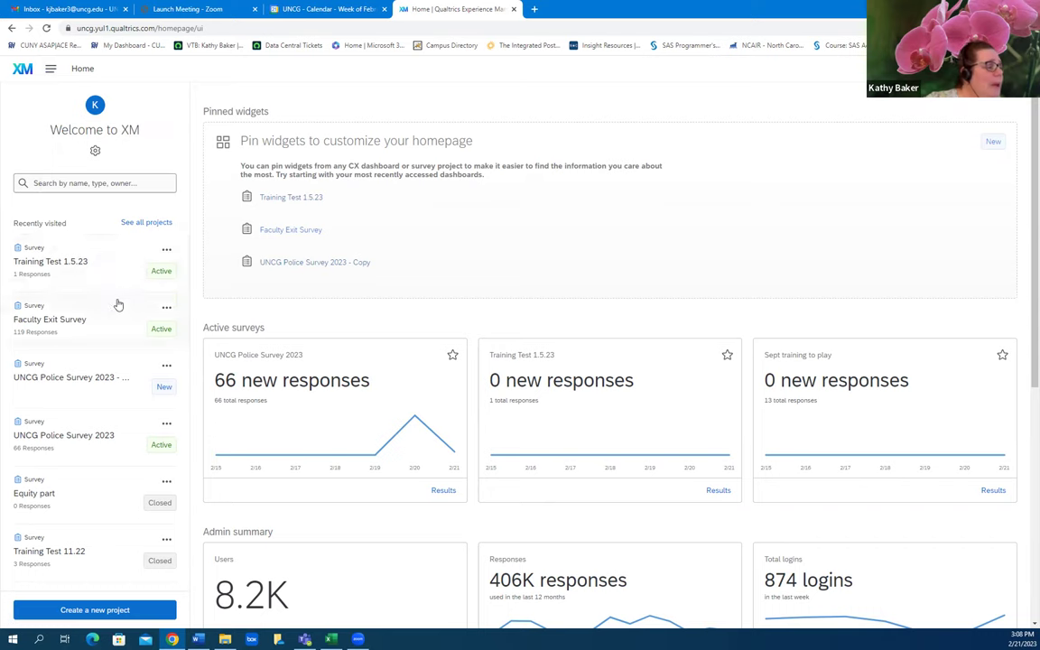
left_click(49, 73)
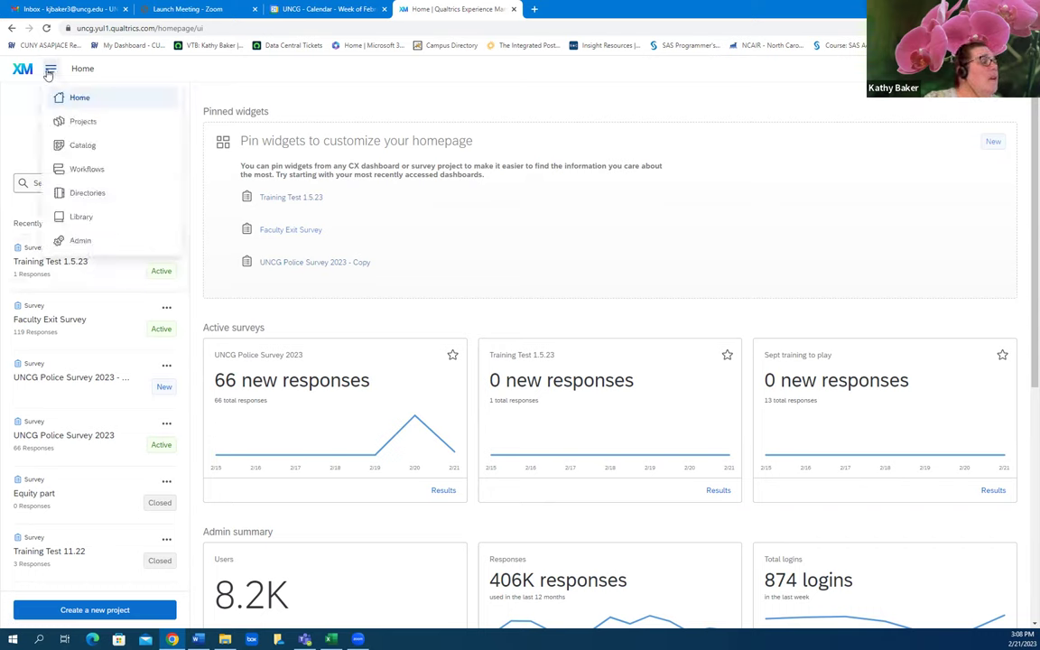
left_click(89, 146)
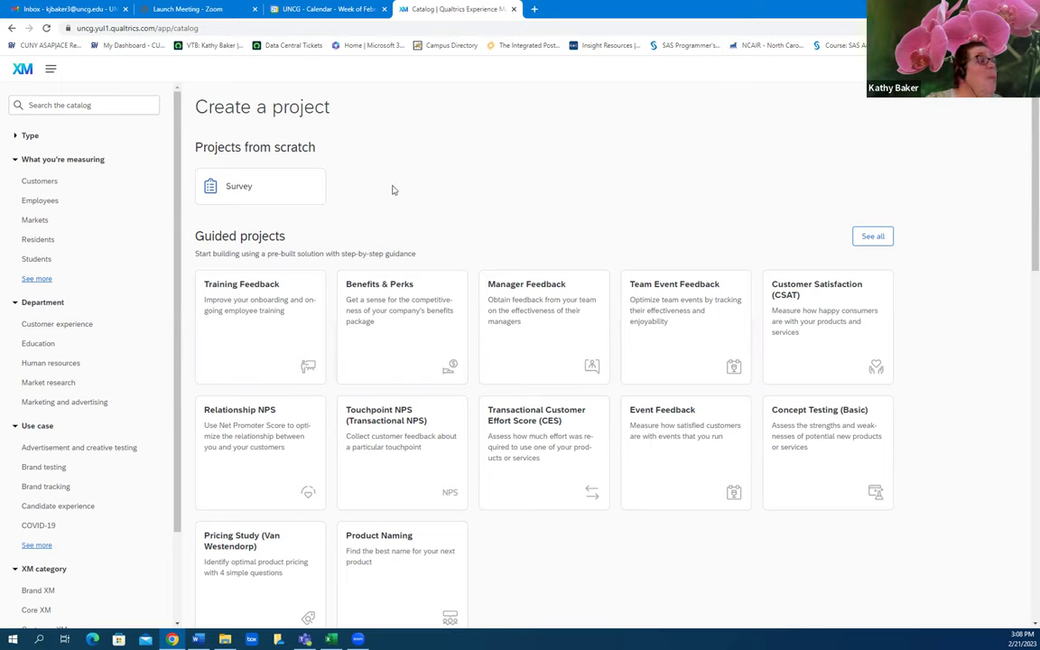
mouse_move(506, 311)
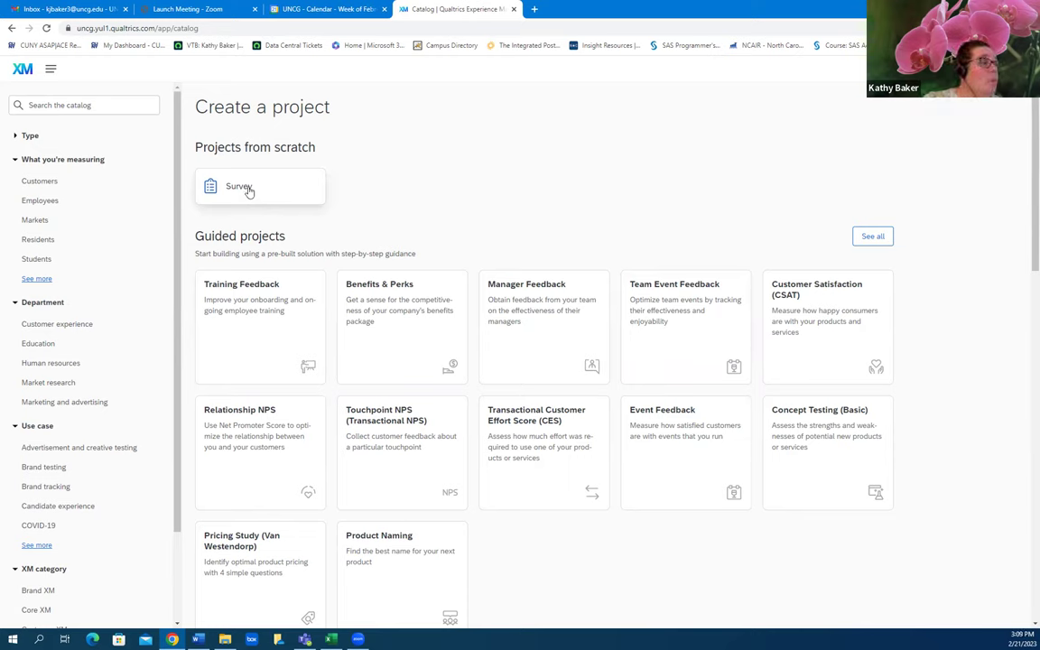
Visit the Workflows, Directories and Library sections in turn to examine their contents.
left_click(52, 70)
left_click(105, 171)
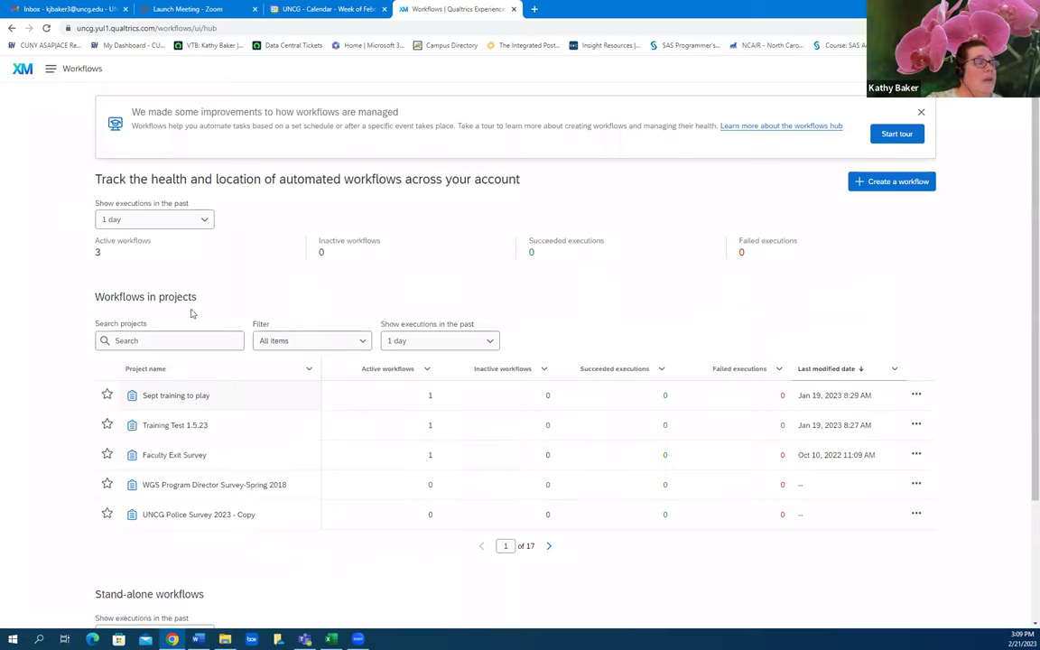
left_click(49, 70)
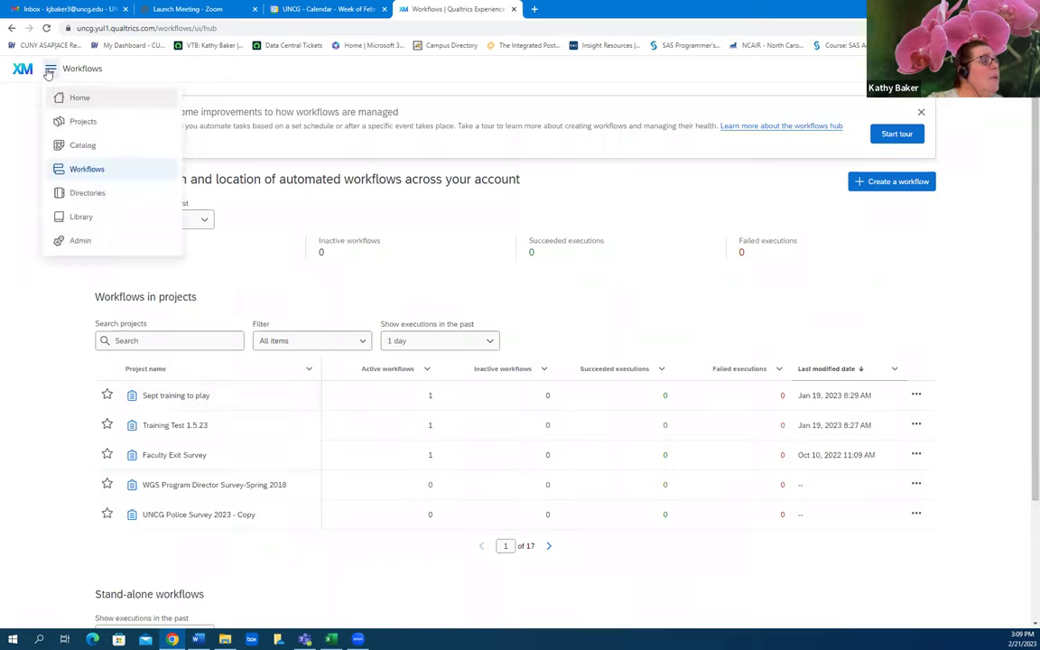
left_click(94, 194)
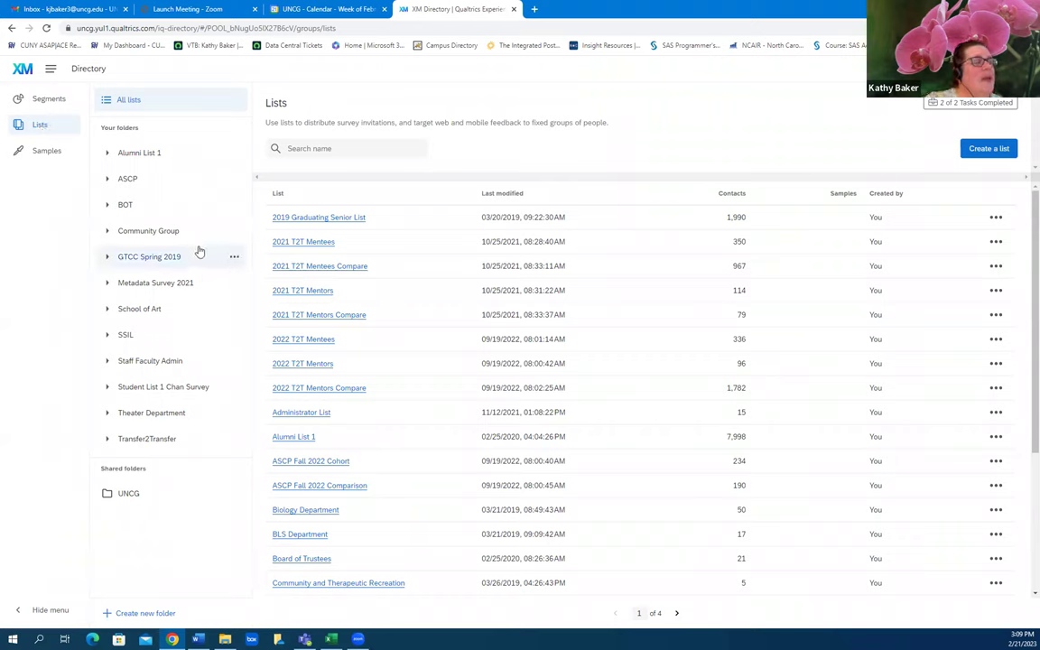
left_click(51, 68)
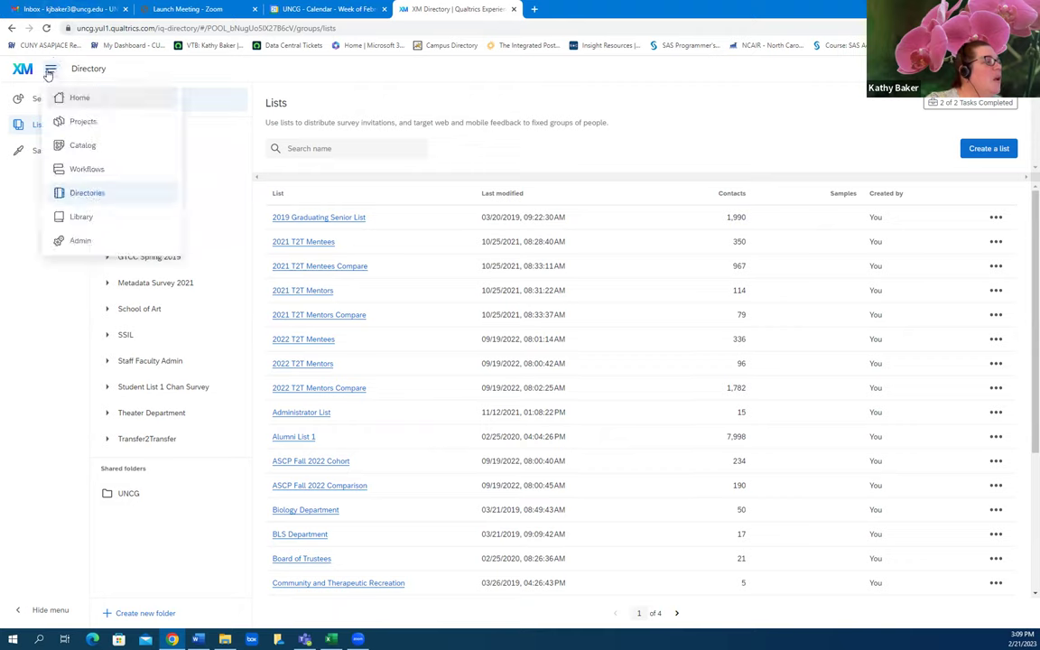
left_click(82, 219)
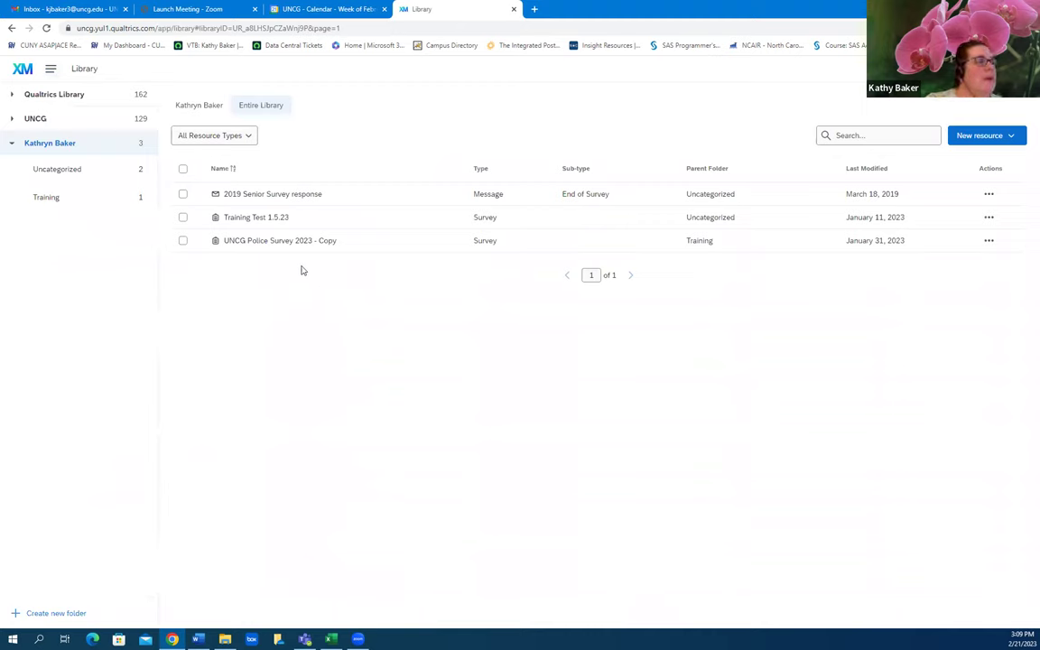
Go to the Projects page and create a new folder under Projects and Programs, keeping its default name.
left_click(50, 72)
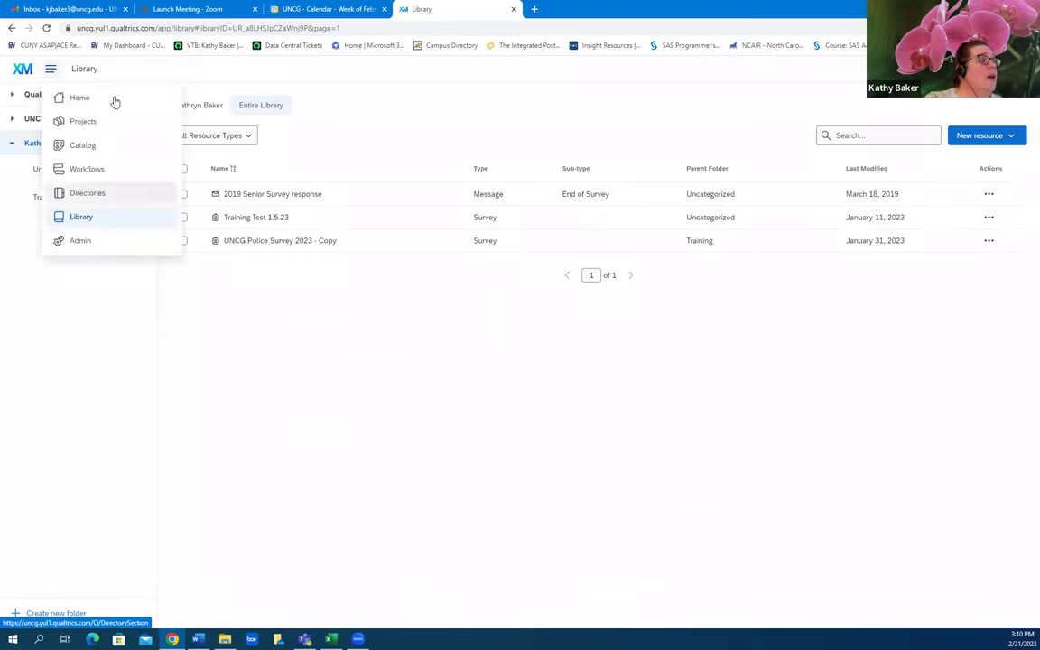
left_click(84, 122)
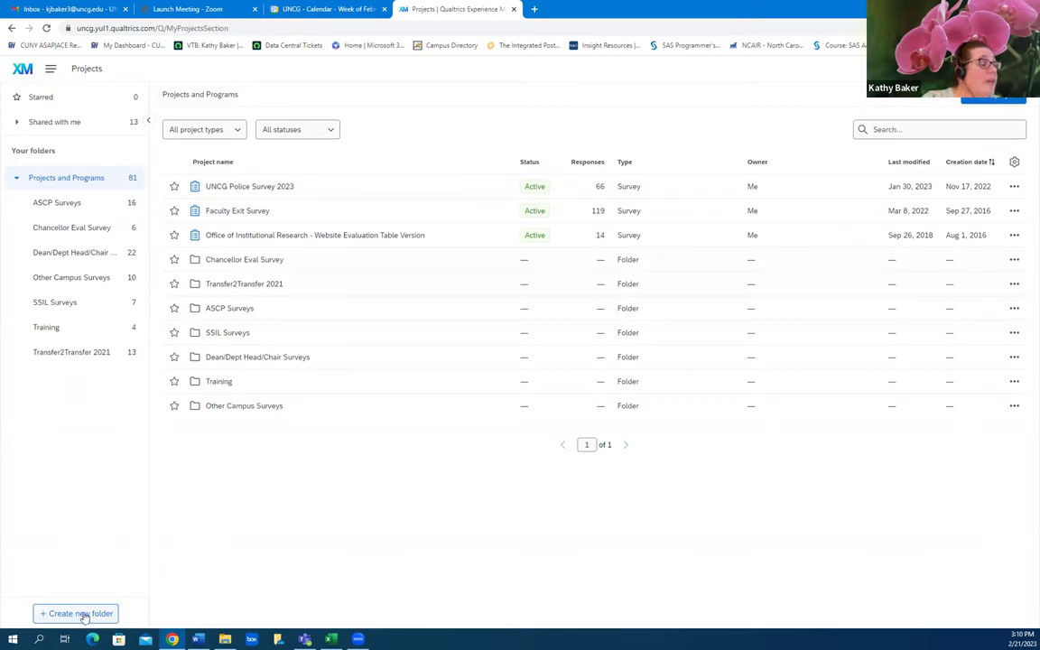
left_click(77, 613)
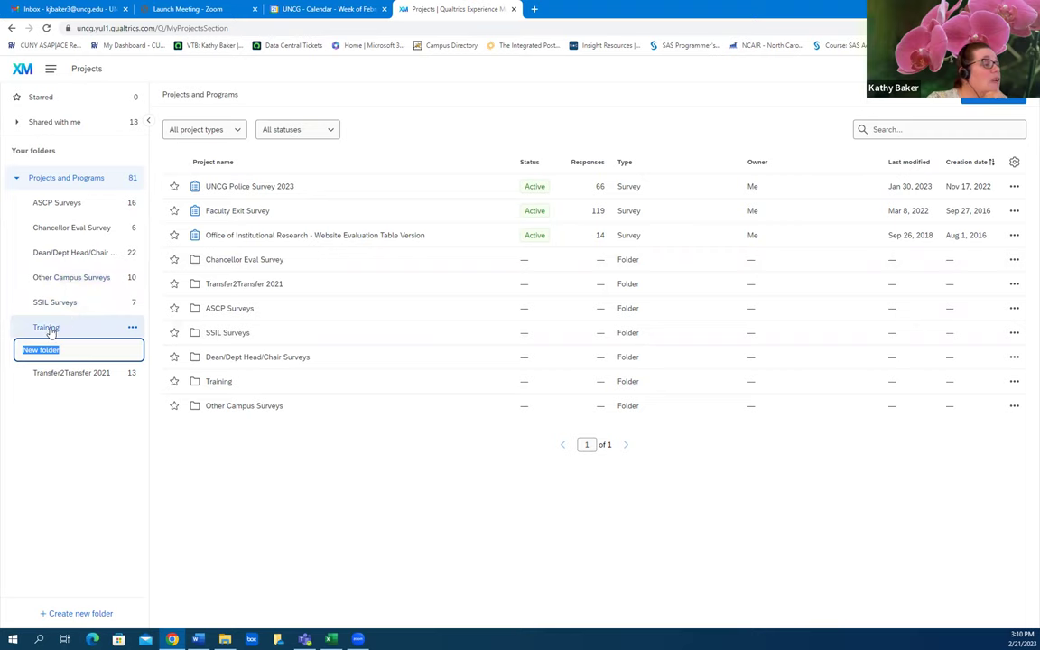
key("Return")
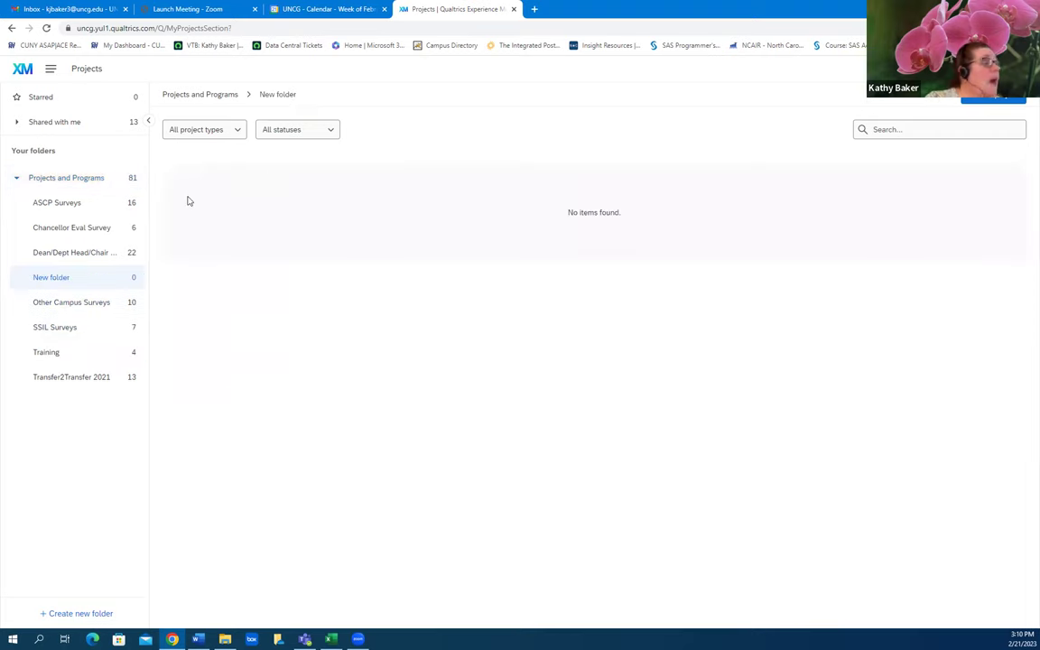
View the Training folder's surveys and start a new Survey project from scratch.
left_click(64, 356)
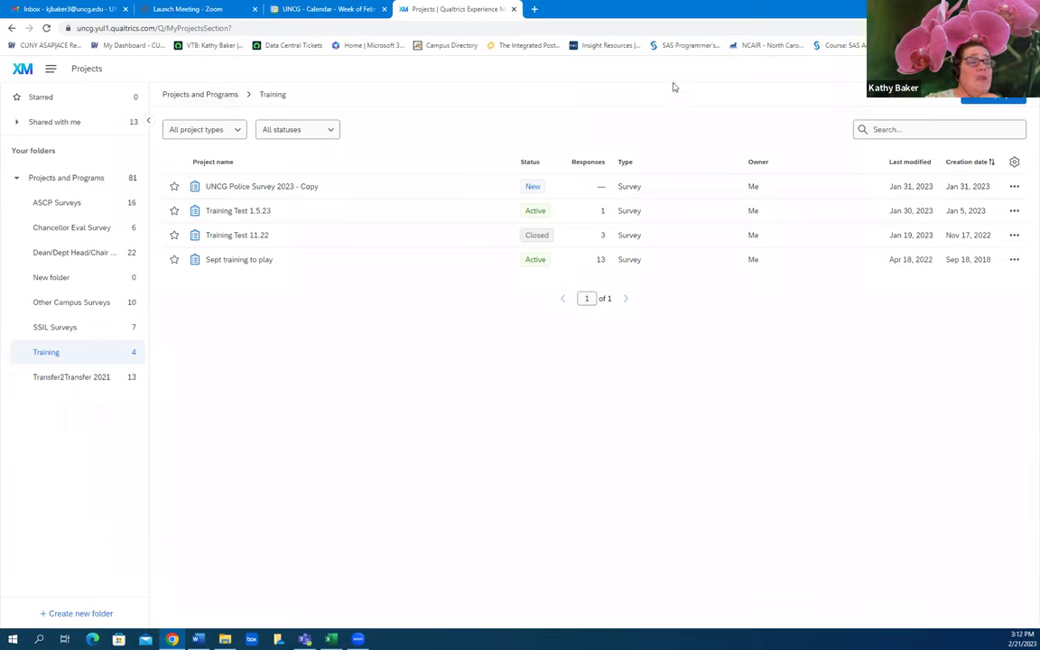
left_click(992, 101)
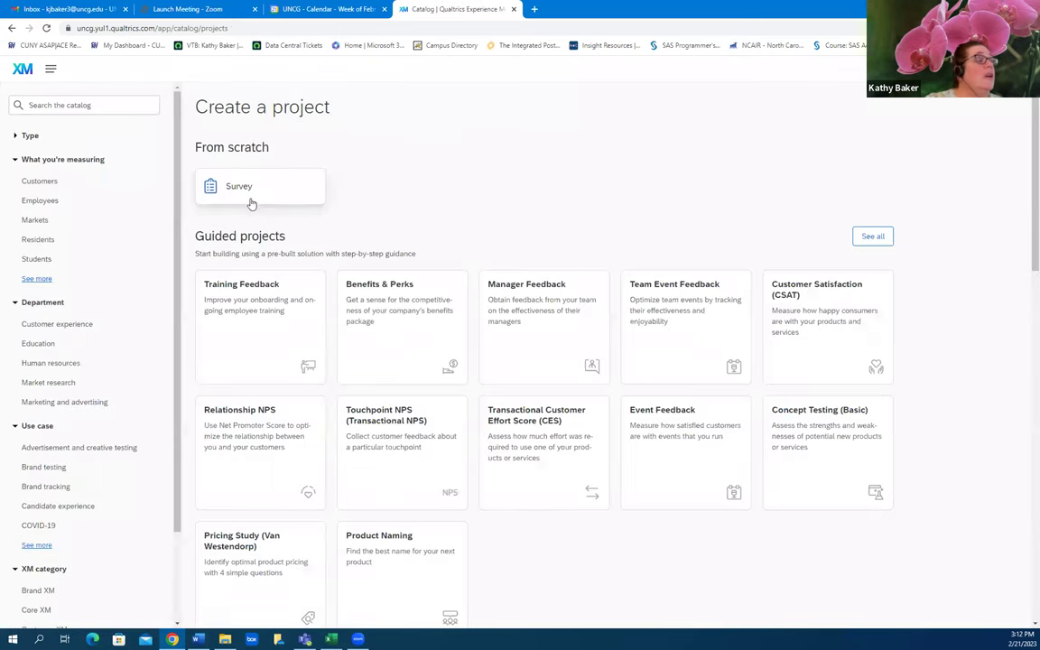
left_click(251, 195)
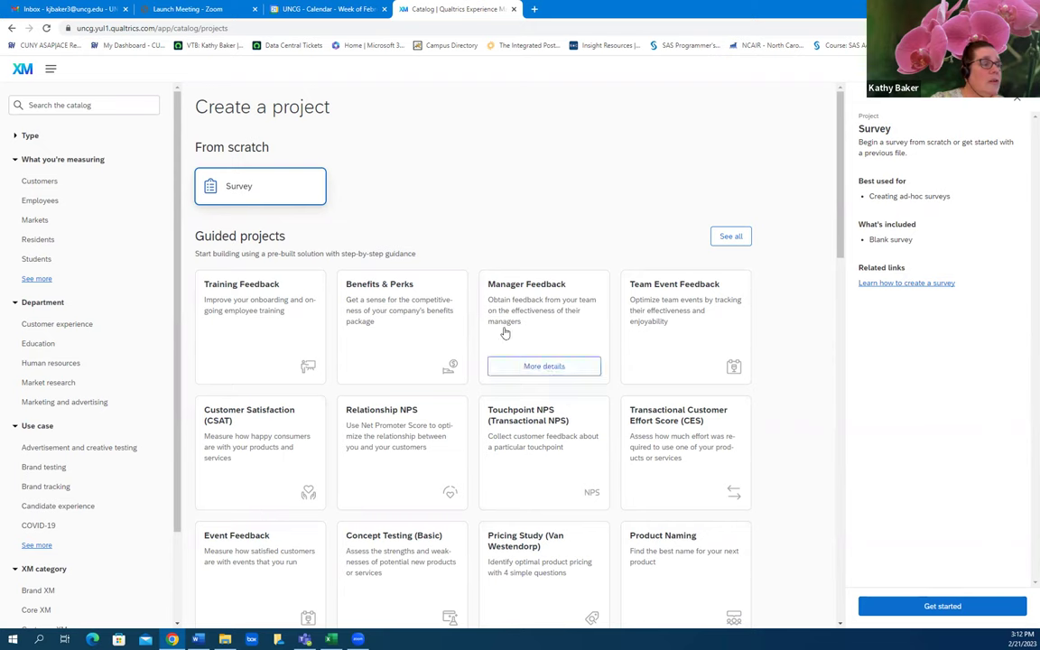
left_click(944, 607)
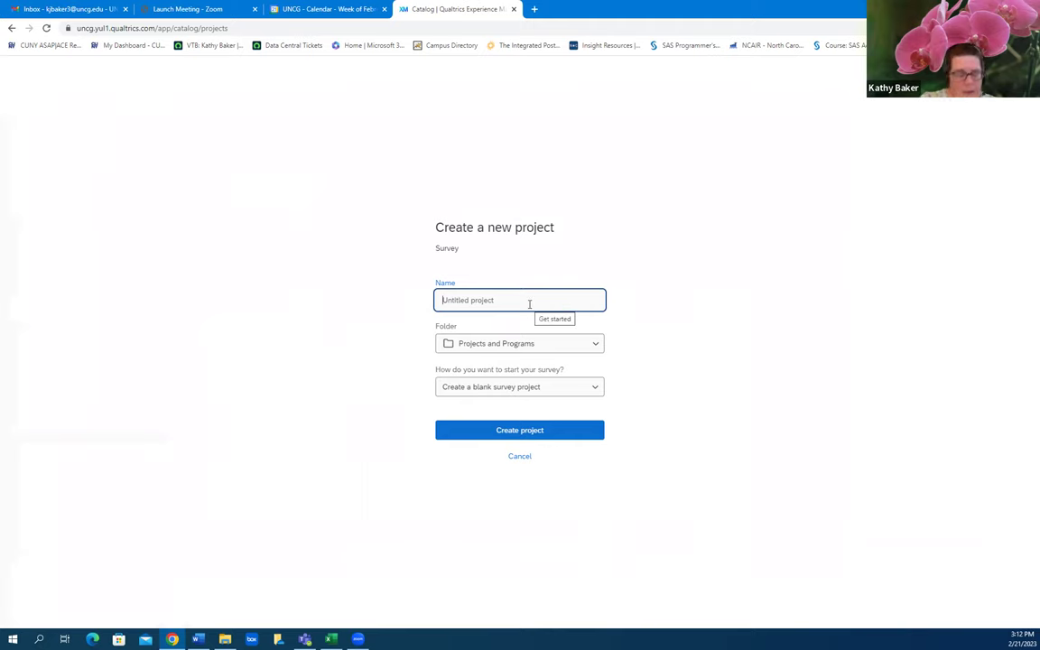
Create the blank survey project with the name Library Training 2.21.23 in the Training folder.
type("Library")
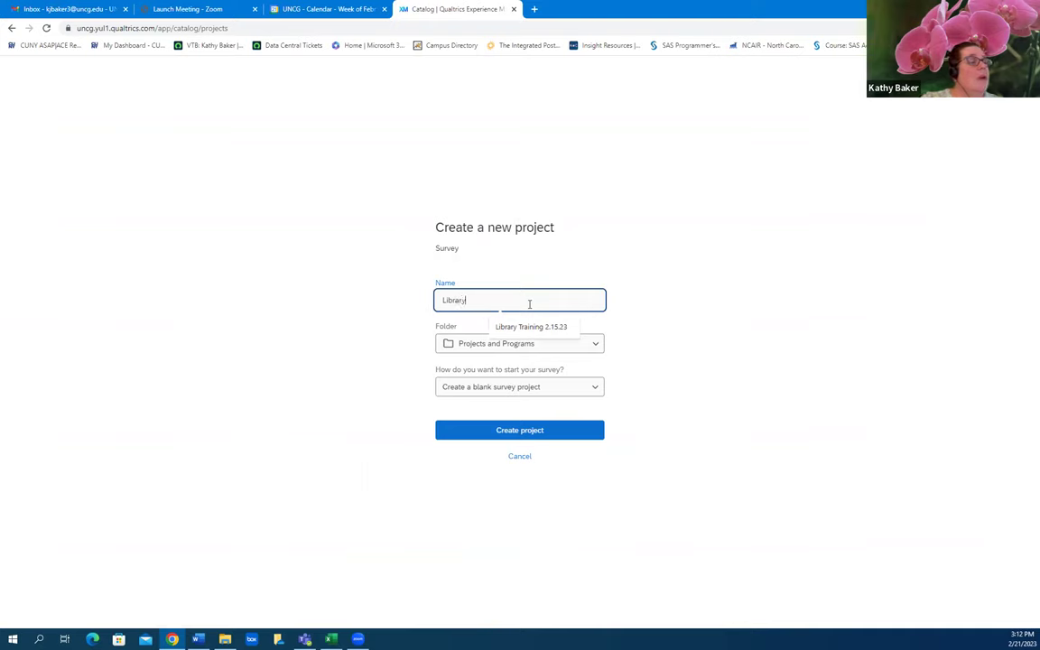
type(" Training 2.21.23")
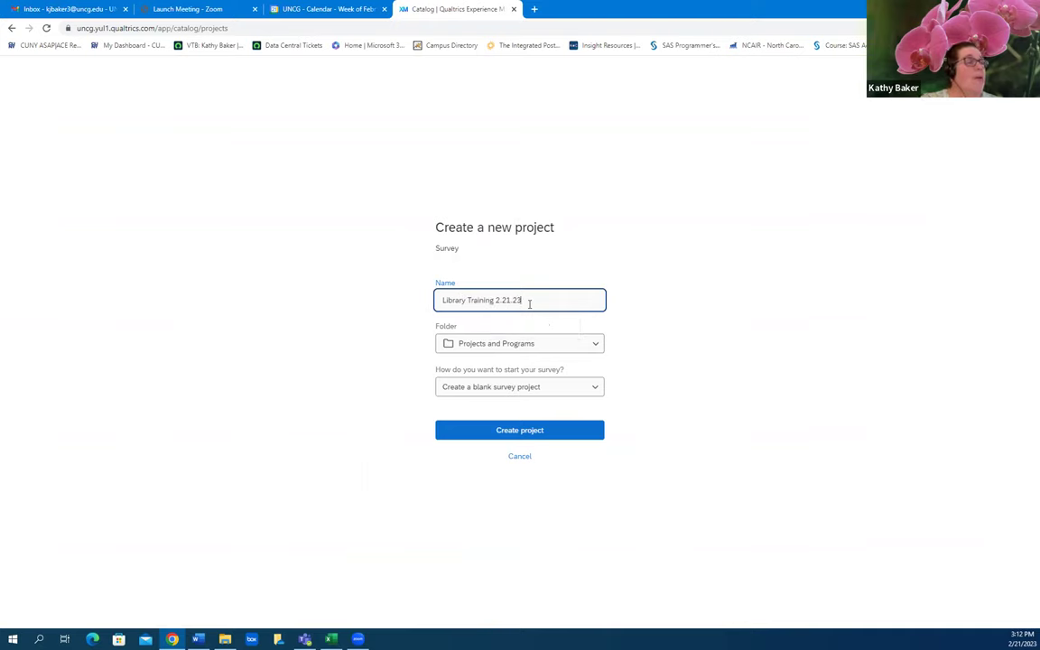
left_click(593, 346)
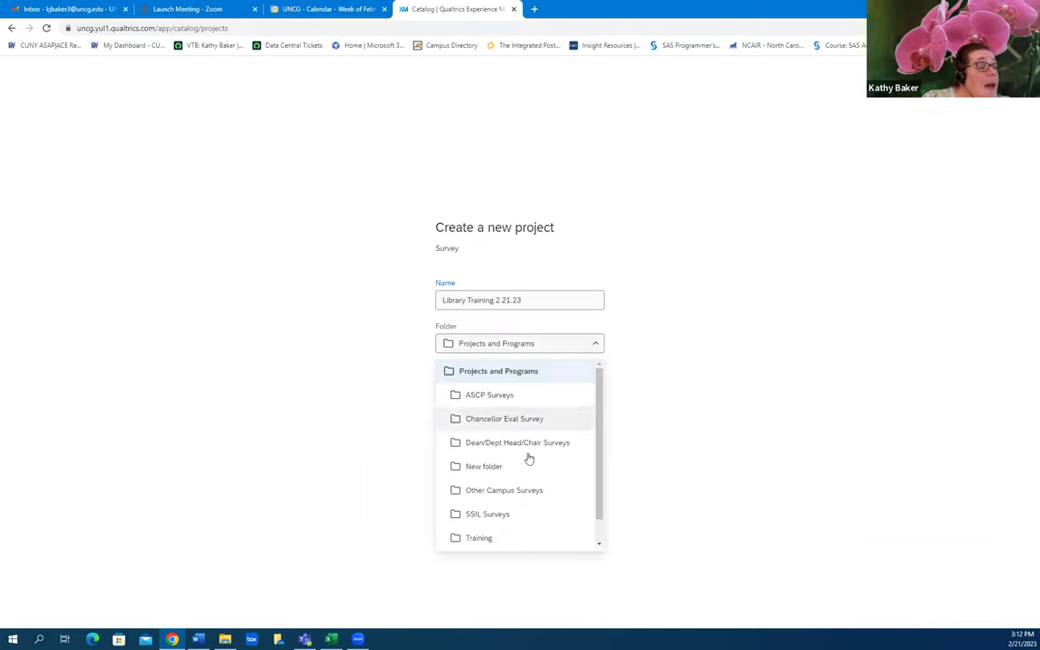
left_click(523, 538)
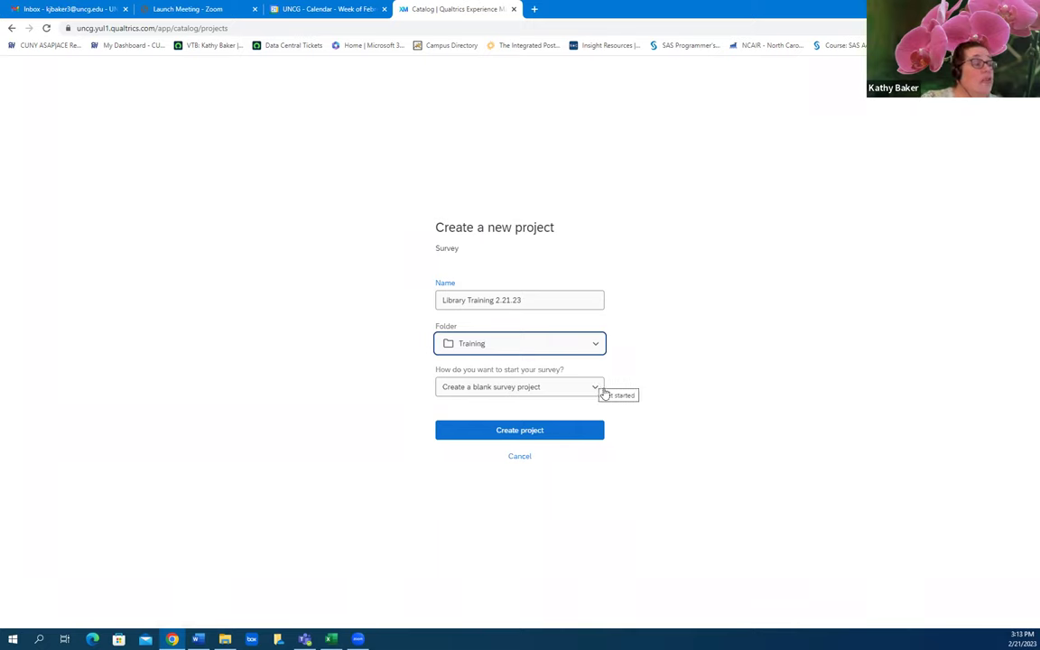
left_click(601, 394)
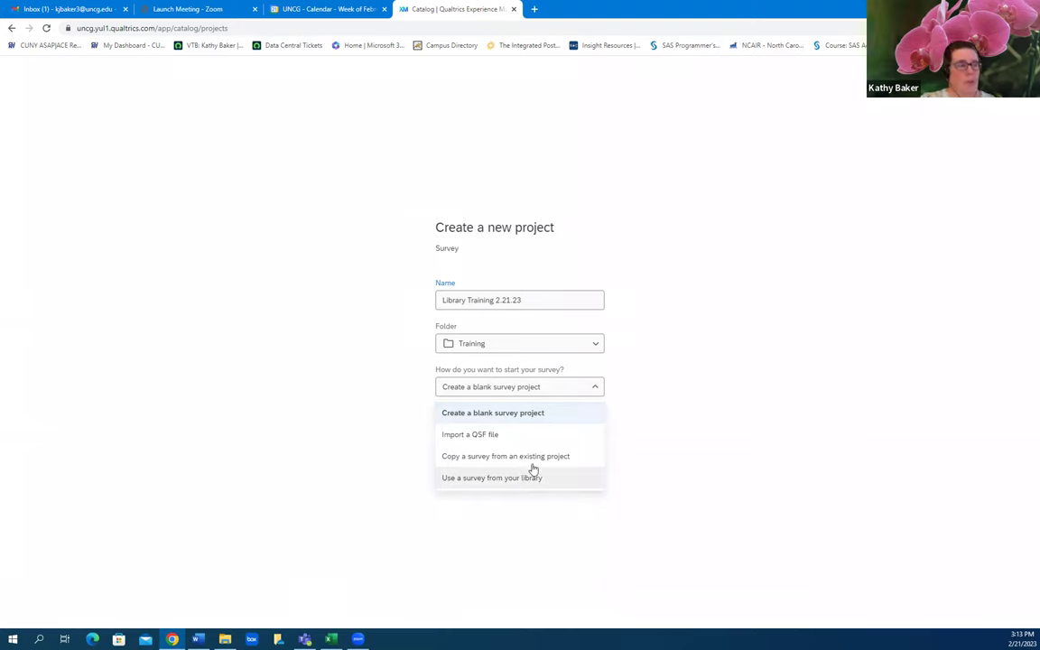
left_click(531, 413)
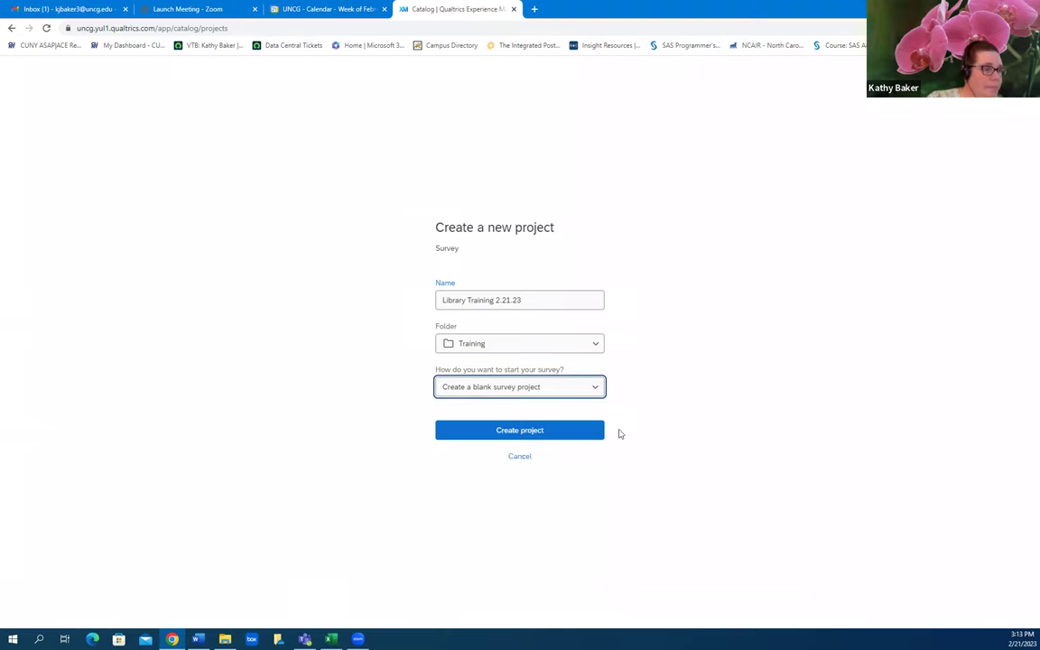
left_click(533, 437)
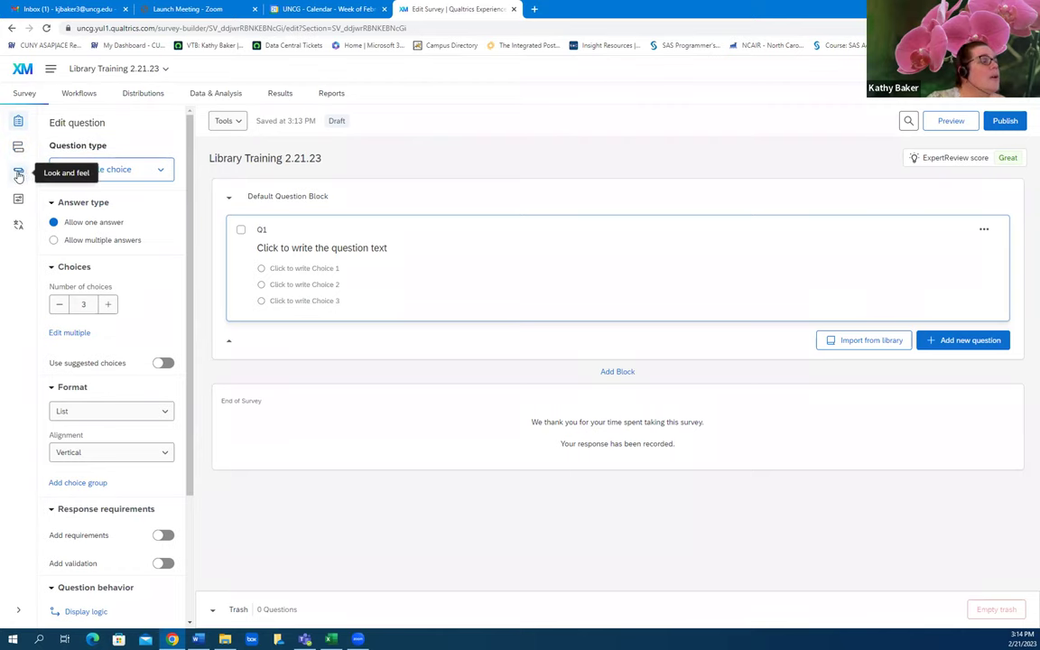
Examine the survey's Look and feel themes and layouts, dismissing the offer to try the Simple layout.
left_click(20, 172)
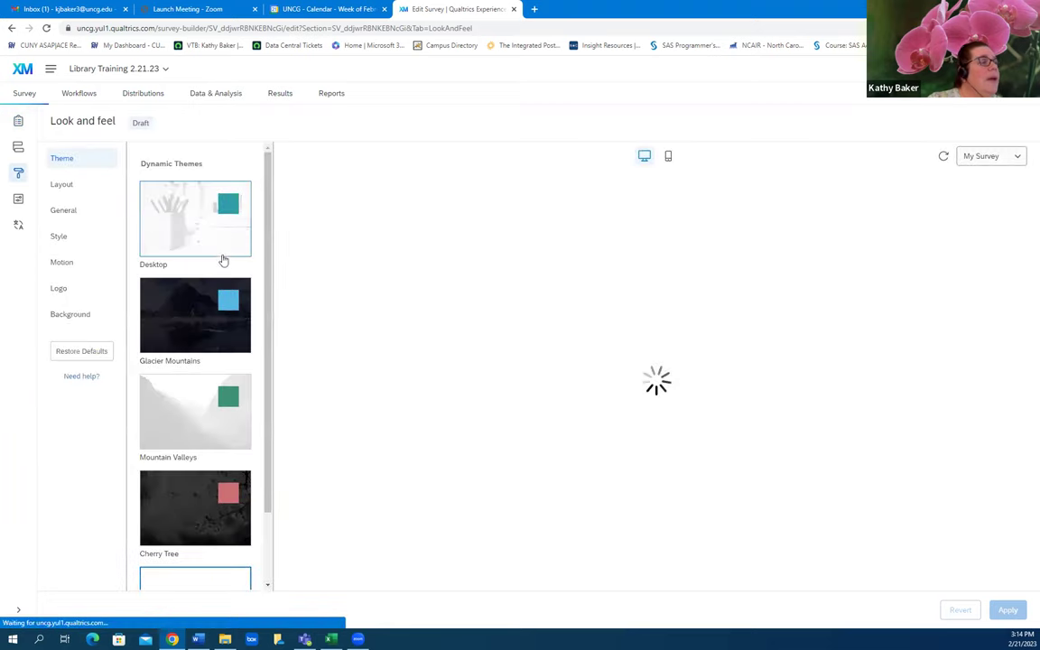
scroll(199, 292, "up", 2)
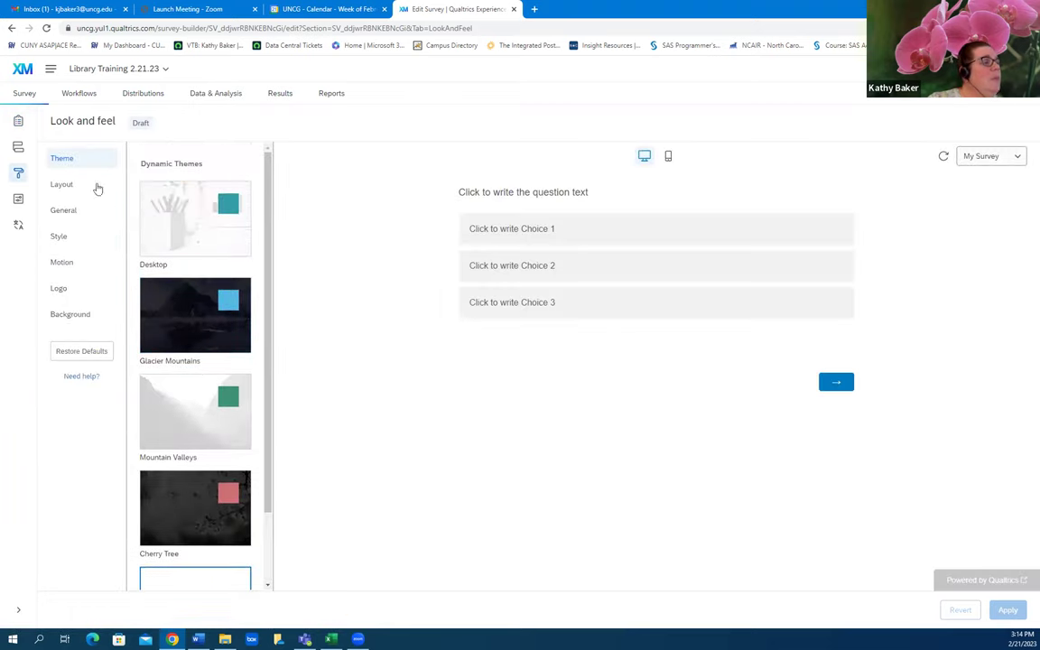
left_click(71, 185)
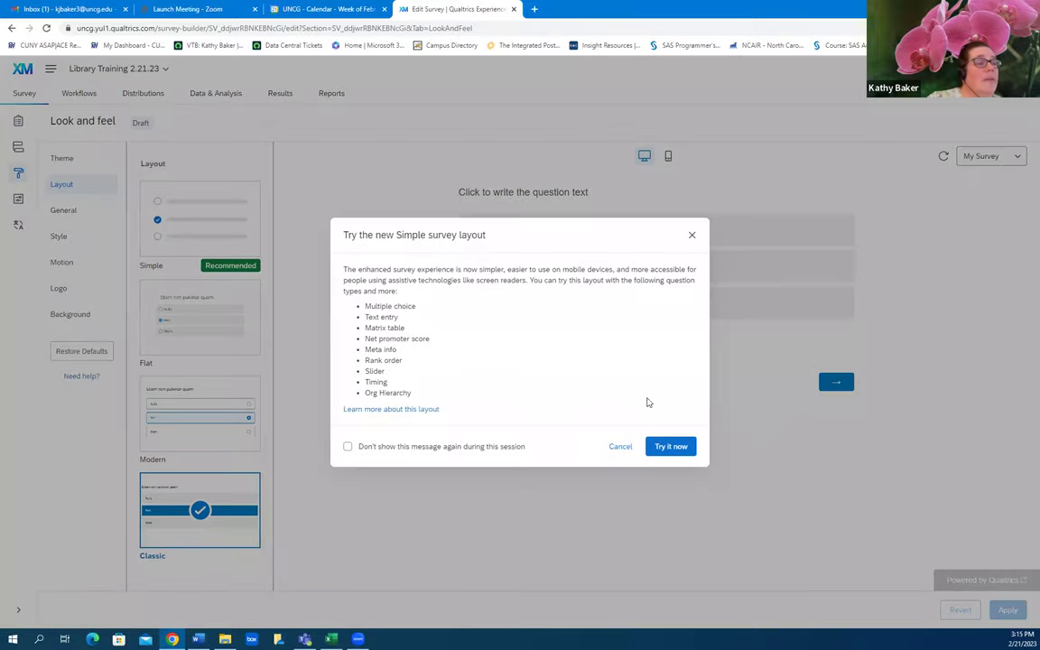
left_click(292, 299)
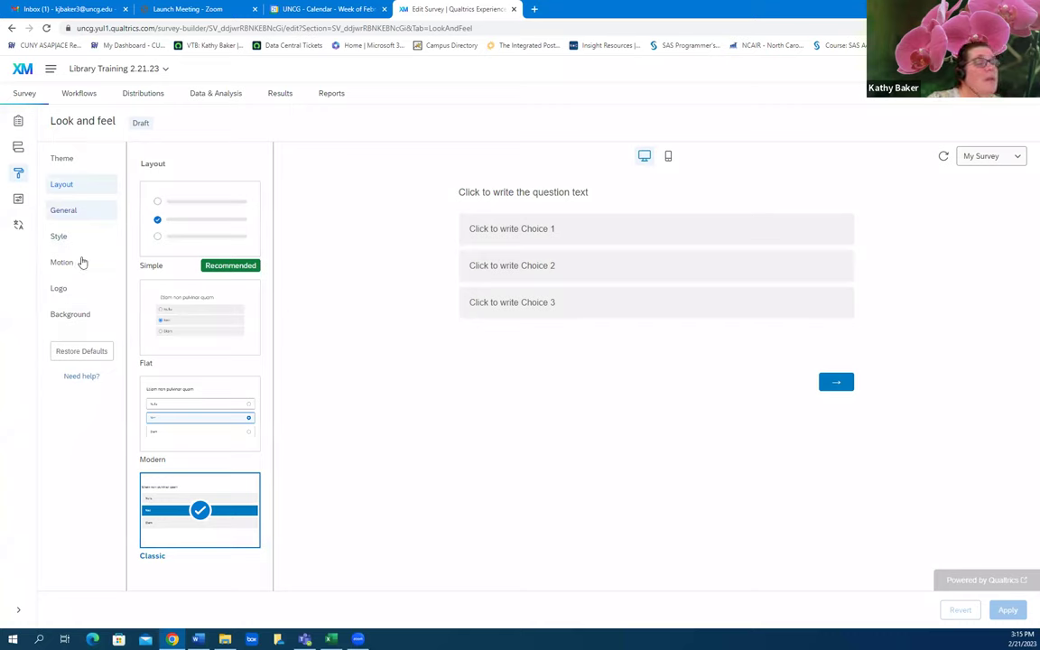
left_click(72, 184)
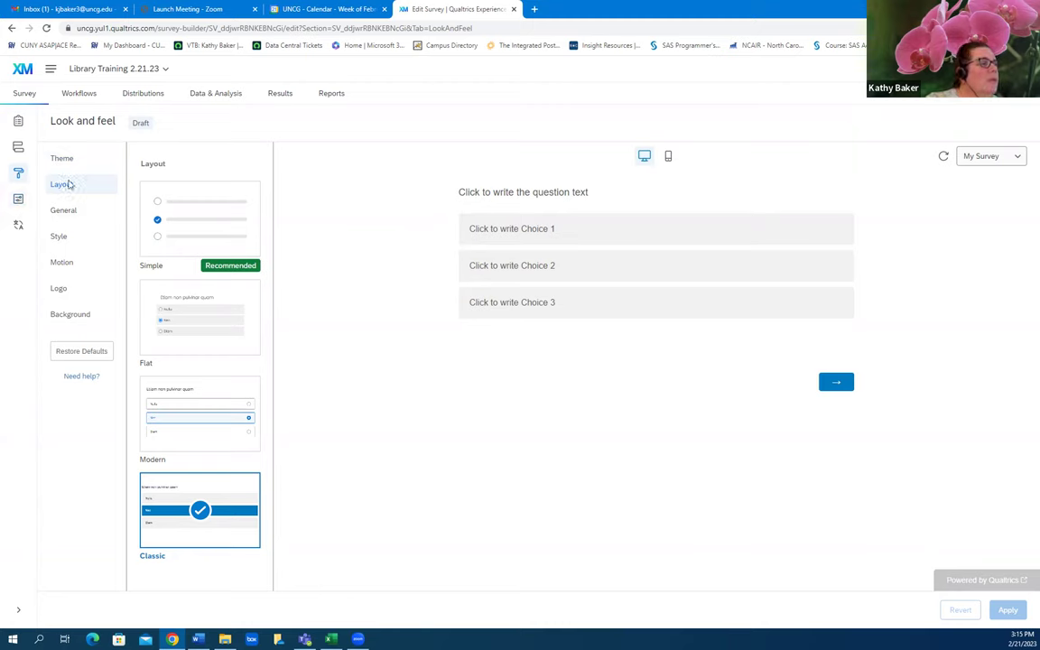
Examine the survey's General and Responses options, including the back button, incomplete responses, survey availability and inactive message settings.
left_click(19, 200)
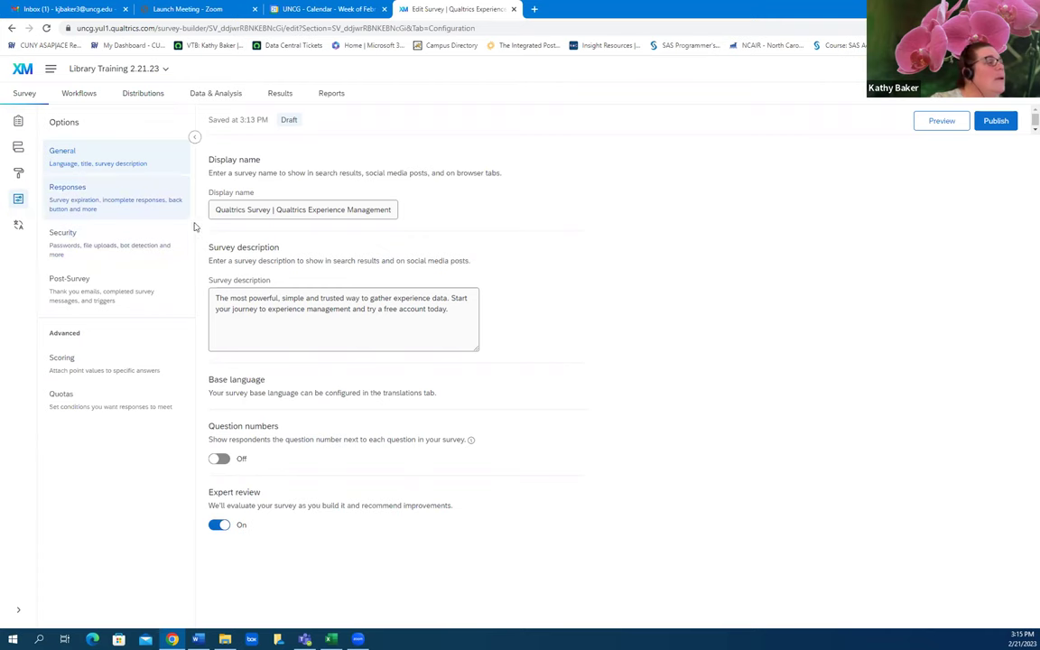
left_click(100, 204)
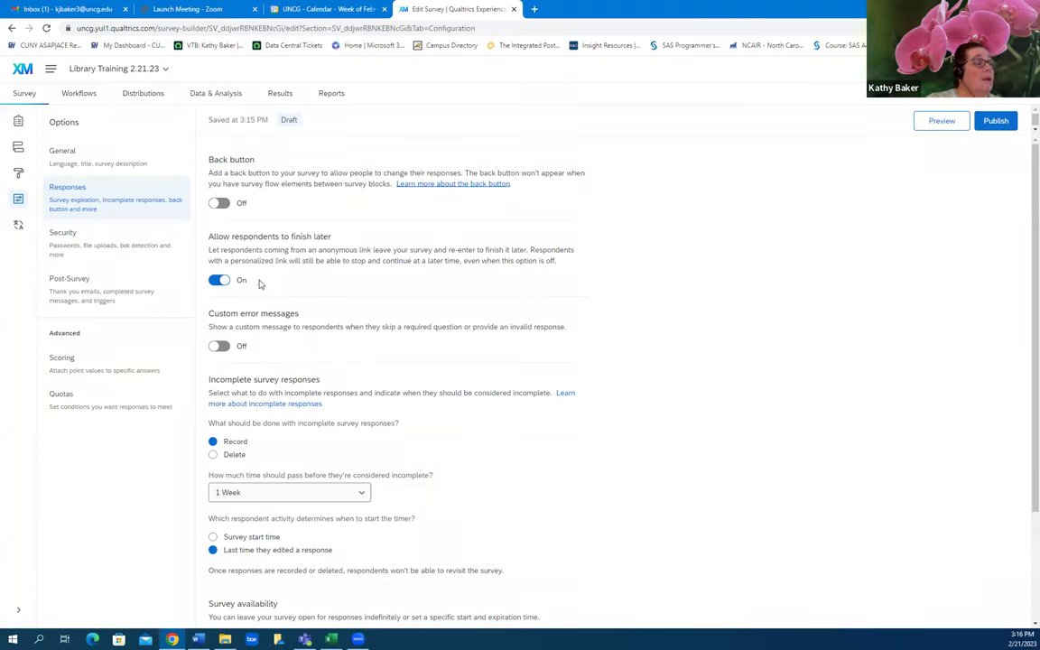
scroll(256, 316, "down", 3)
scroll(307, 246, "up", 2)
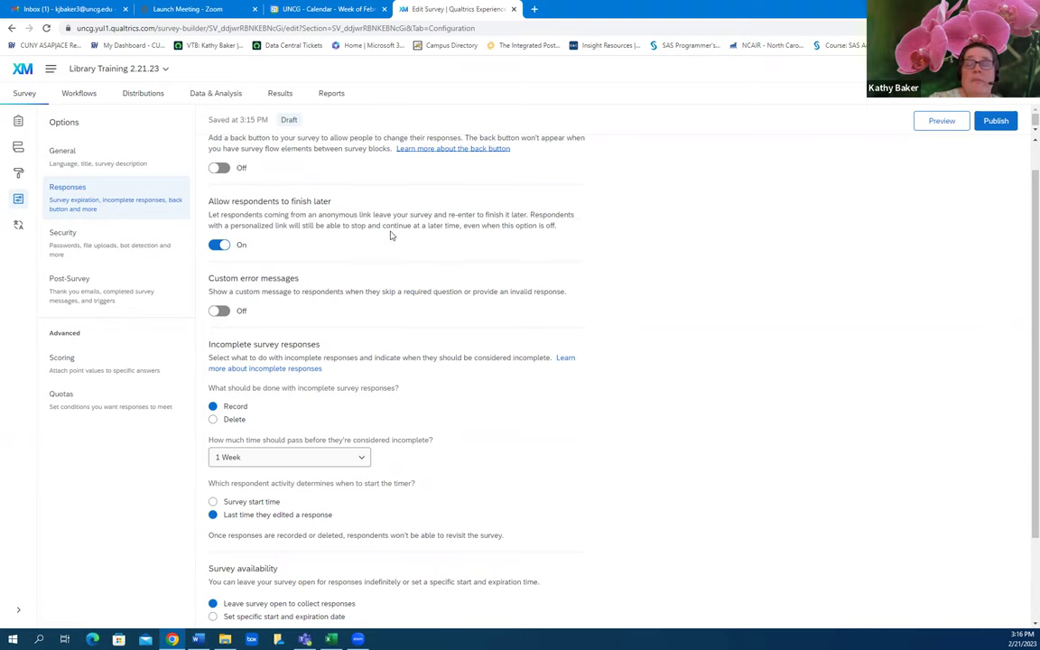
scroll(343, 228, "down", 2)
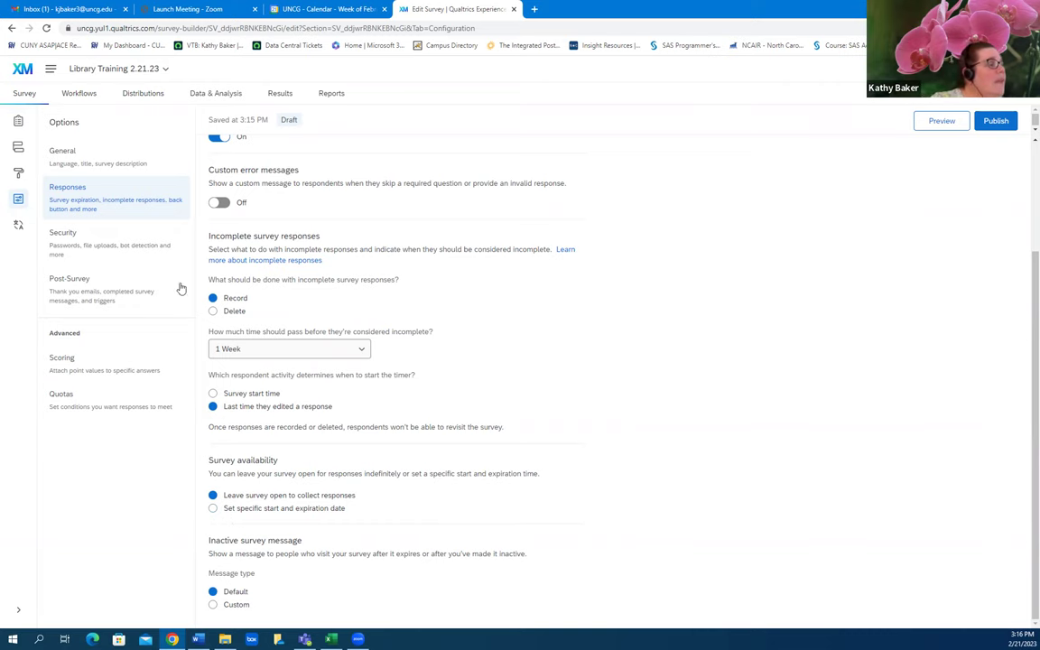
Review the survey's Security options and its Post-Survey options for thank you emails and triggers.
left_click(121, 258)
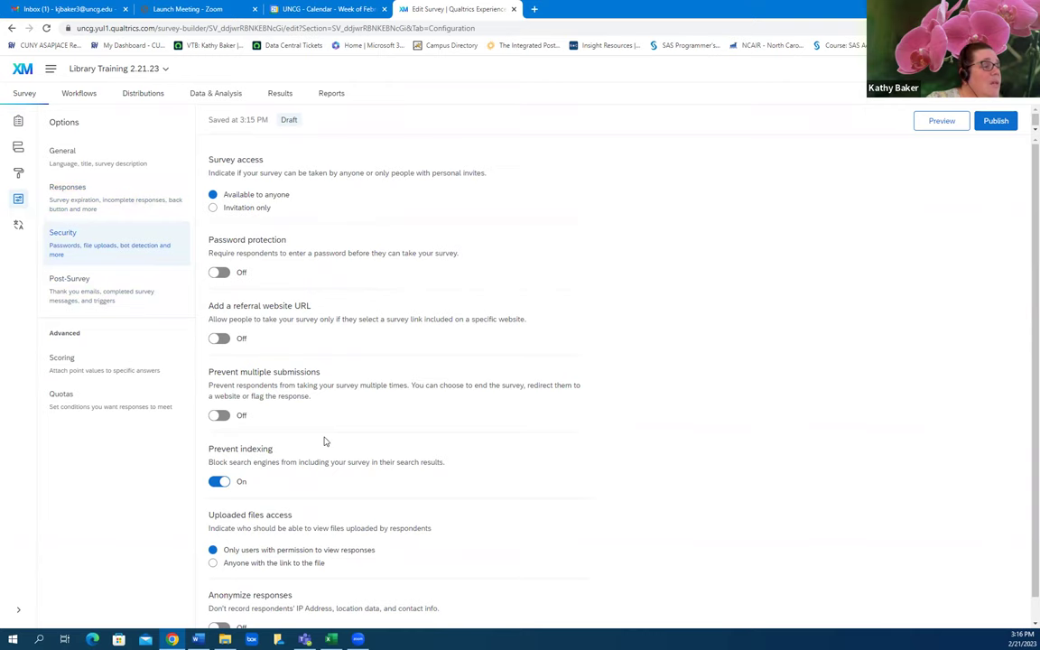
scroll(326, 441, "down", 1)
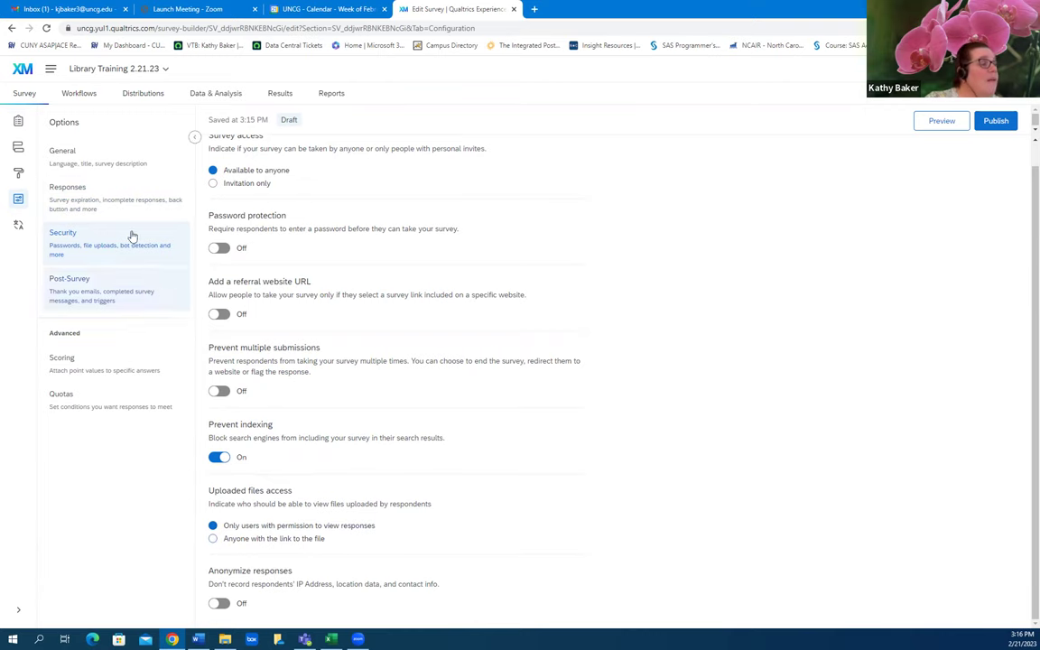
left_click(109, 289)
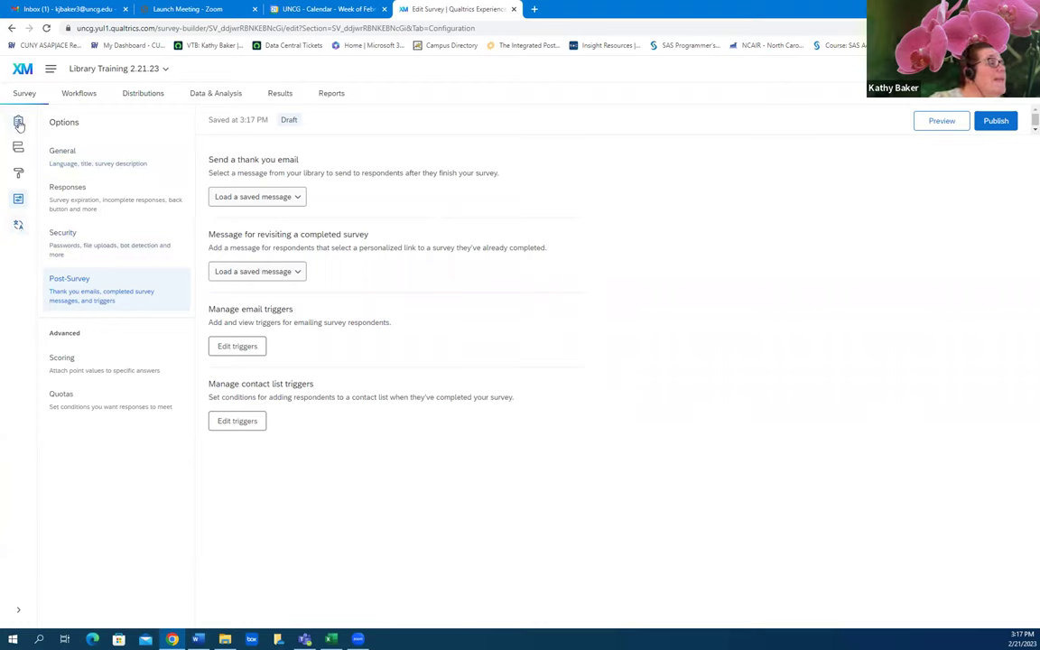
Change Q1 in the survey builder to a Text entry question and review its text type choices, leaving Single line selected.
left_click(19, 123)
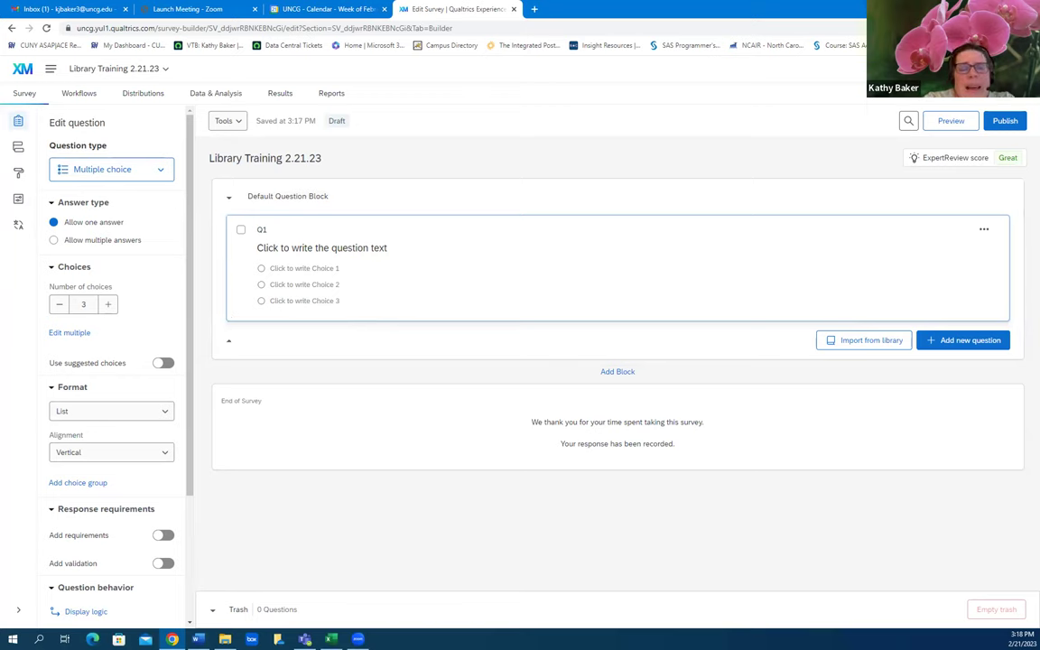
left_click(163, 171)
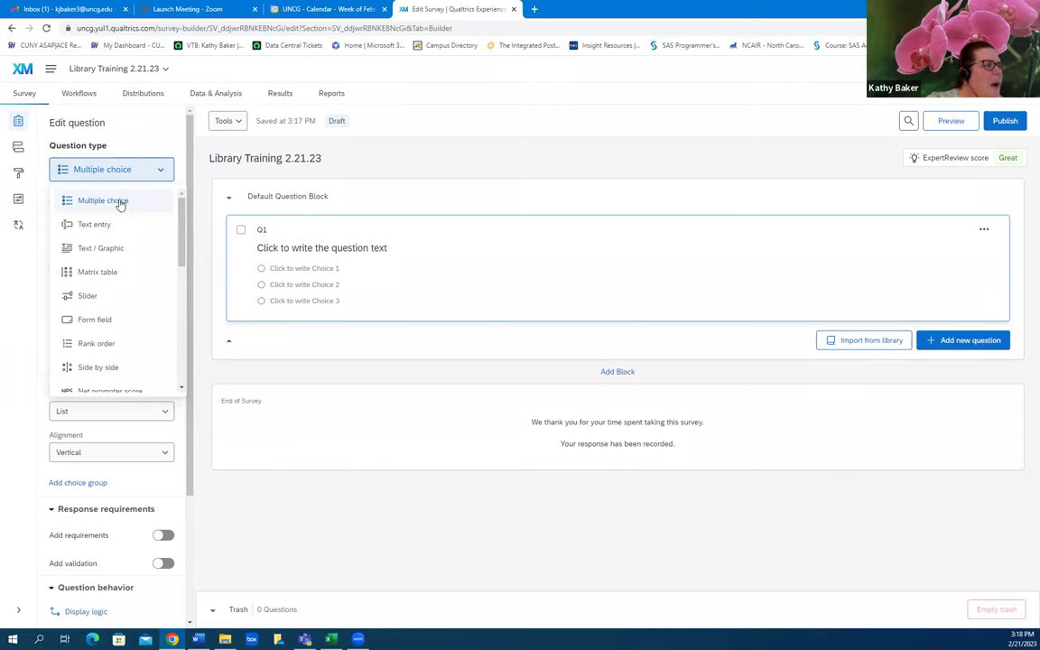
left_click(100, 225)
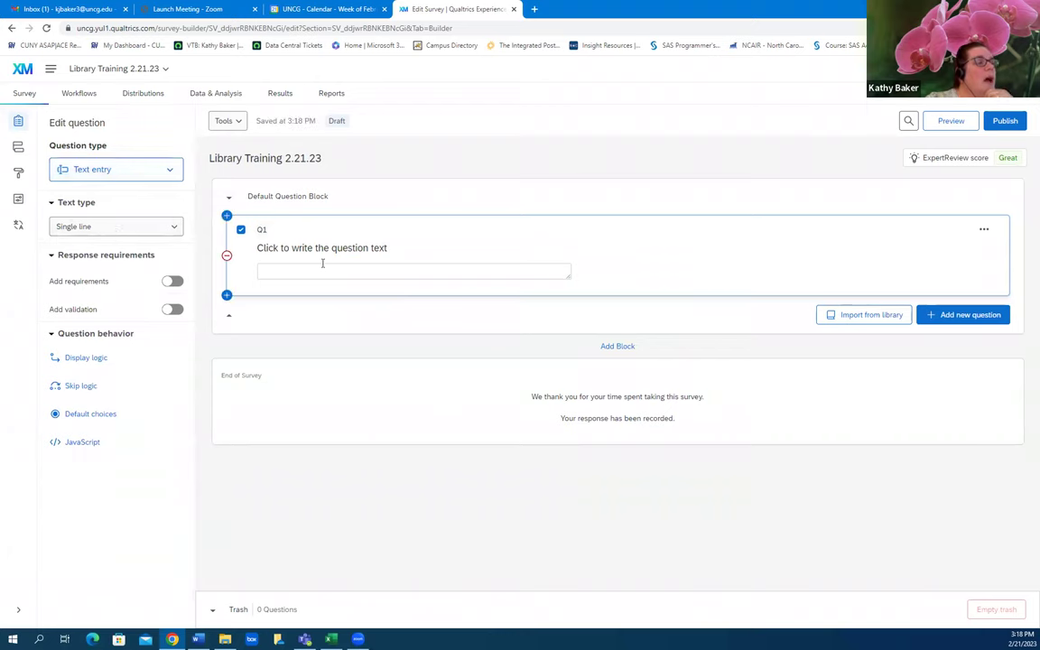
left_click(172, 230)
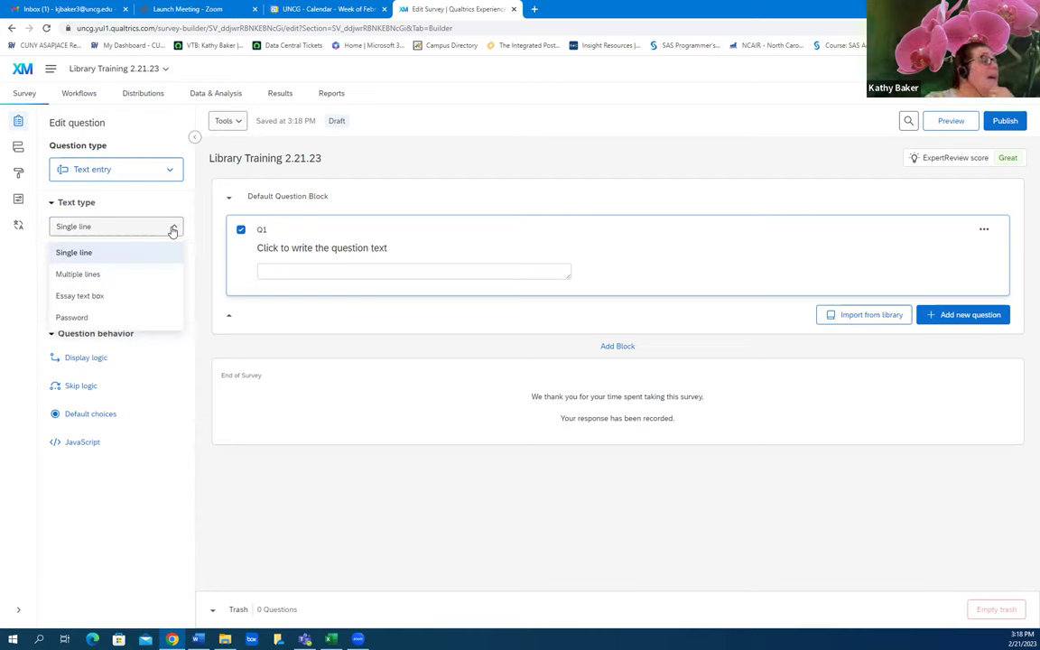
left_click(173, 231)
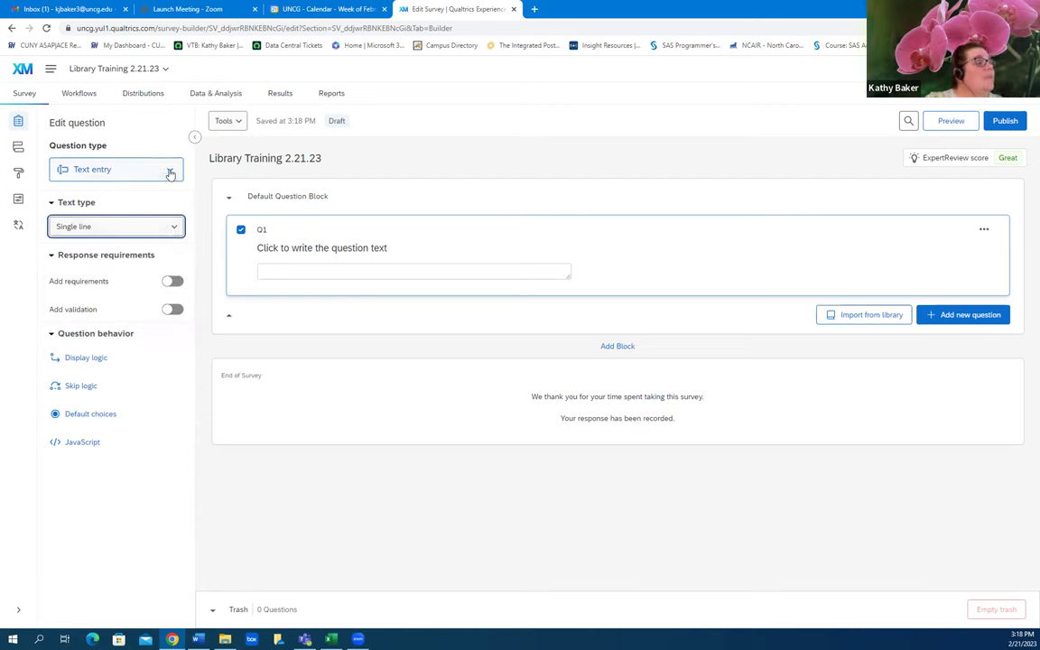
Change Q1 to a Text / Graphic question and view its content type choices.
left_click(170, 173)
left_click(127, 250)
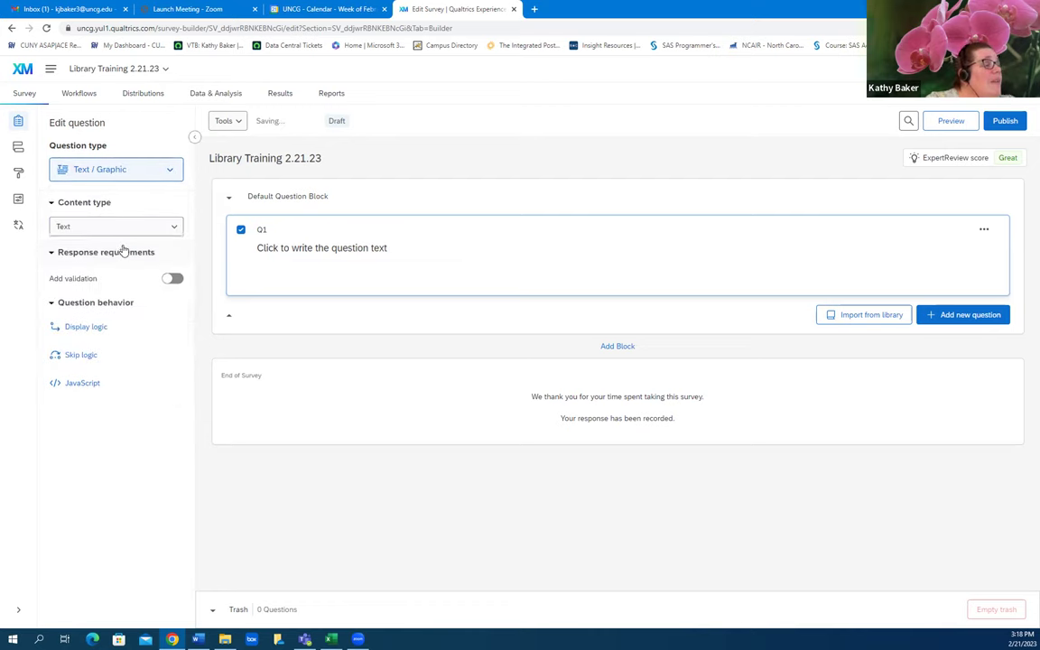
left_click(173, 230)
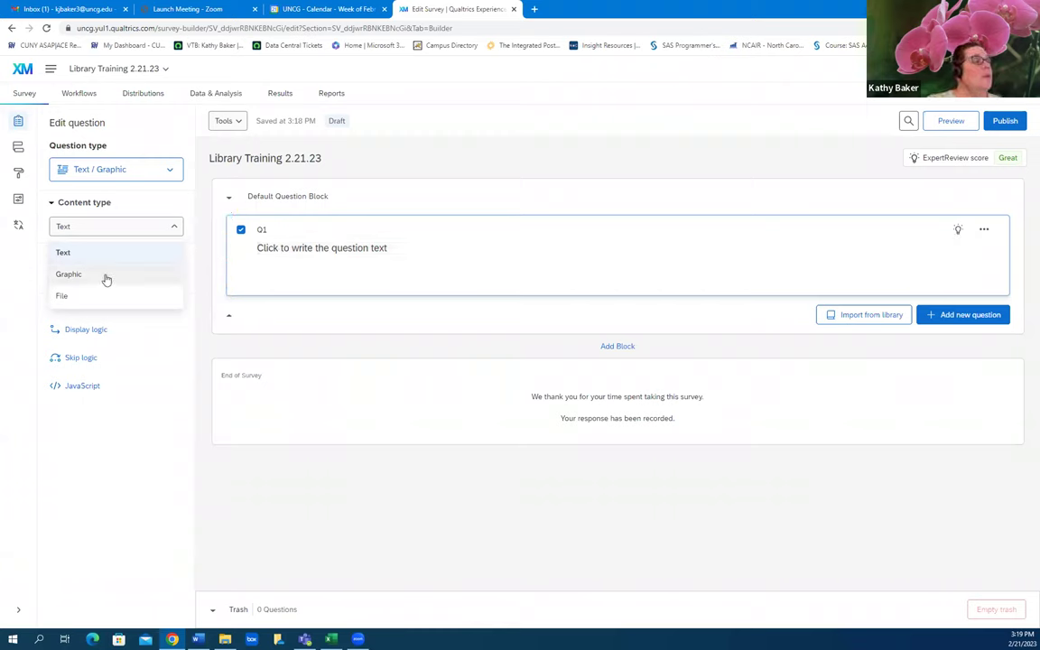
Change Q1 to a Matrix table question and review the available matrix types, leaving Likert selected.
left_click(170, 172)
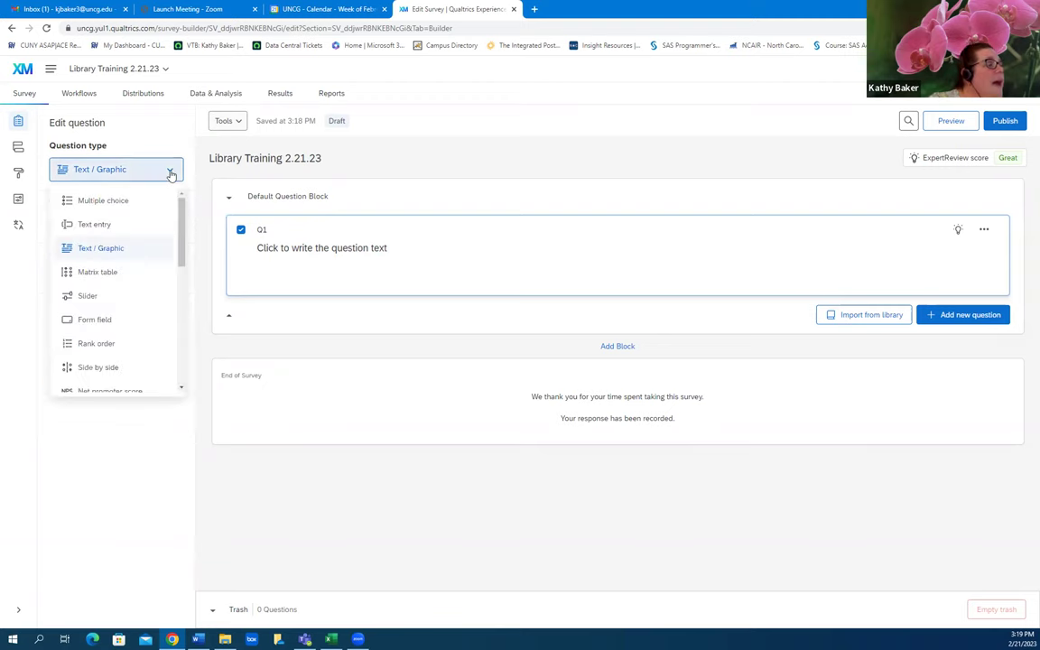
left_click(114, 272)
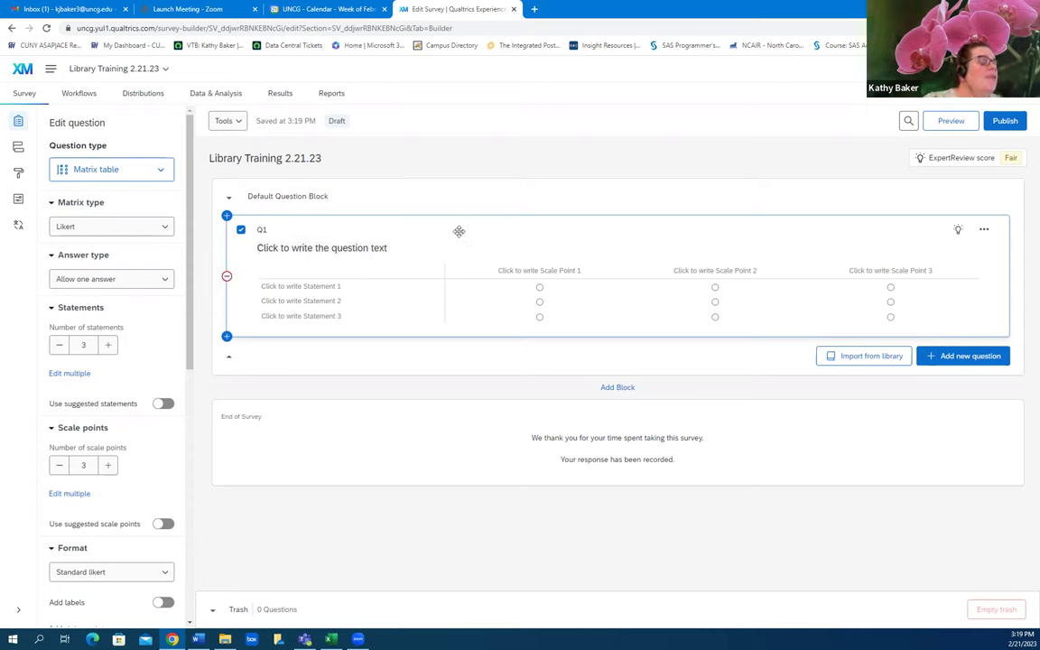
left_click(165, 228)
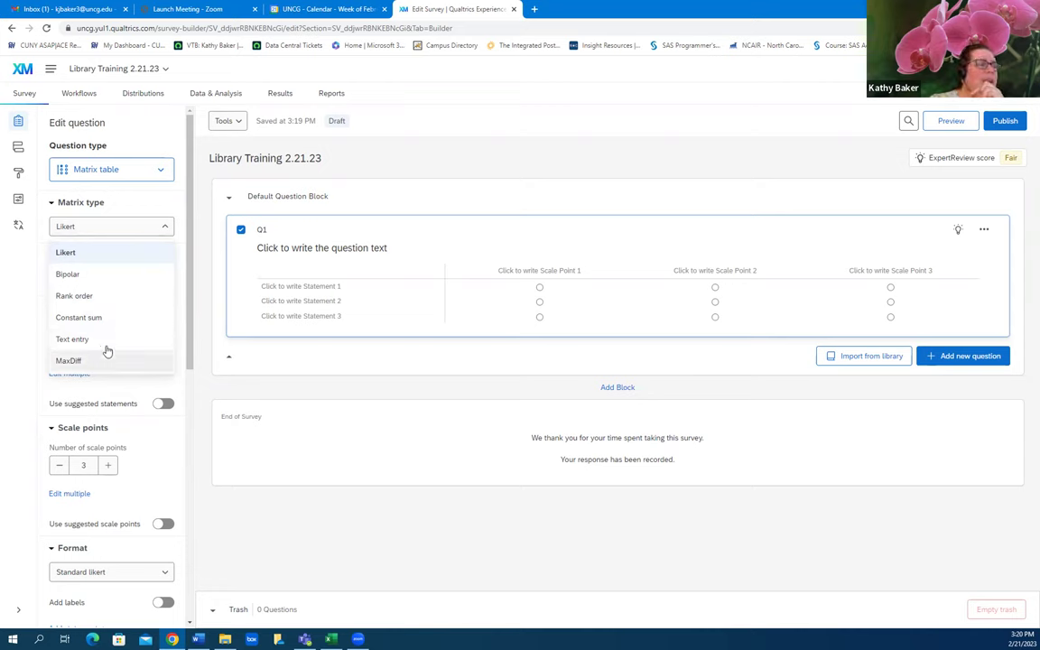
left_click(167, 228)
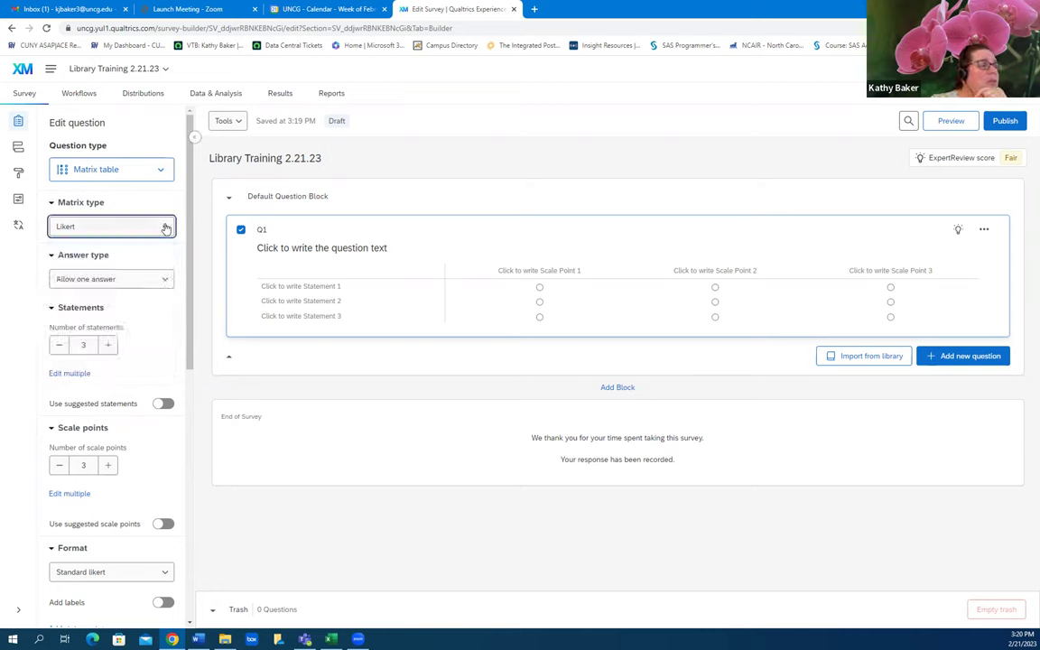
Review the matrix answer types, keeping Allow one answer, and set Q1 to 4 statements and 4 scale points.
left_click(163, 281)
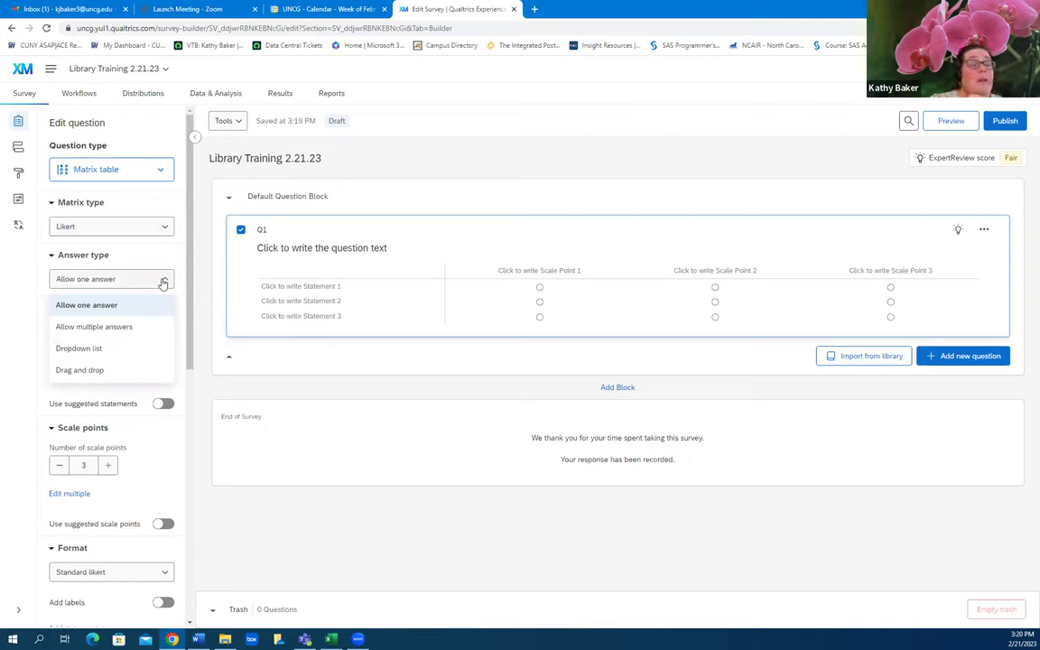
left_click(163, 280)
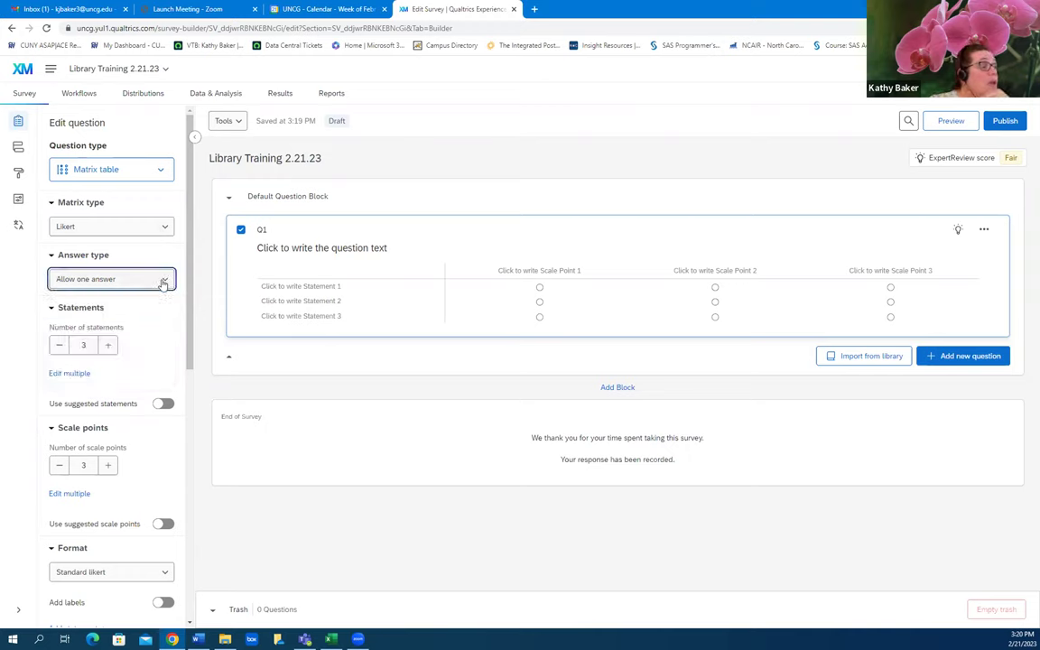
left_click(106, 349)
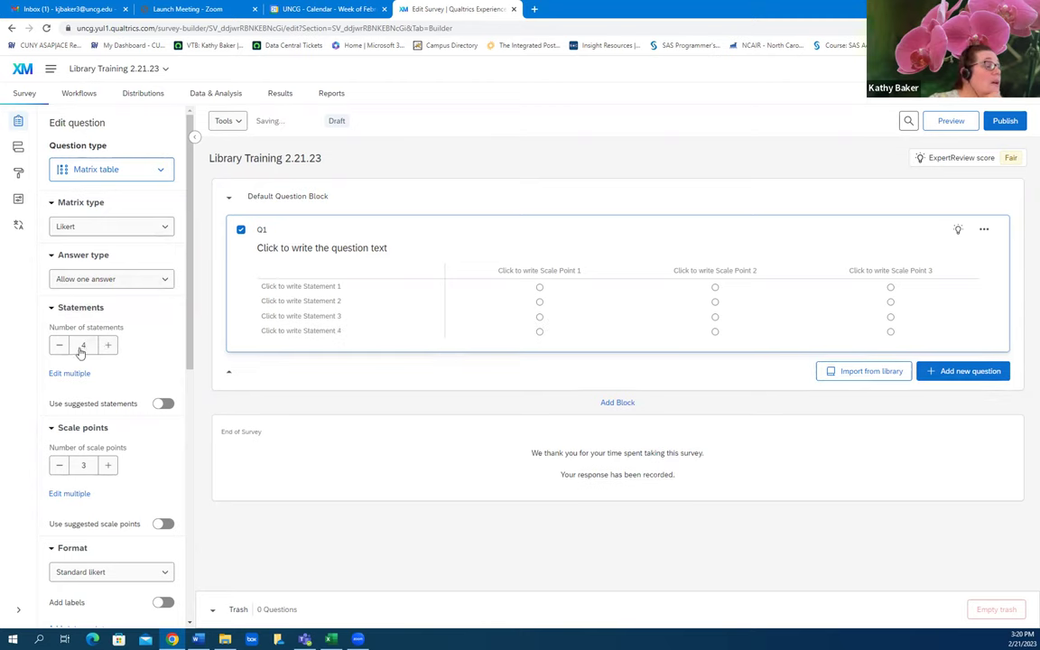
left_click(108, 466)
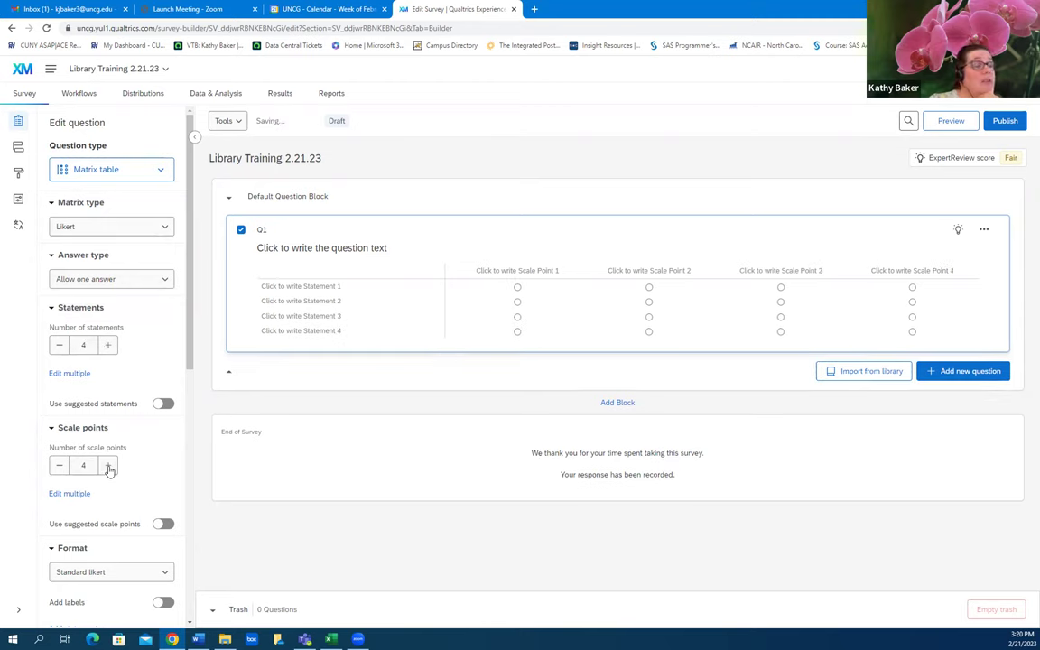
Enable suggested scale points for the Q1 matrix and choose the Inappropriate - Appropriate scale.
scroll(108, 469, "down", 3)
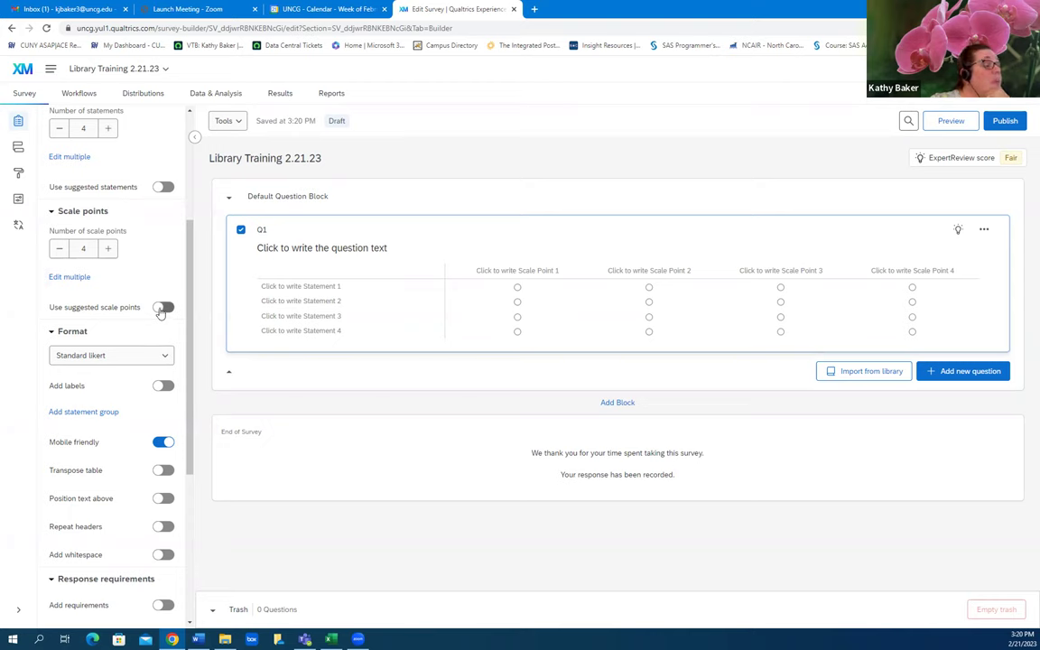
left_click(163, 308)
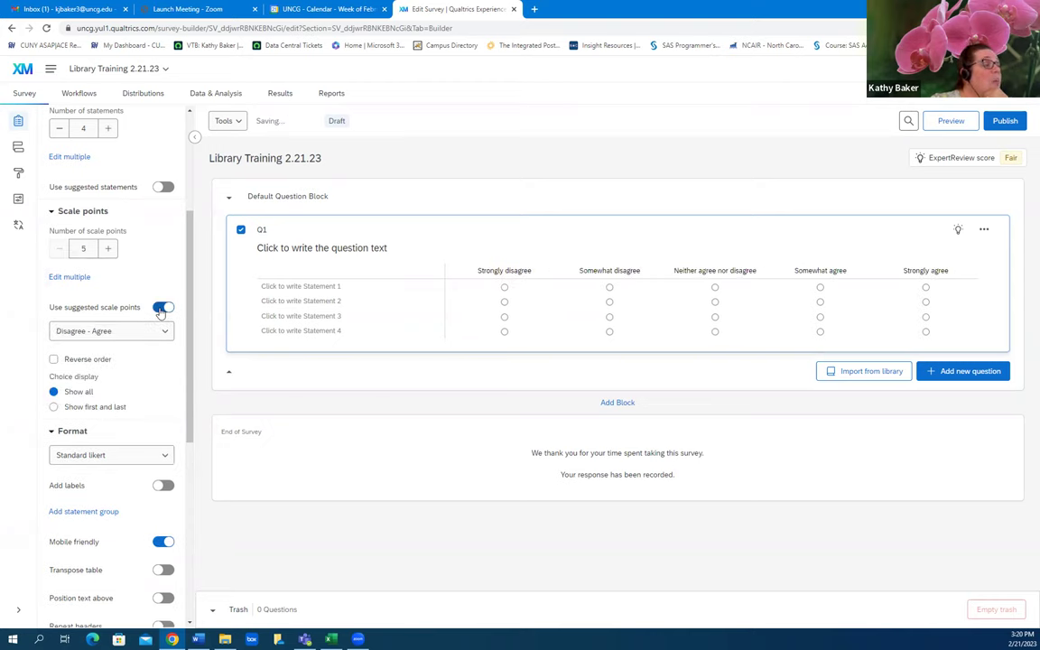
left_click(161, 332)
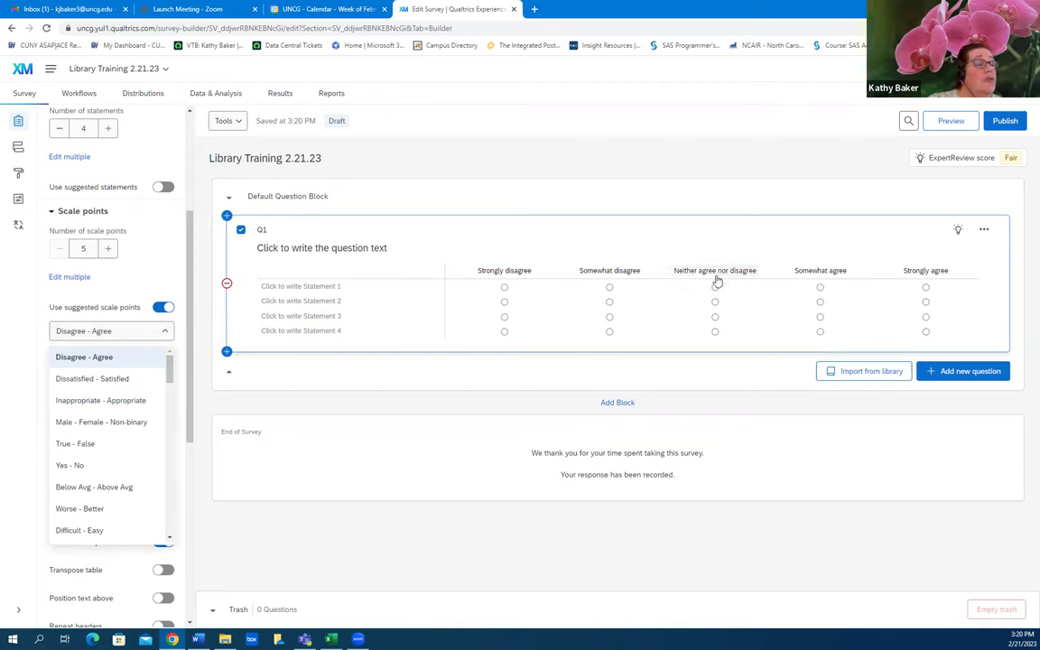
left_click(129, 403)
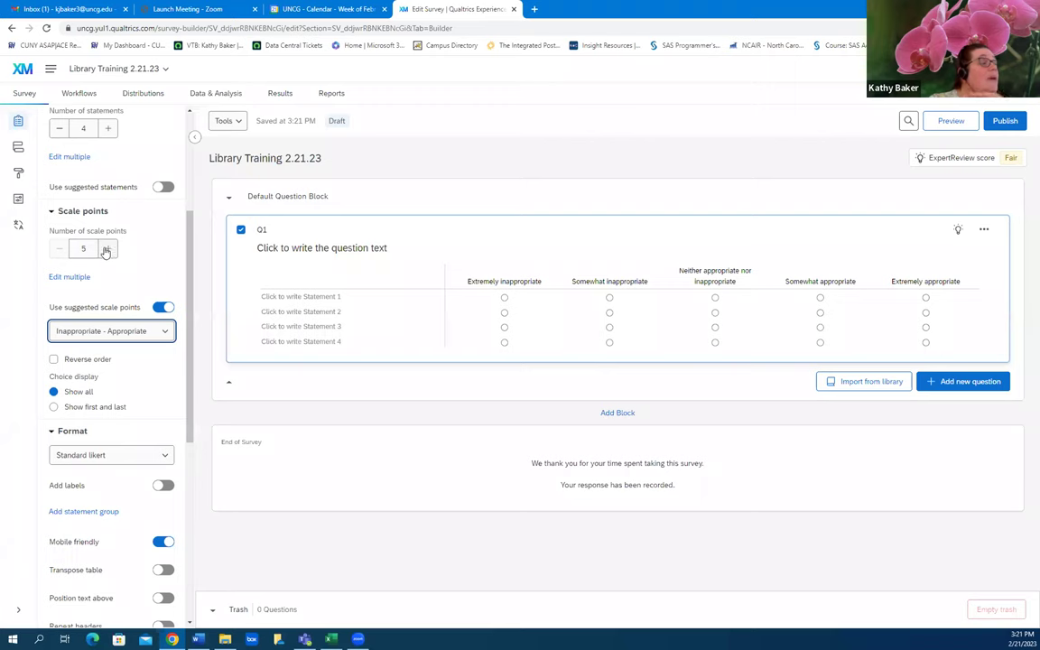
Switch the Q1 matrix's suggested scale points to True - False.
scroll(118, 280, "down", 1)
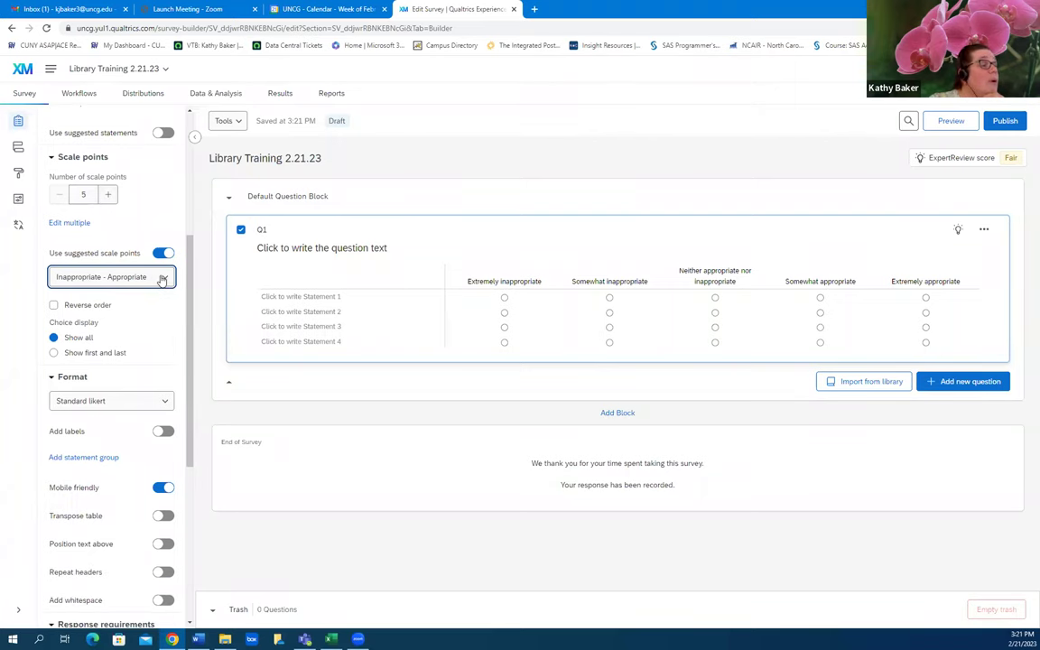
left_click(161, 279)
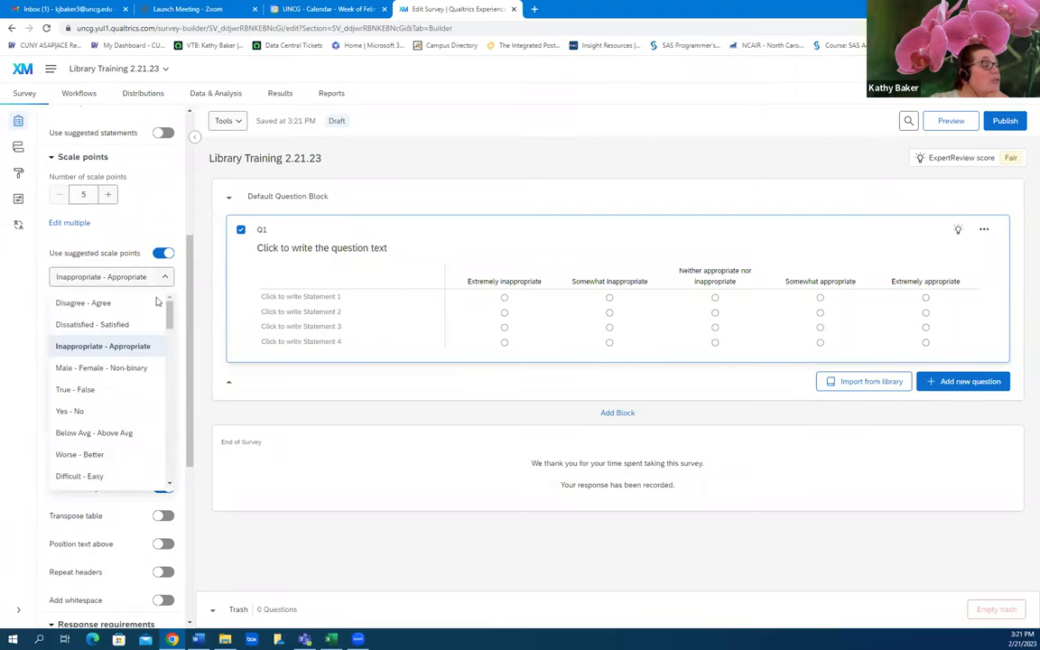
left_click(102, 390)
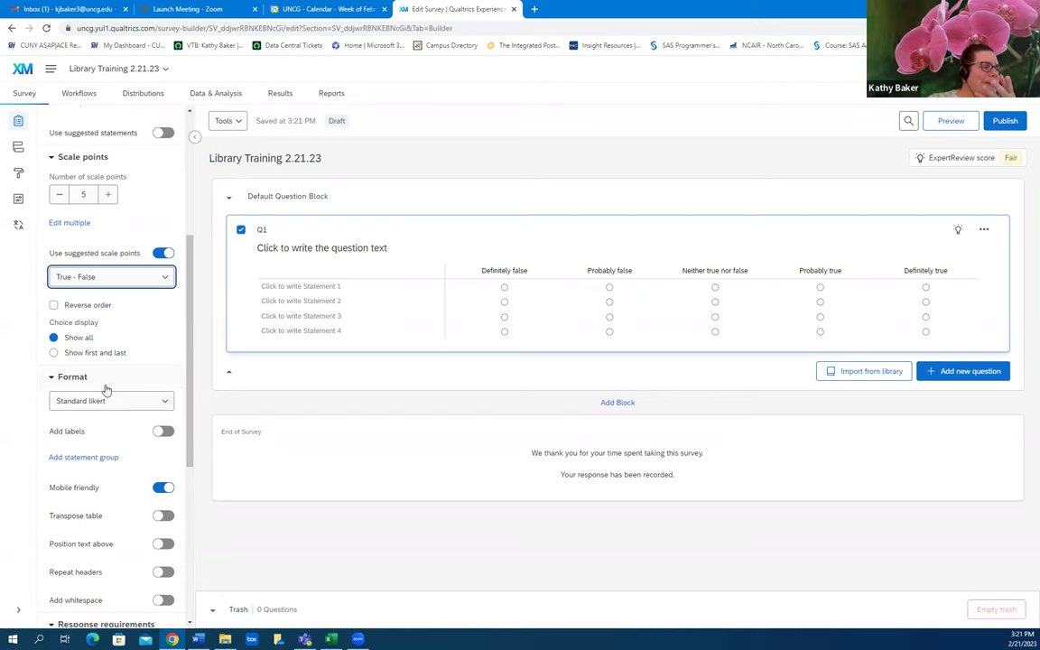
Change Q1's question type from Matrix table to Slider.
scroll(131, 321, "up", 3)
scroll(145, 361, "down", 5)
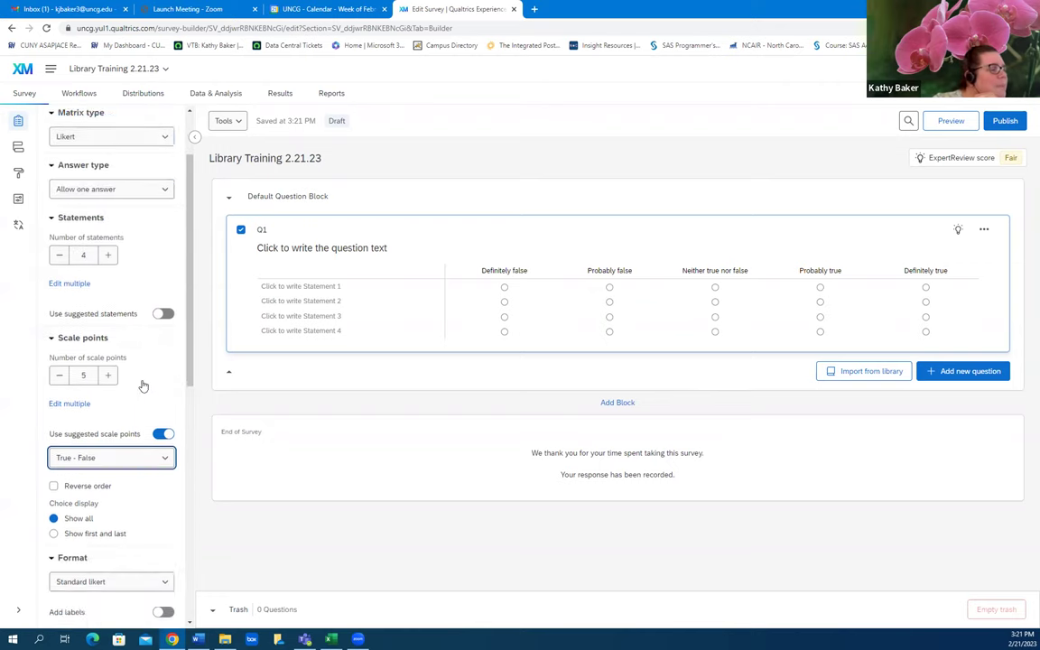
scroll(139, 358, "down", 3)
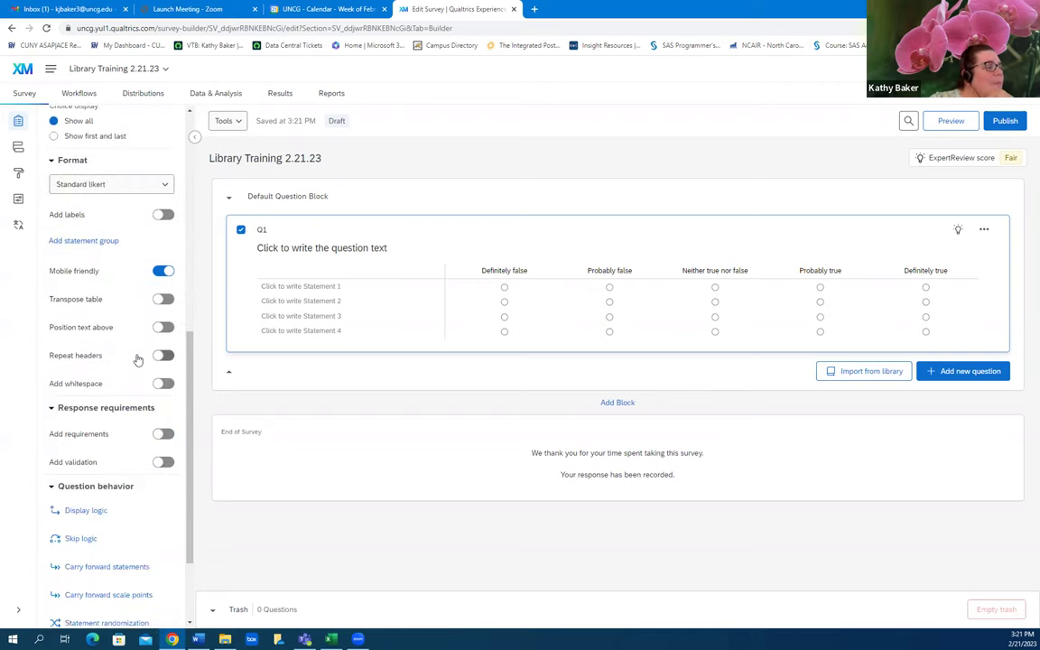
scroll(137, 343, "down", 3)
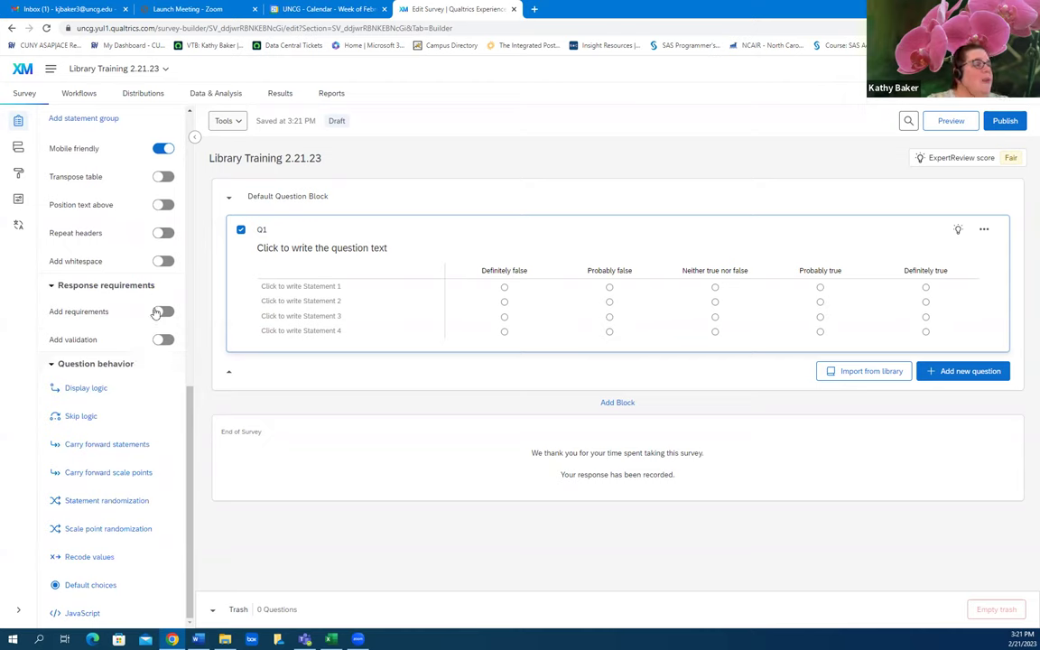
scroll(137, 309, "up", 5)
scroll(134, 310, "up", 4)
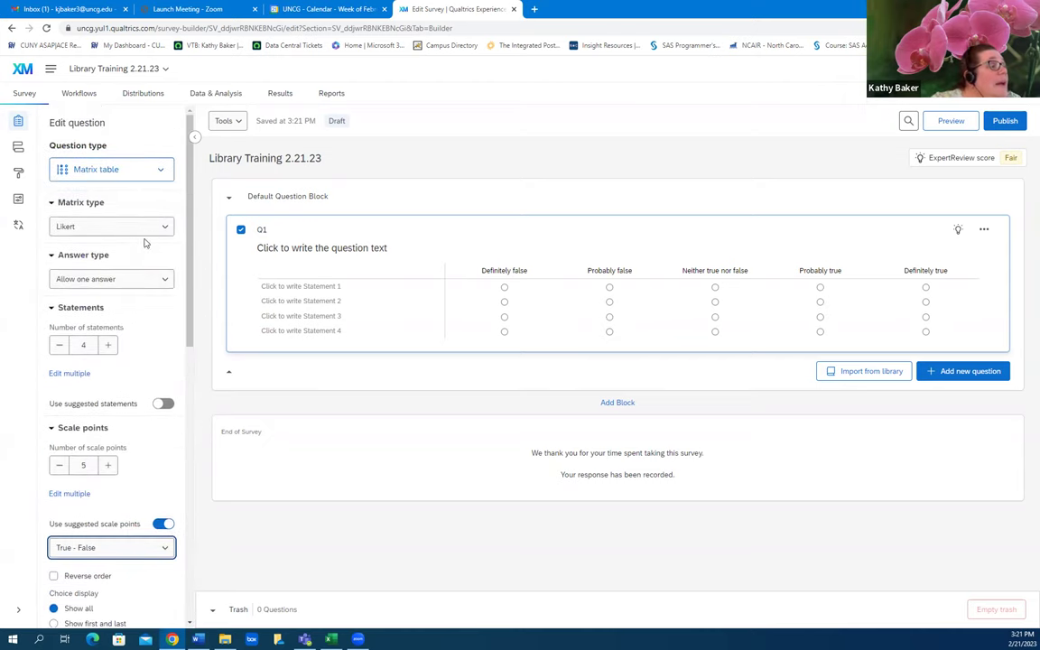
left_click(158, 171)
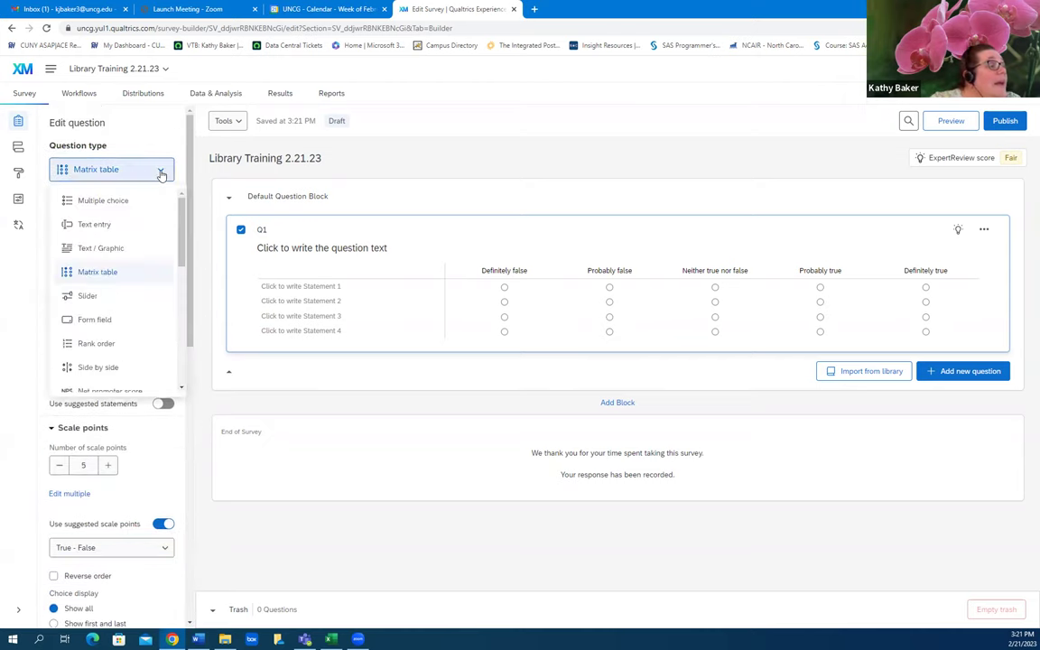
left_click(112, 296)
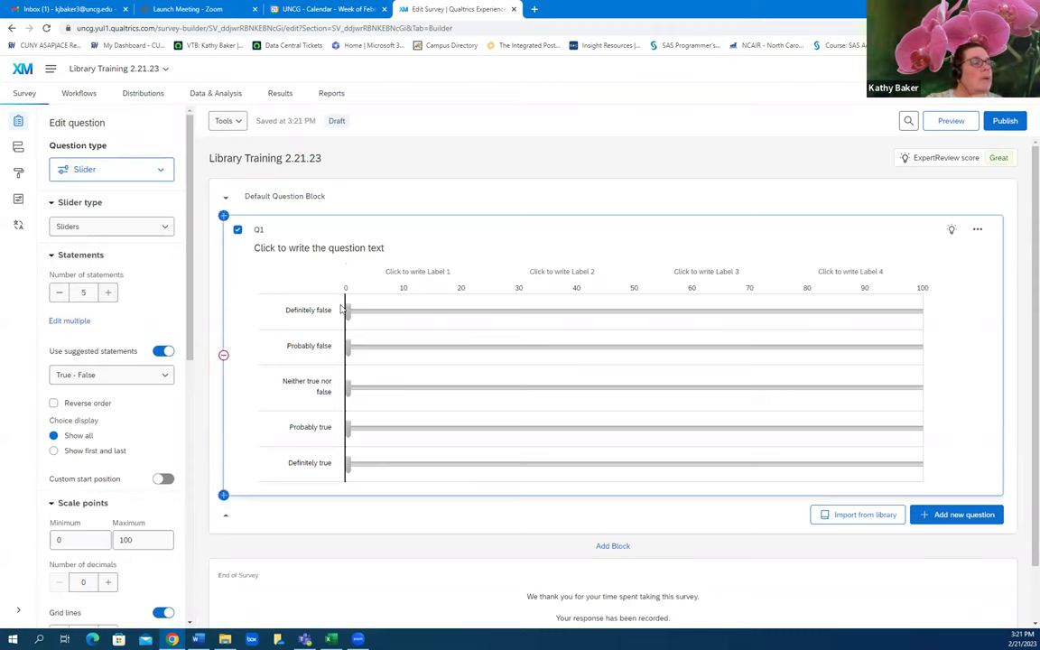
Turn off Q1's suggested statements and set the Definitely false slider to 61 and the Probably false slider to 80.
left_click_drag(347, 310, 611, 331)
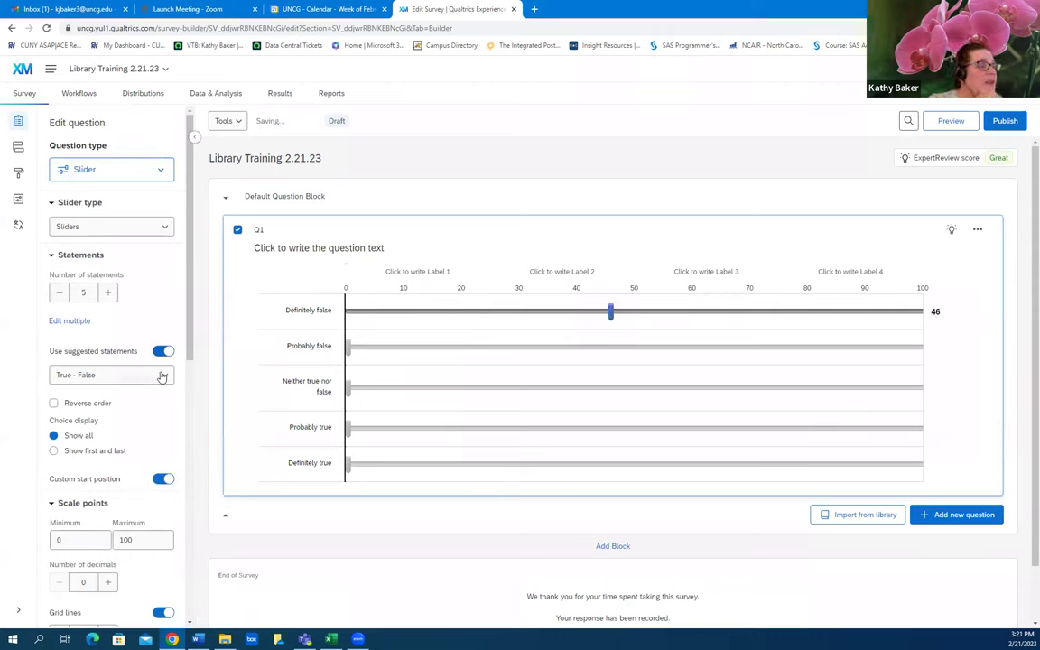
left_click(162, 351)
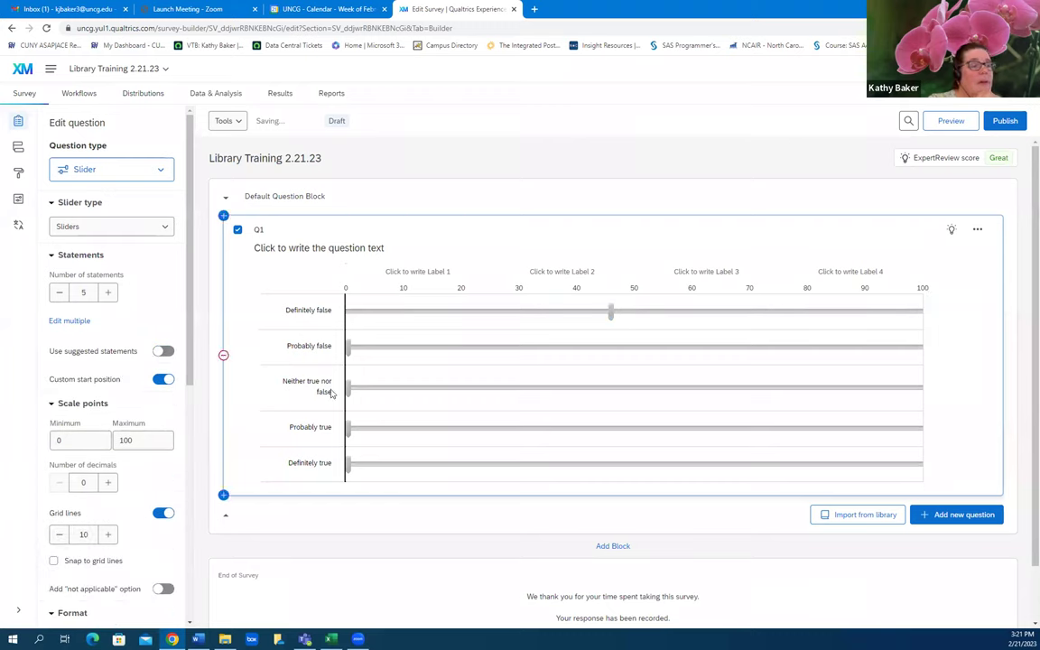
left_click_drag(610, 312, 696, 313)
left_click_drag(347, 347, 798, 355)
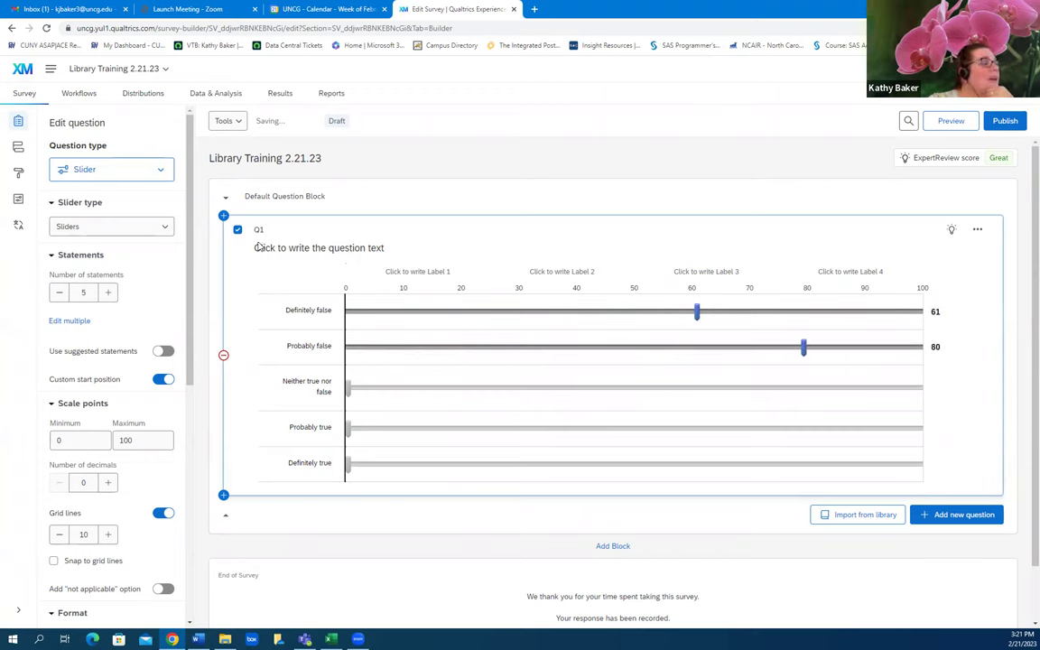
Change Q1's question type to Graphic slider and set its graphic type to Stop light.
left_click(161, 172)
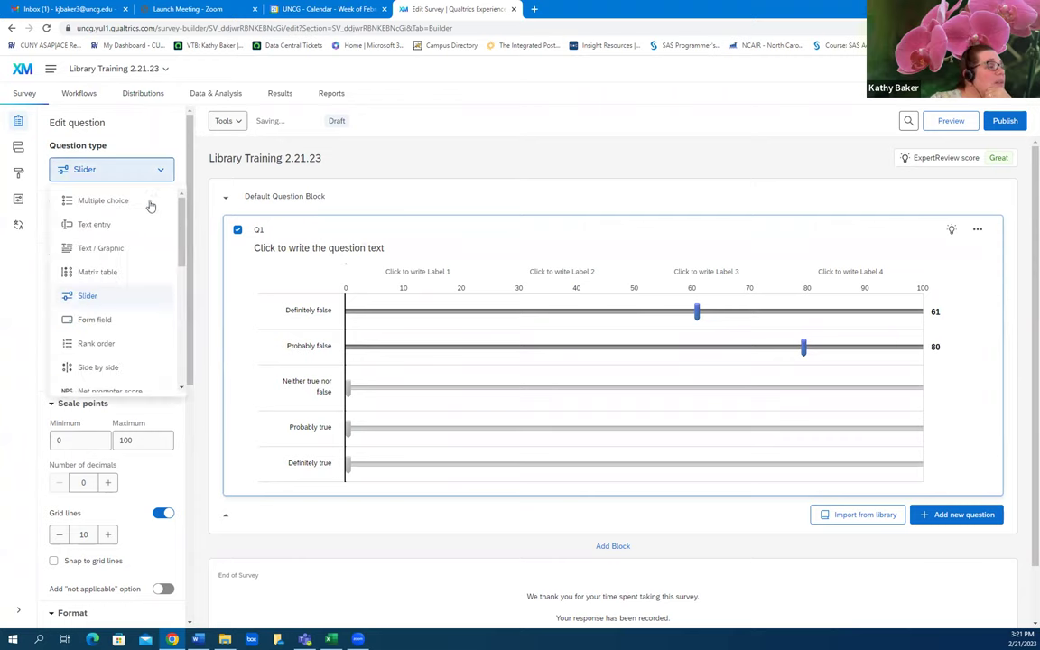
scroll(134, 295, "down", 5)
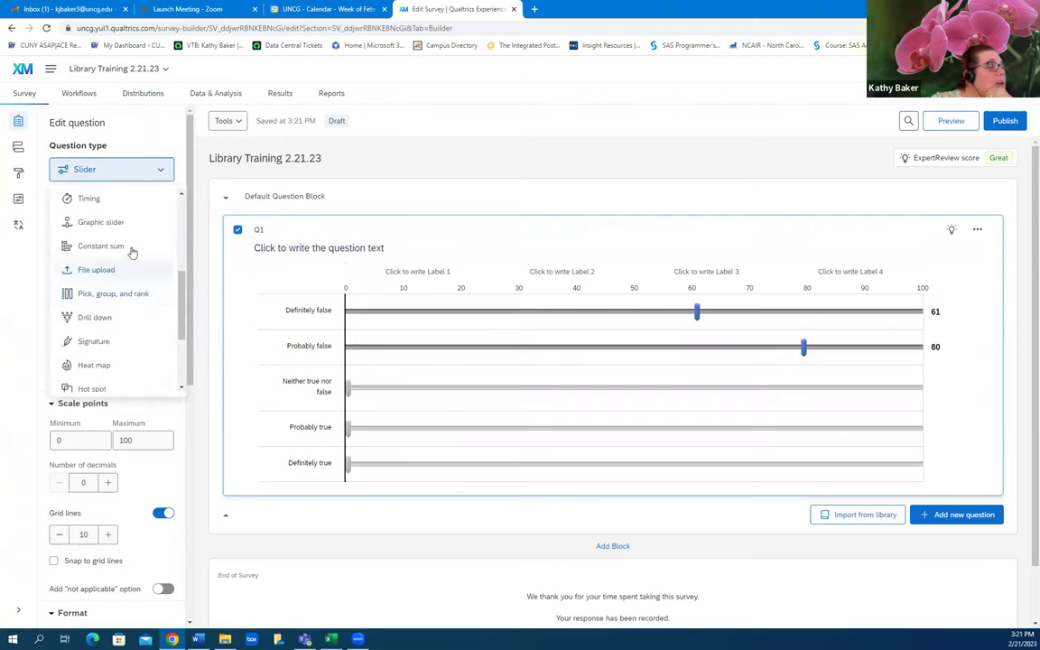
left_click(113, 226)
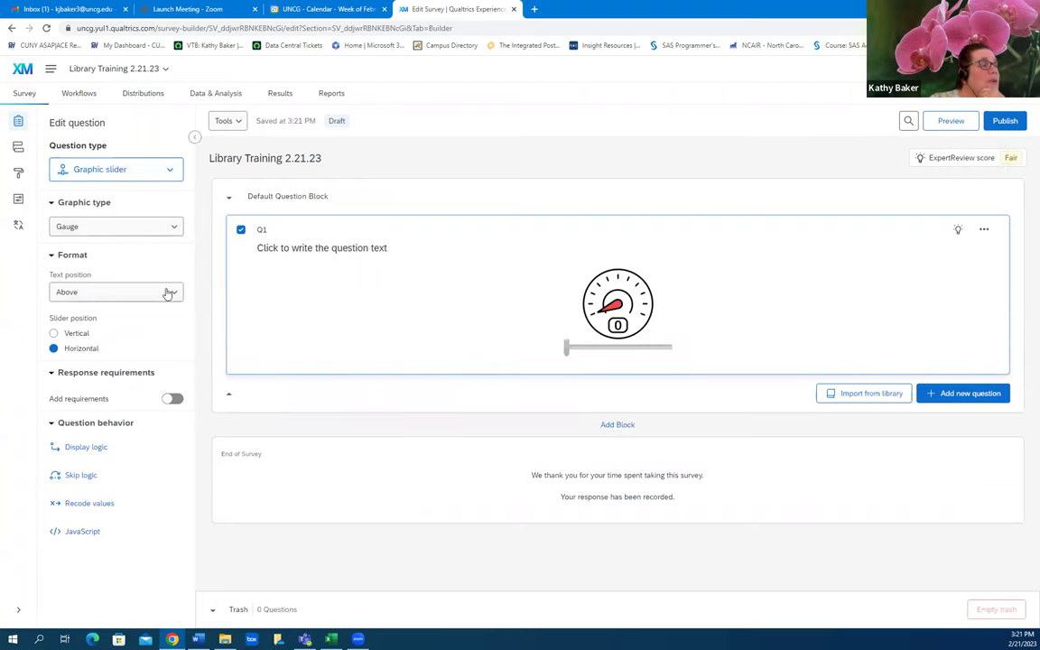
left_click(176, 227)
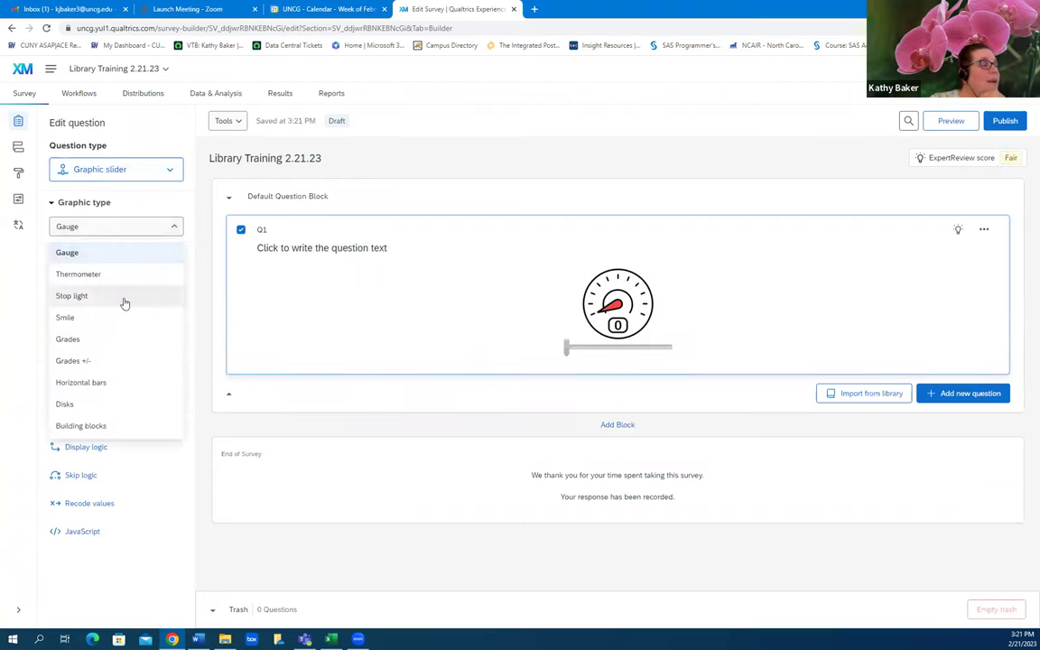
left_click(124, 298)
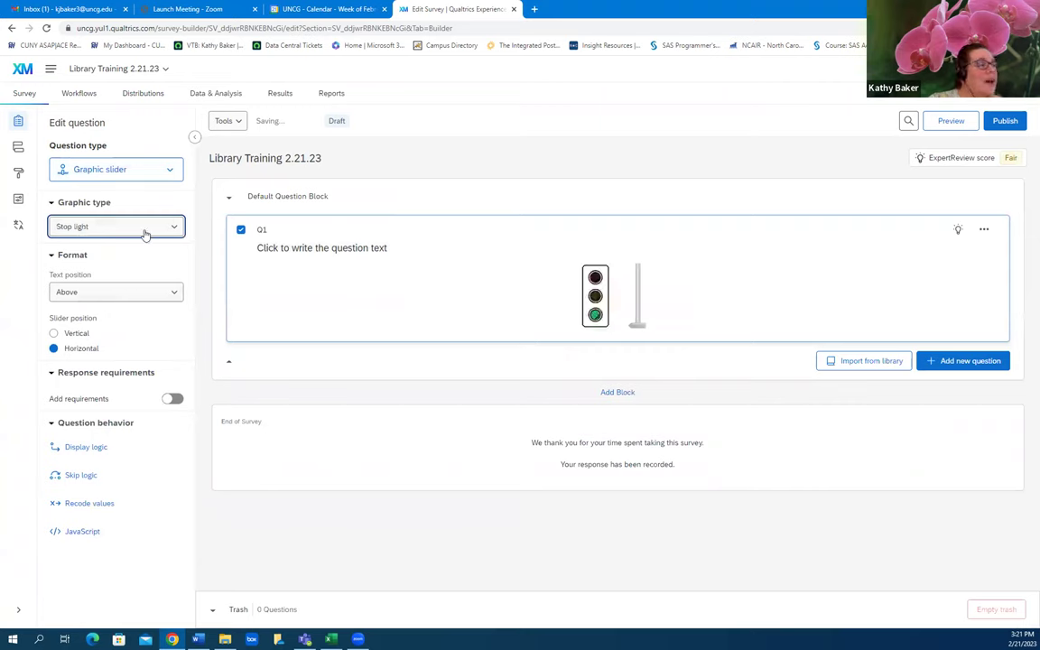
Change Q1's question type from Graphic slider to Form field.
left_click(168, 170)
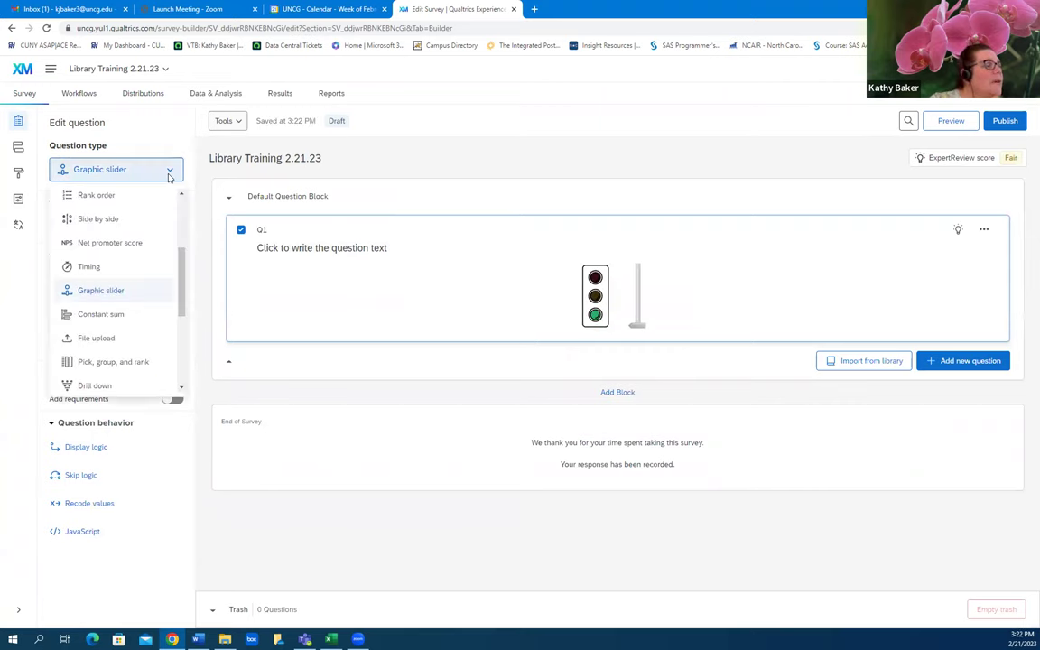
scroll(117, 221, "up", 2)
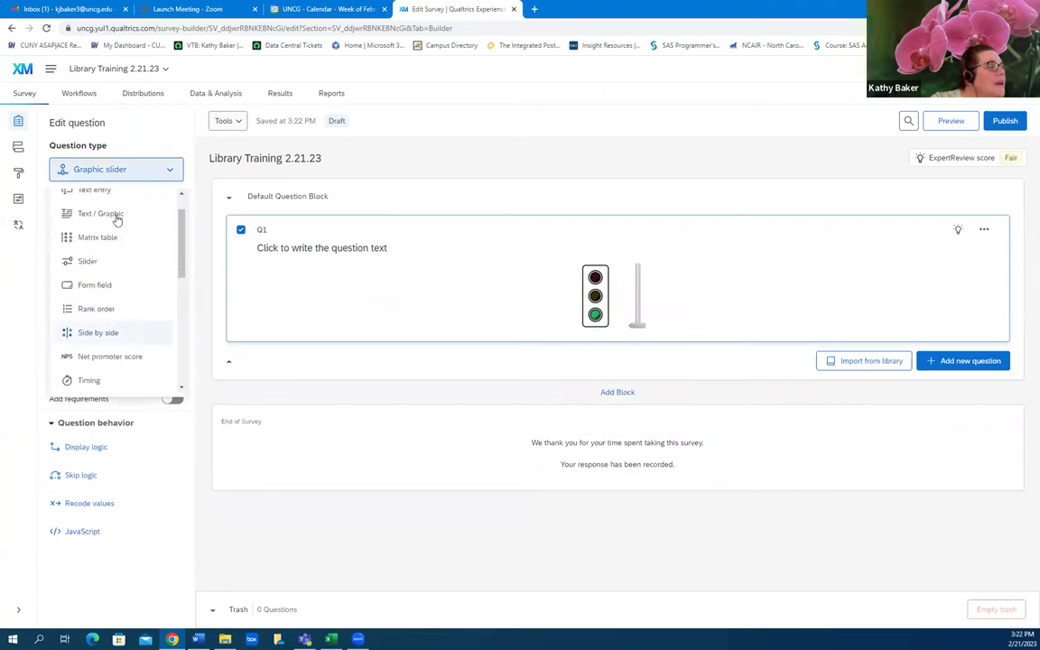
left_click(99, 284)
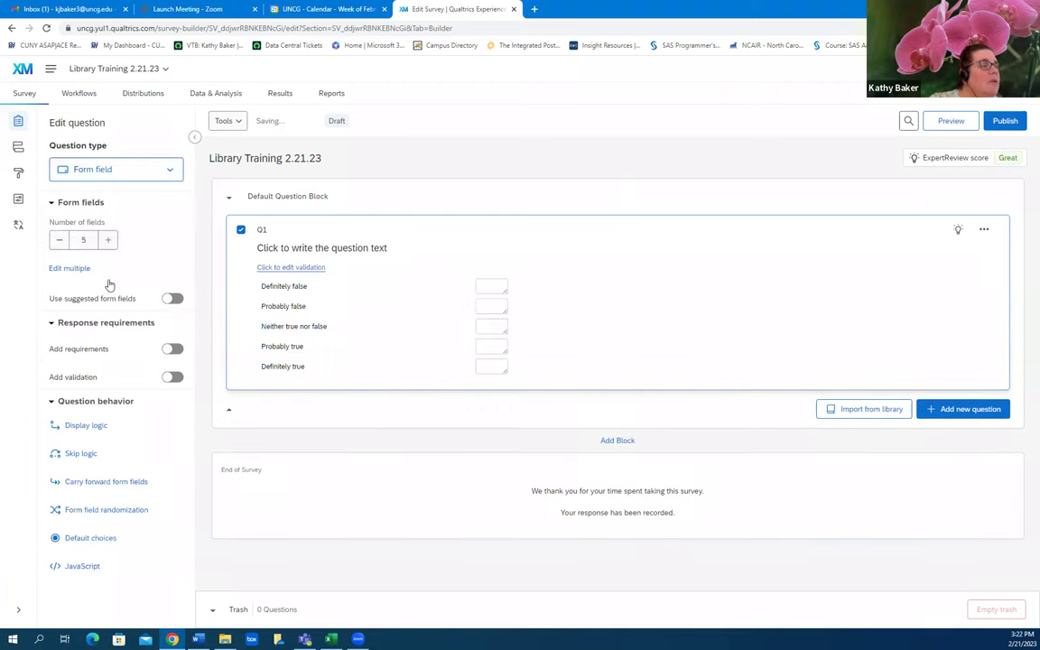
Change Q1's question type from Form field to Rank order.
left_click(151, 160)
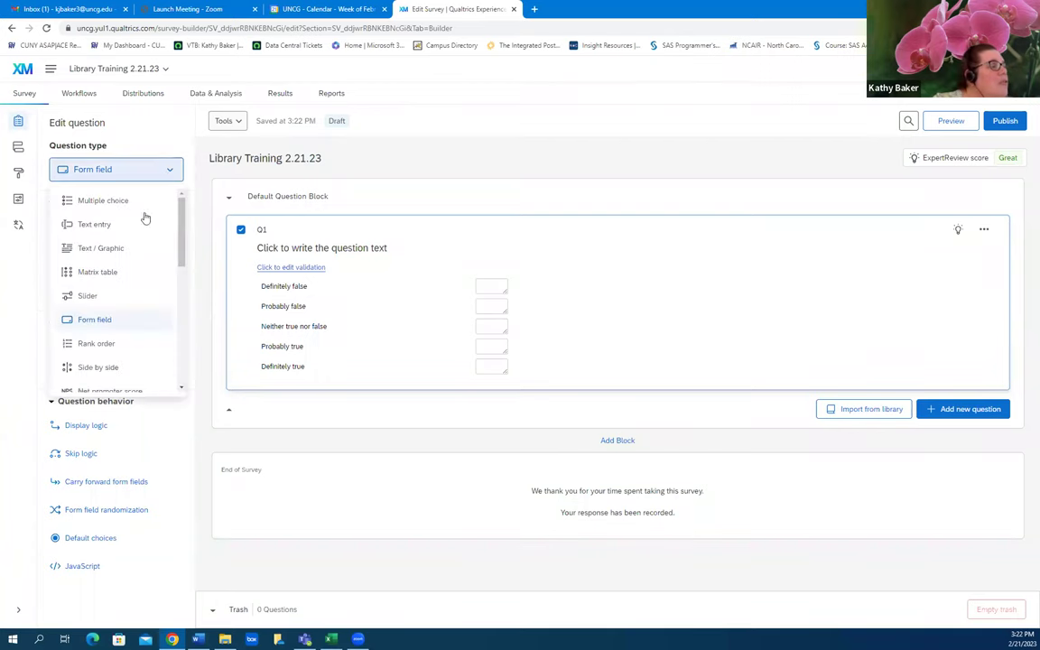
left_click(103, 344)
scroll(121, 303, "down", 1)
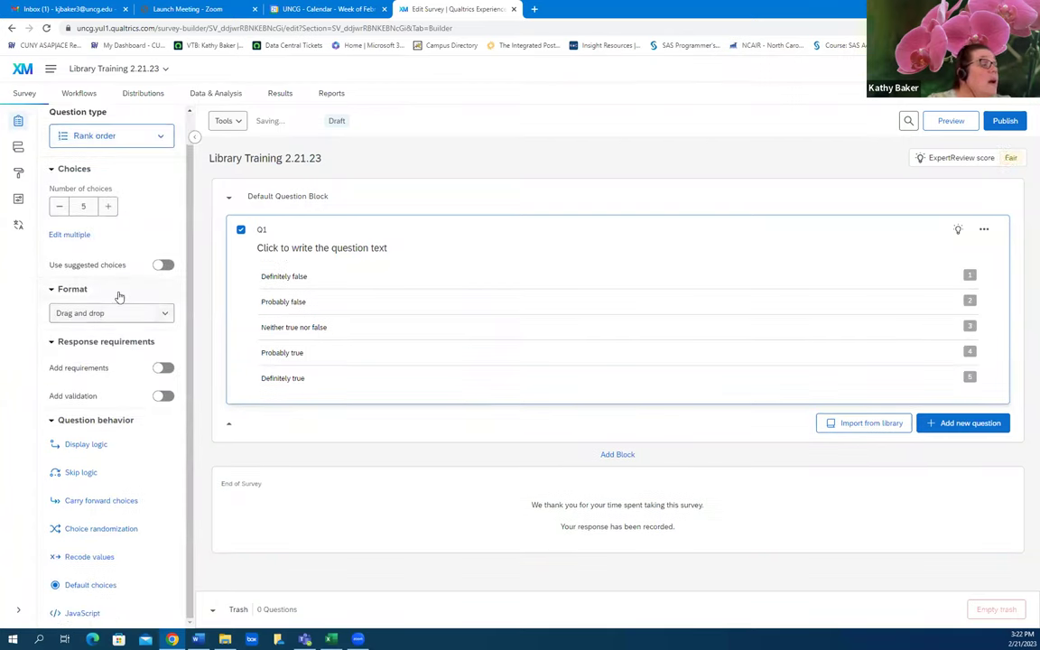
Try the Radio buttons, Text box and Select box formats on the Q1 rank order question, and set it back to Drag and drop.
left_click(165, 316)
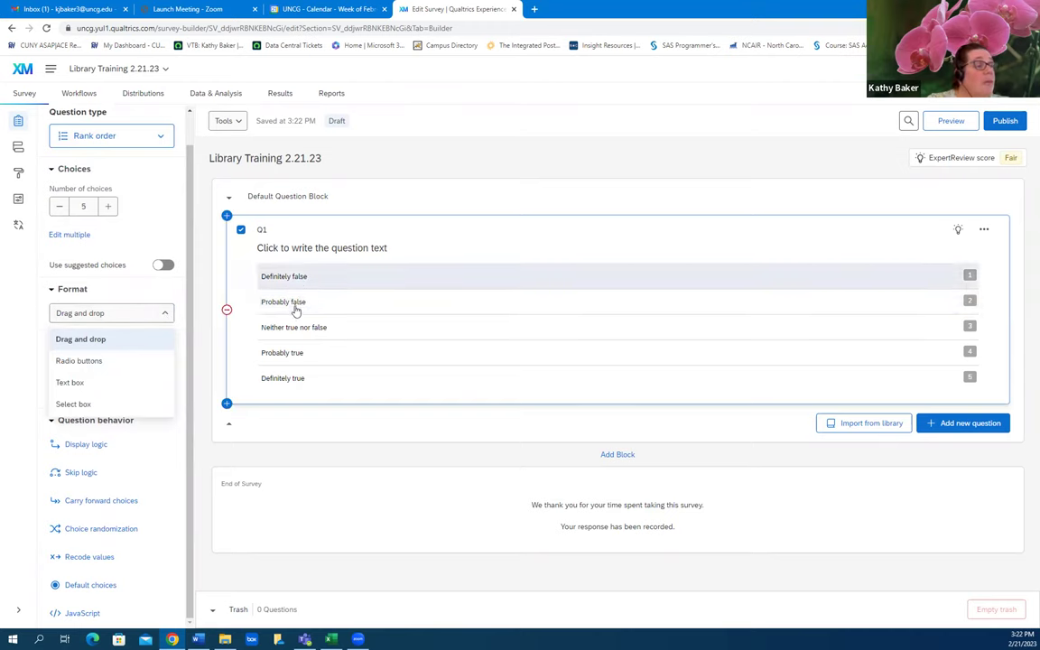
left_click(98, 361)
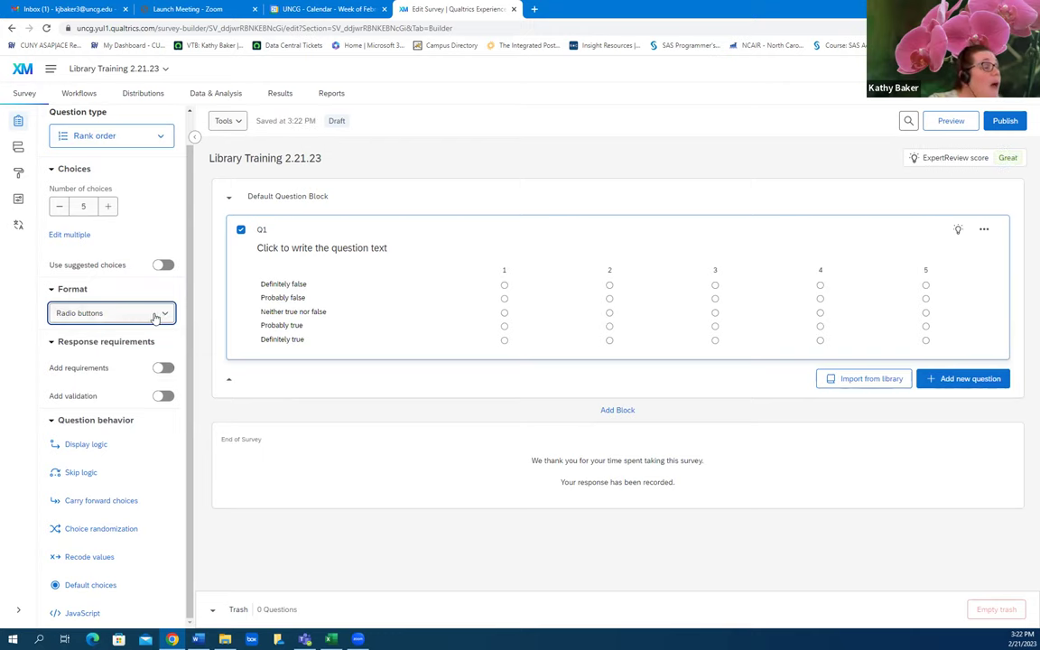
left_click(155, 316)
left_click(127, 383)
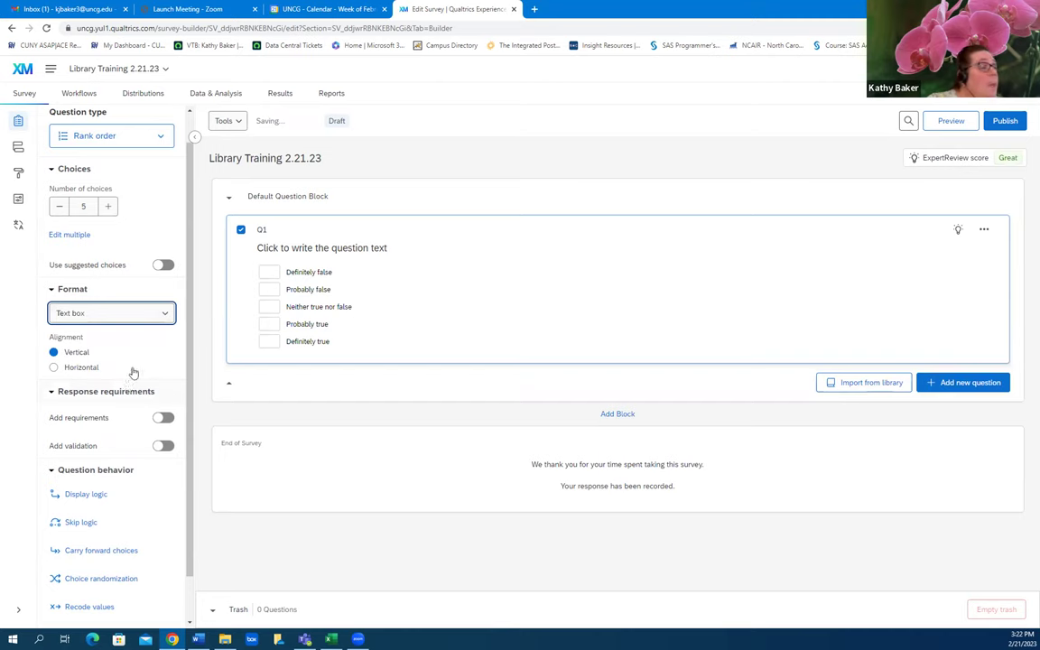
left_click(160, 314)
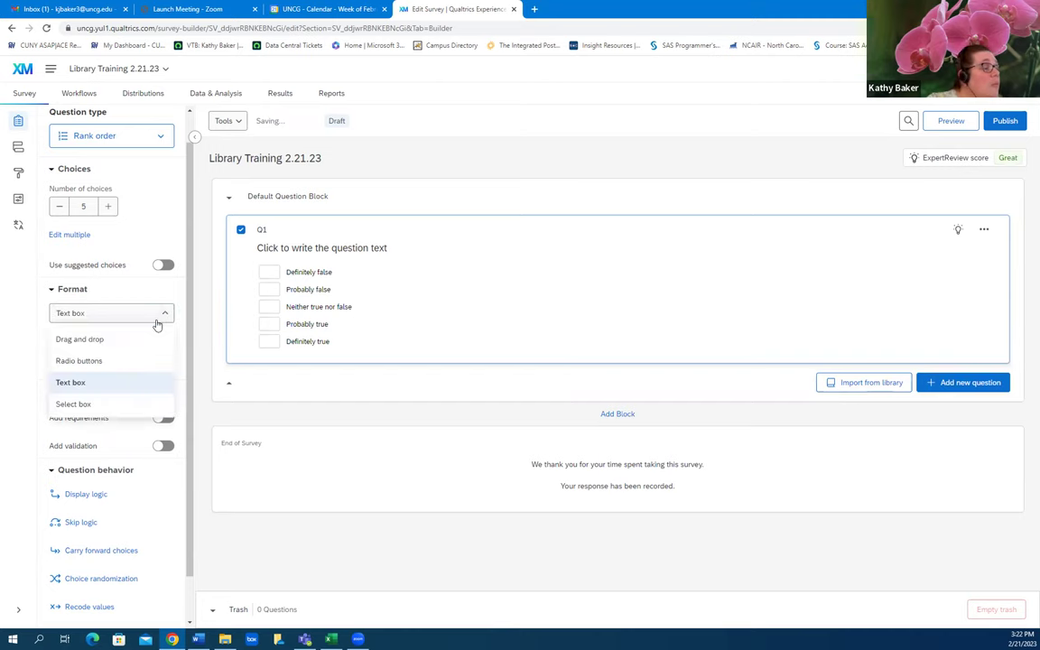
left_click(90, 404)
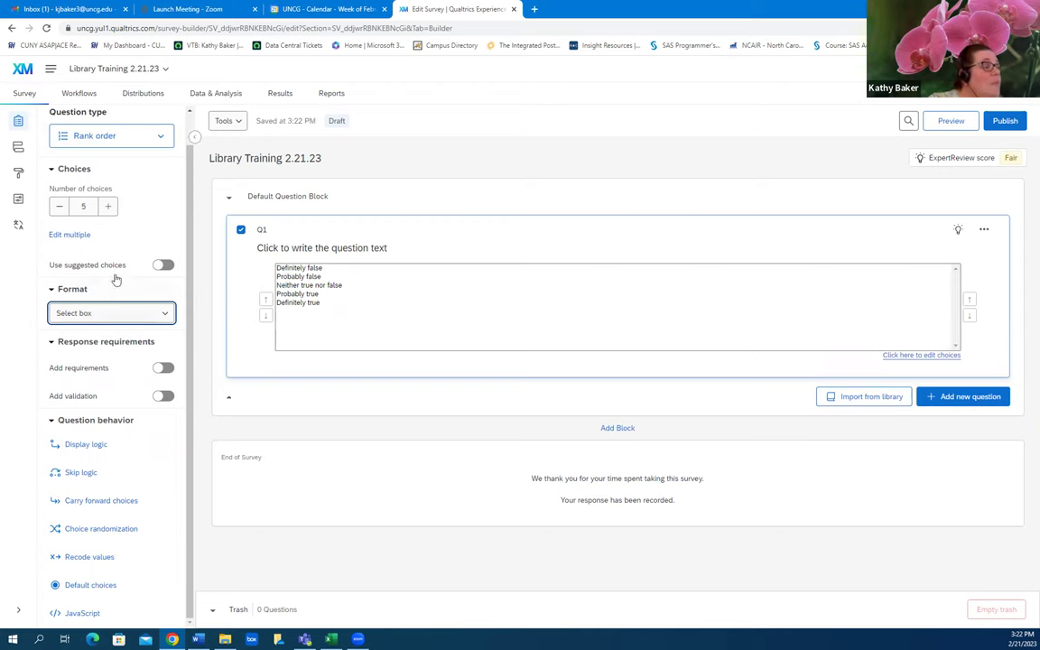
left_click(161, 313)
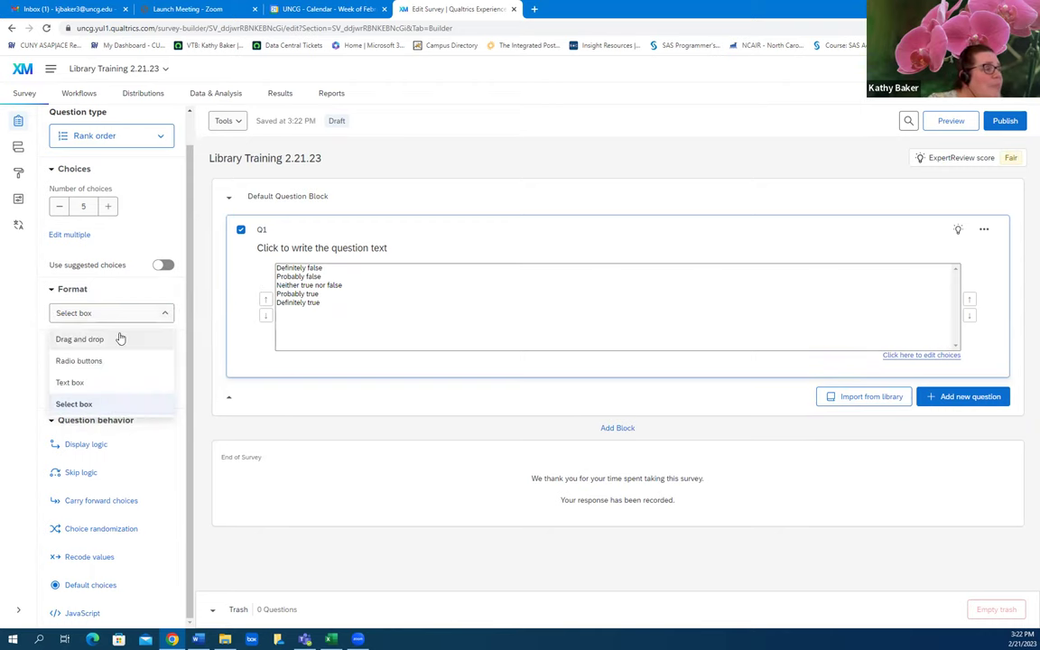
left_click(121, 339)
scroll(139, 250, "up", 1)
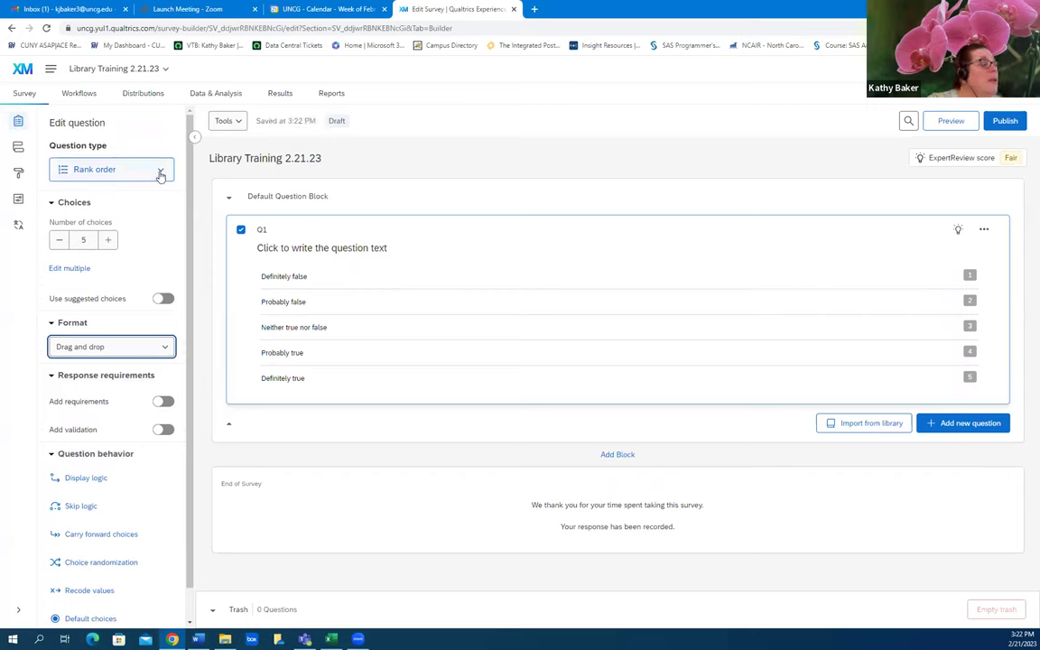
Change Q1's question type to Side by side and review its statement, column and response settings.
left_click(159, 170)
left_click(106, 368)
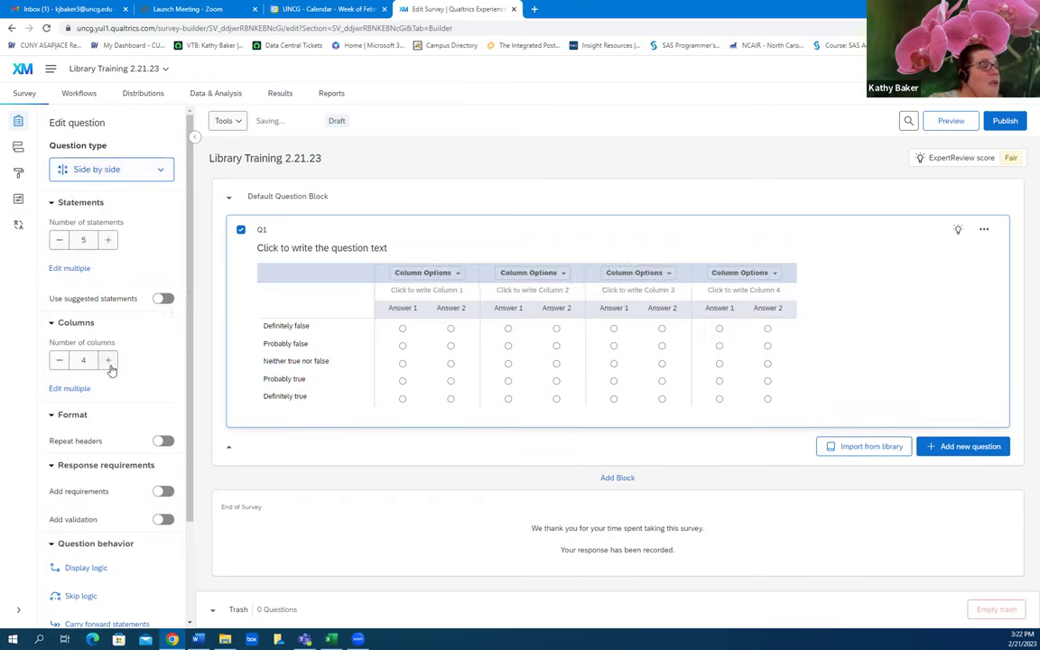
scroll(169, 279, "down", 2)
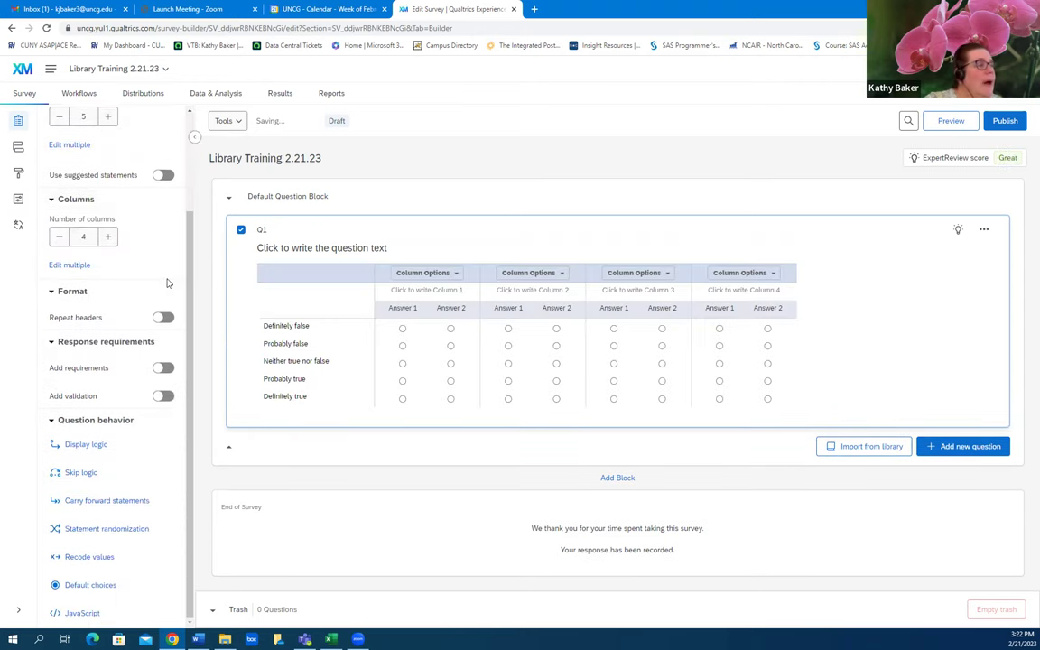
scroll(165, 281, "up", 1)
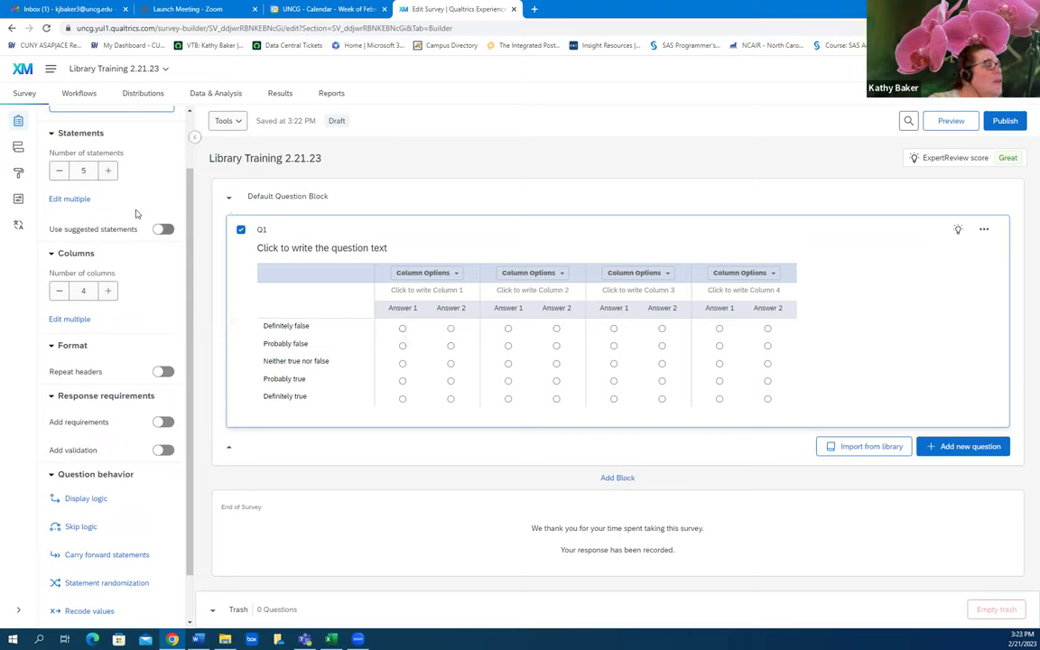
Examine the descriptions of the remaining question types, including Net promoter score, Timing, Constant sum, Signature and Video response.
scroll(135, 217, "up", 2)
left_click(159, 177)
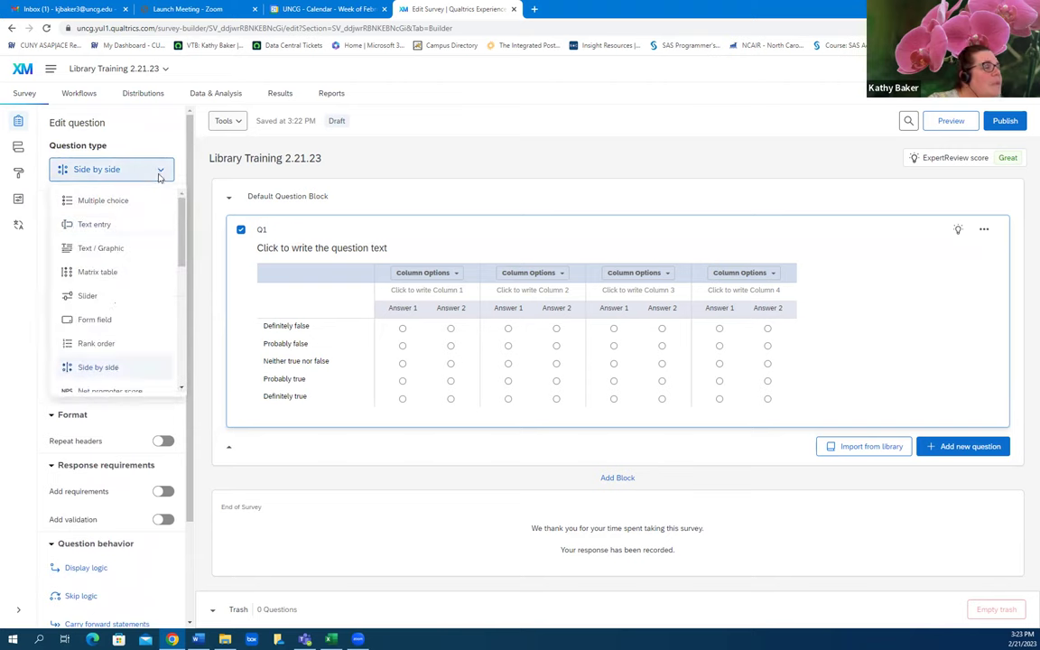
scroll(112, 298, "down", 3)
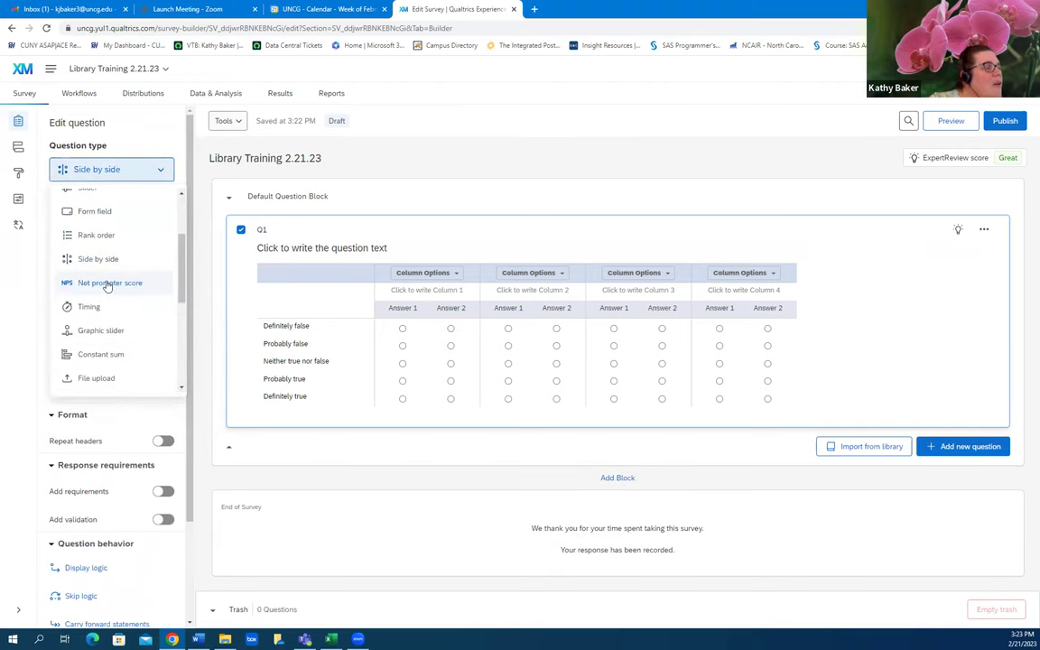
mouse_move(106, 286)
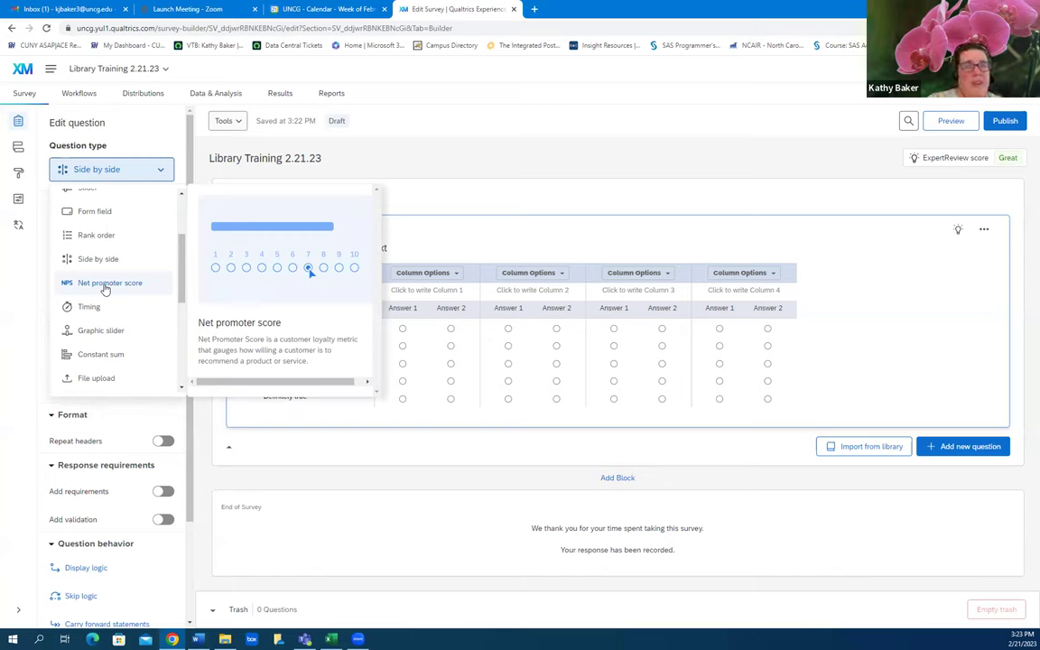
mouse_move(95, 307)
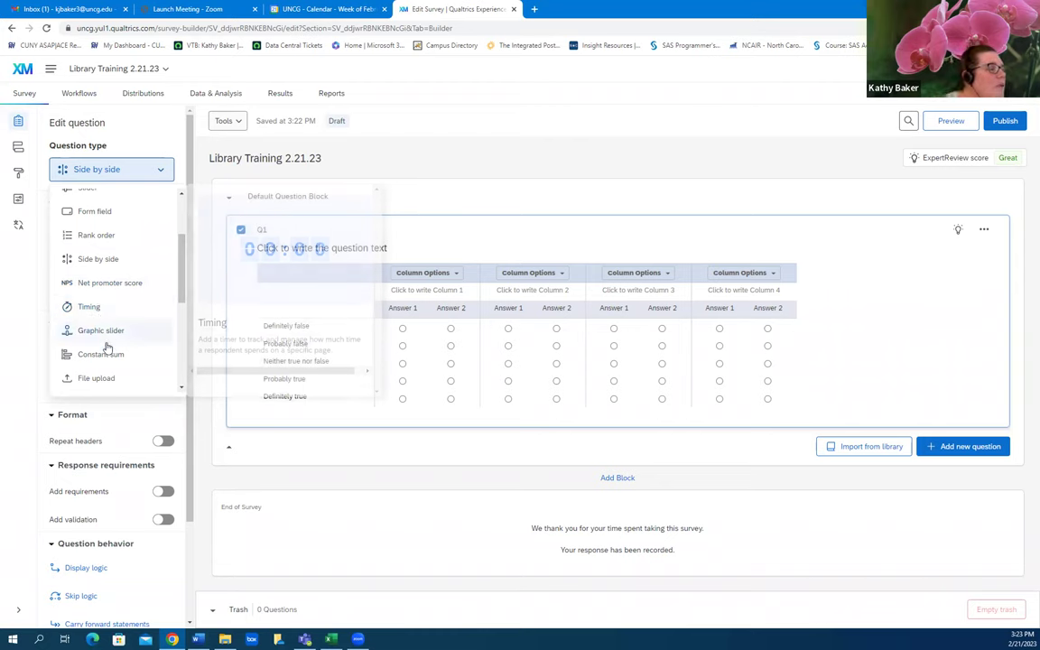
mouse_move(104, 355)
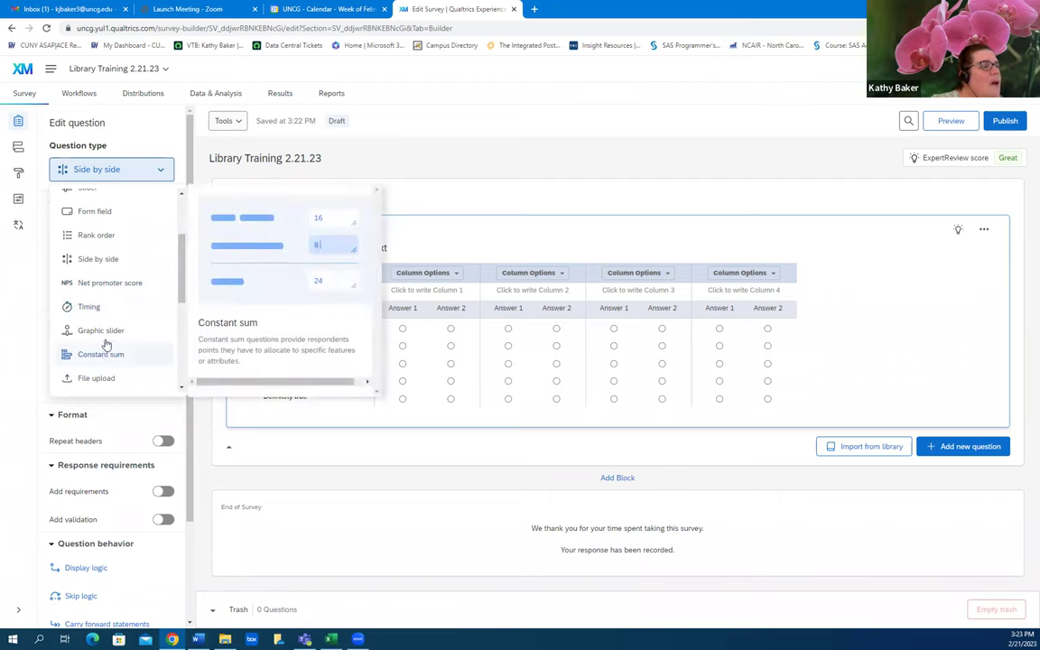
scroll(105, 353, "down", 2)
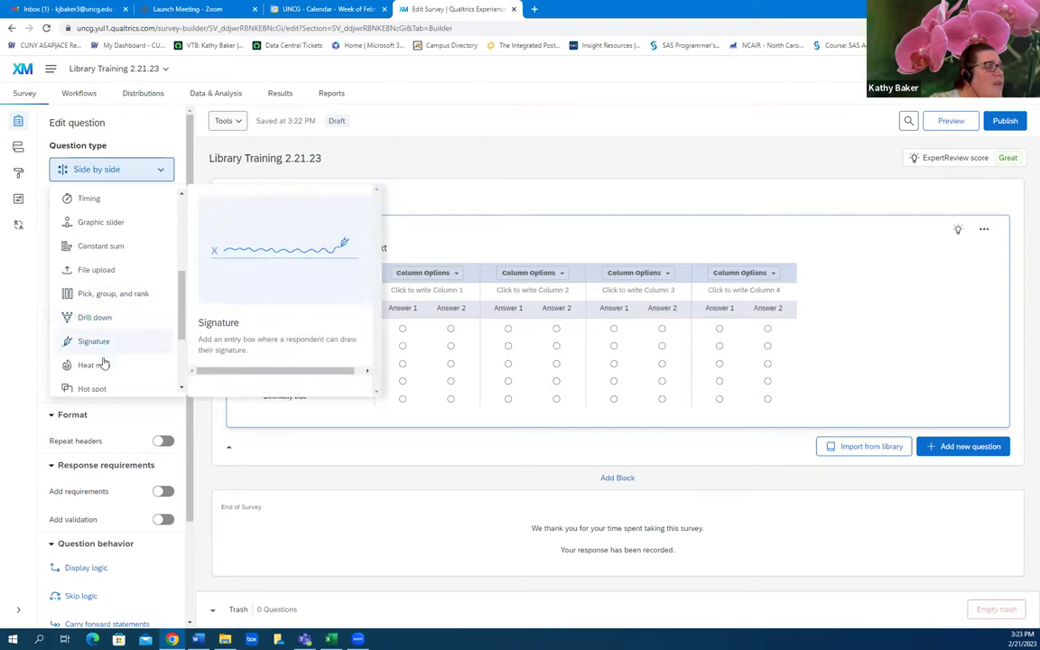
scroll(90, 348, "down", 3)
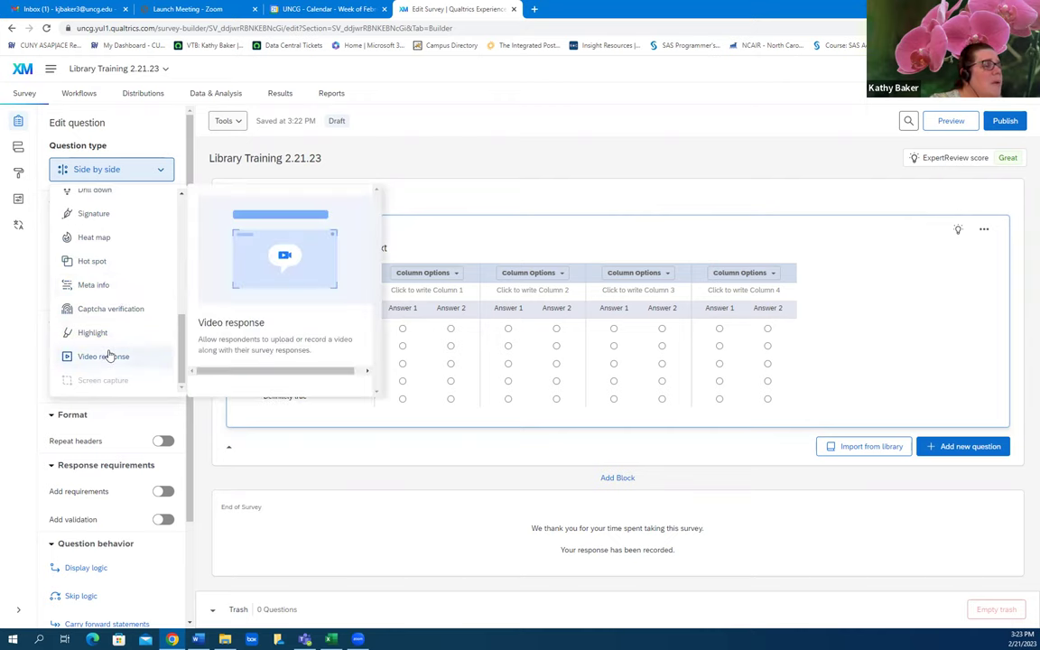
scroll(106, 354, "up", 5)
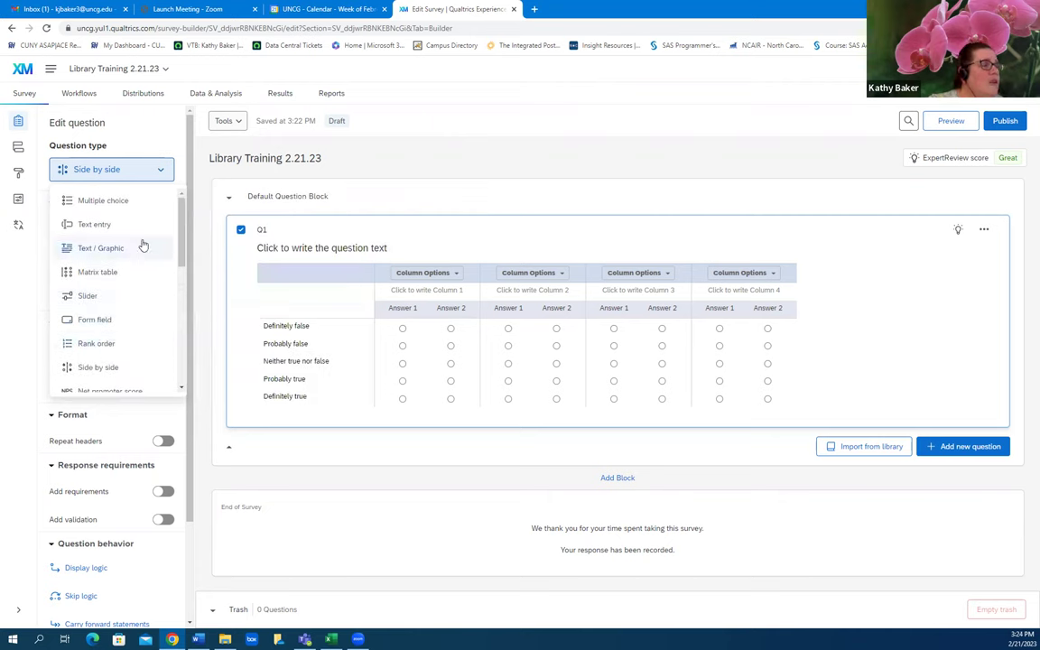
Change Q1's question type from Side by side to Multiple choice.
left_click(164, 174)
left_click(160, 174)
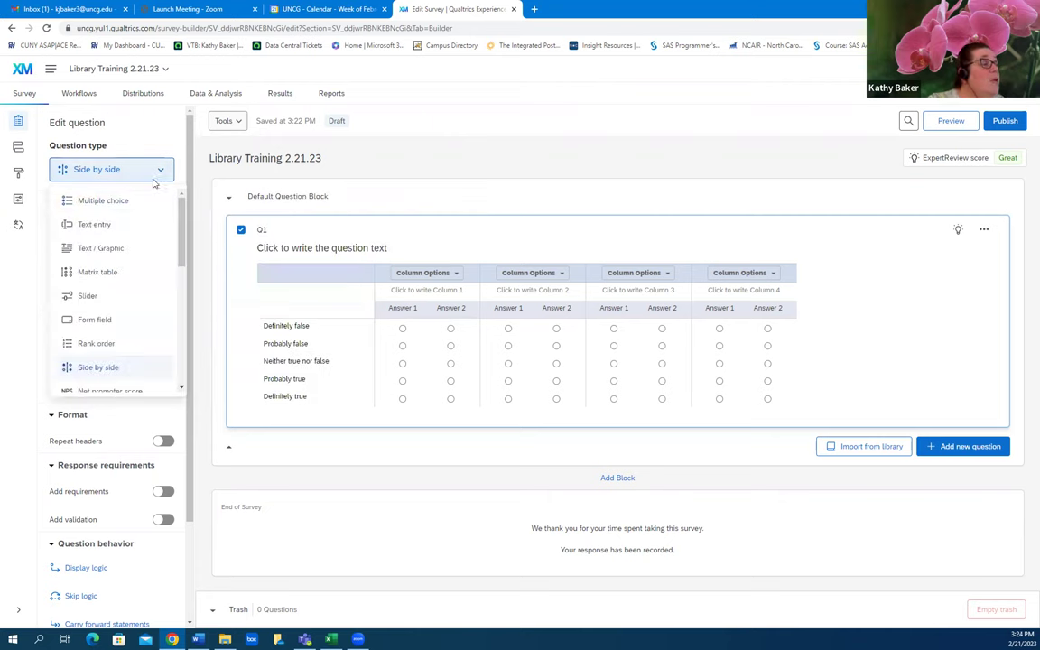
left_click(121, 202)
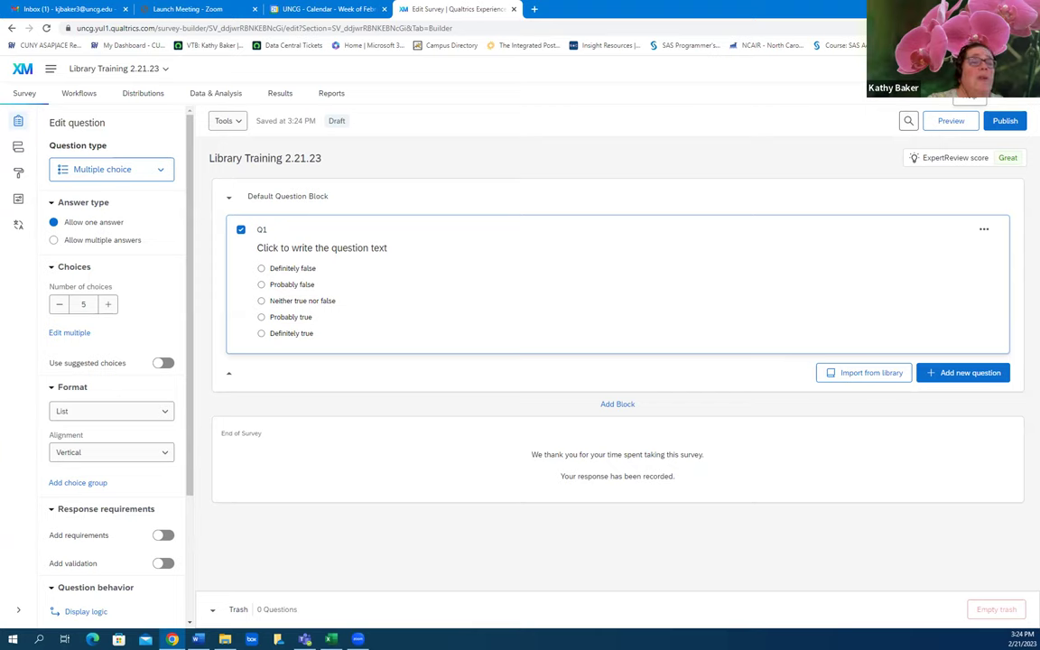
View the XM support results for creating a workflow to put responses into an Excel sheet, and close the support pane.
left_click(909, 120)
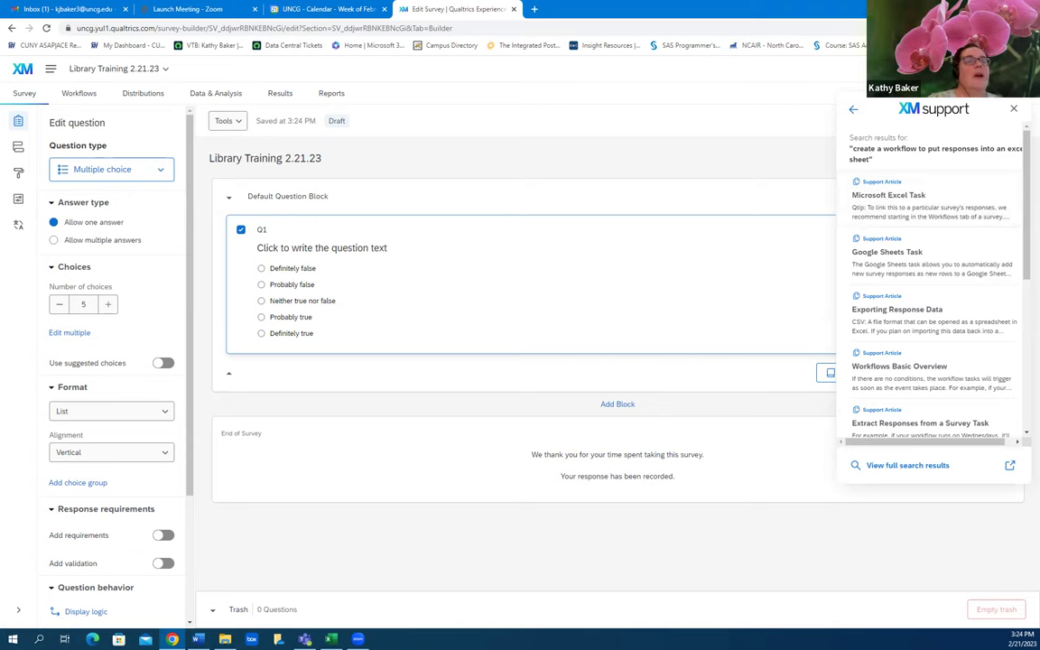
left_click(1013, 109)
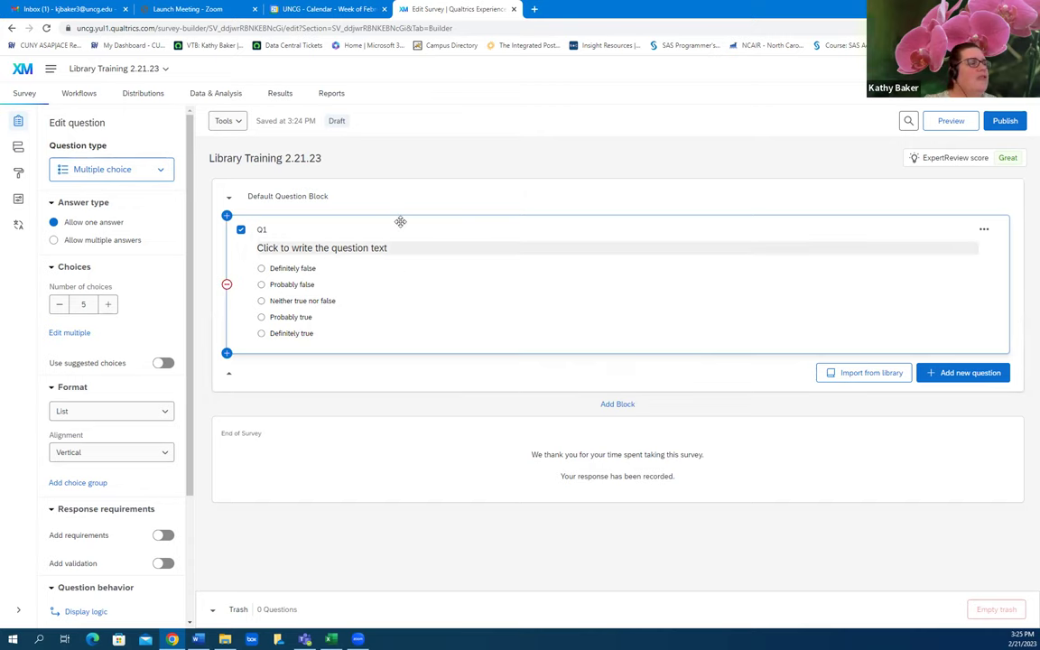
Rename the Default Question Block to "Basic Information".
left_click(312, 198)
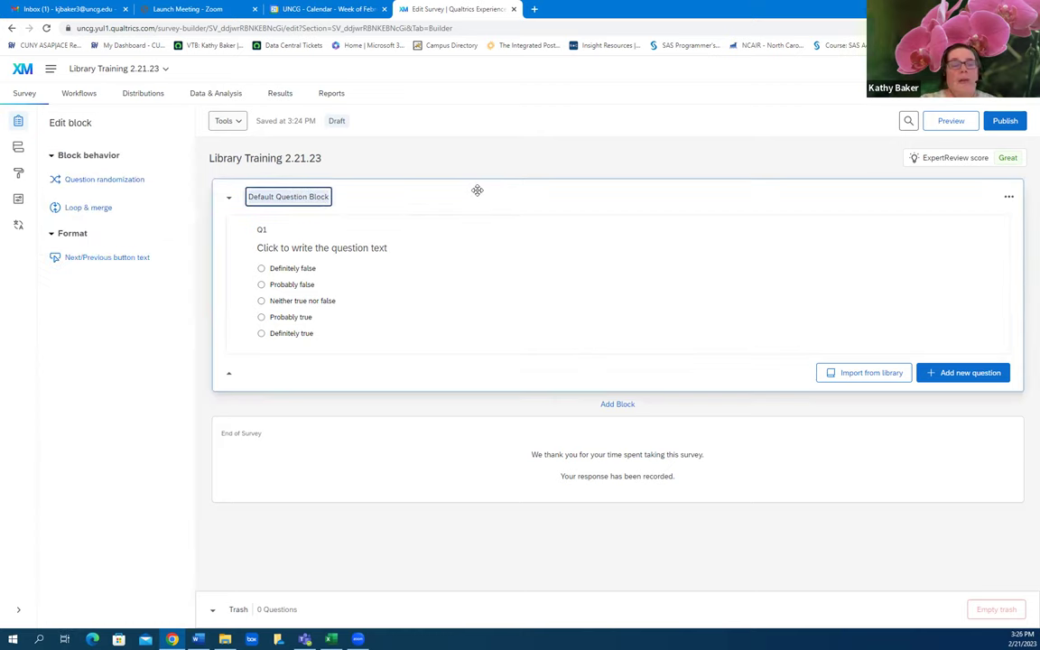
type("Basic")
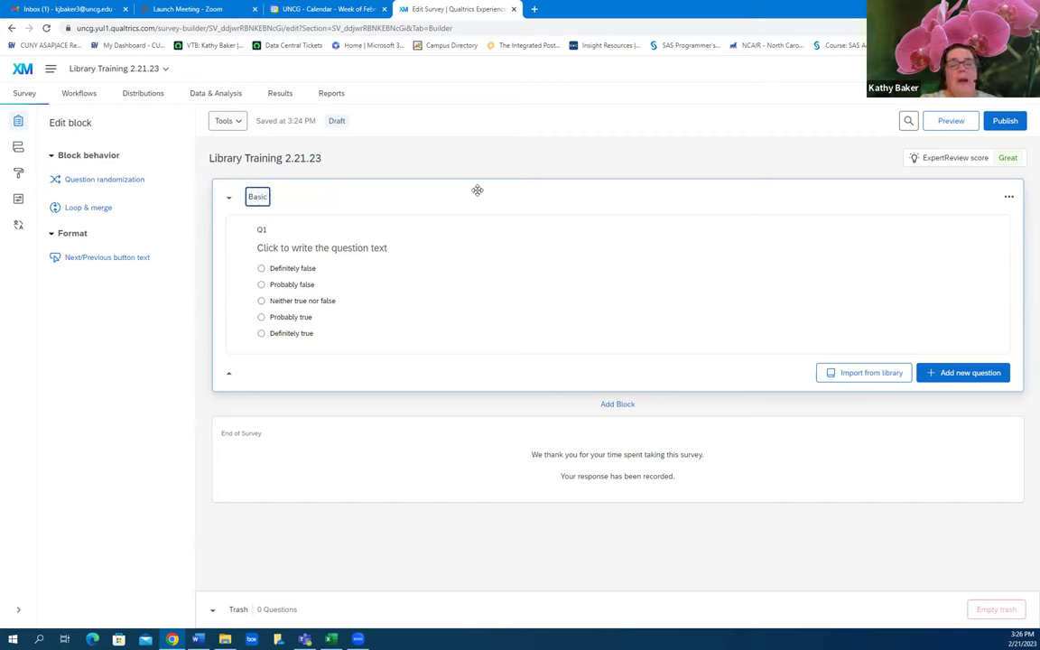
type(" Information")
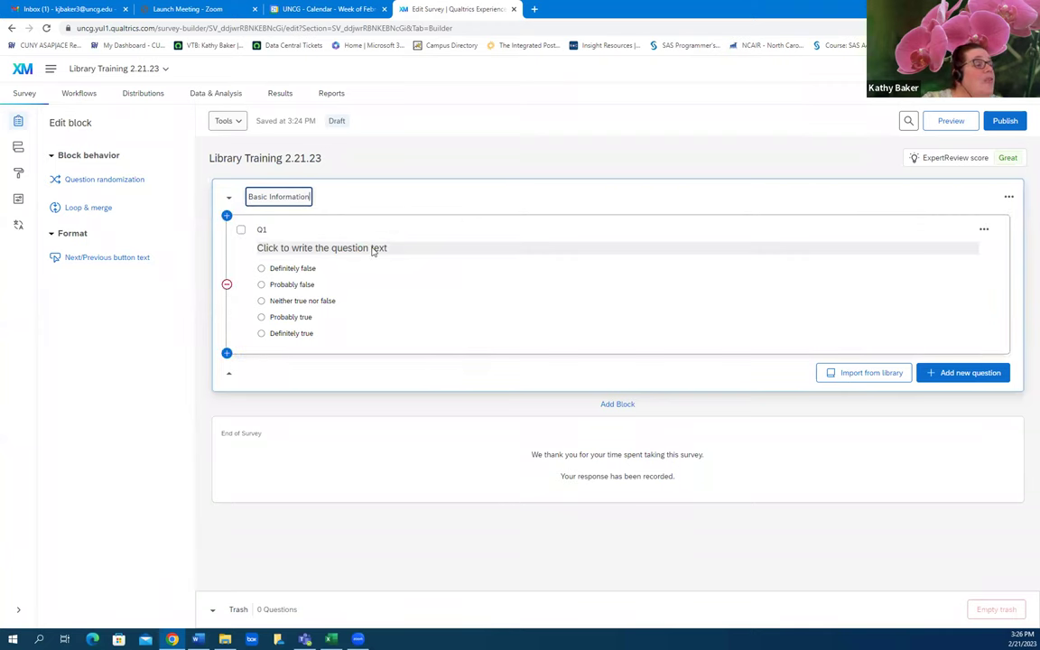
Change Q1 to a Text entry question and set its question text to "Please provide your name.".
left_click(373, 248)
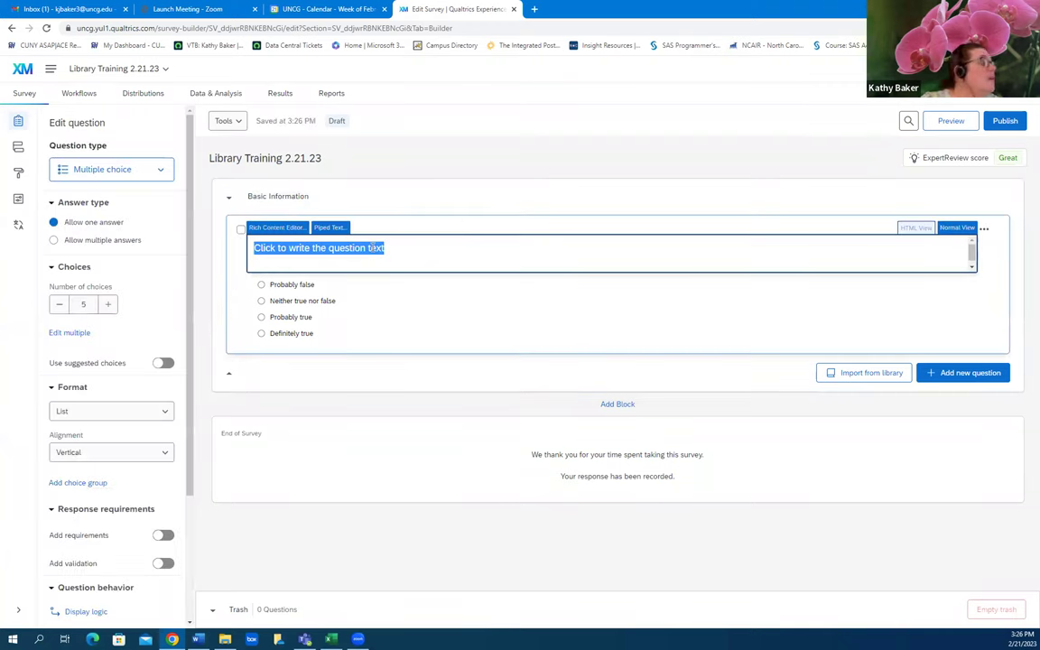
left_click(406, 225)
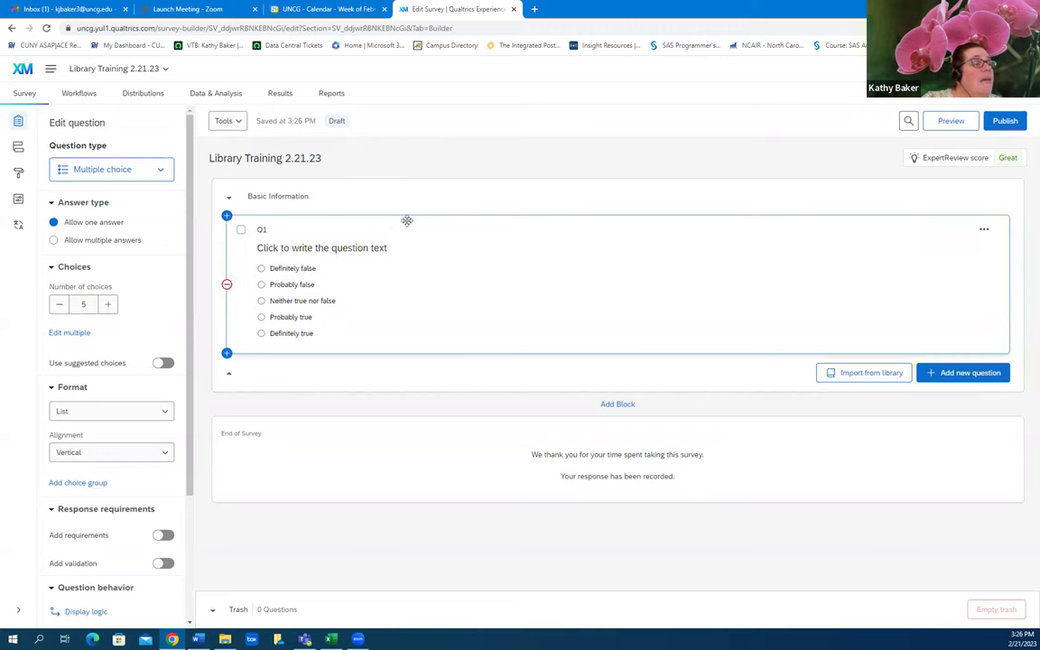
left_click(158, 172)
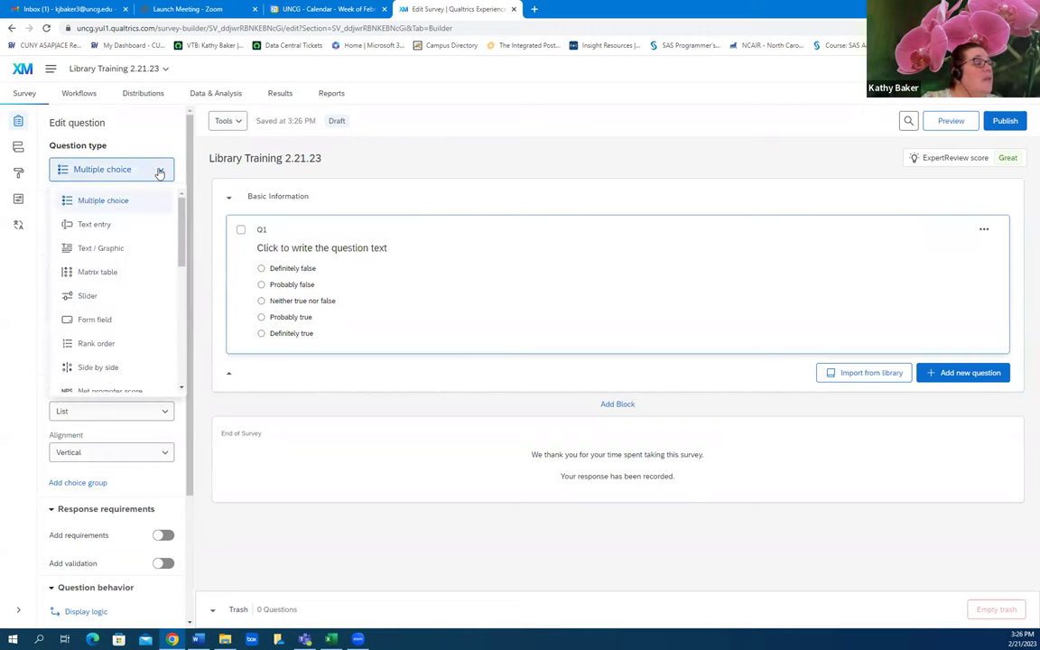
left_click(98, 207)
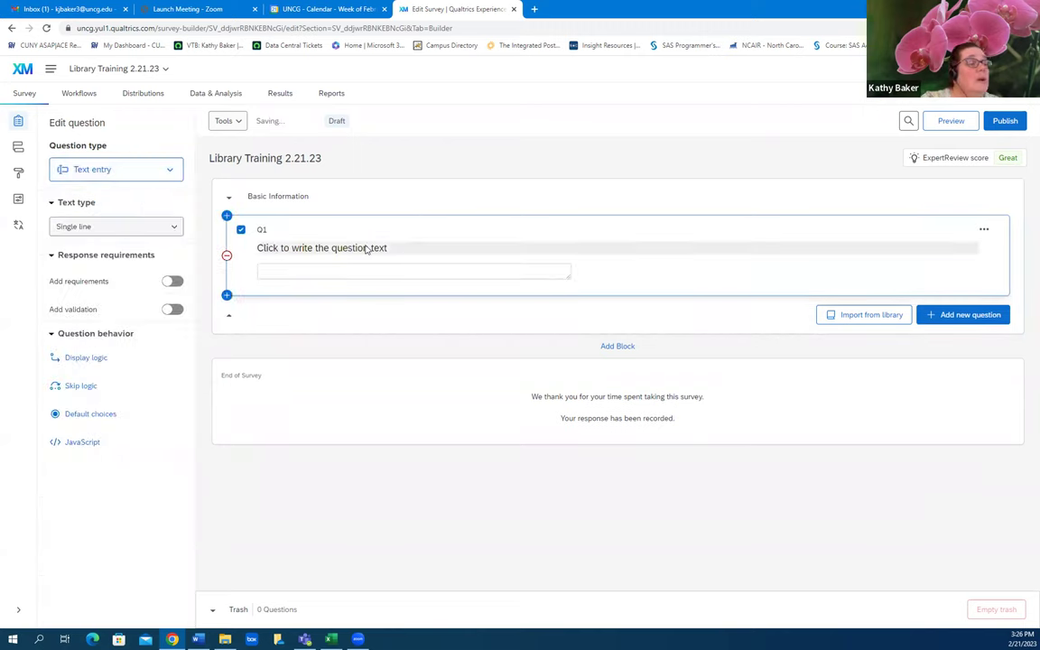
left_click(364, 247)
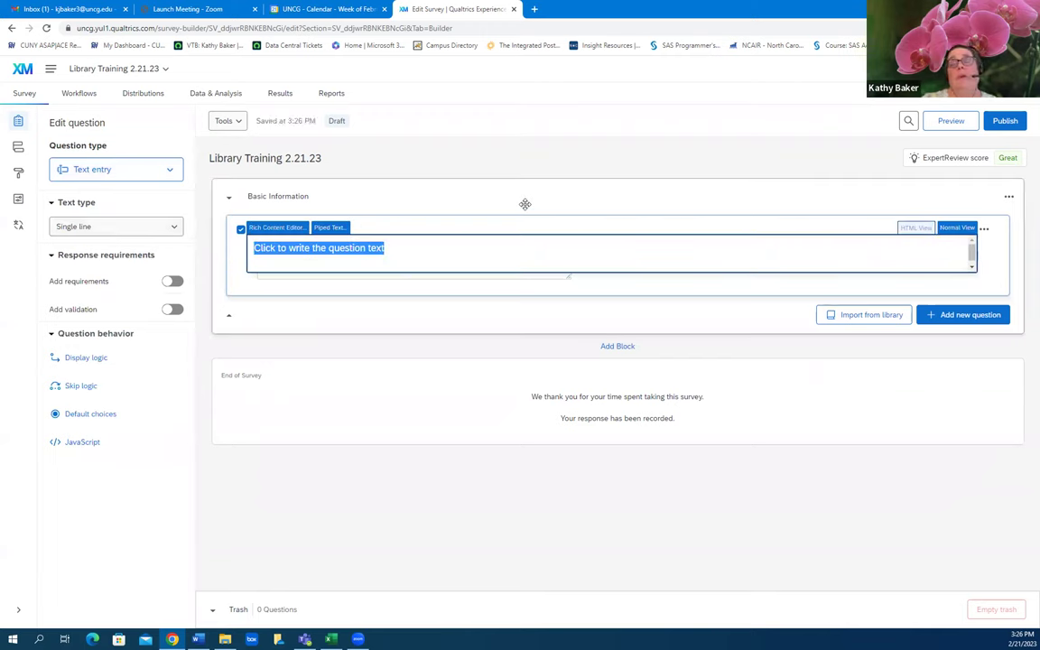
type("Ple")
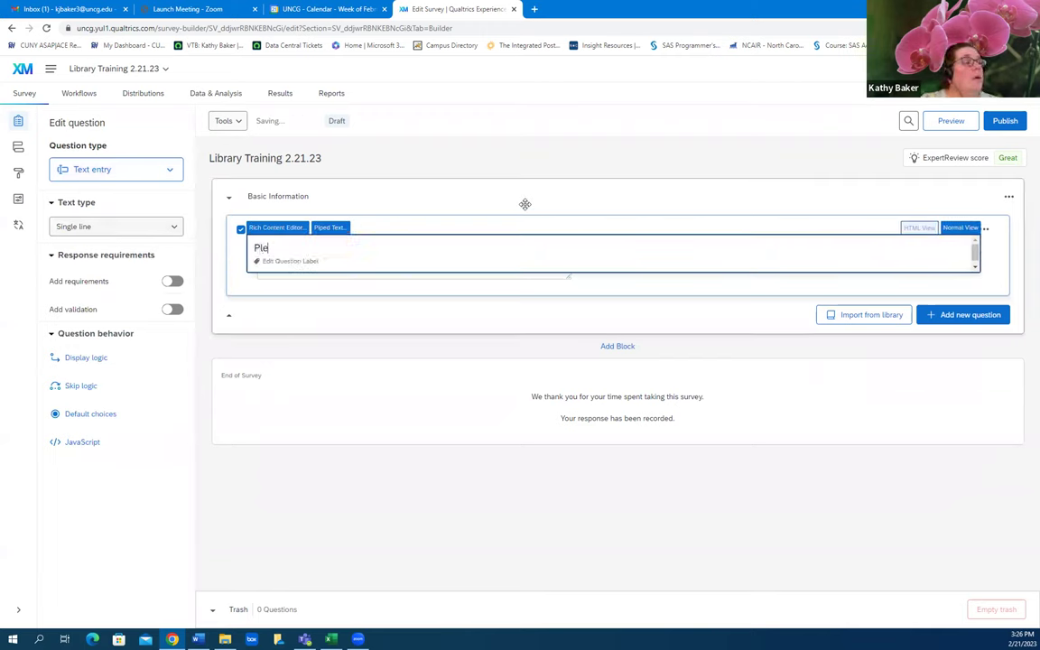
type("ase provide your name.")
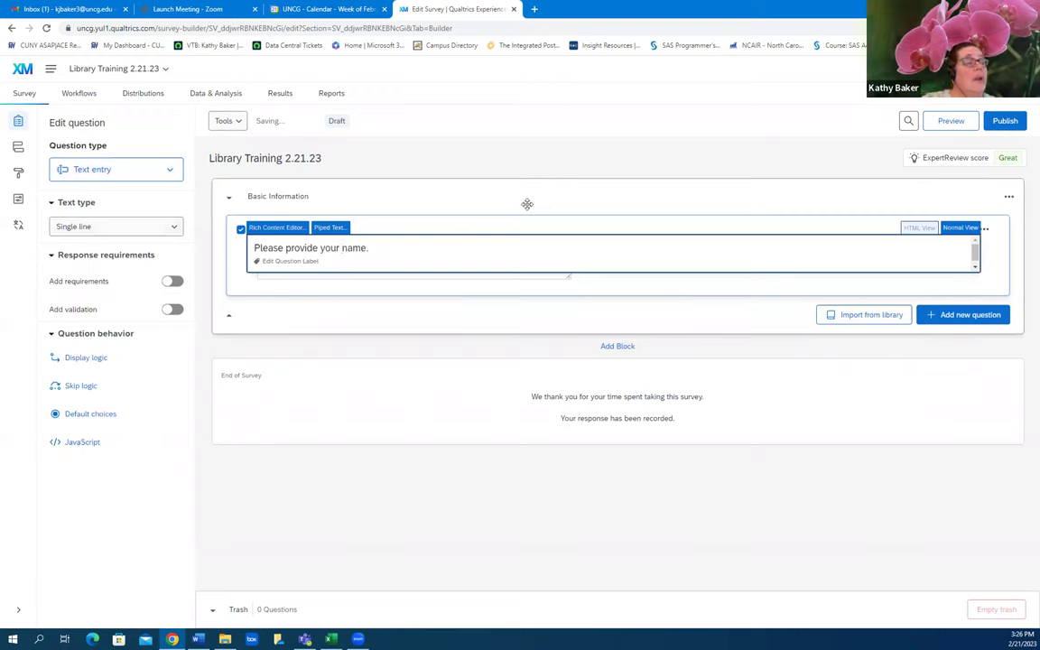
left_click(523, 193)
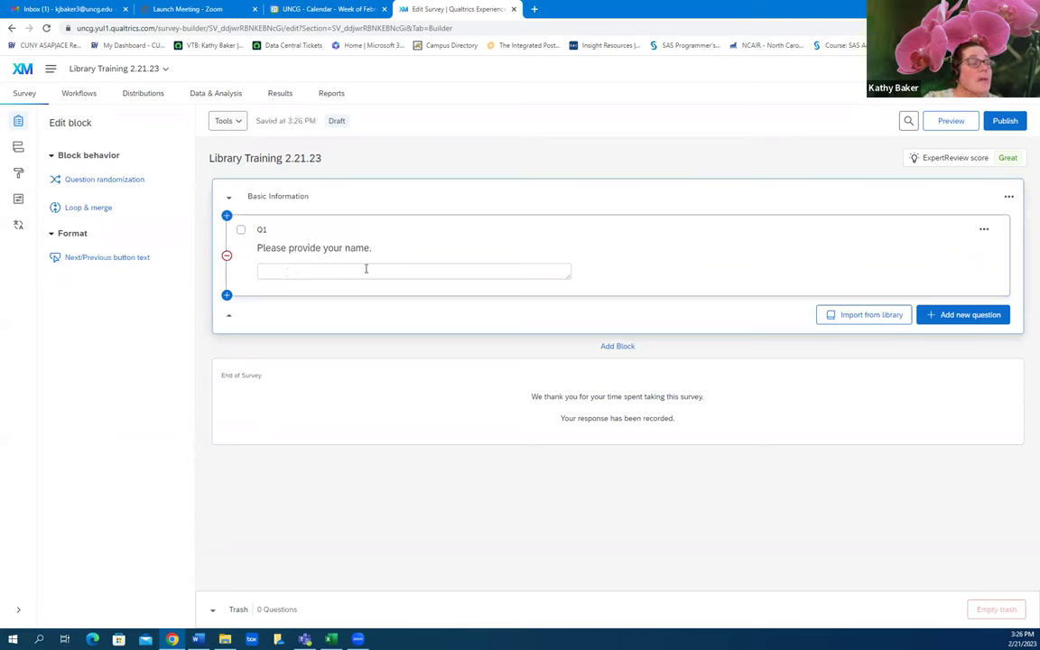
Review the additional actions available for Q1 and add a Force response requirement to the question.
left_click(985, 231)
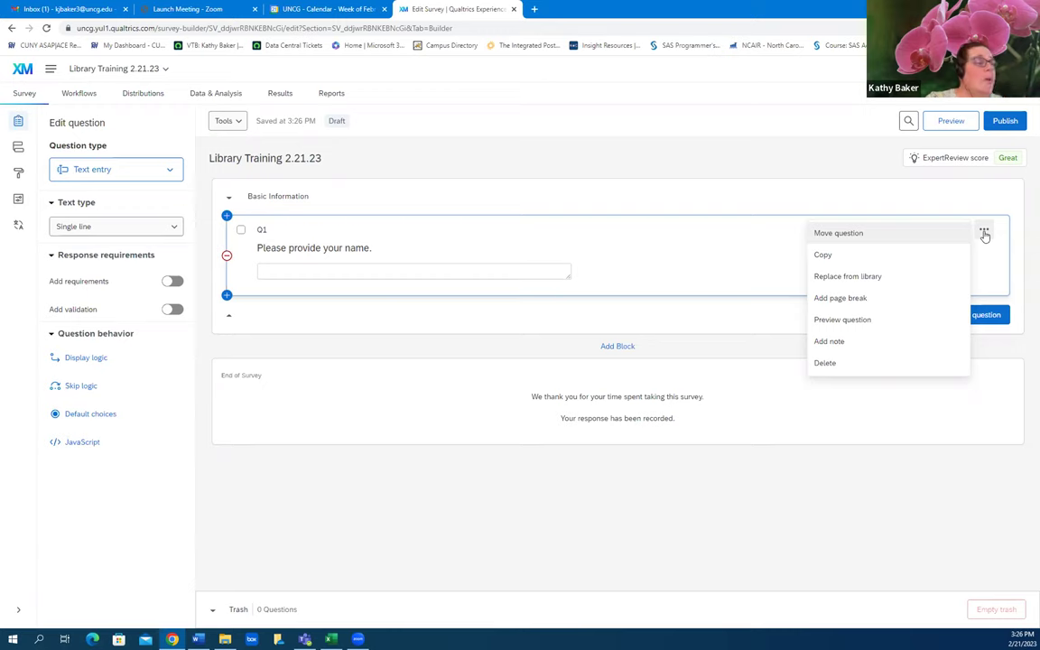
left_click(984, 232)
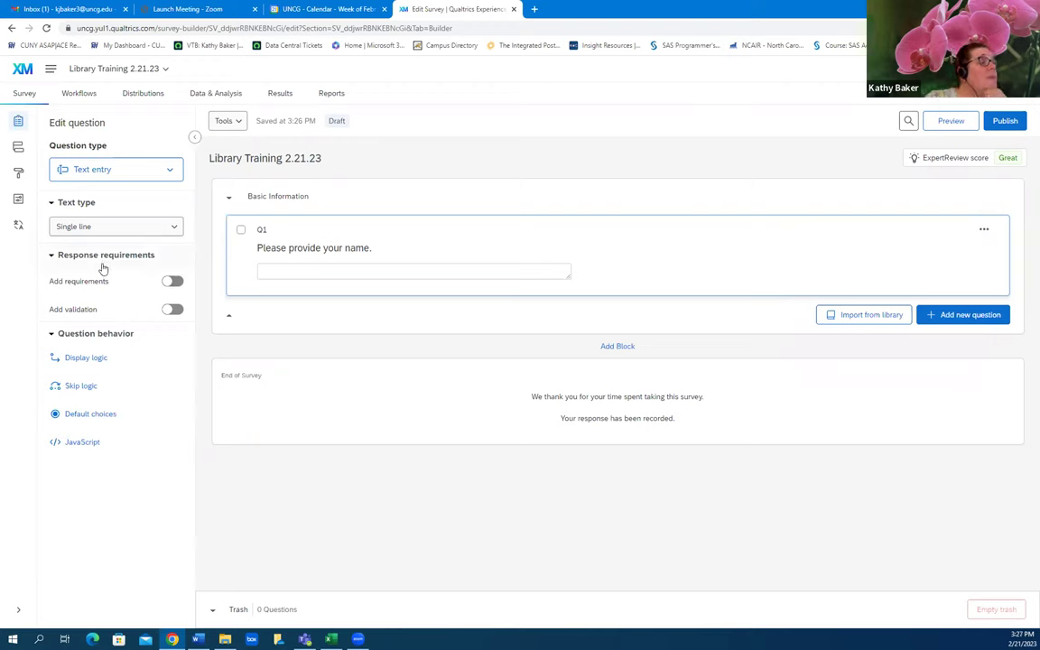
left_click(170, 281)
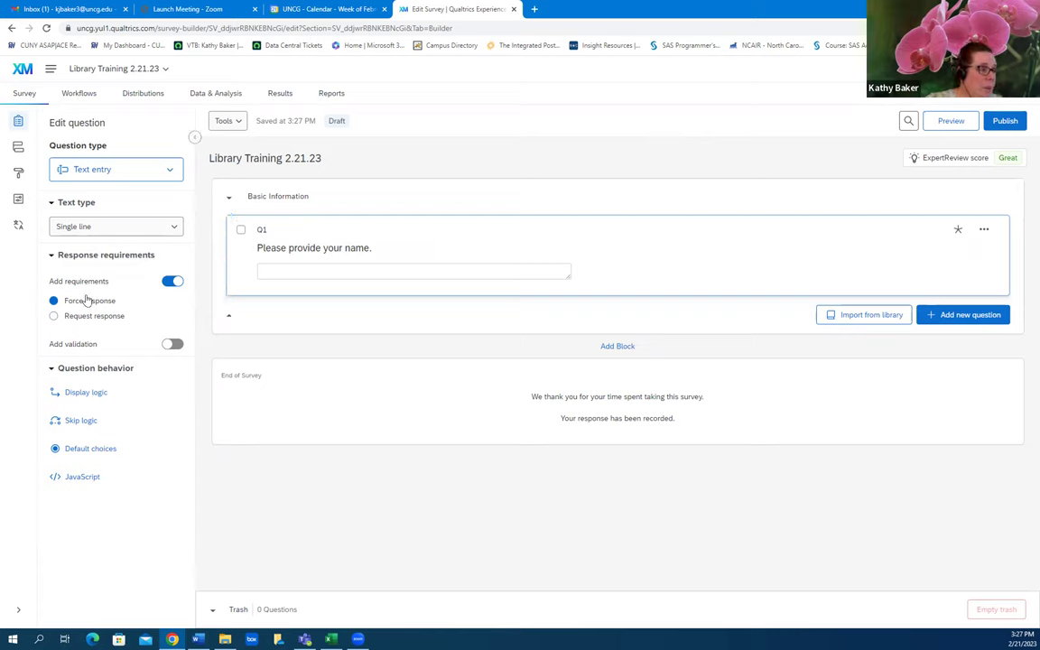
mouse_move(956, 233)
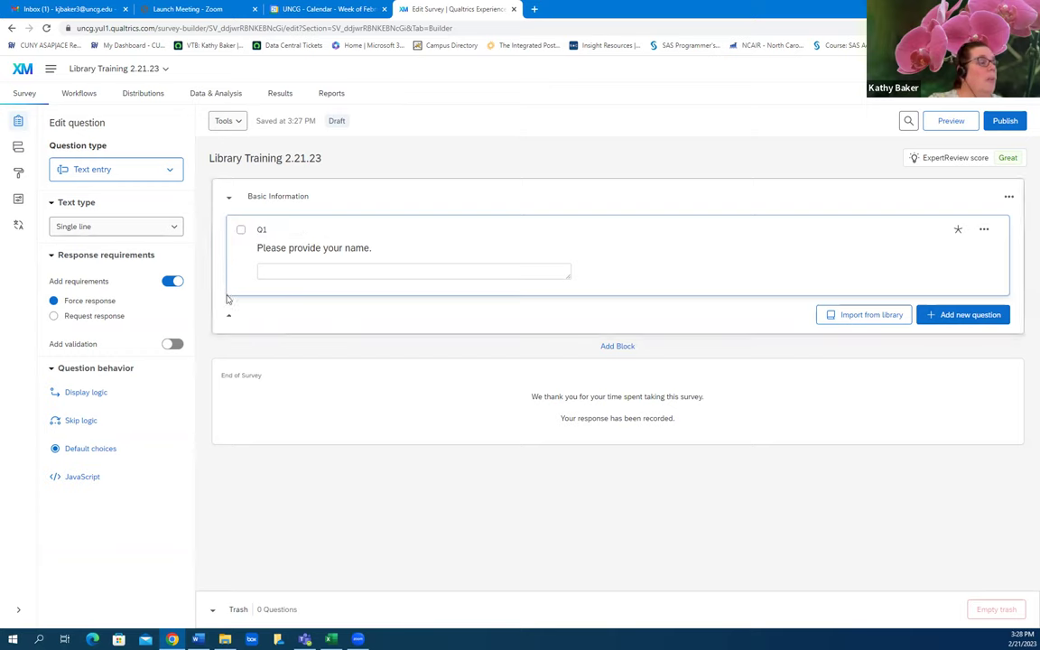
Add a question below Q1 with the text "This is your list of required information. Please choose all that apply.".
left_click(227, 296)
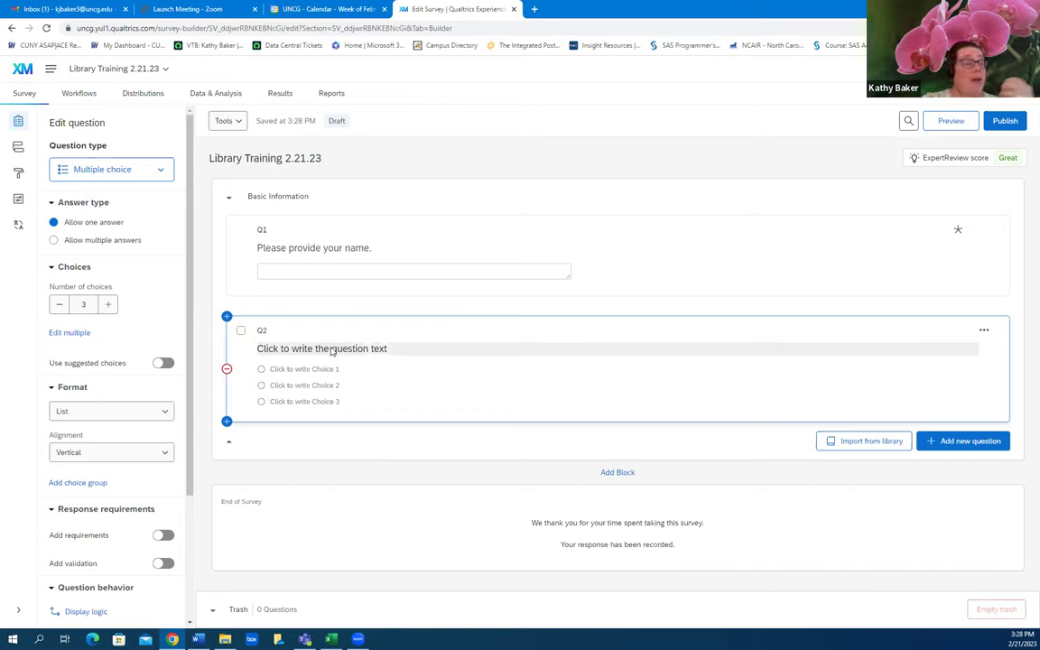
left_click(336, 349)
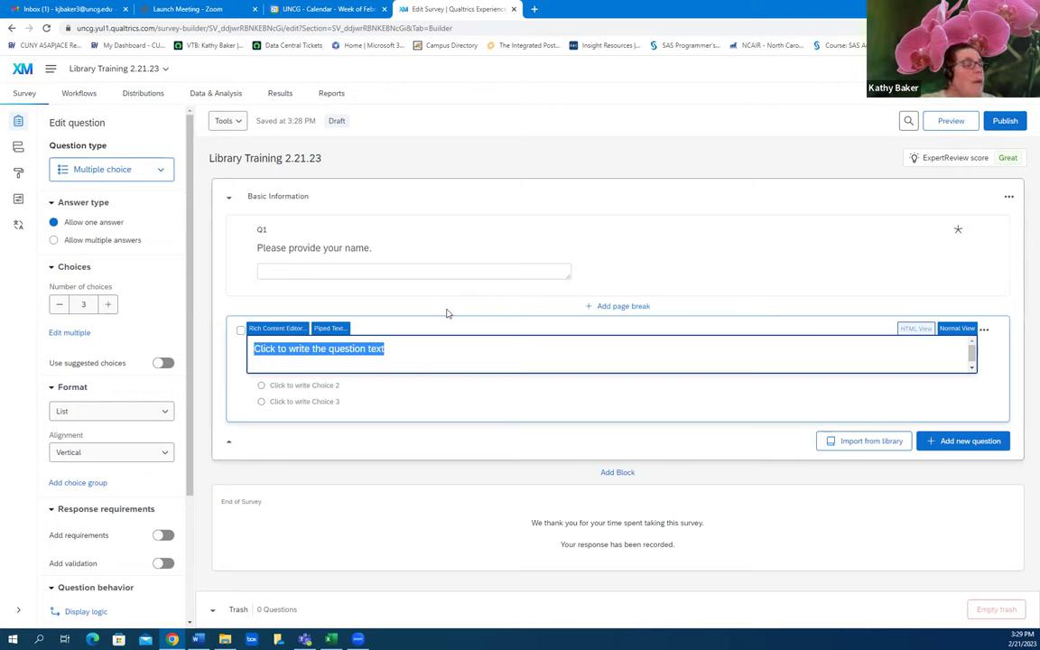
type("This i")
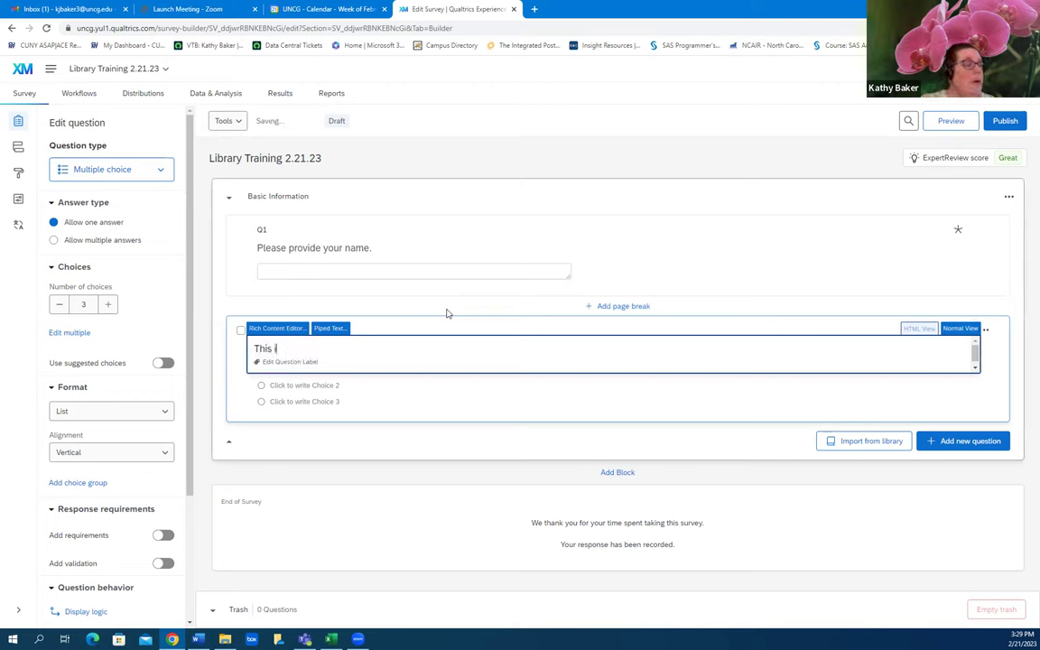
type("s your list of re")
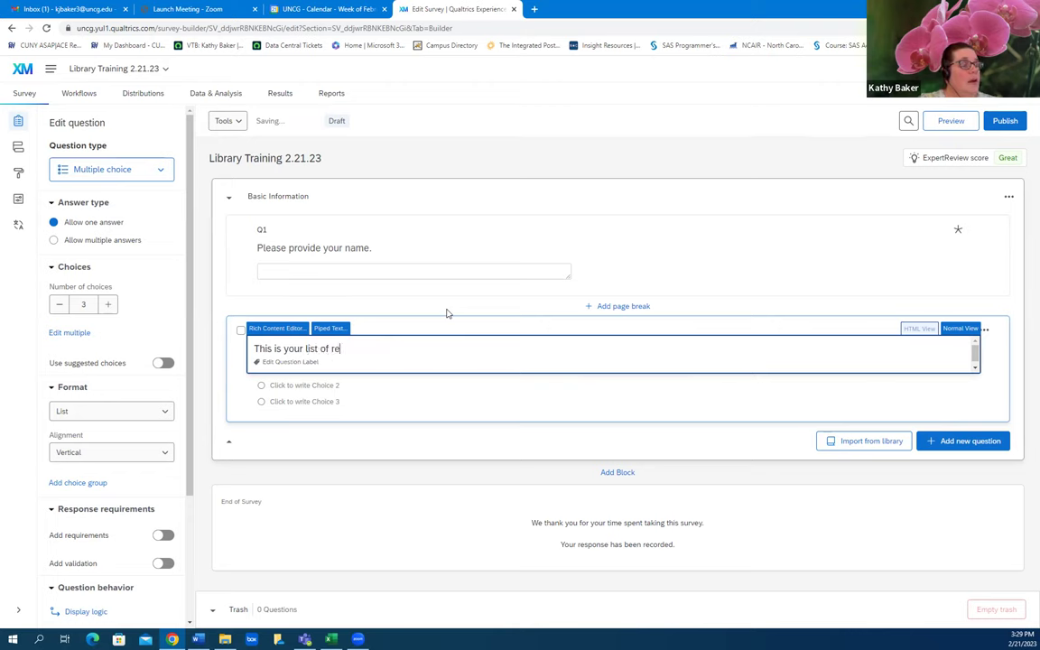
type("quired infomratio")
key("BackSpace")
key("BackSpace")
key("BackSpace")
key("BackSpace")
key("BackSpace")
key("BackSpace")
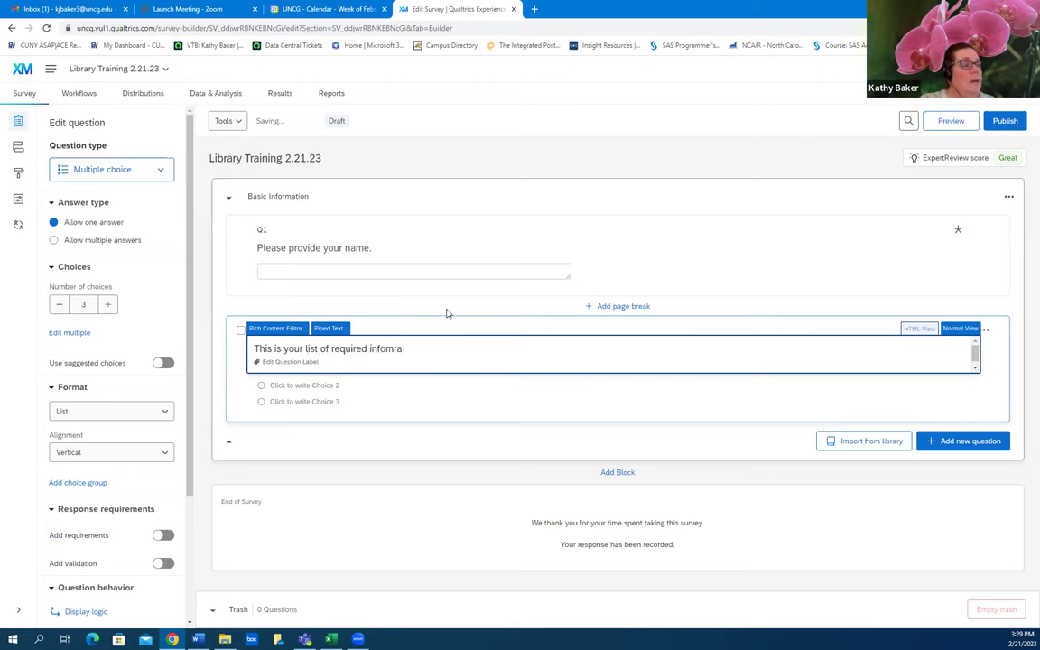
key("BackSpace")
type("o")
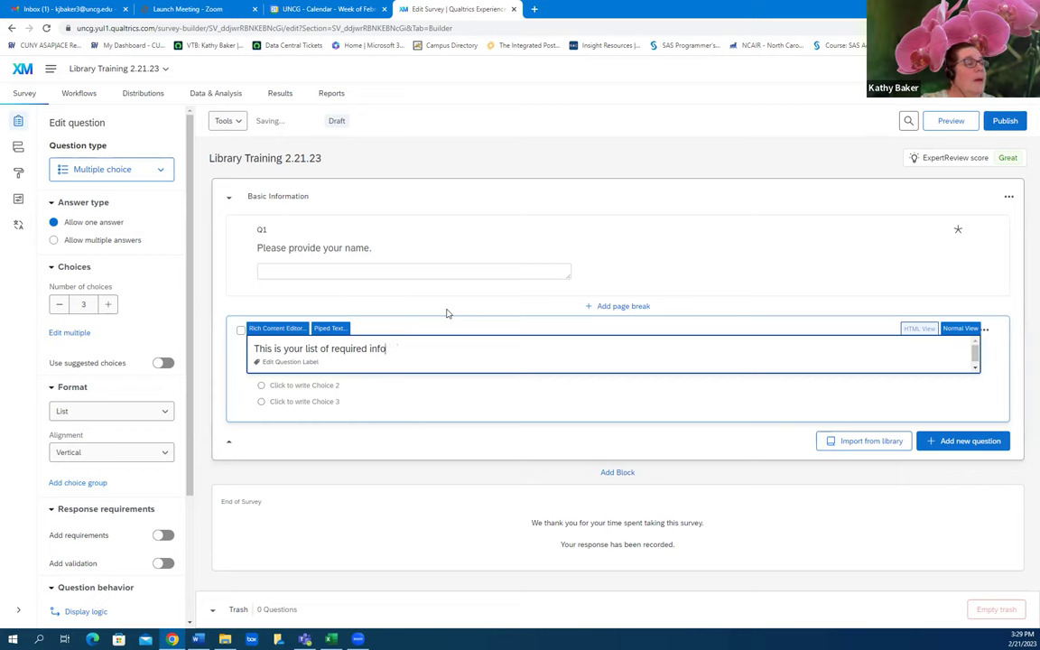
type("rmation")
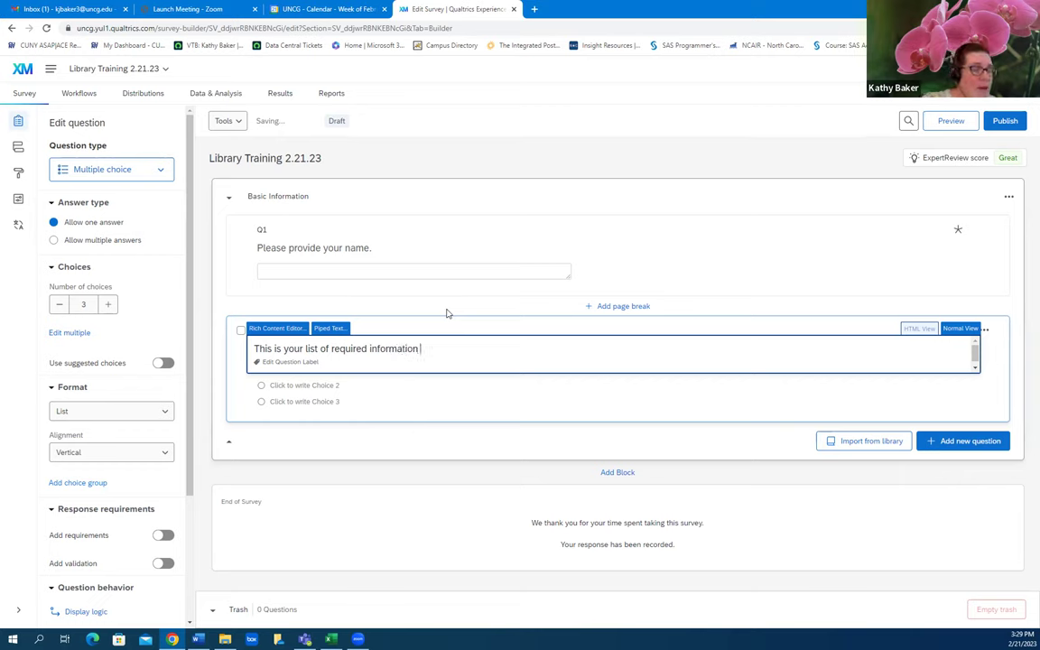
key("BackSpace")
type(". Plea")
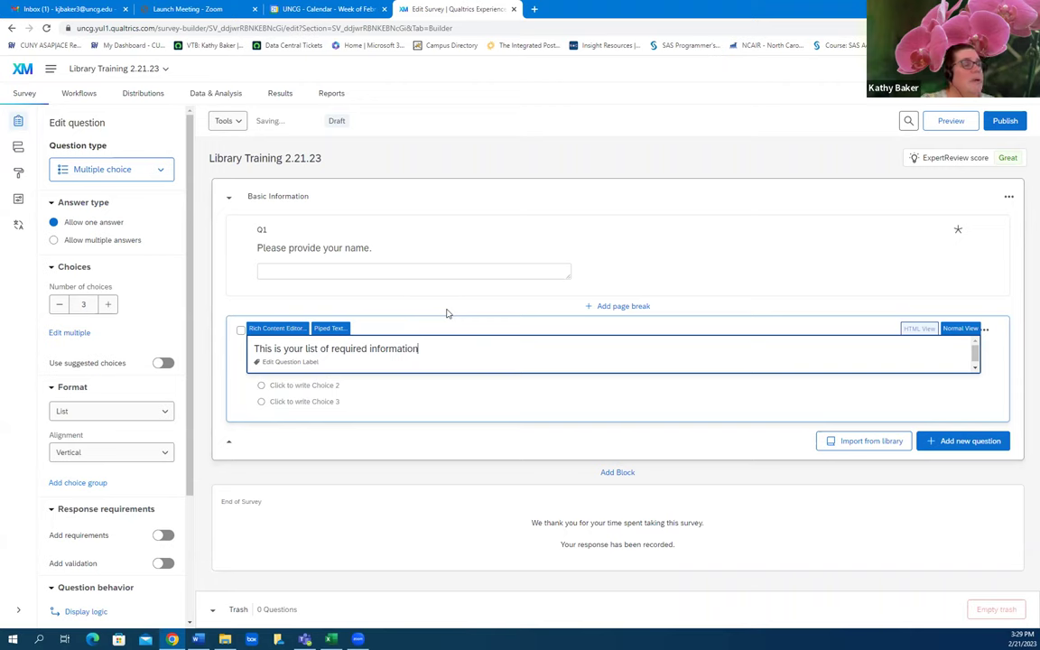
type("hoose all that apply.")
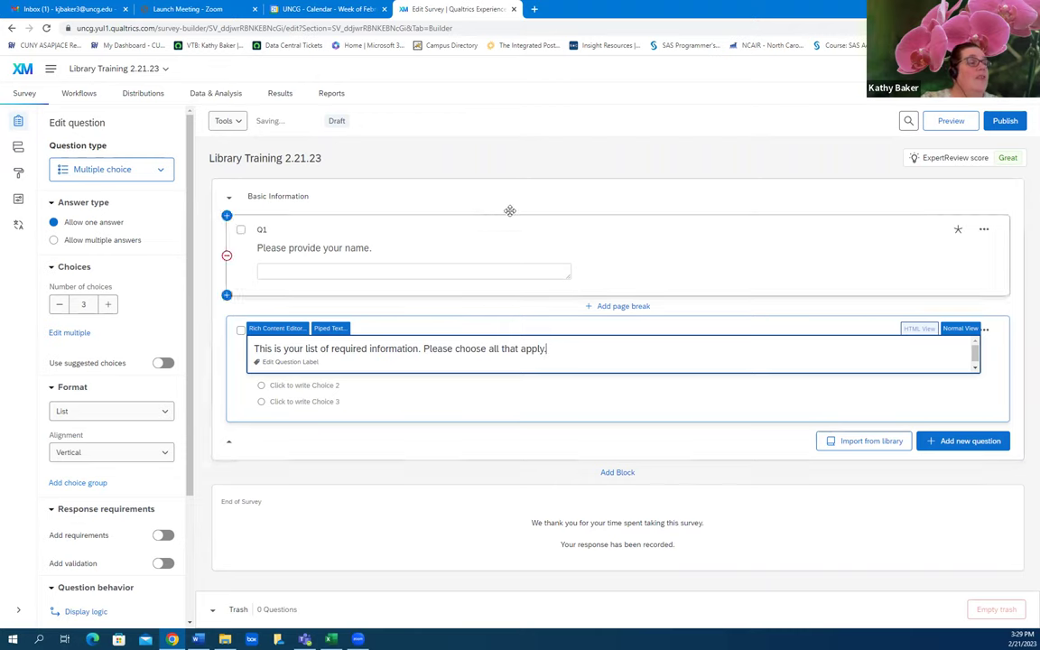
left_click(487, 190)
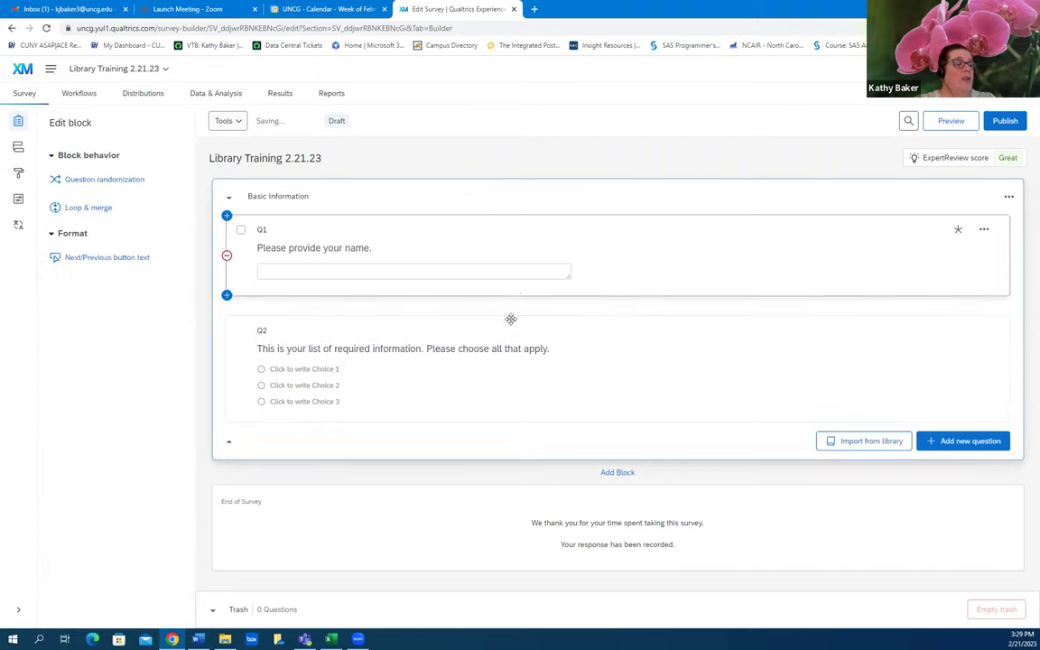
Set Q2 to allow multiple answers, offer 4 choices, and require a response with Force response.
left_click(361, 327)
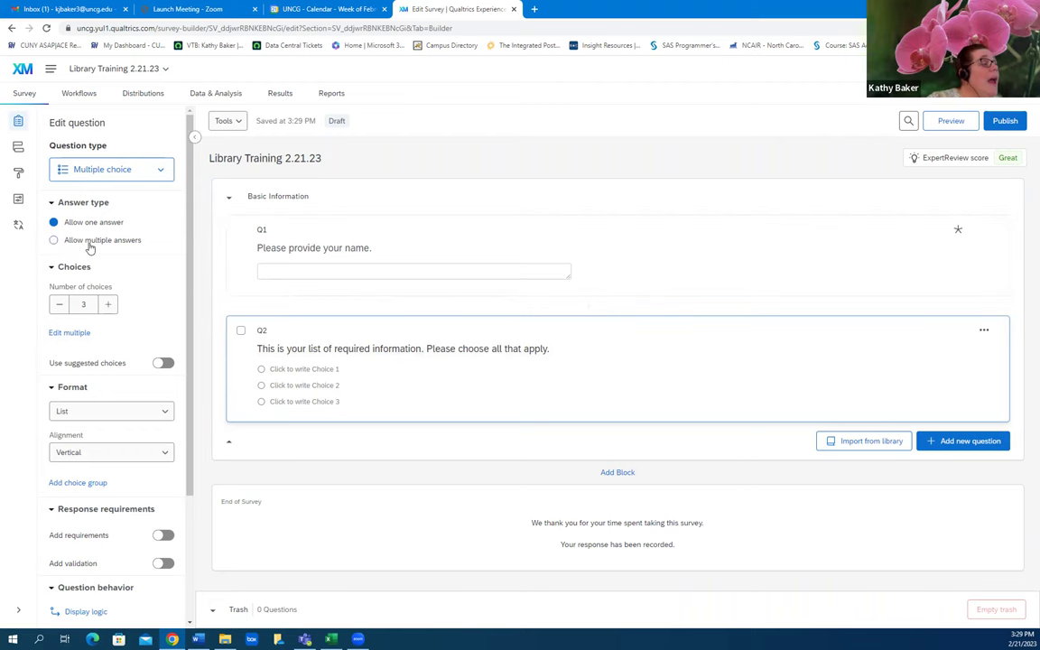
left_click(54, 241)
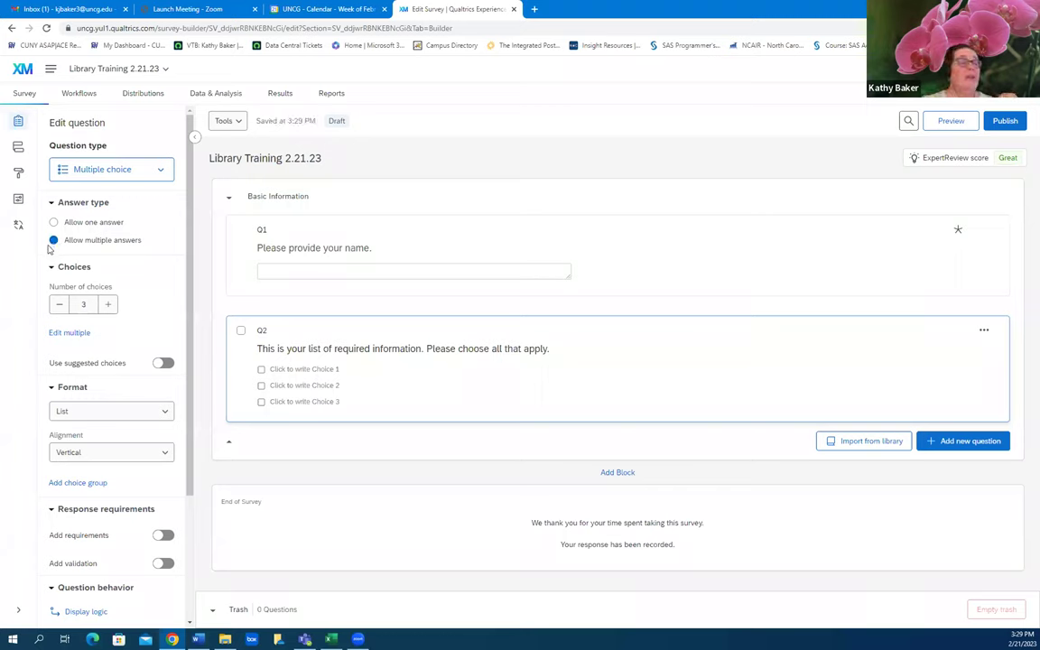
left_click(108, 305)
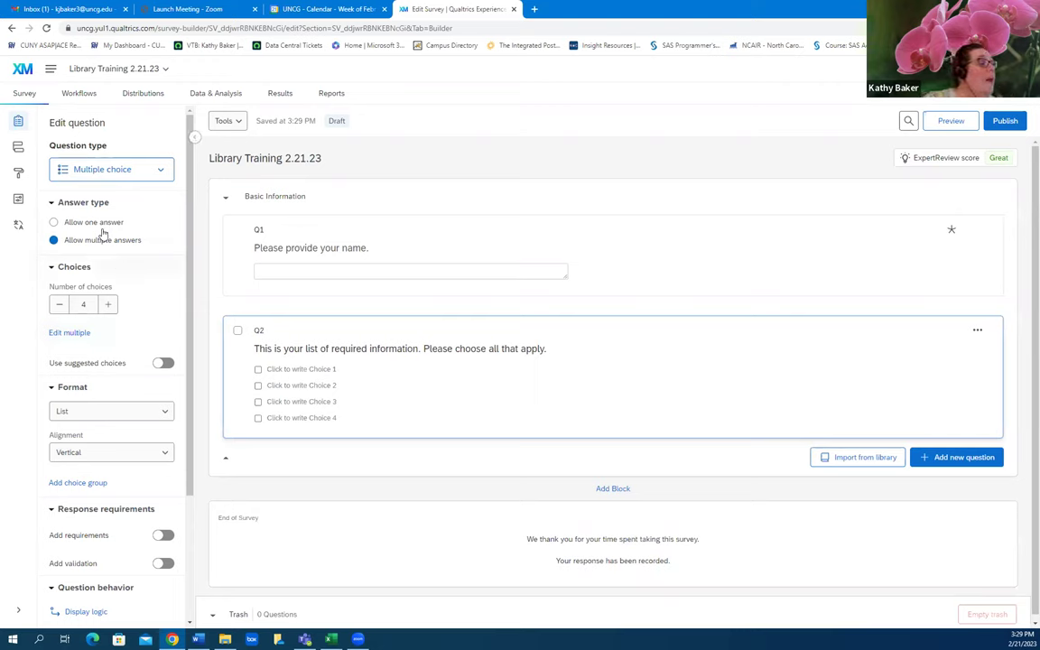
left_click(159, 535)
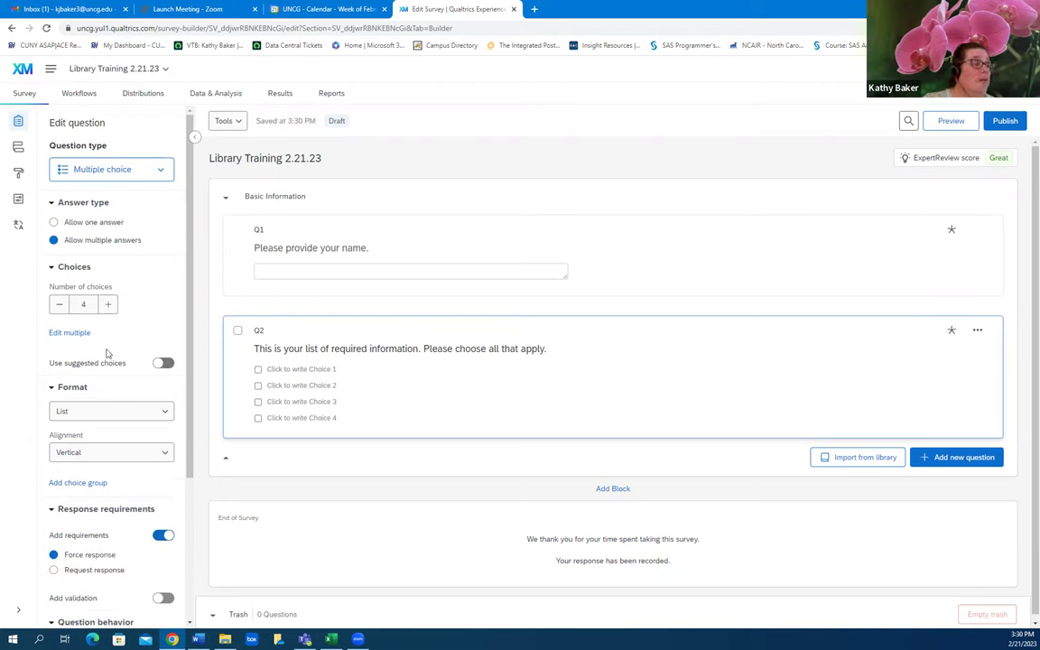
Label Q2's first two choices "This is Choice 1" and "This is Choice 2", checking the extra options available for the first choice.
left_click(316, 370)
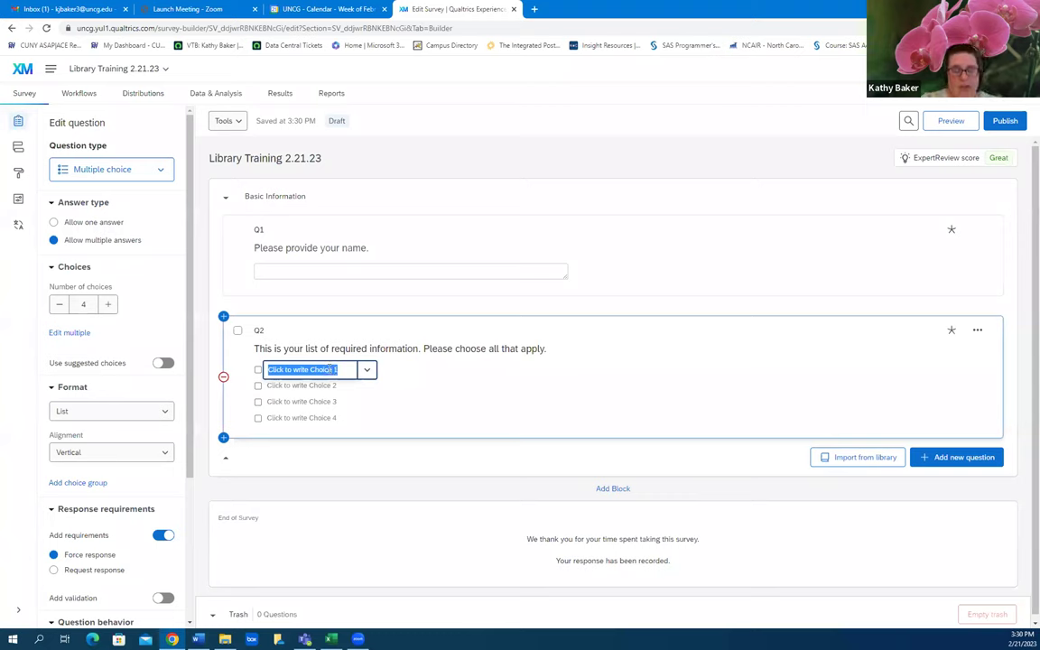
type("This ")
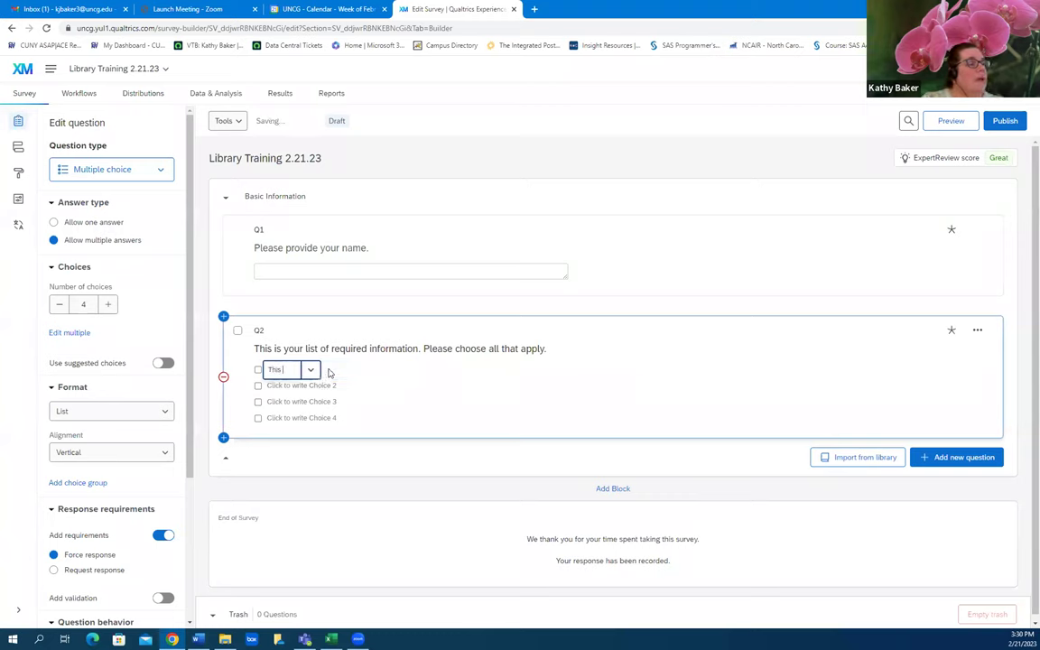
type("is Choice 1")
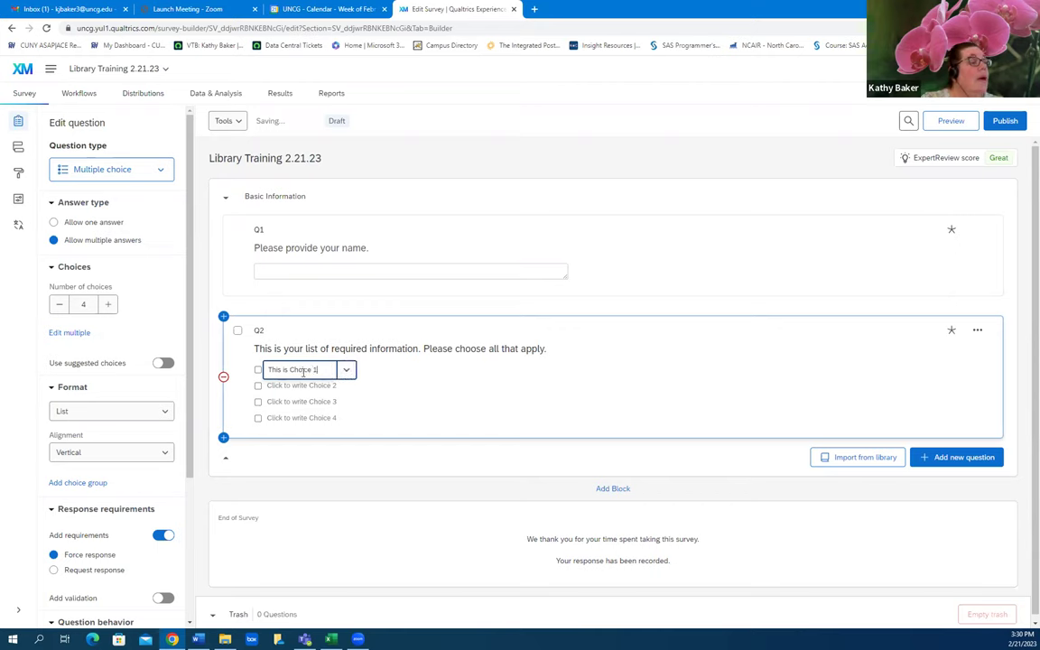
left_click(347, 370)
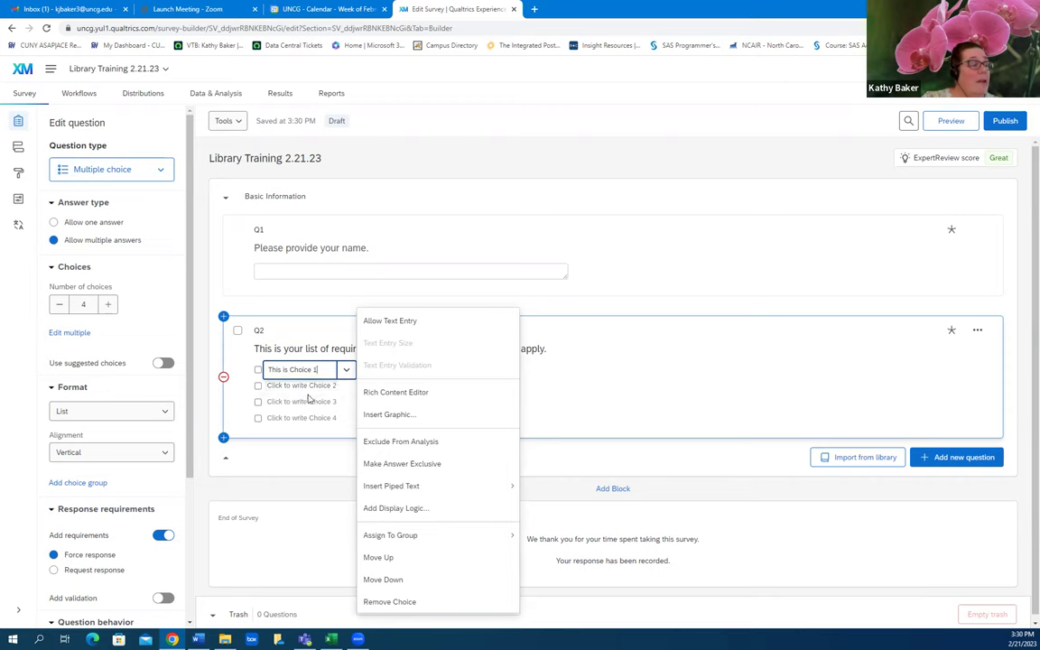
left_click(311, 385)
type("Th")
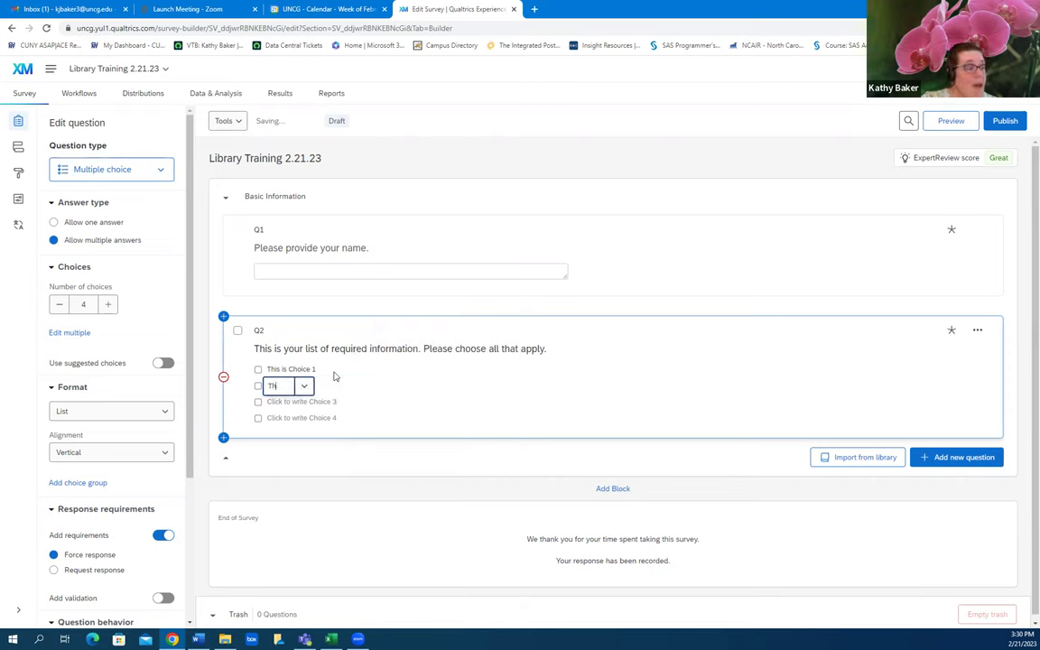
type("is is Choice 2")
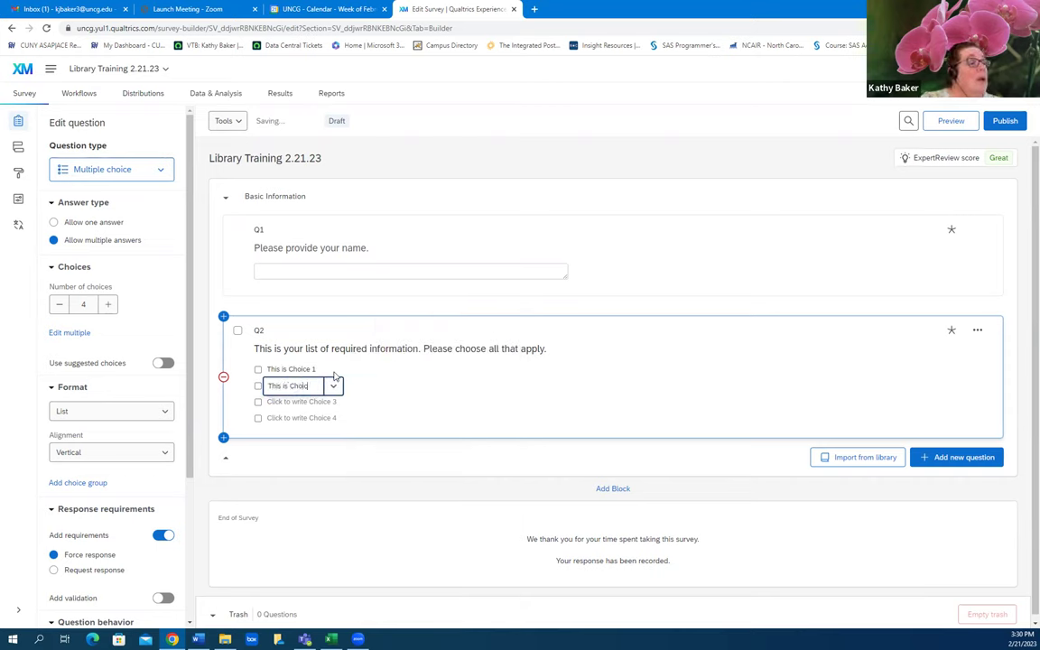
Label Q2's third and fourth choices "This is Choice 3" and "This is Choice 4".
left_click(307, 402)
type("This is Choice 3")
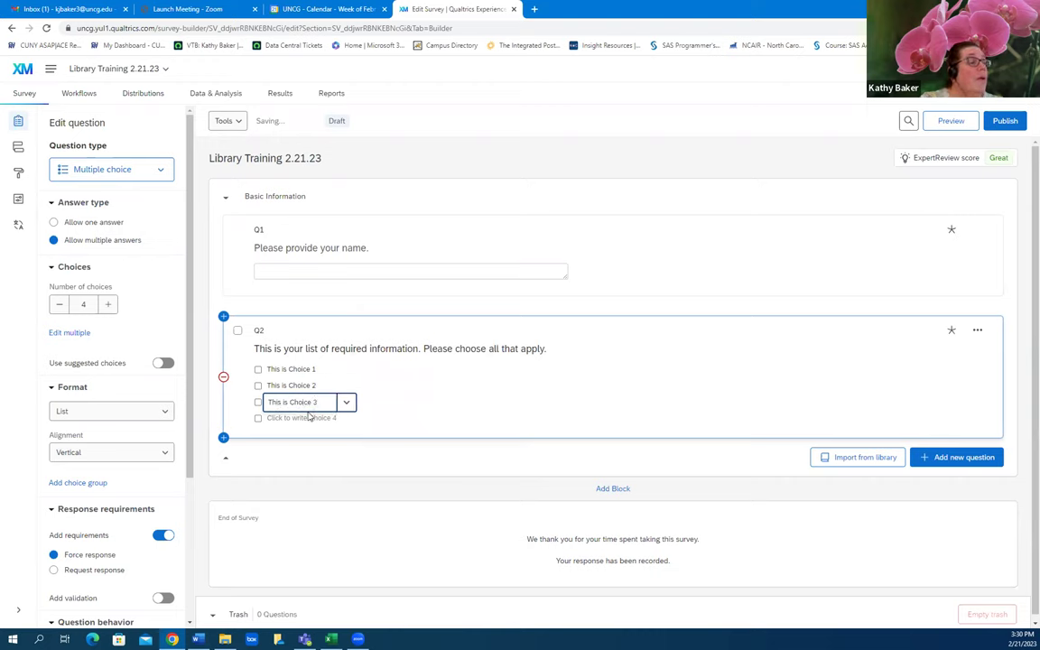
left_click(308, 418)
type("this is Choice 4")
left_click(272, 419)
key("BackSpace")
type("T")
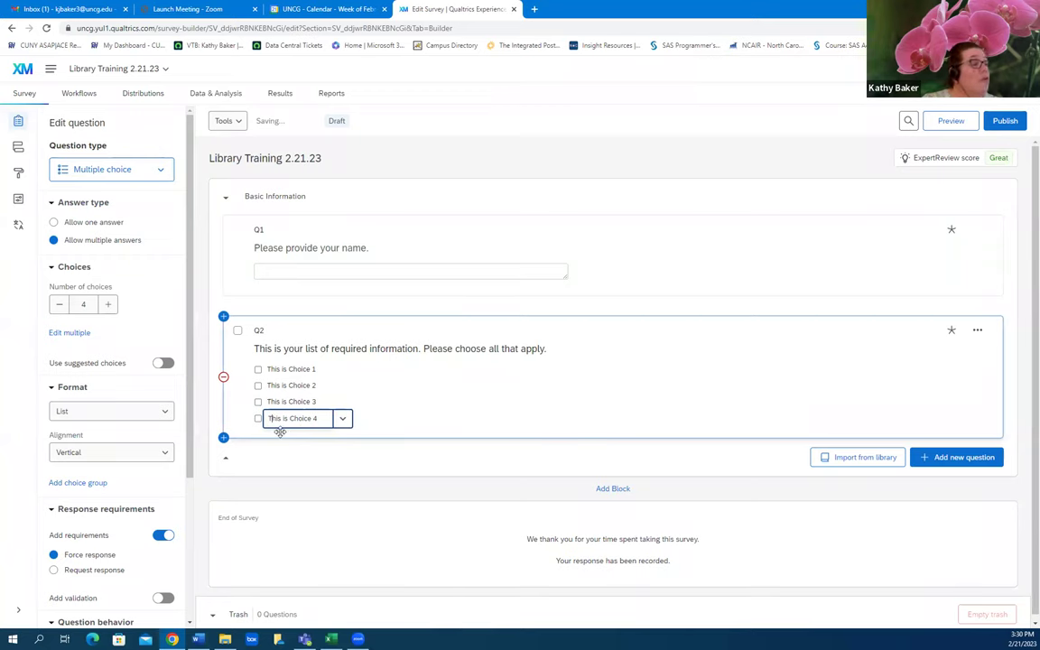
left_click(338, 458)
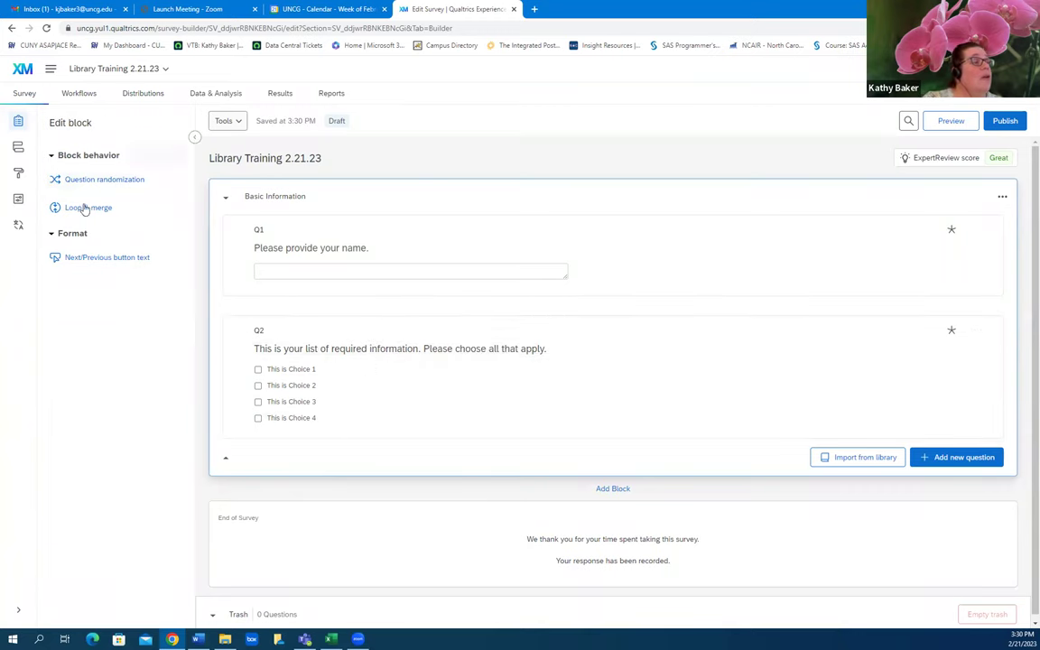
Examine Q2's format, response requirement and question behavior settings.
left_click(354, 329)
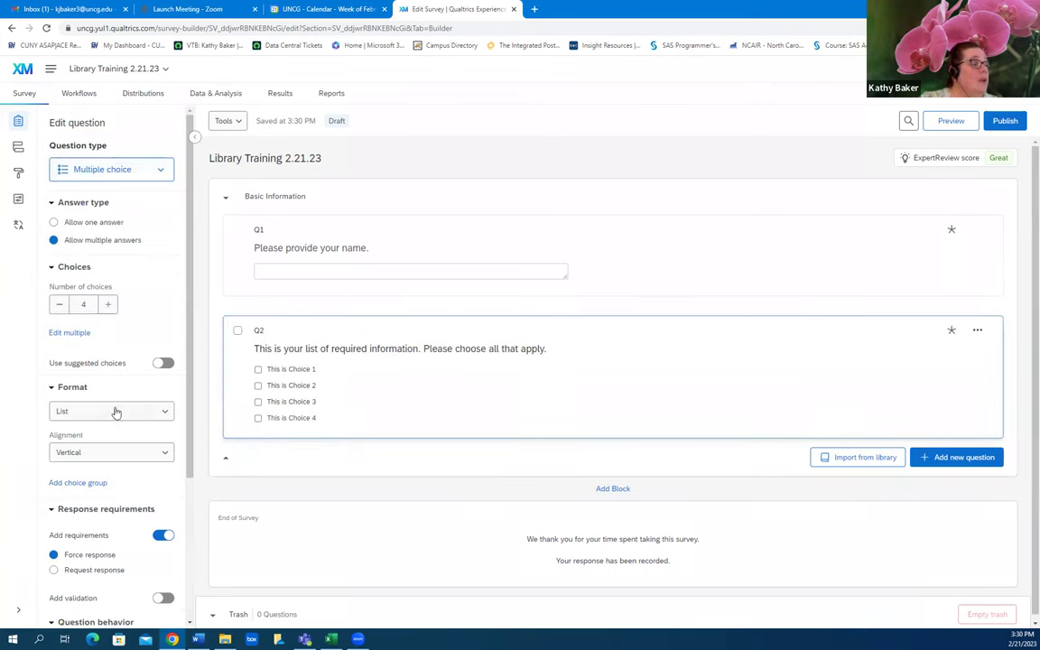
scroll(126, 505, "down", 3)
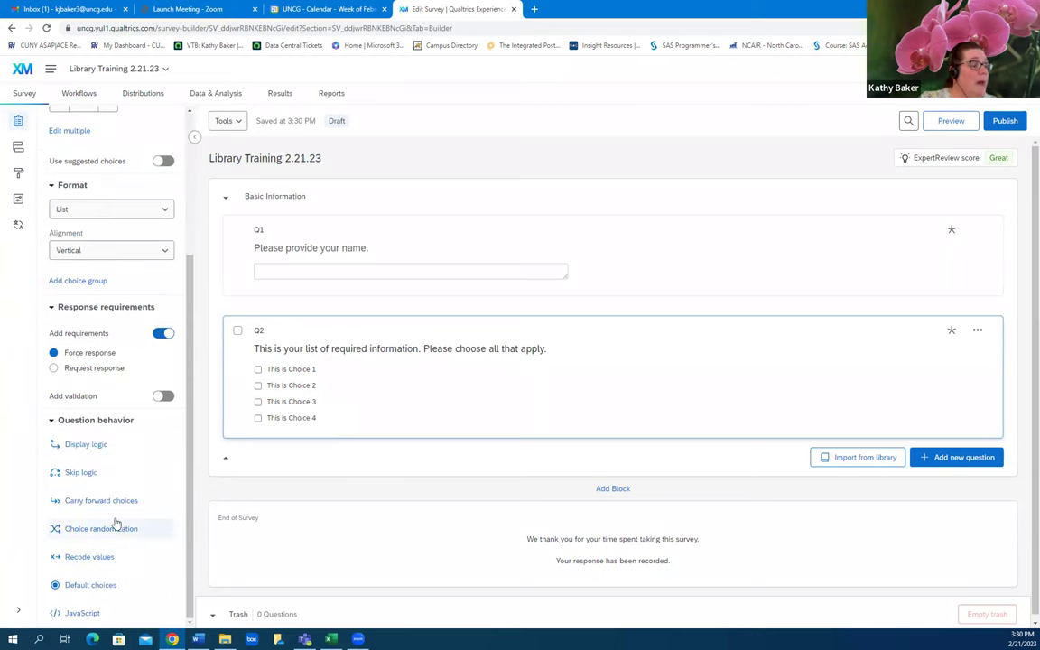
scroll(115, 523, "up", 3)
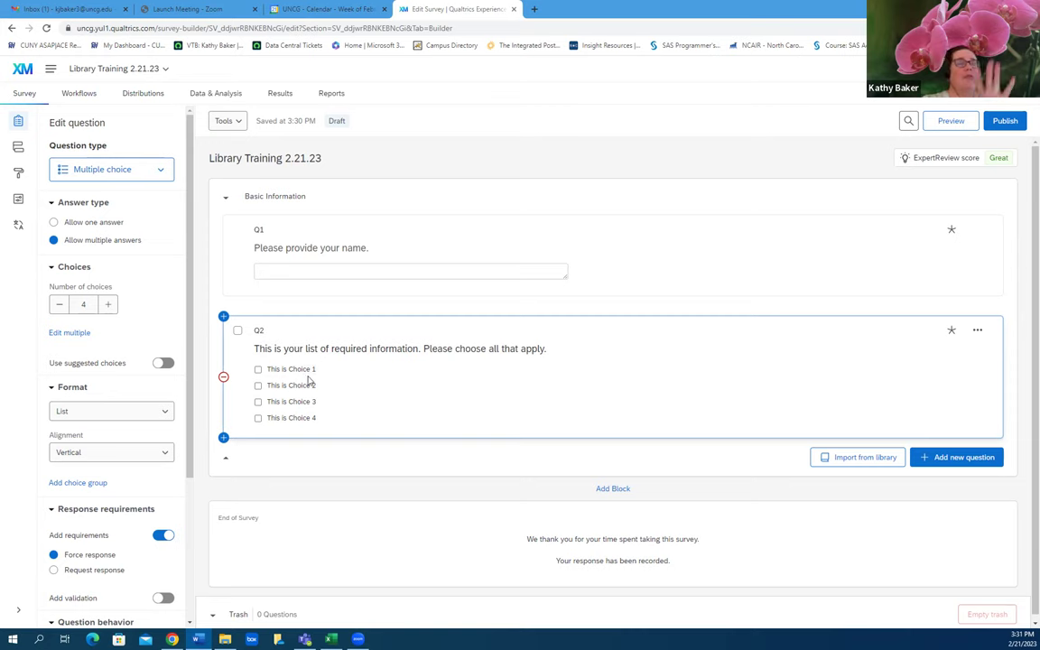
Add a block after Basic Information and name it "These are the Choice 1 questions".
scroll(492, 404, "down", 1)
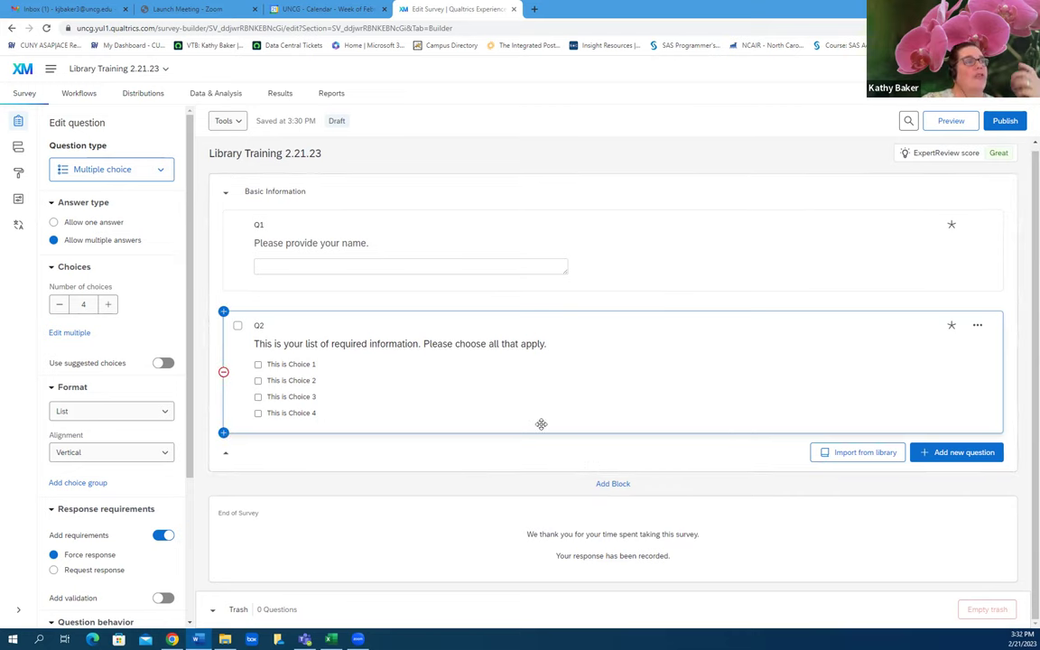
left_click(611, 484)
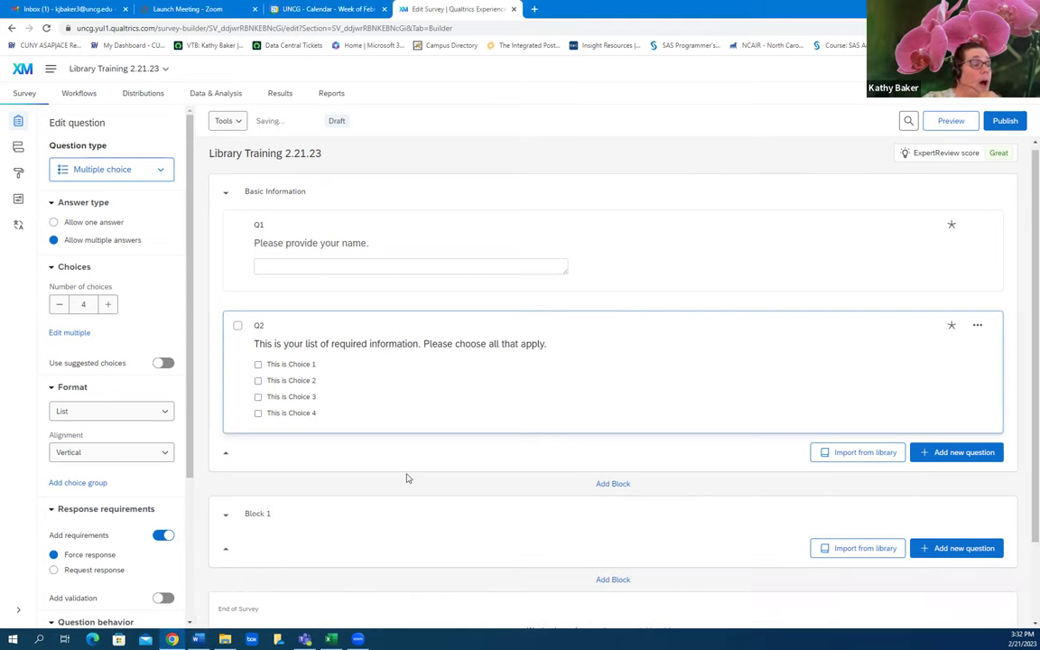
scroll(401, 466, "down", 2)
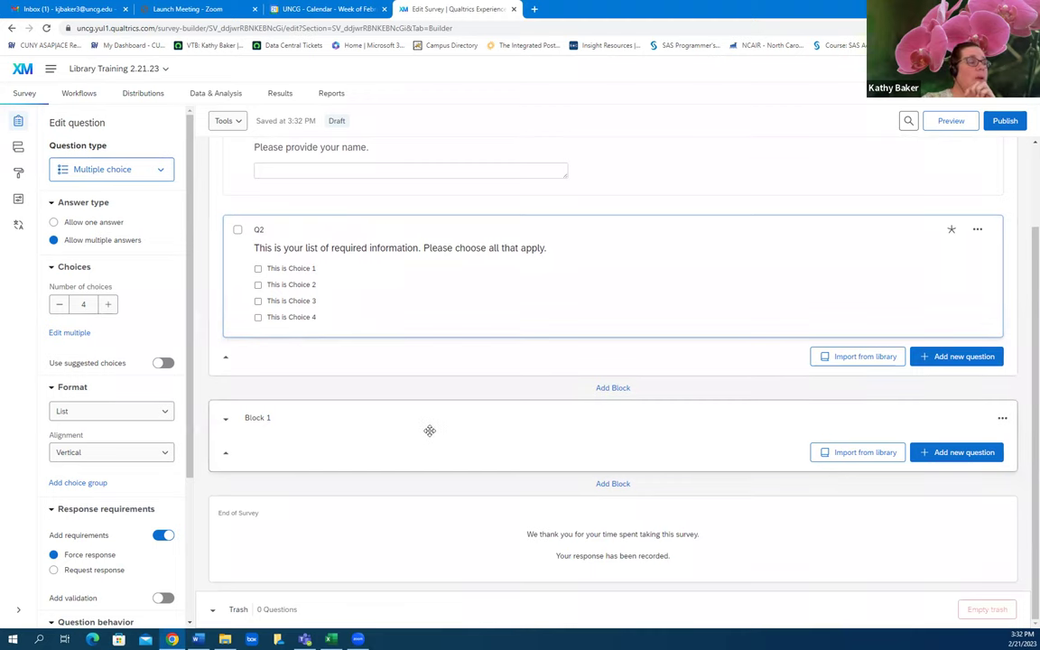
left_click(264, 418)
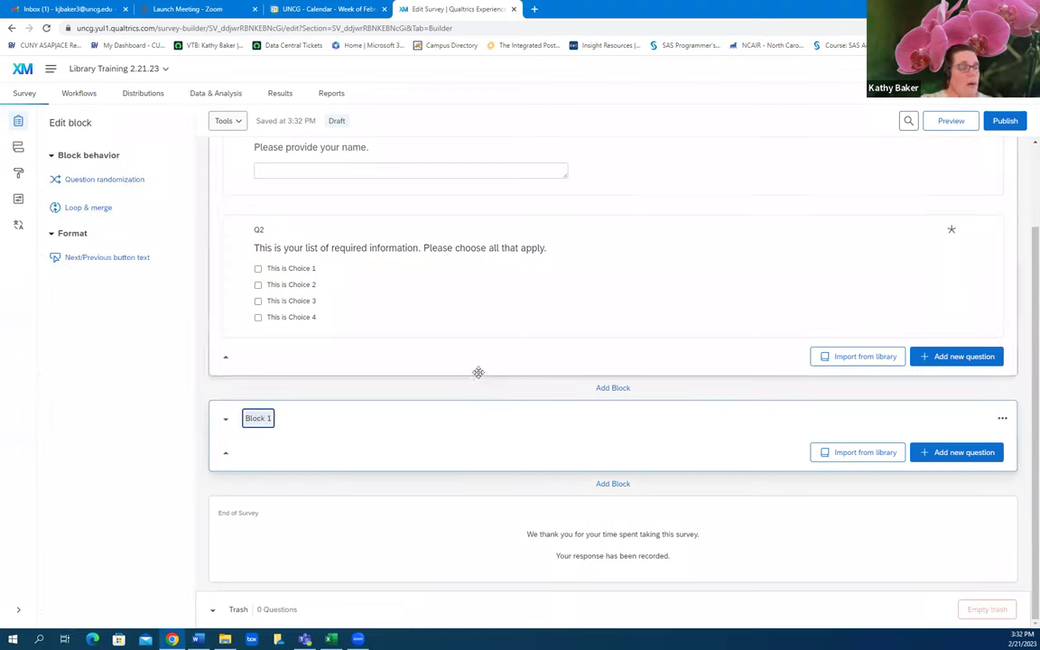
type("These ar")
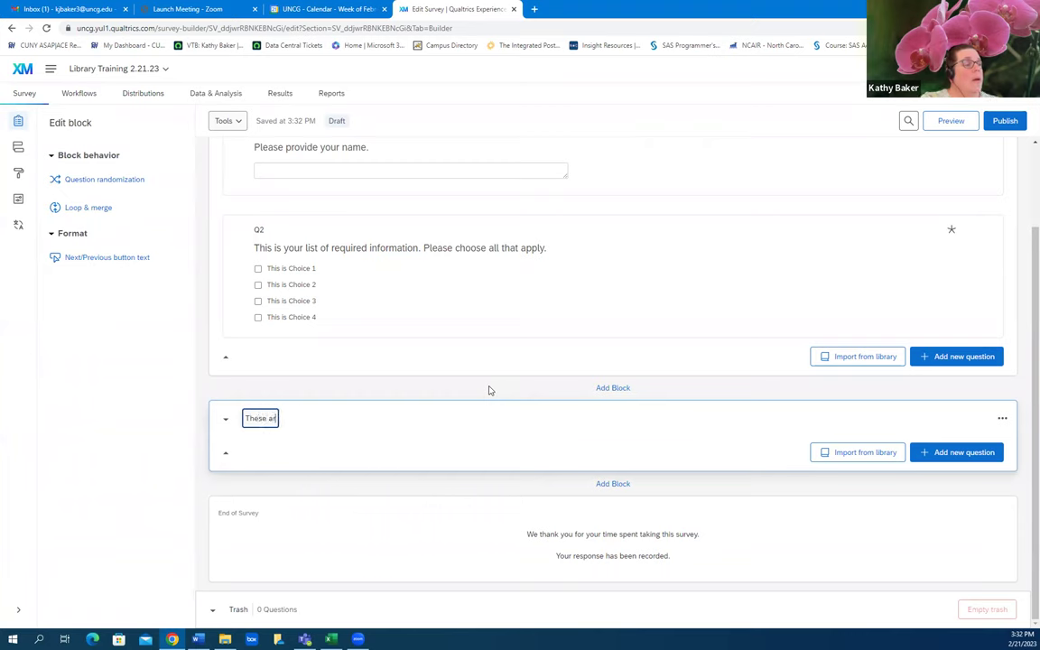
type("e the Choice")
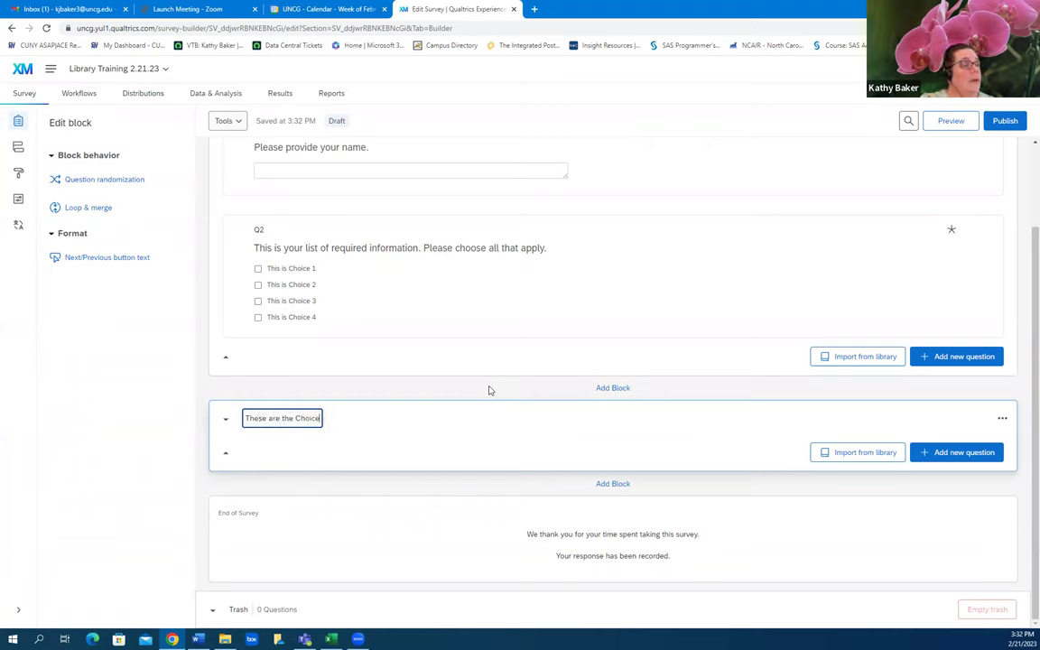
type(" 1 questions")
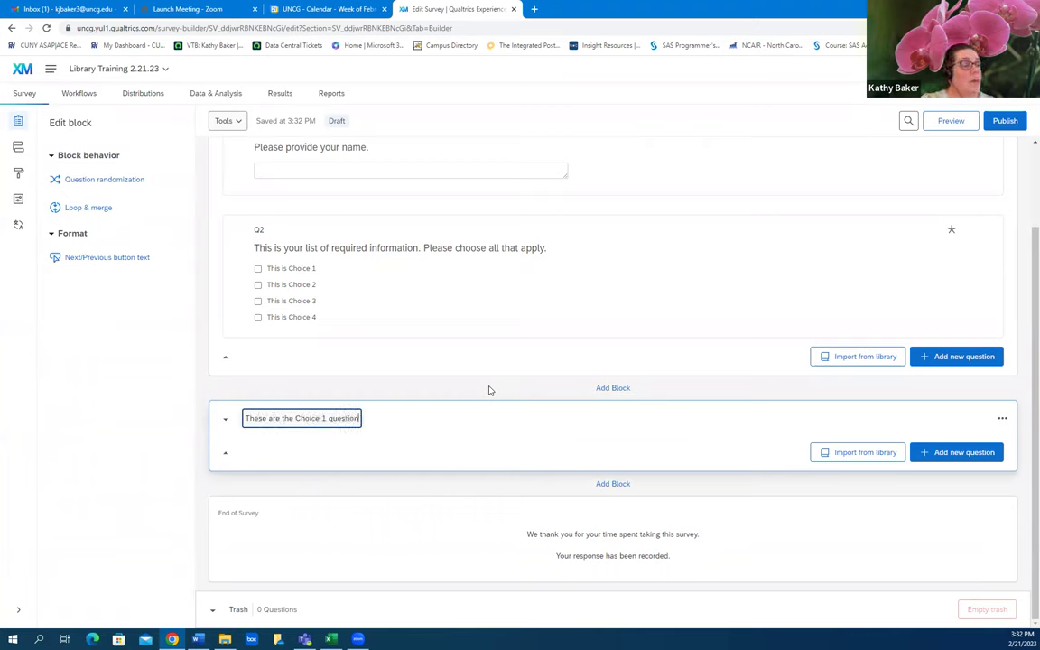
left_click(444, 445)
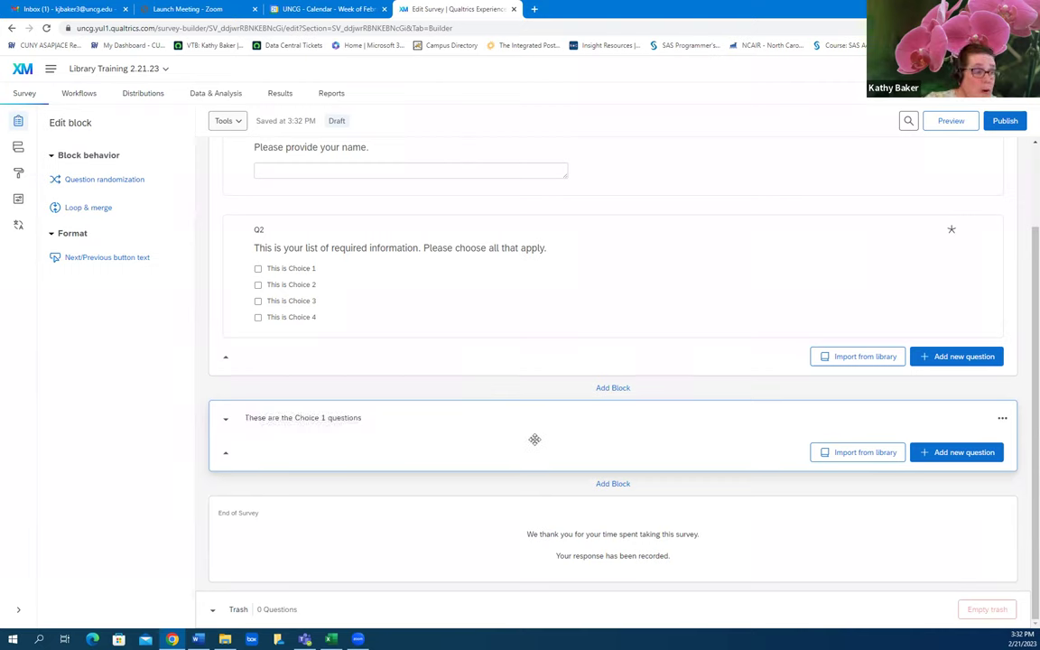
Add a Text / Graphic question to the Choice 1 block reading "This is the statement explaining the questions below are for Choice 1.".
left_click(964, 451)
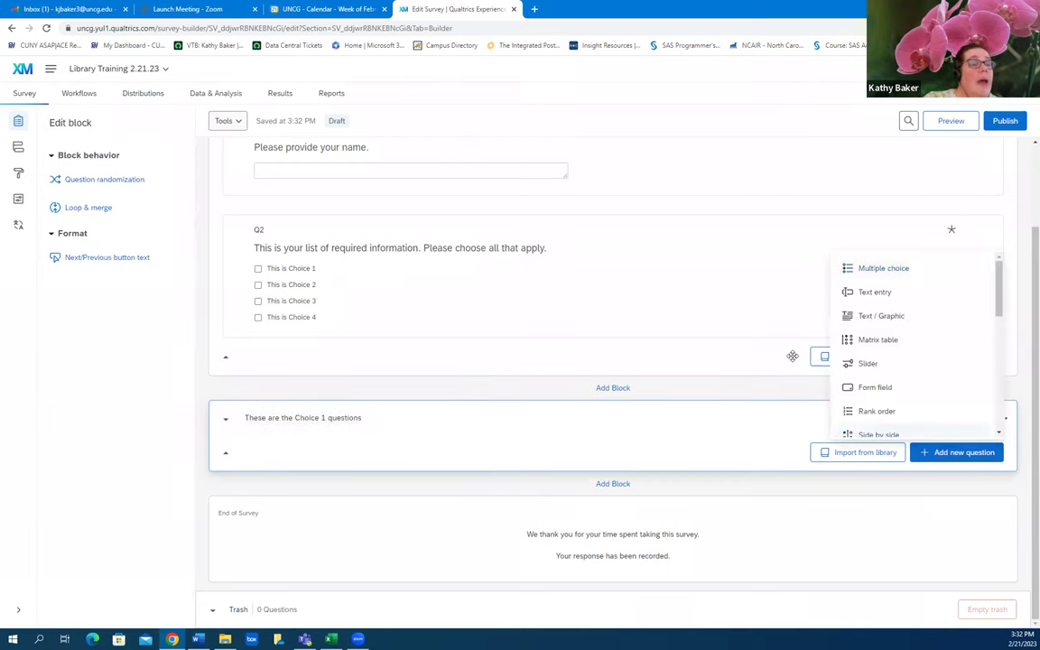
left_click(885, 316)
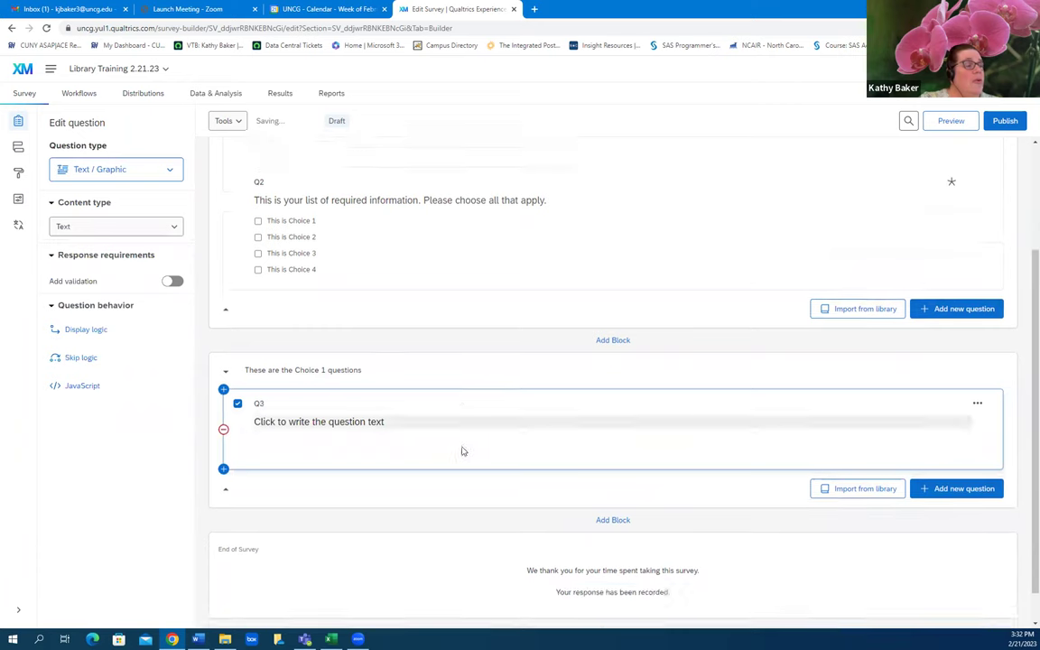
left_click(338, 415)
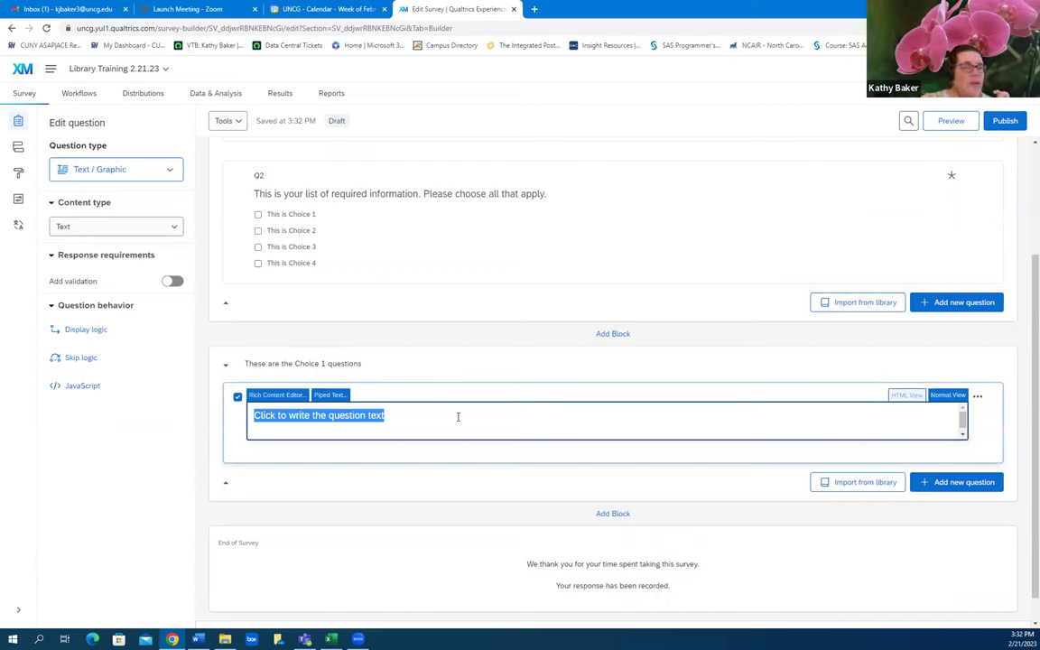
type("Th")
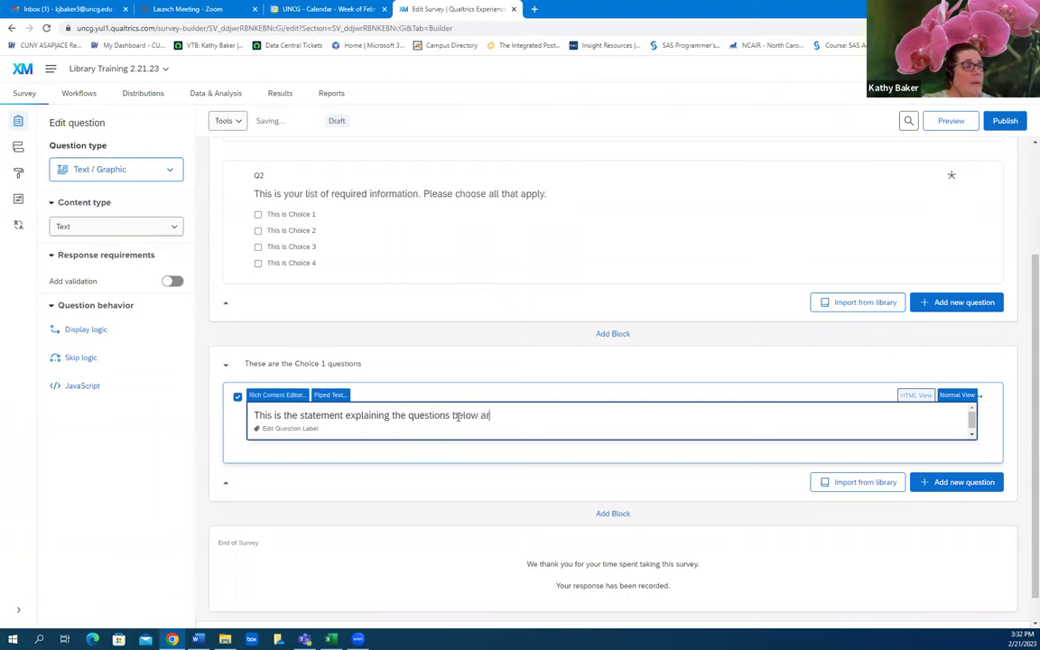
type("r Choice 1")
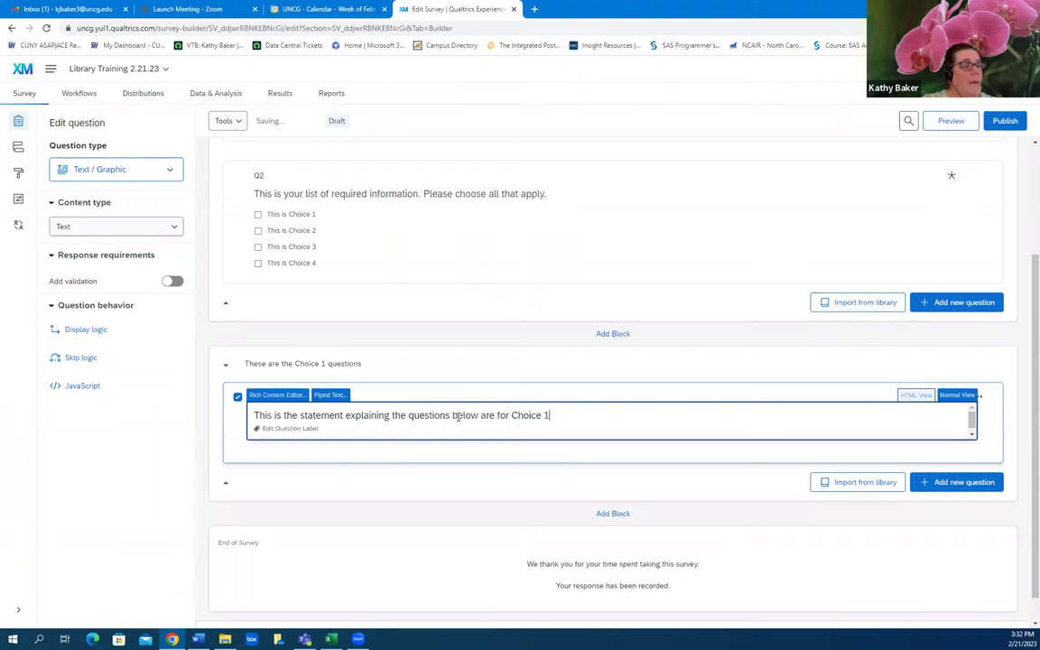
type(".")
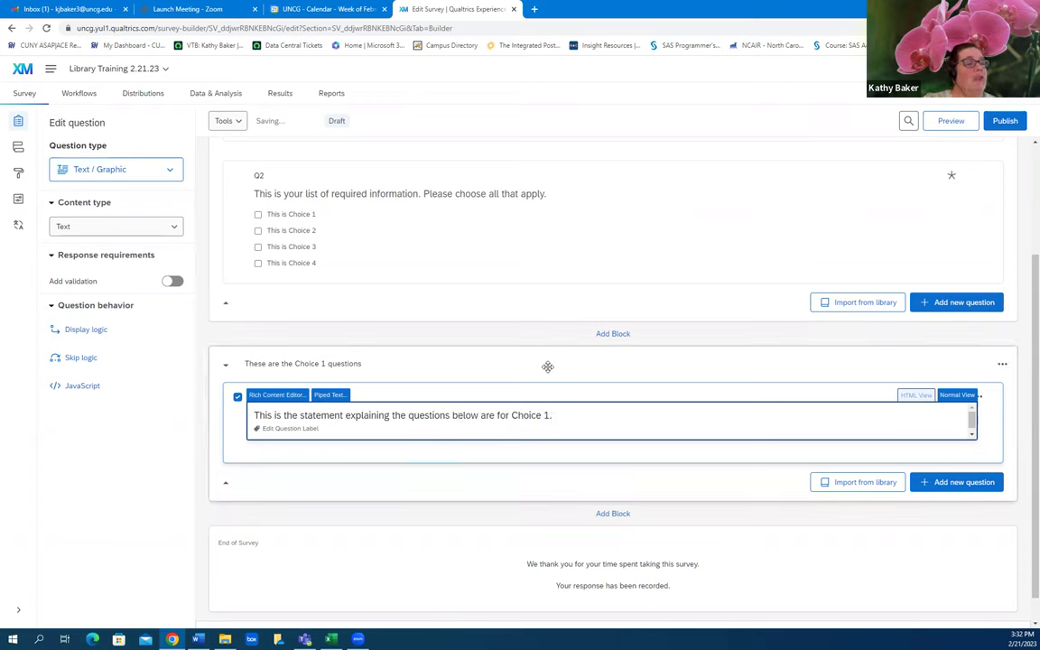
left_click(544, 363)
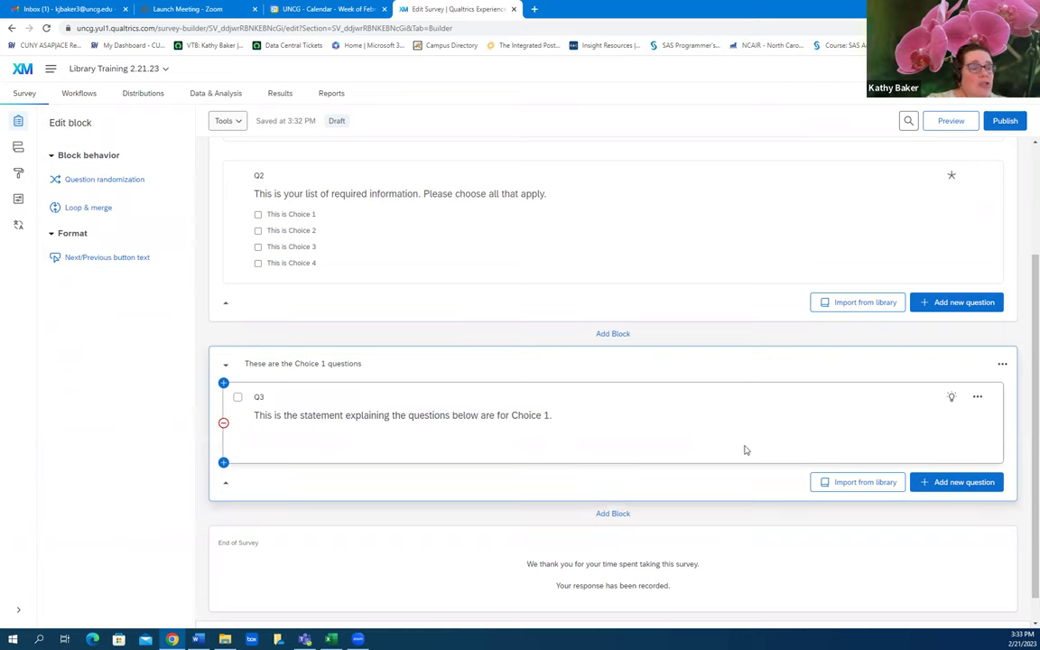
Add a Slider question below the Choice 1 statement with the text "This is choice 1 question 1".
left_click(934, 486)
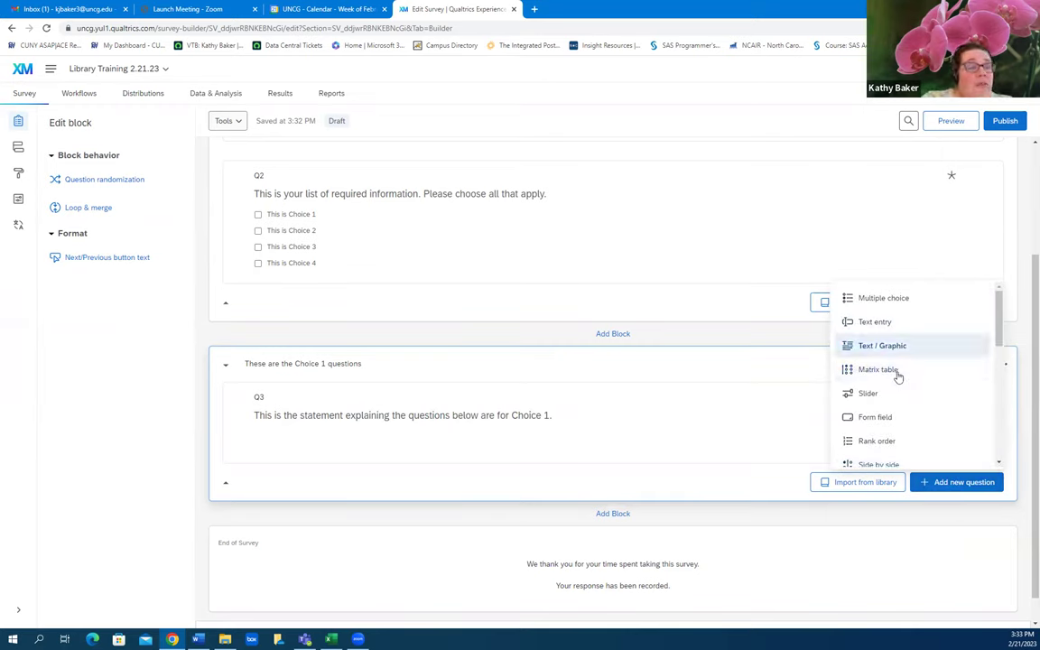
left_click(867, 393)
left_click(348, 257)
type("This is choice 1 question 1")
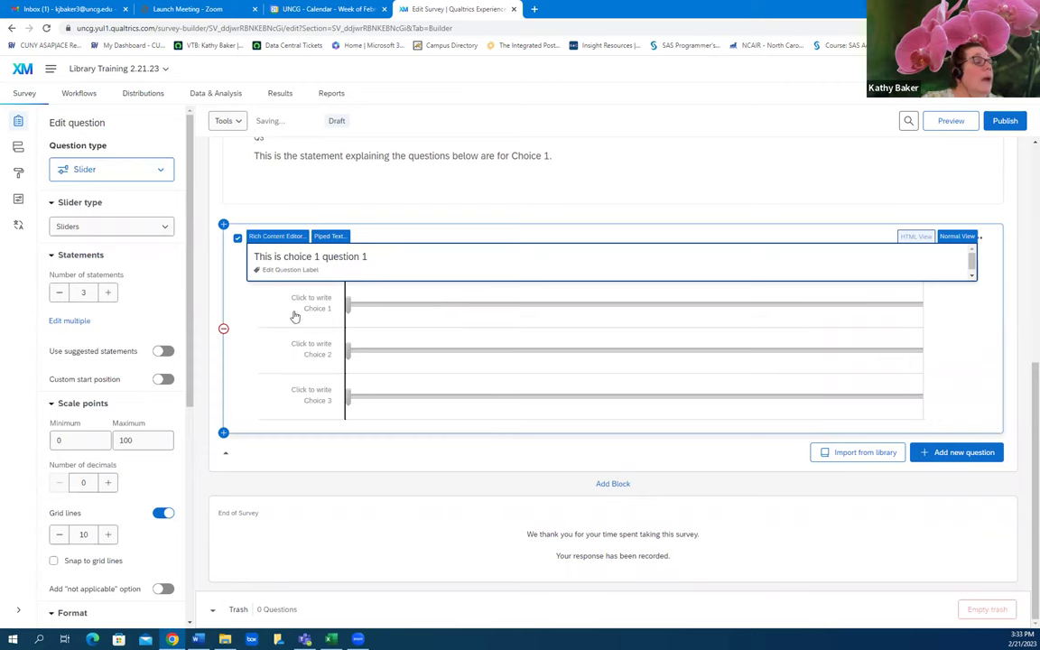
Label the three slider statements of Q4 "Pretty", "Ugly" and "Not sure".
left_click(307, 302)
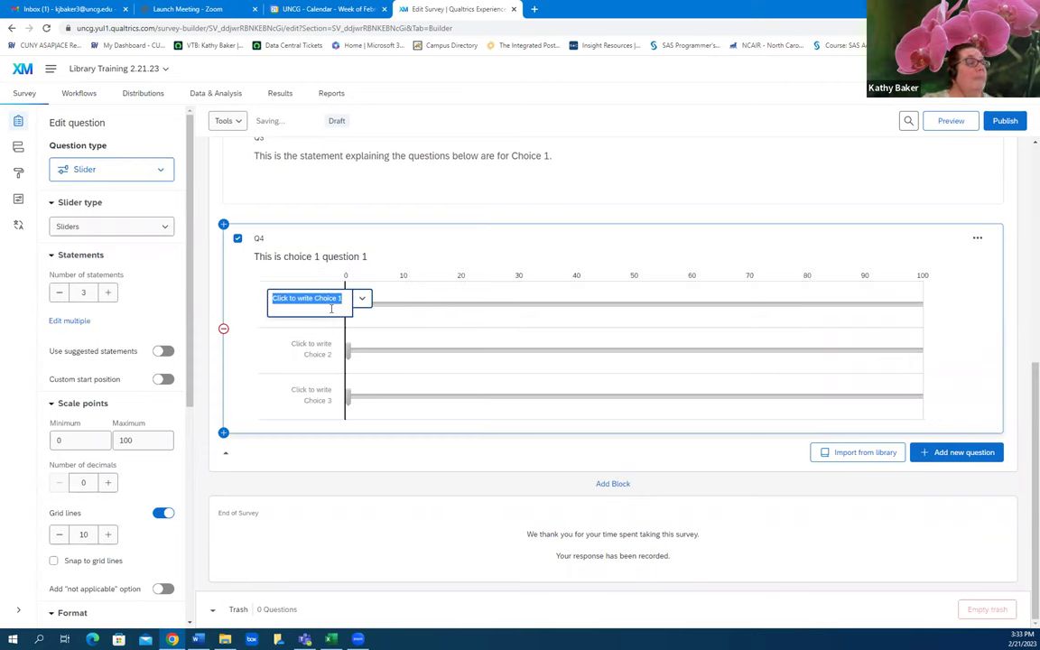
type("C")
key("BackSpace")
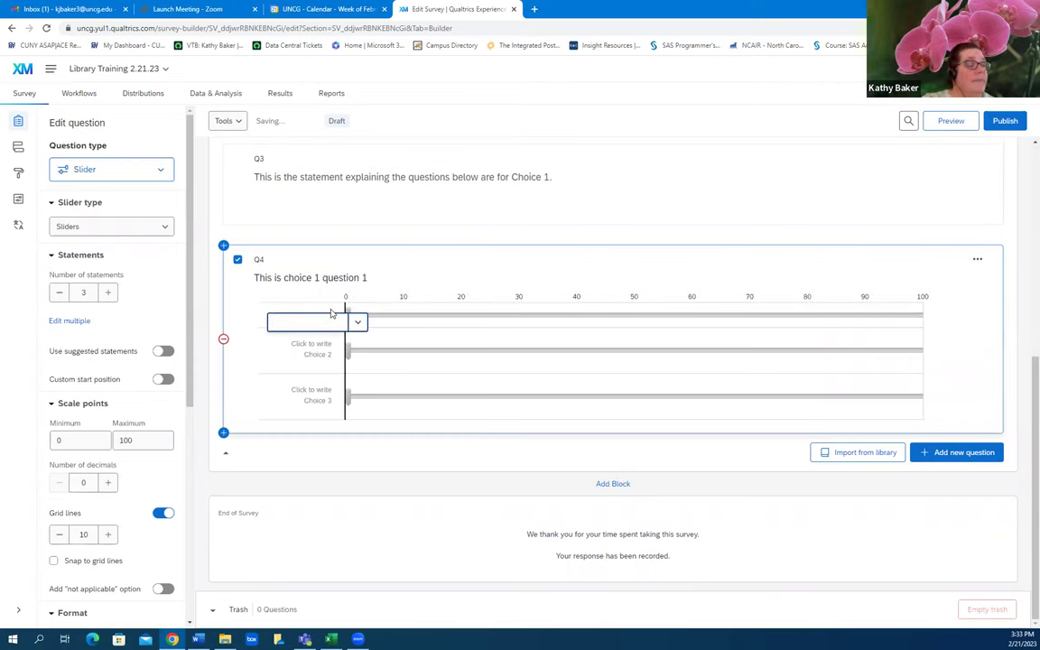
type("Pretty")
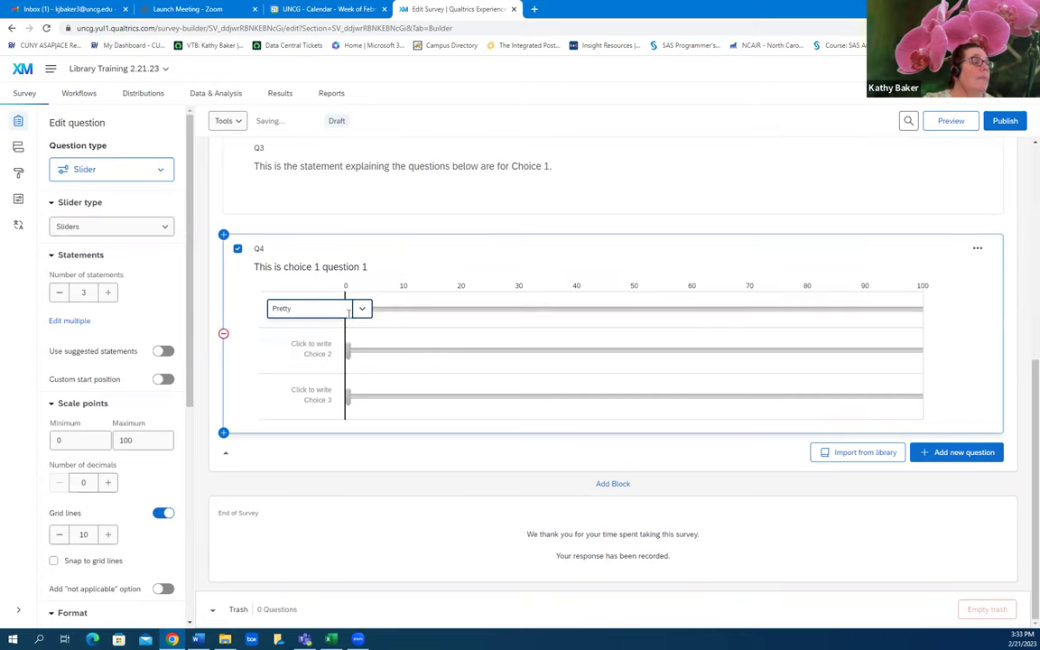
left_click(315, 349)
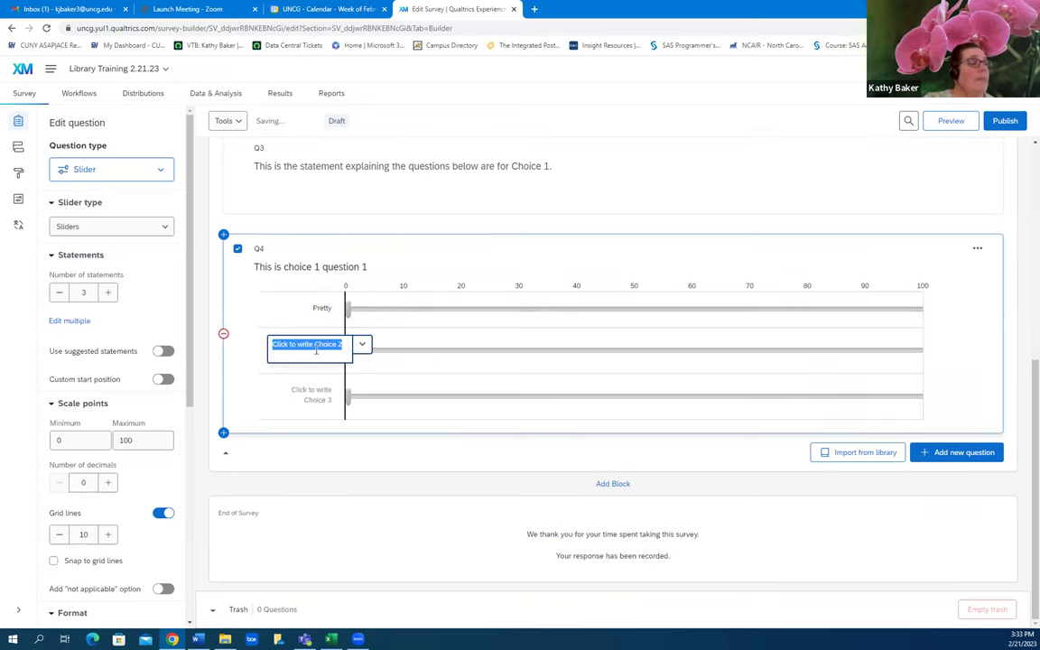
type("Ugly")
left_click(311, 390)
type("Not sure")
left_click(511, 265)
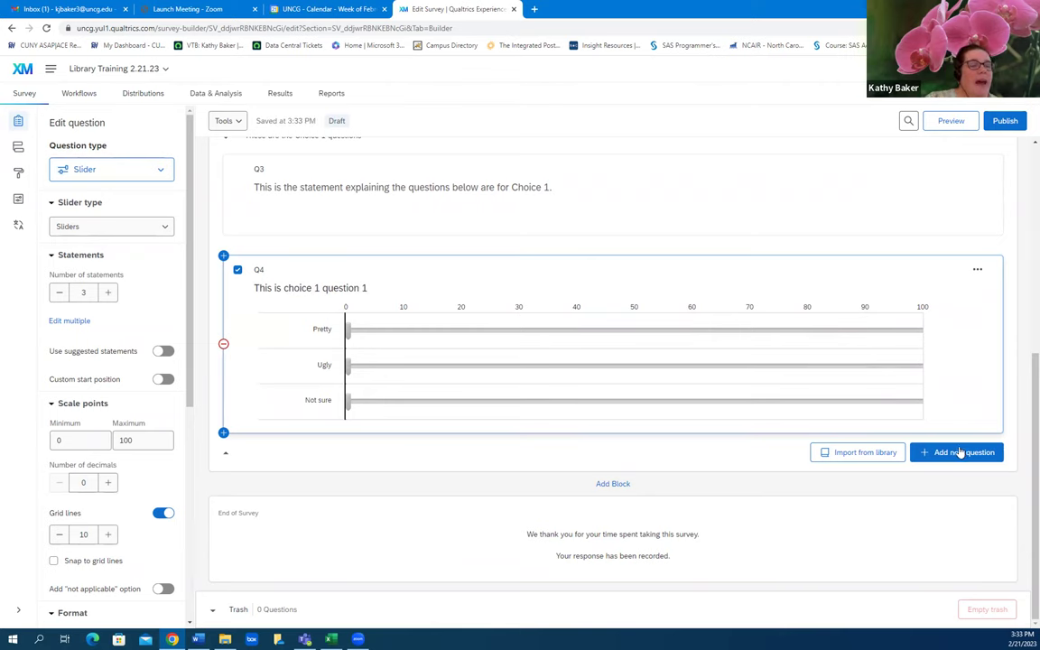
Add a Matrix table question below the slider question with the text "This is choice 1 question 2".
left_click(961, 453)
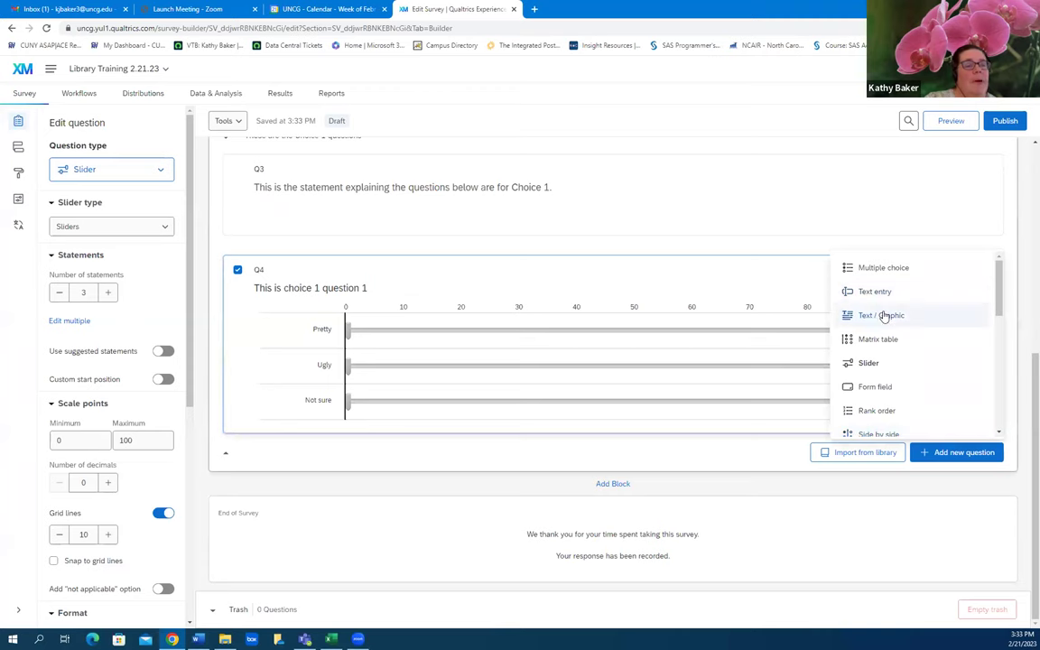
left_click(880, 340)
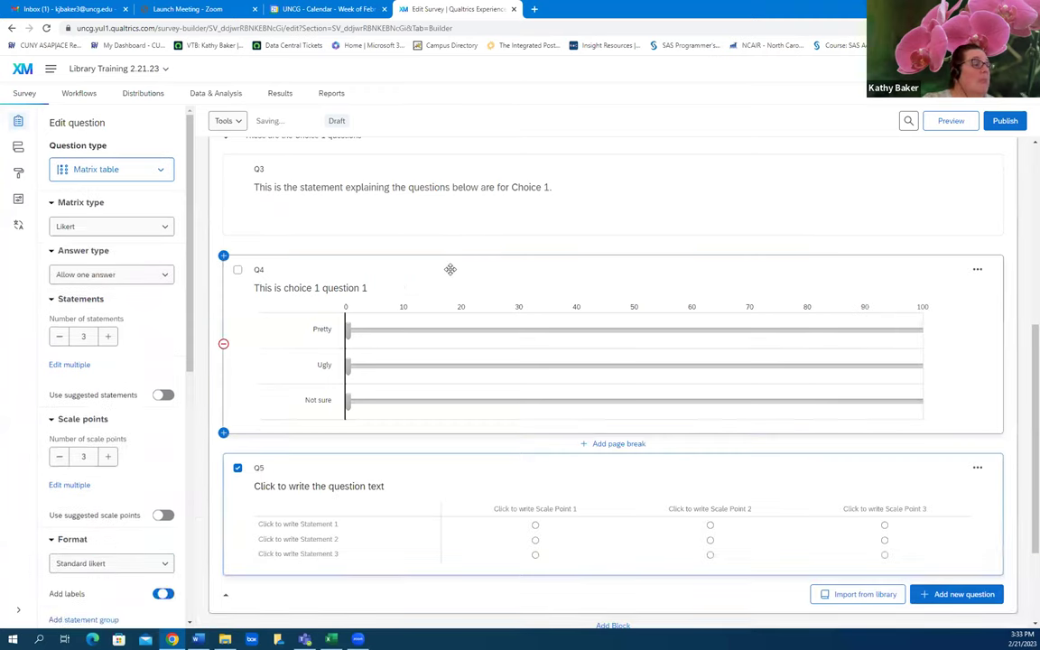
left_click(353, 487)
scroll(379, 462, "down", 3)
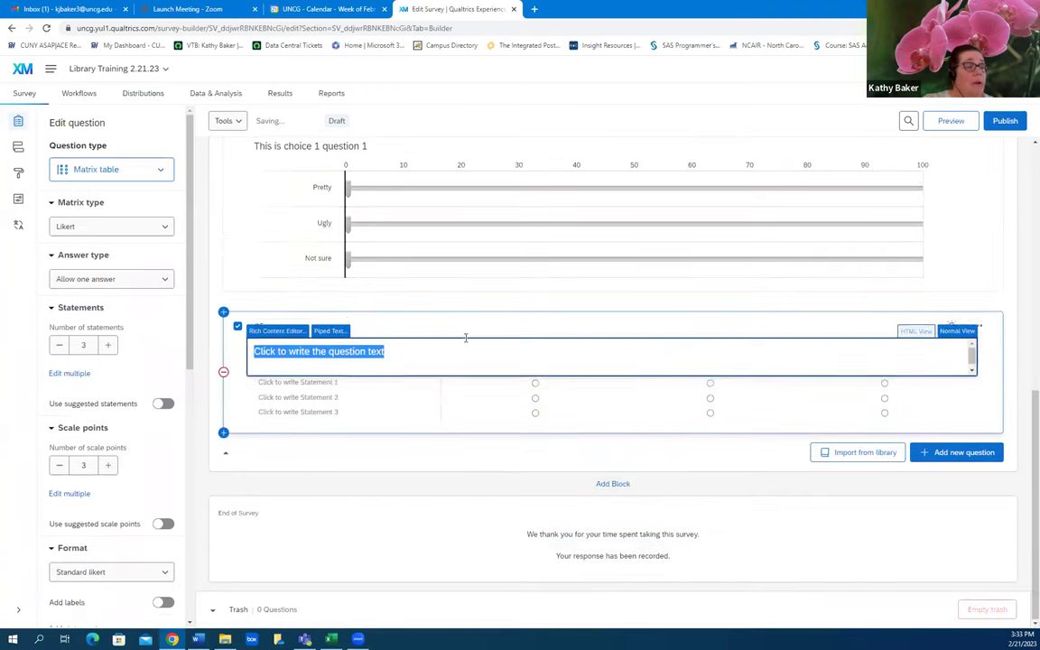
type("This is choice 1 q")
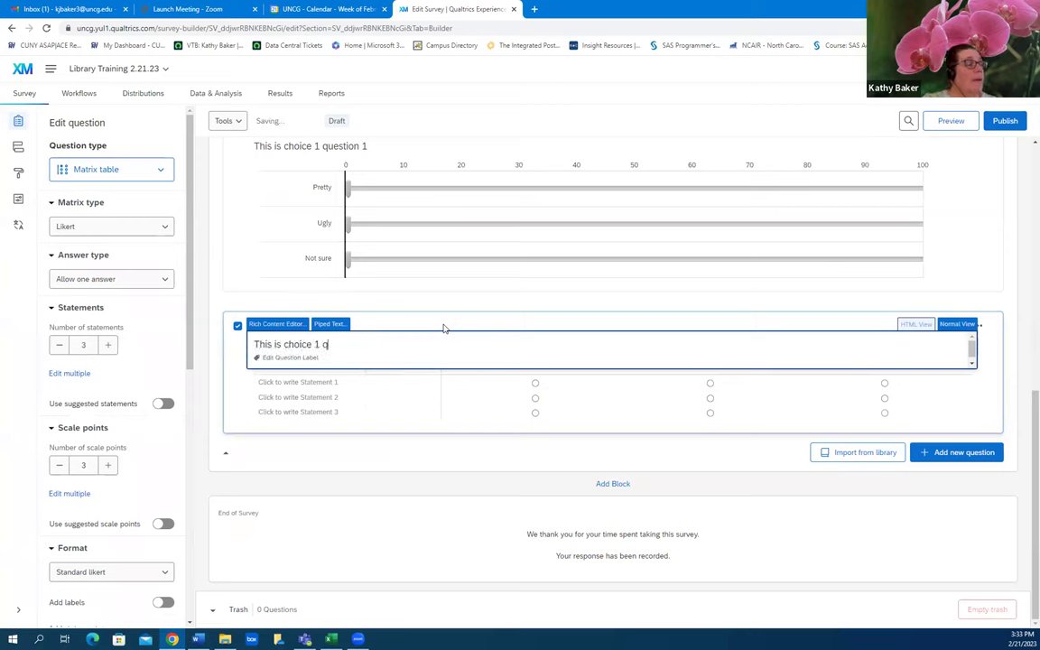
type("uestion 2")
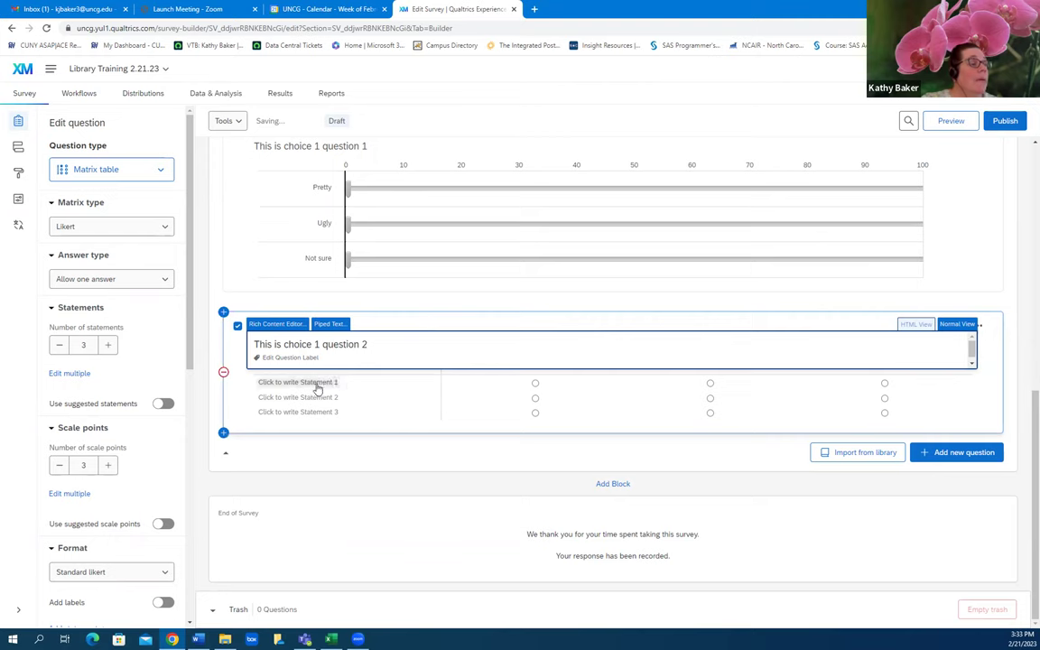
Label the three matrix statements of Q5 "One", "Two" and "Three".
left_click(312, 383)
type("One")
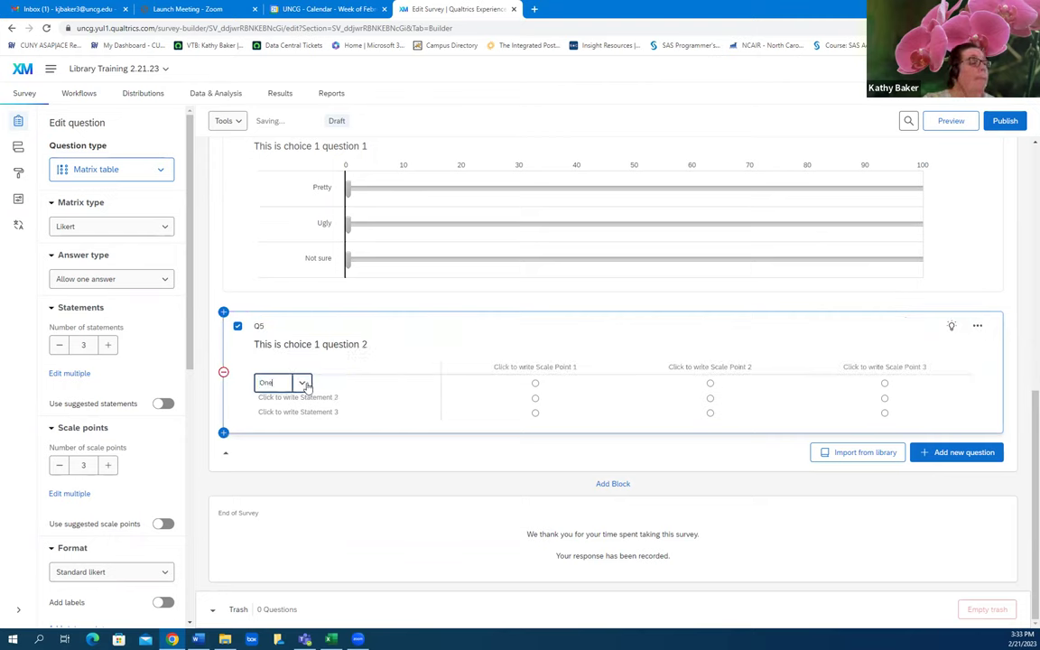
left_click(335, 398)
type("Two")
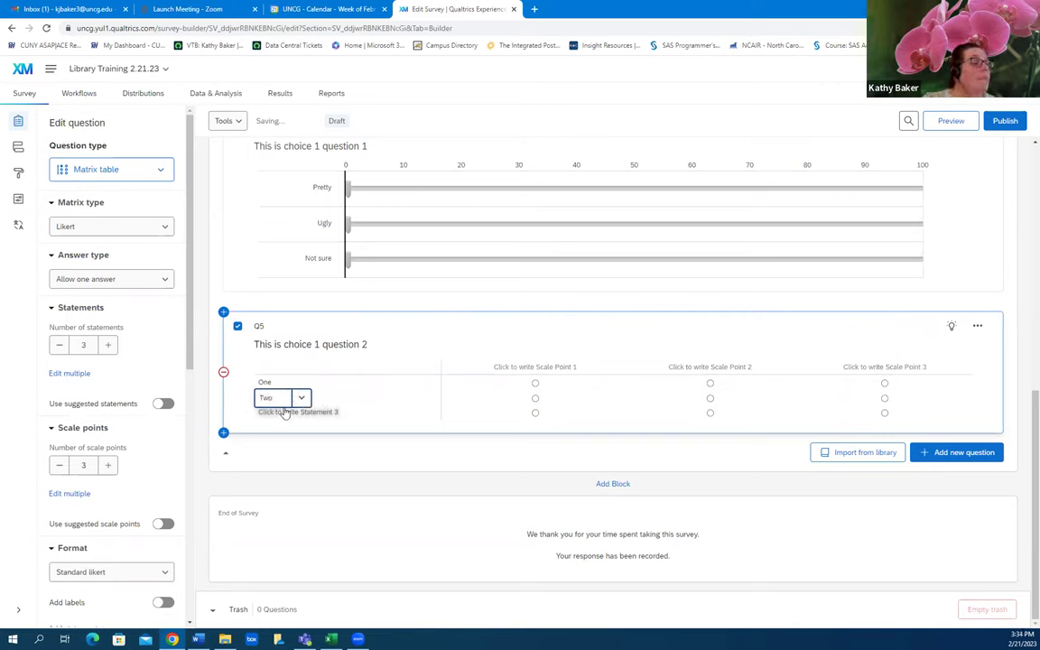
left_click(289, 413)
type("Three")
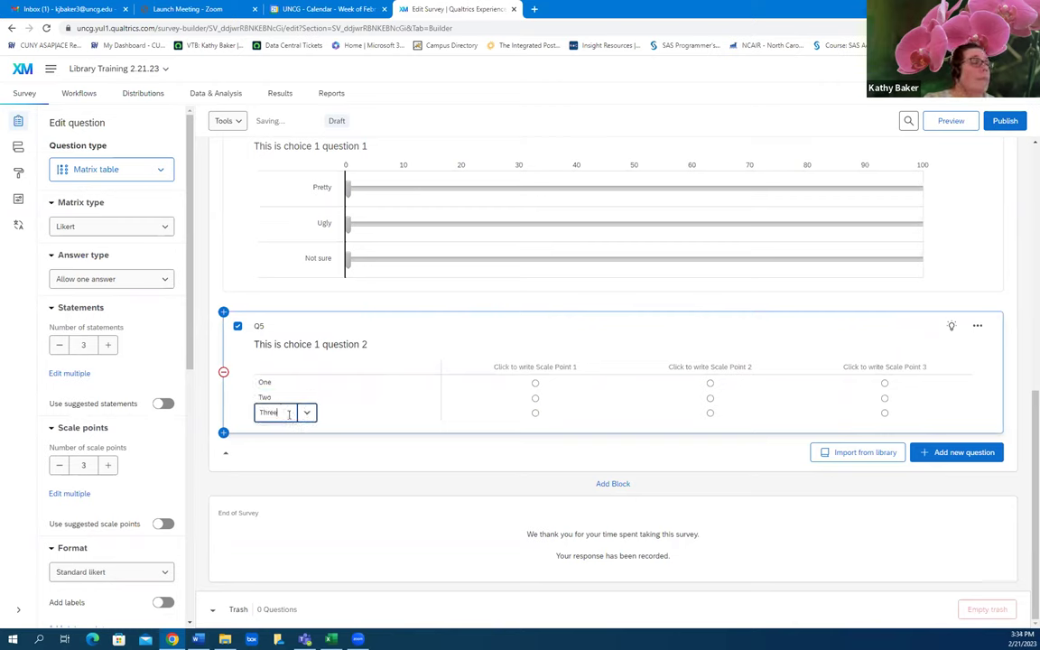
left_click(518, 354)
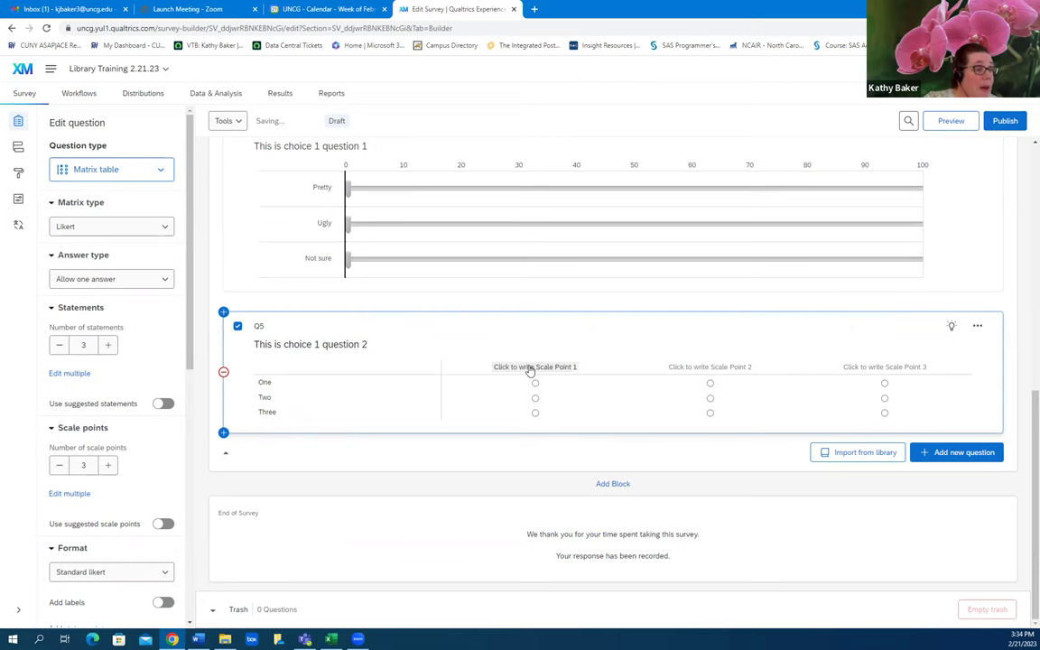
Try the suggested Disagree - Agree set for the statements of matrix question Q5.
left_click(530, 368)
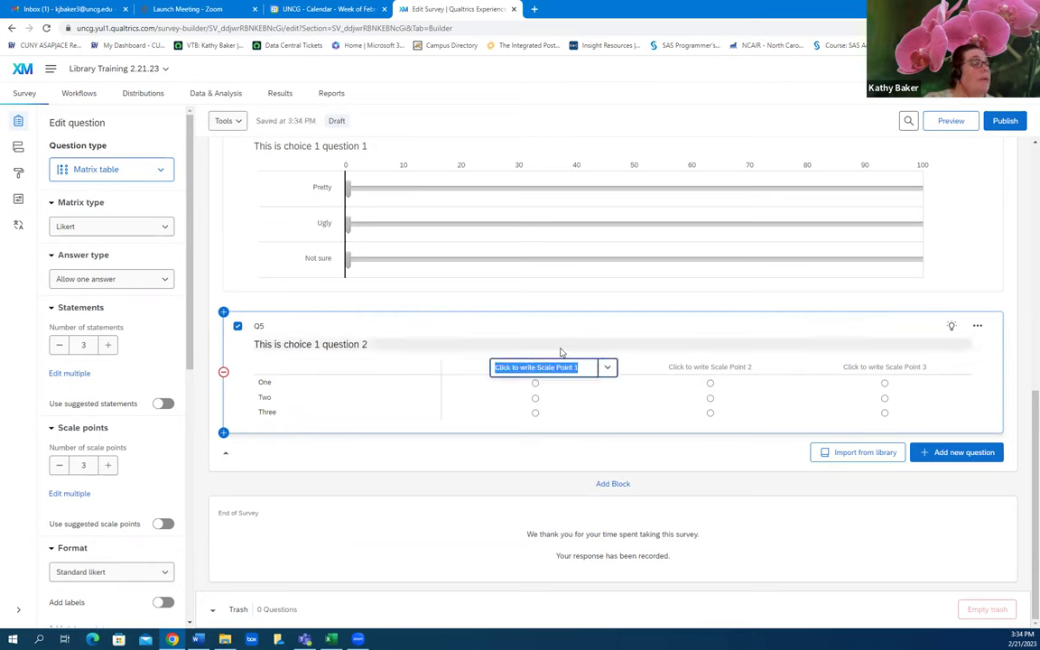
left_click(162, 404)
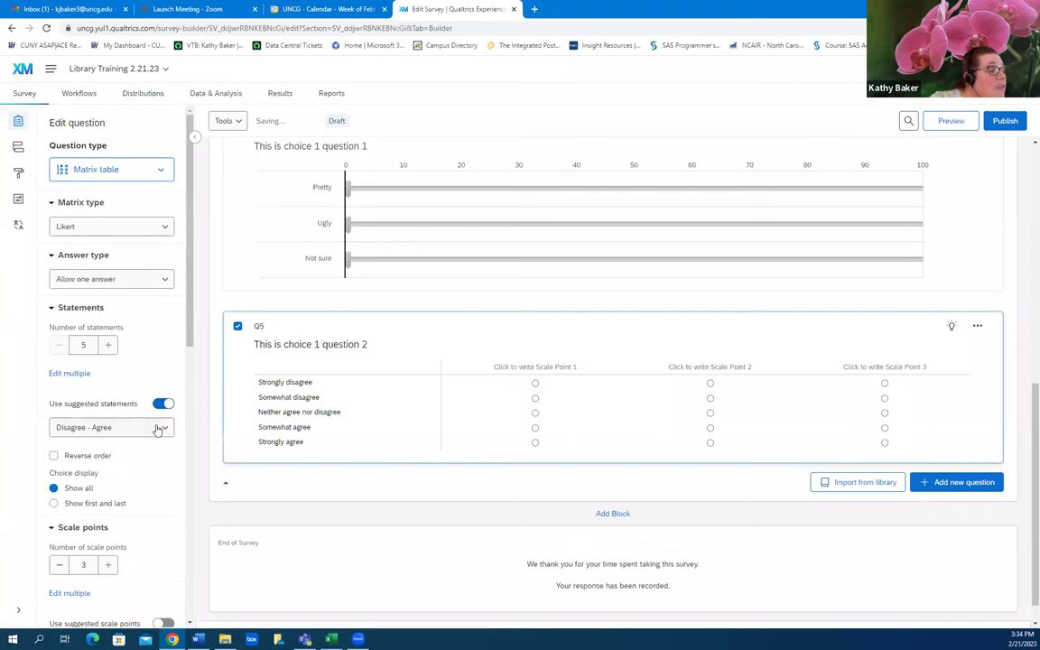
left_click(157, 430)
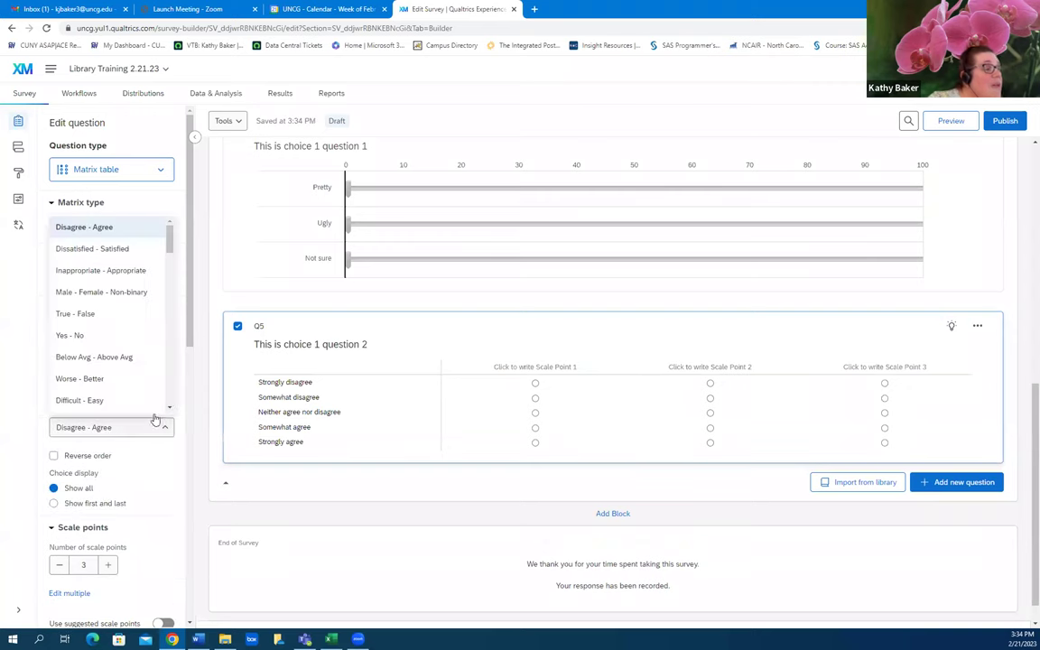
left_click(126, 228)
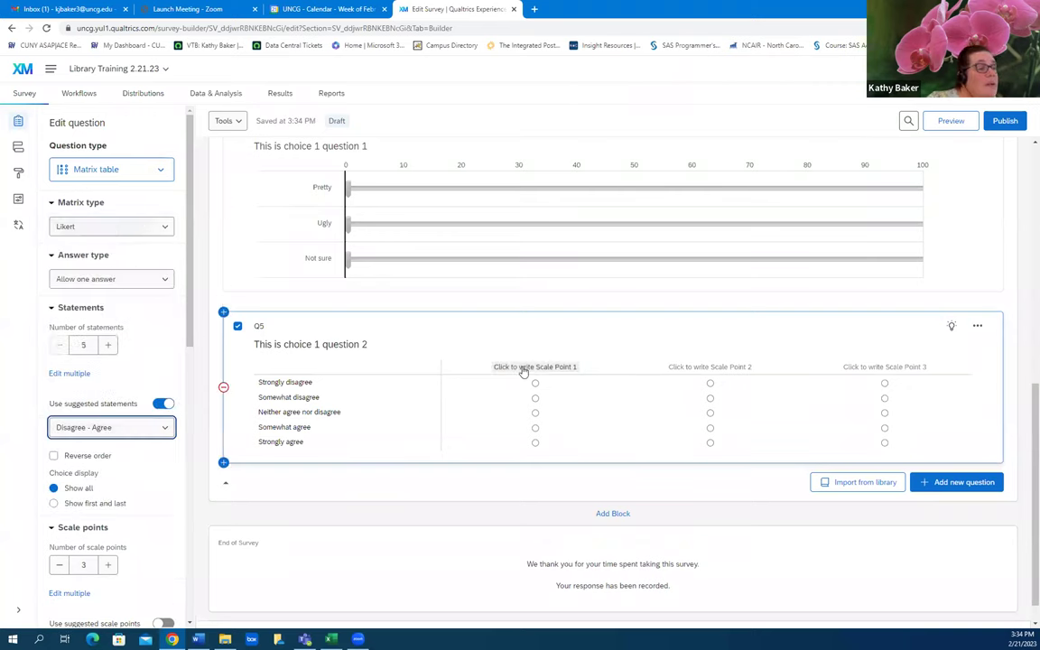
left_click(526, 367)
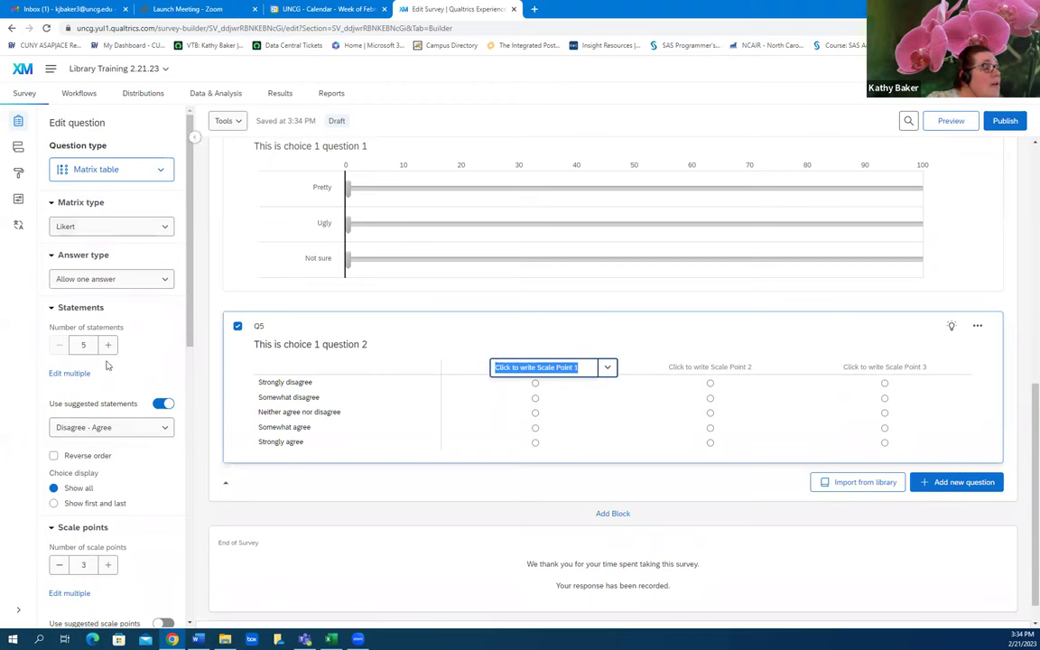
left_click(161, 428)
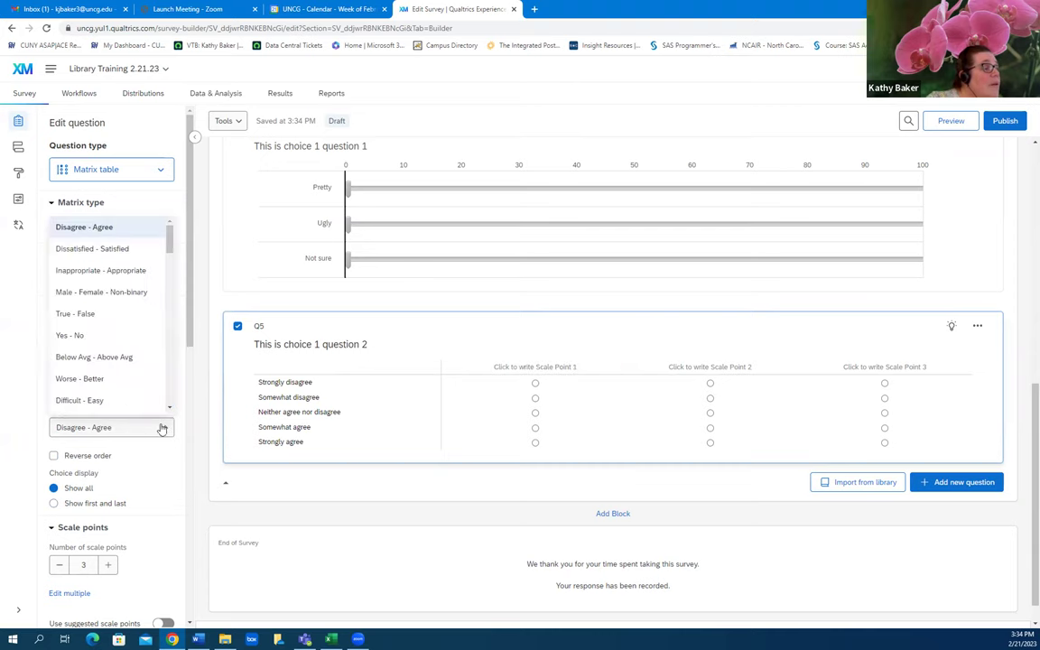
left_click(160, 428)
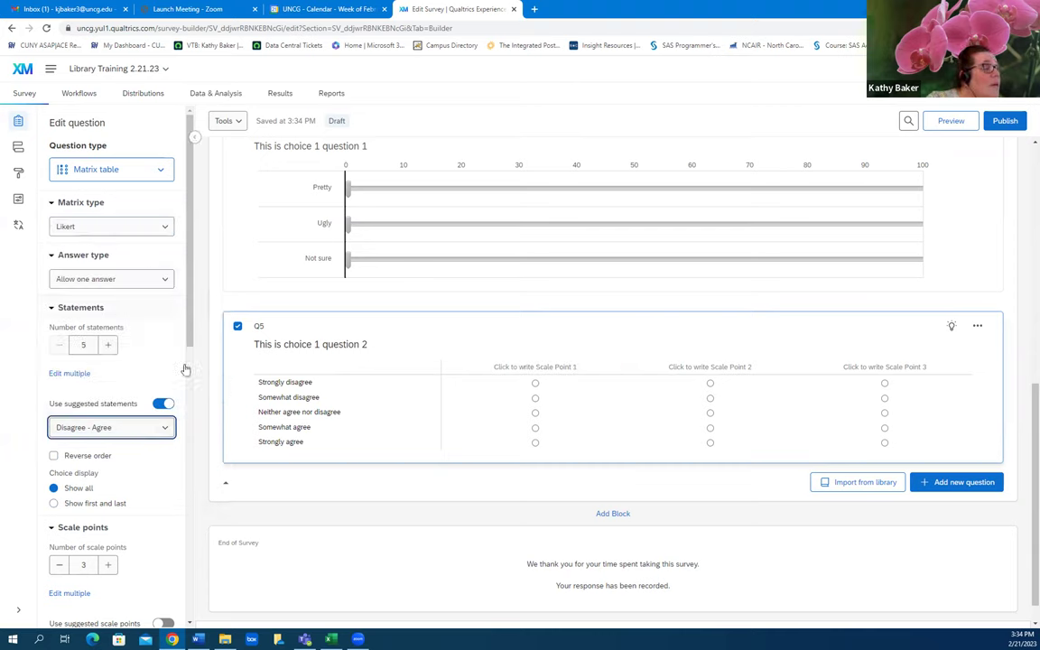
Use the suggested Disagree - Agree scale points for Q5 and turn off its suggested statements.
left_click_drag(189, 337, 200, 434)
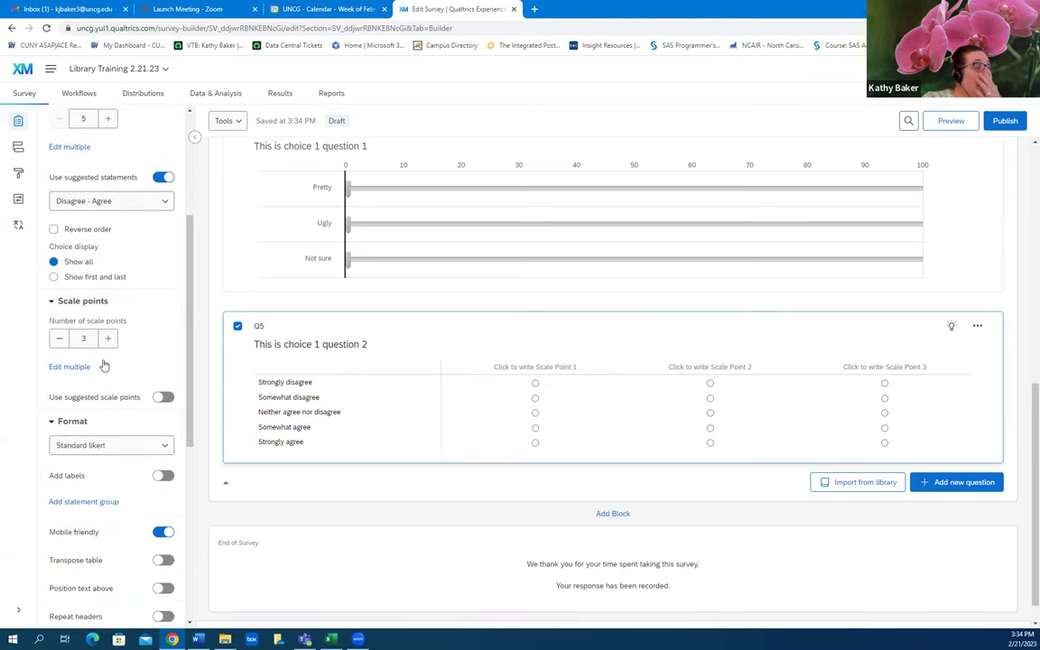
left_click(159, 398)
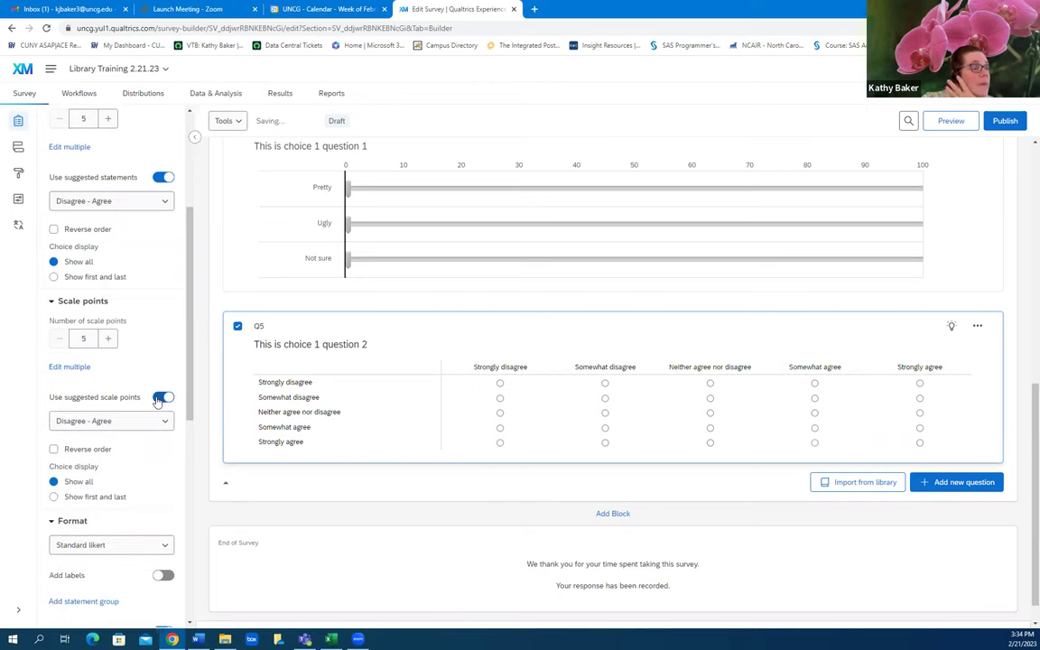
left_click(155, 176)
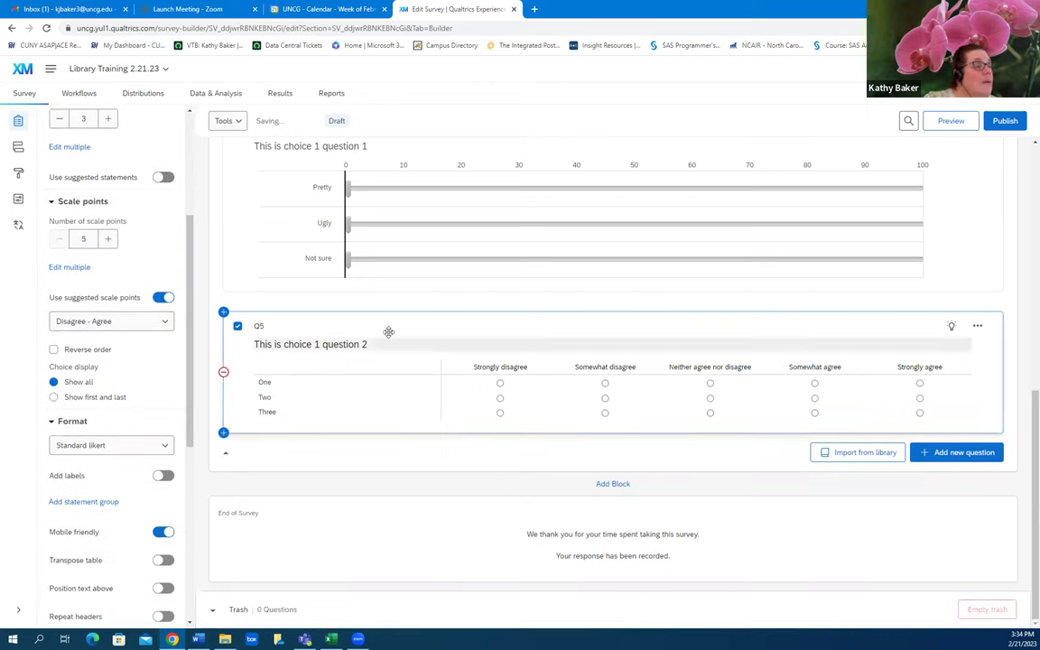
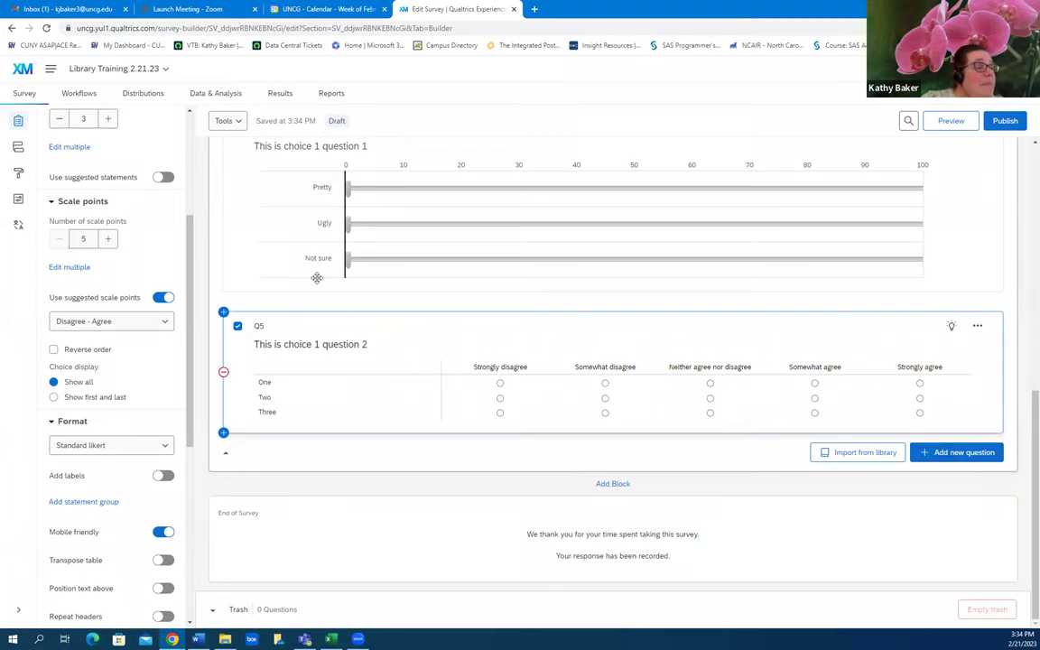
left_click(365, 449)
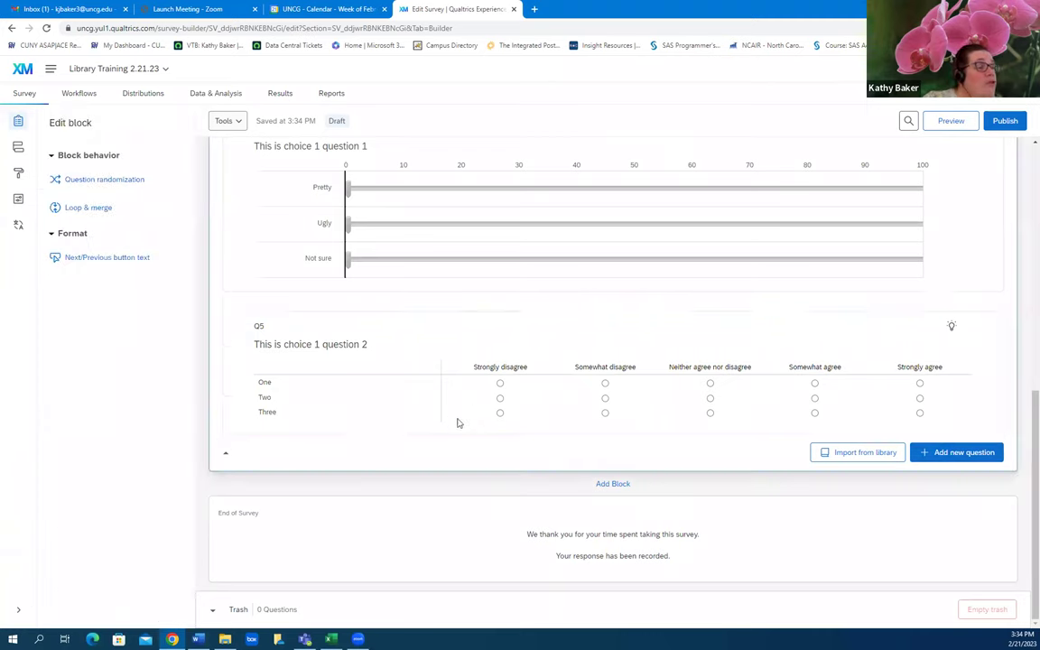
Add a block after the Choice 1 block and name it "Choice 2".
scroll(492, 314, "up", 2)
scroll(492, 316, "down", 2)
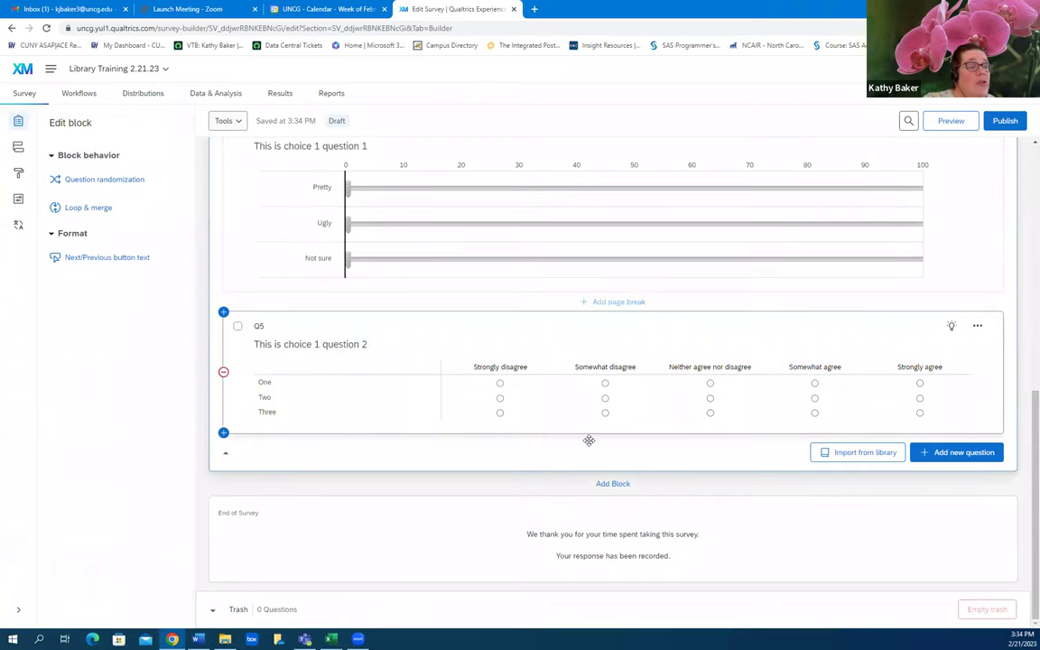
left_click(614, 485)
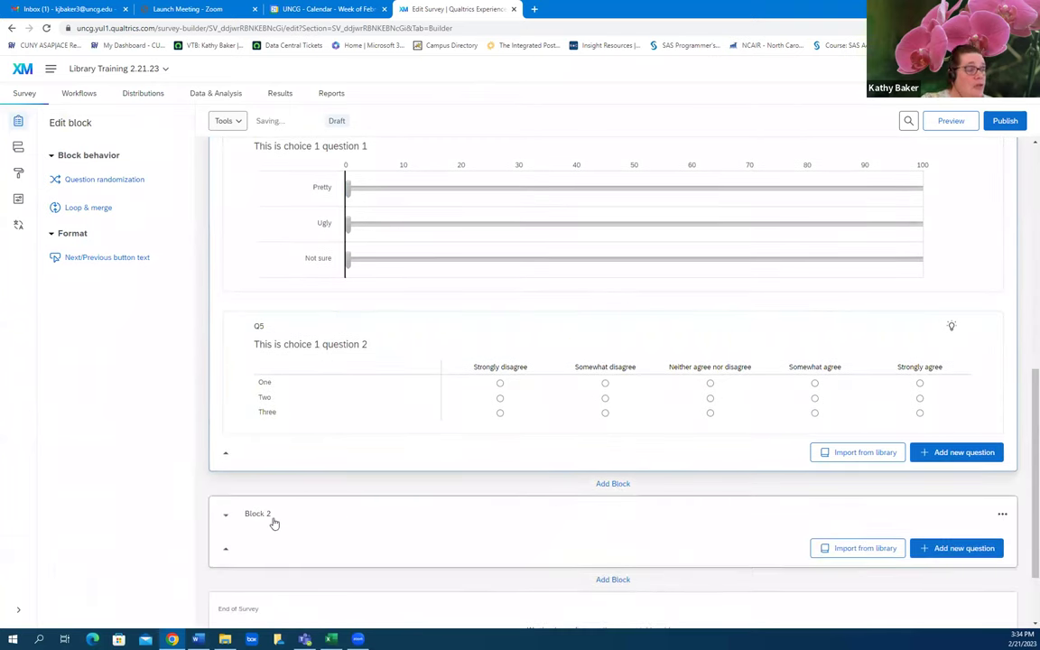
left_click(269, 513)
type("Choice 2")
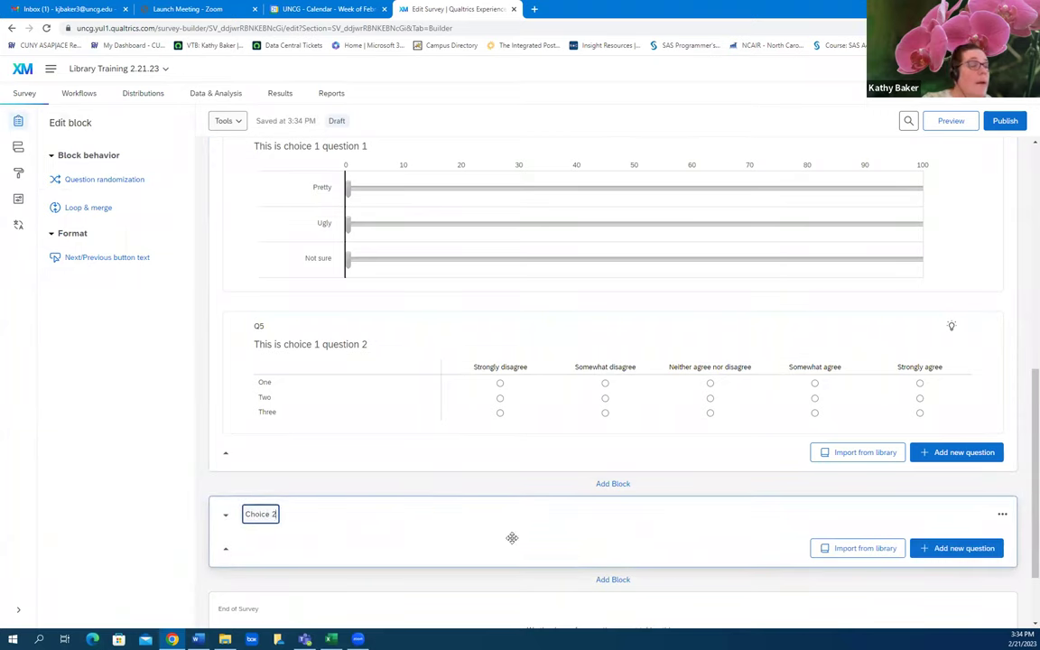
Add a Text / Graphic question to the Choice 2 block reading "These are for Choice 2".
left_click(975, 549)
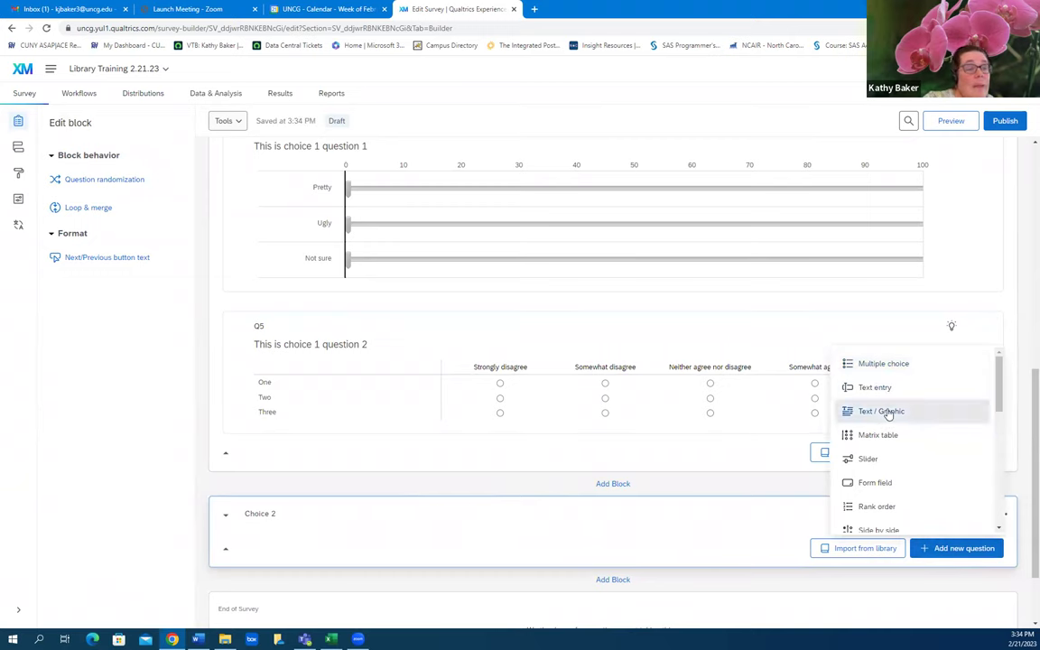
left_click(887, 412)
left_click(354, 565)
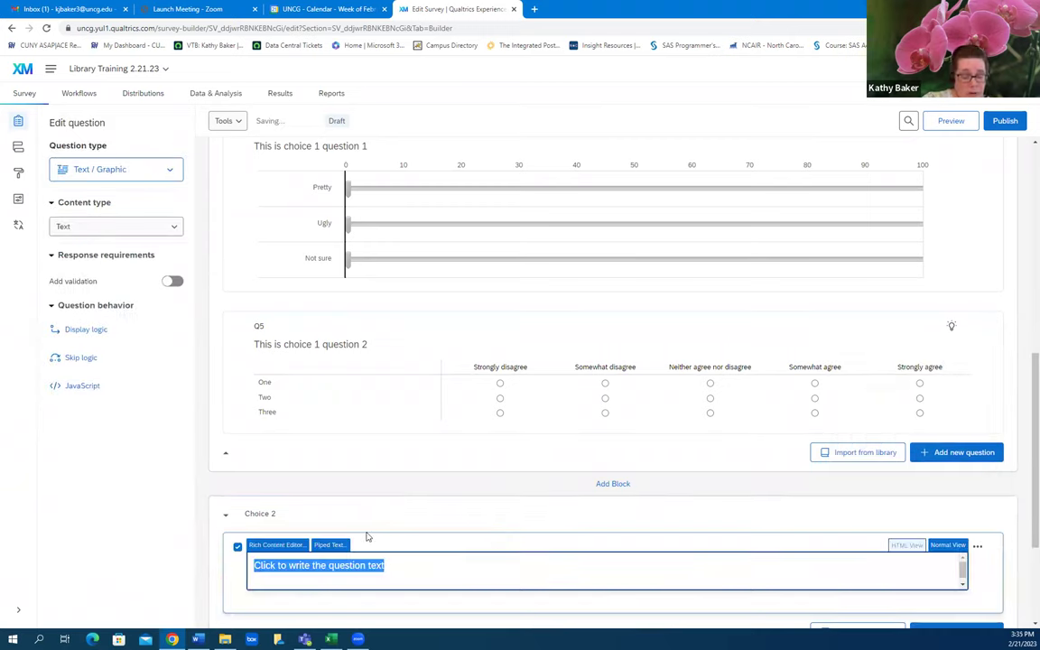
type("These are for Choice 2")
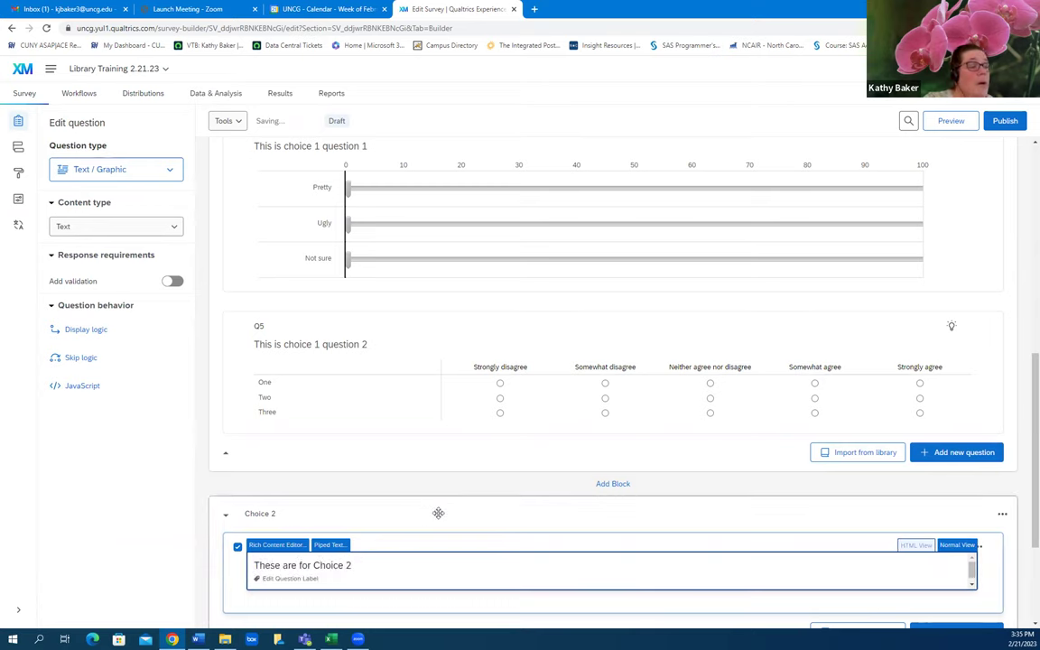
left_click(442, 511)
Add a Multiple choice question below the Choice 2 statement with the text "Q2 choice 2".
scroll(919, 386, "down", 3)
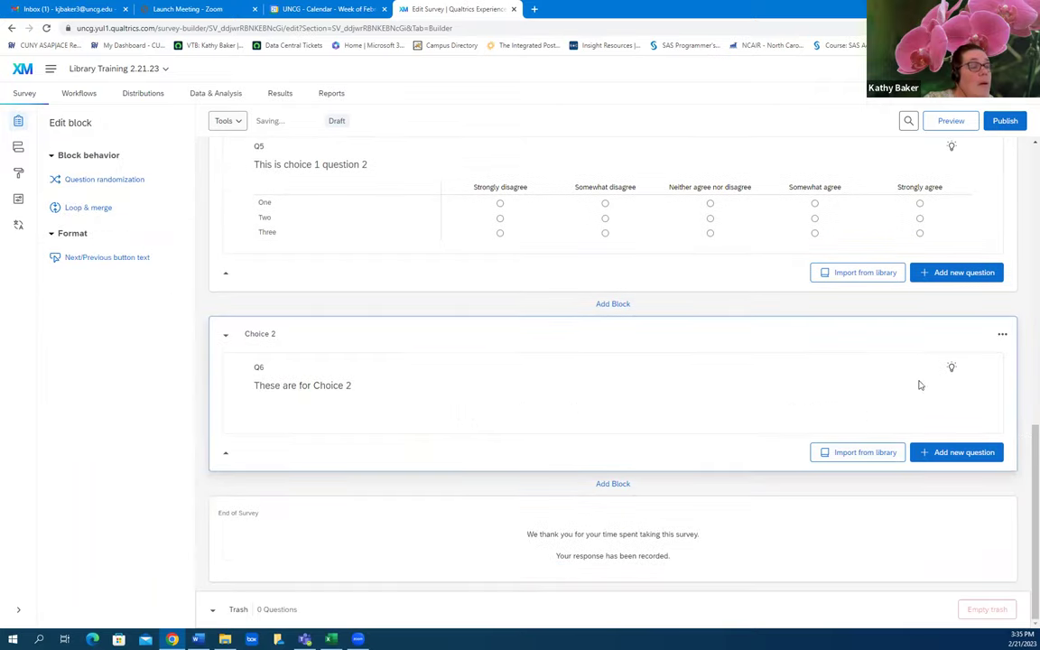
left_click(952, 453)
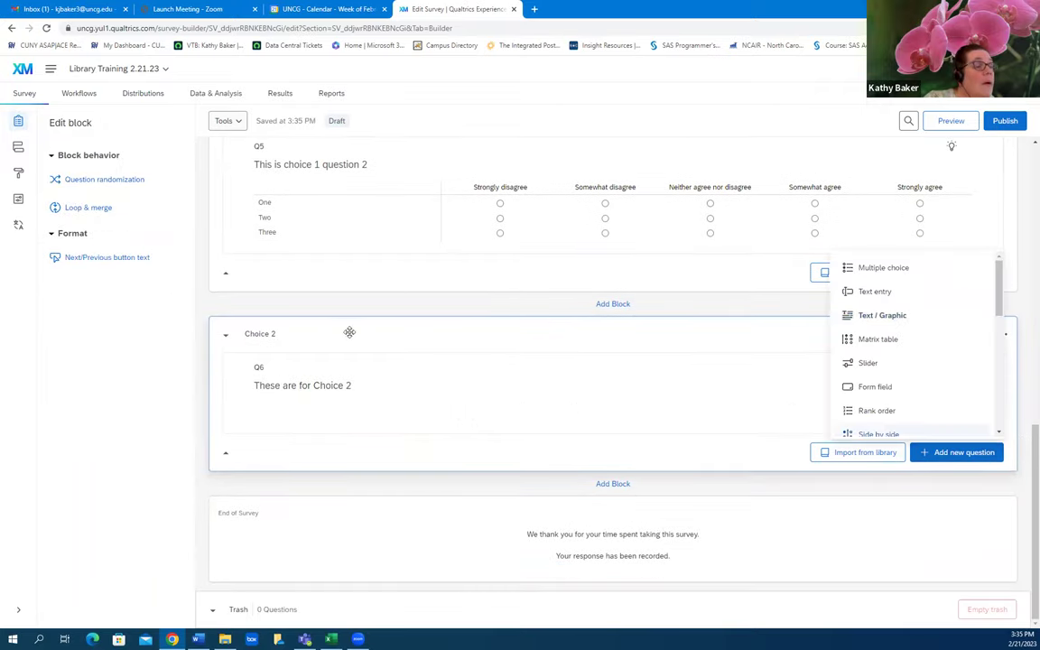
left_click(864, 271)
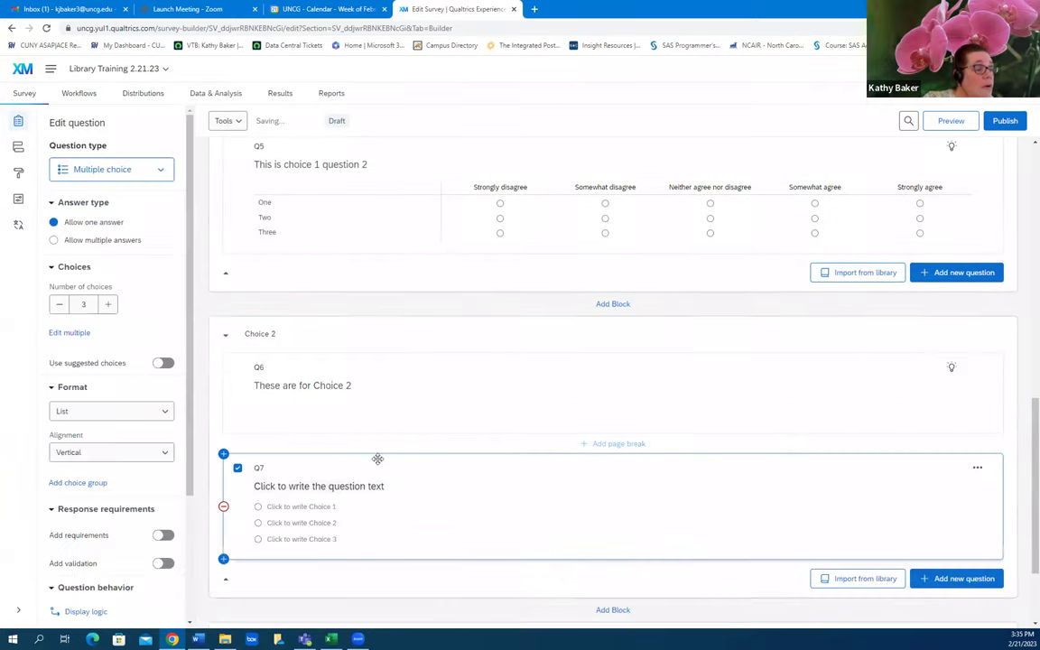
left_click(314, 362)
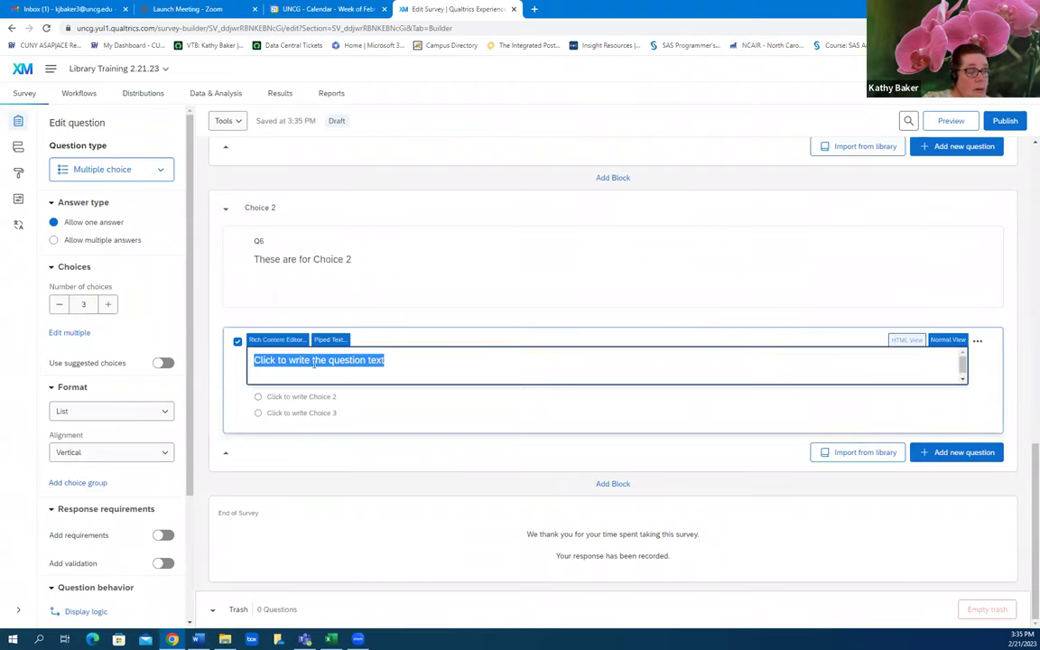
type("Q2 choice 2")
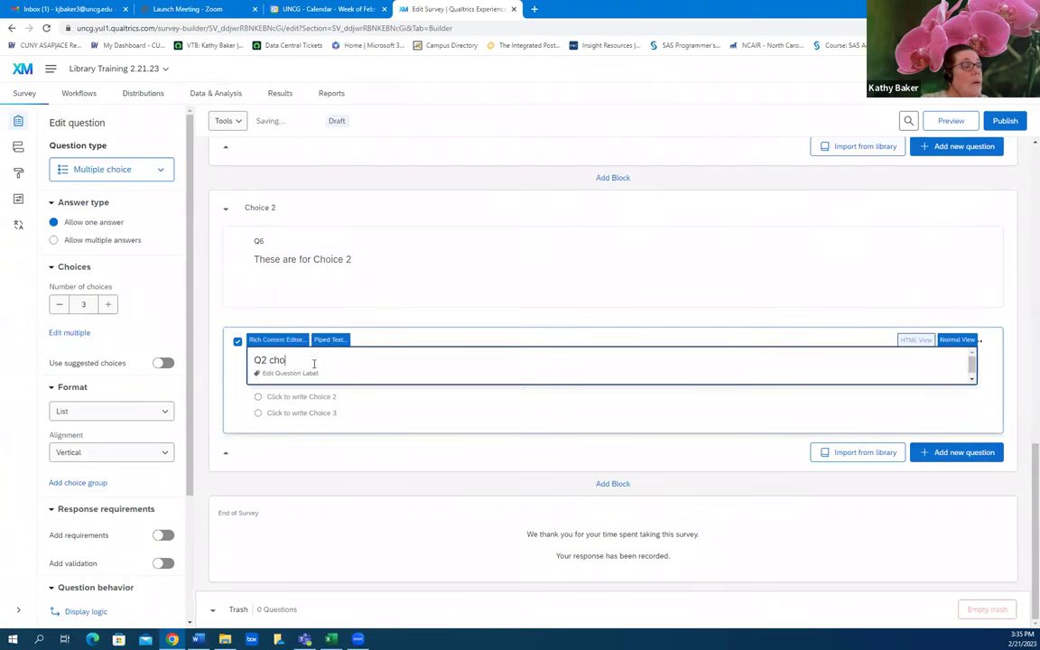
Add a Text entry question at the end of the Choice 2 block with the text "Text entry Q2".
left_click(954, 453)
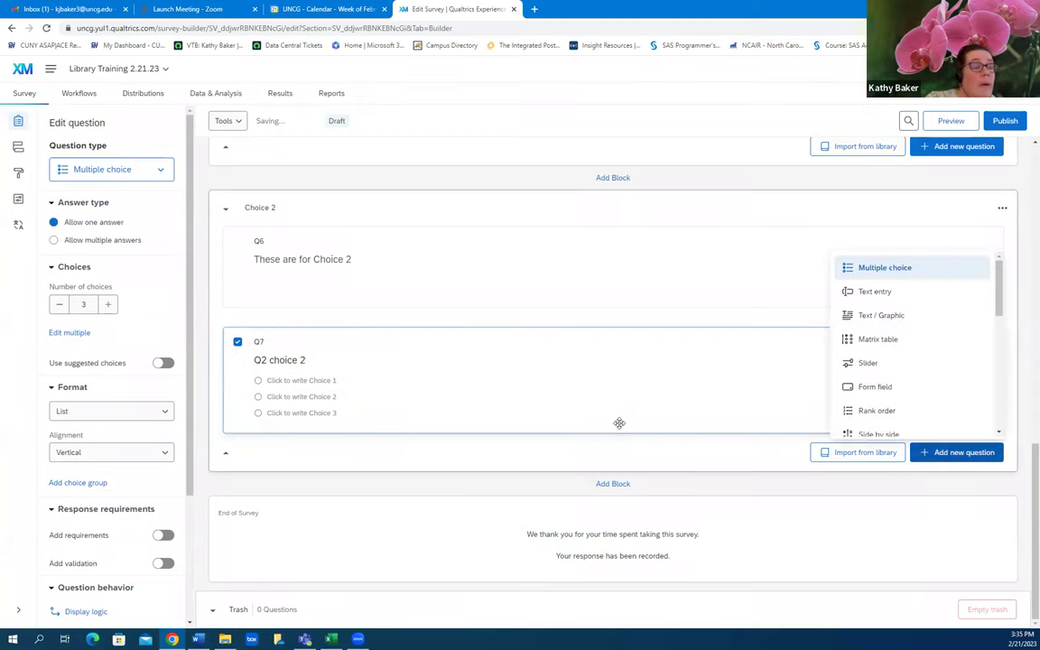
left_click(903, 292)
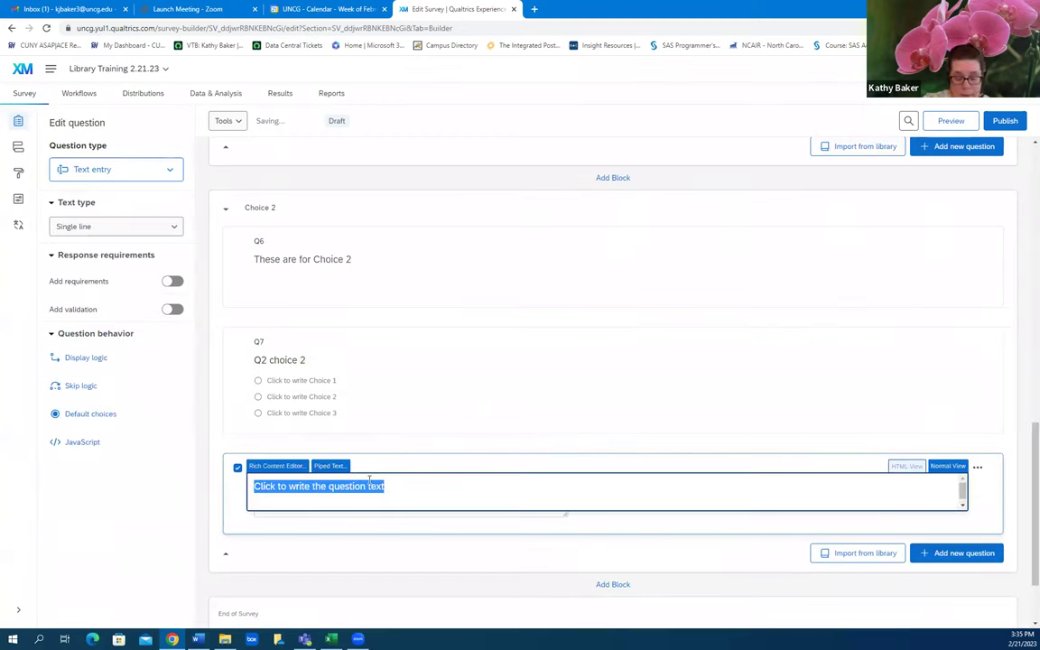
type("Text entry Q2")
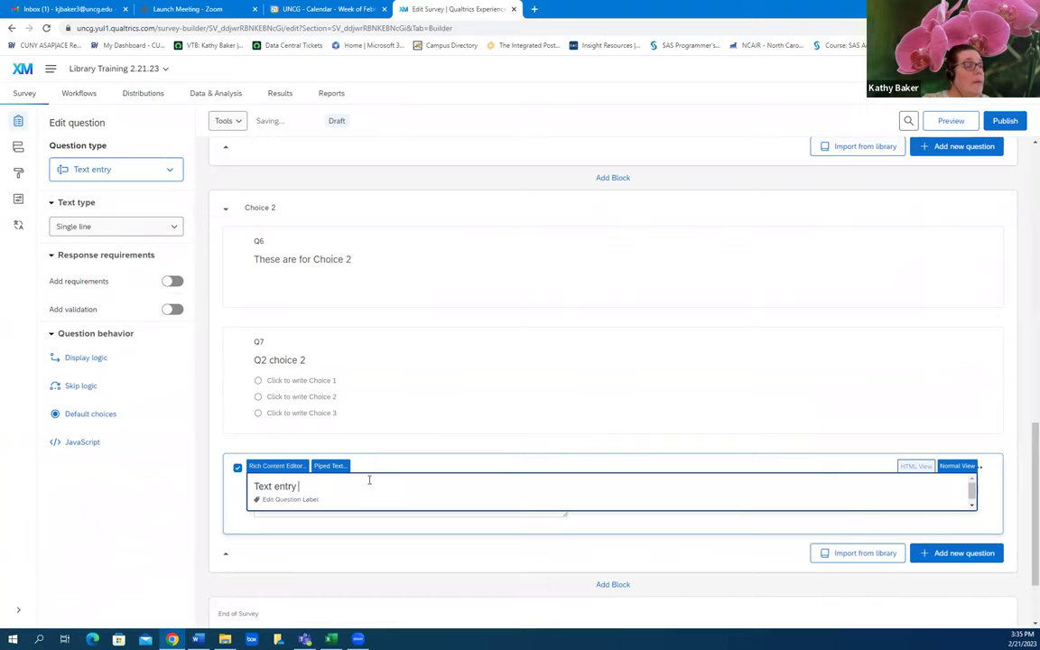
Add a block after the Choice 2 block and name it "Choice 3".
left_click(548, 552)
scroll(576, 444, "down", 2)
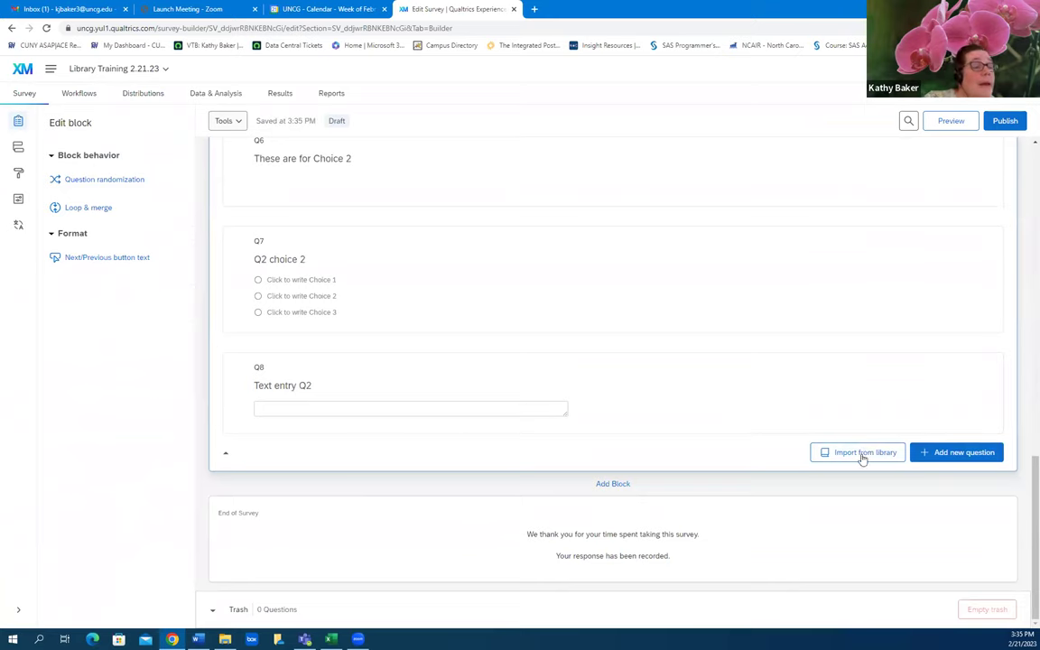
left_click(613, 484)
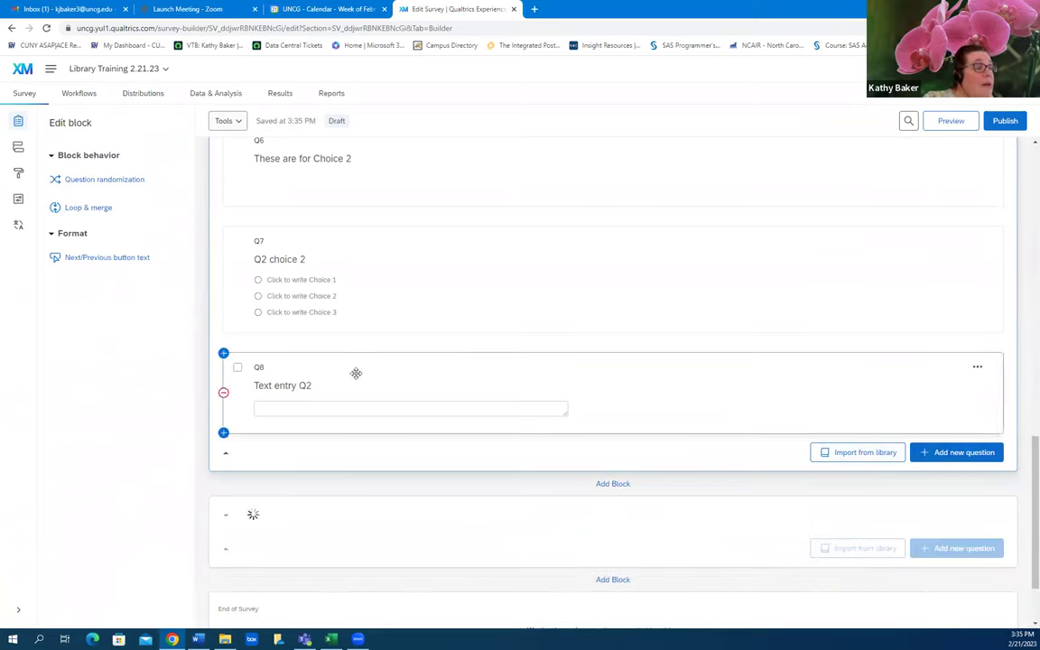
type("Choice")
key("BackSpace")
key("BackSpace")
key("BackSpace")
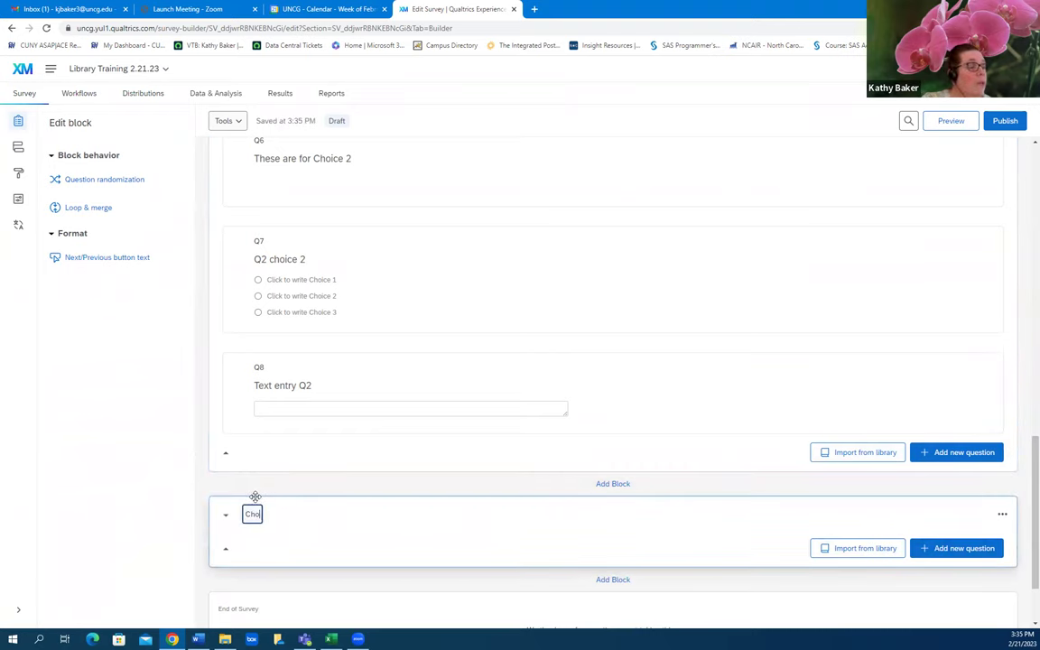
type("ice 3")
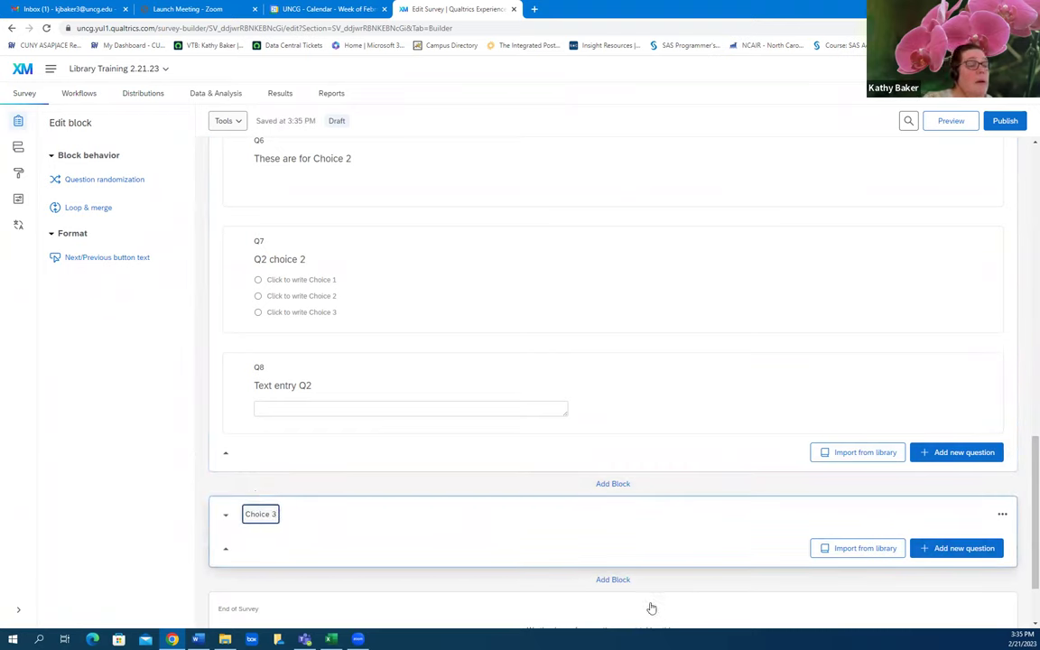
Add a Rank order question to the Choice 3 block with the text "This is the drag and drop rank order".
left_click(975, 549)
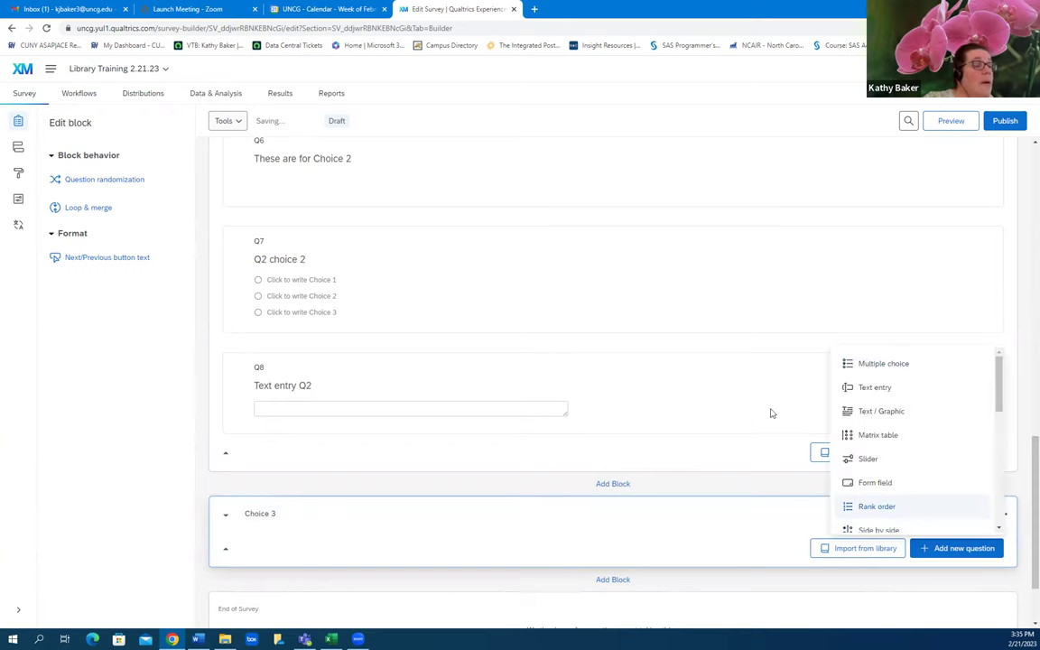
scroll(894, 491, "down", 2)
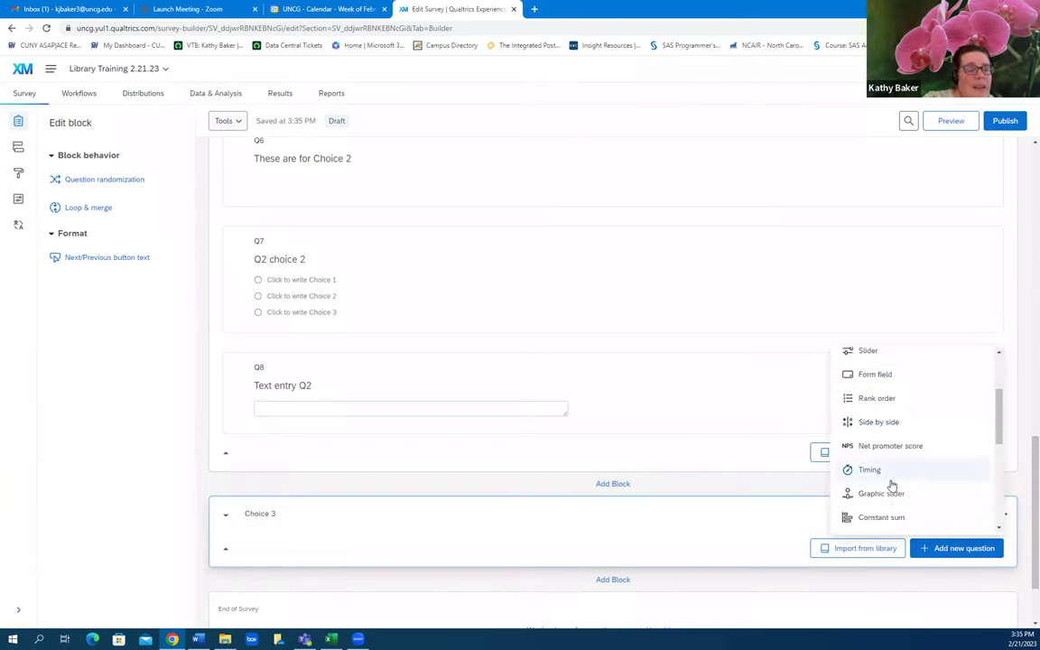
scroll(891, 484, "up", 3)
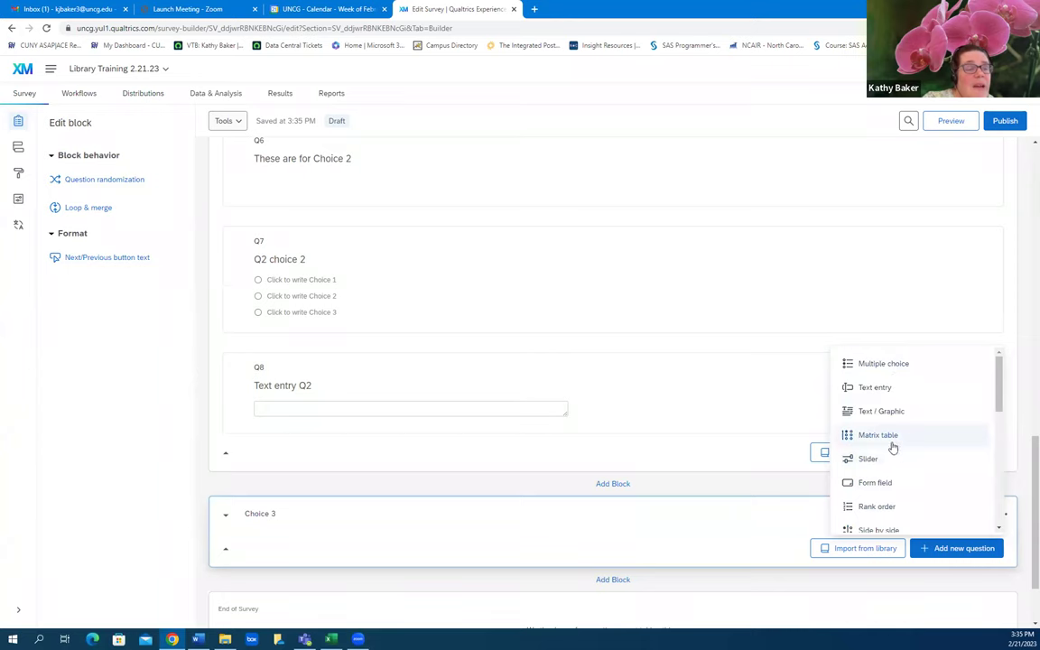
scroll(886, 444, "down", 1)
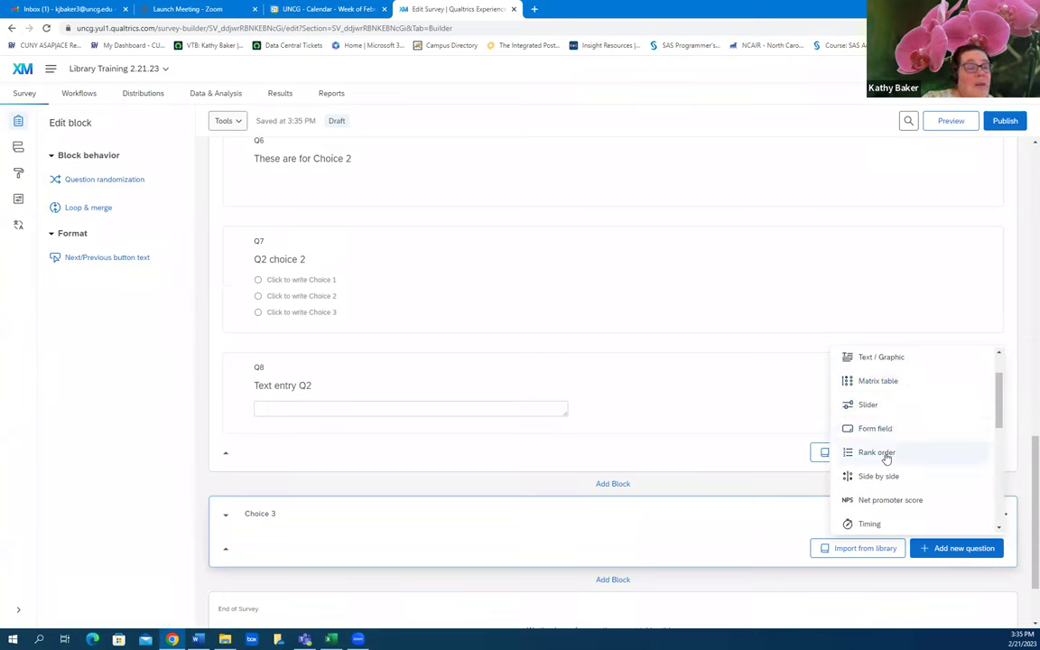
left_click(883, 451)
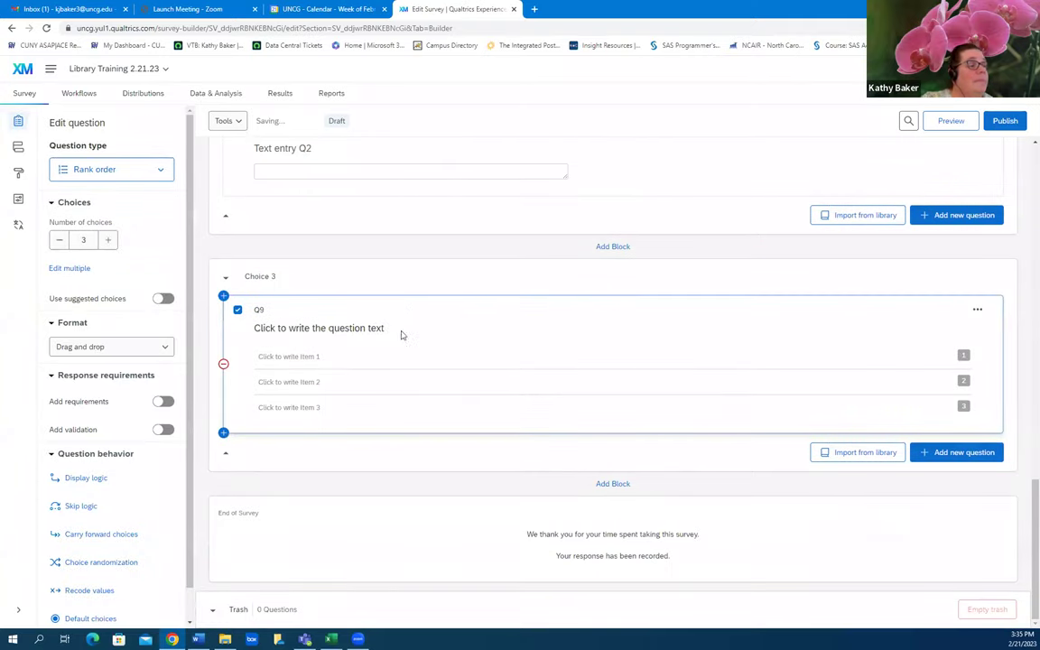
left_click(359, 325)
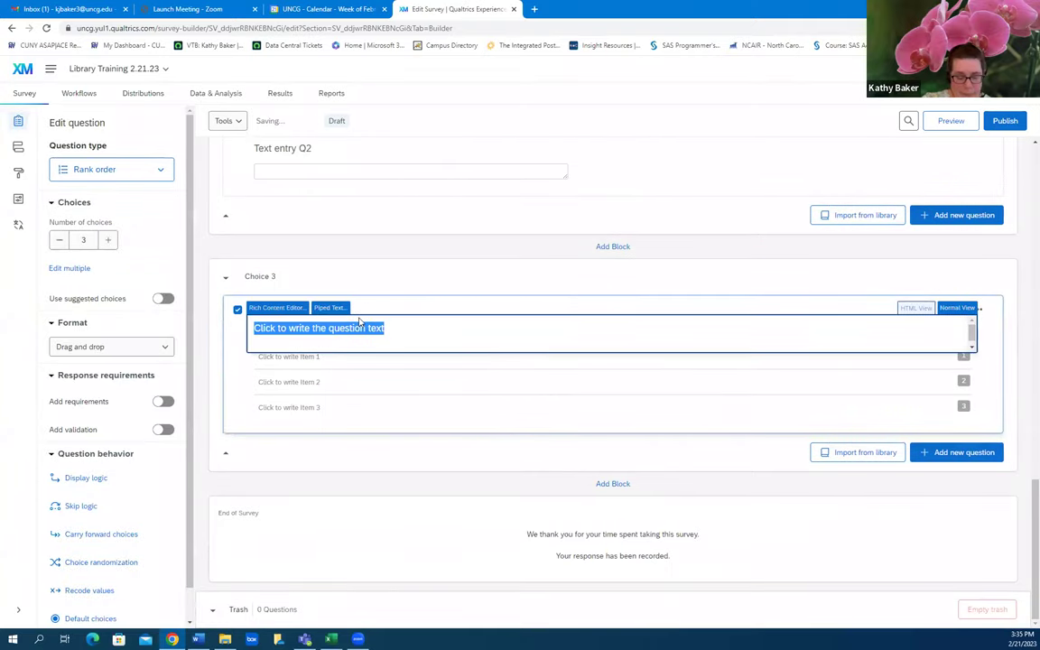
type("This is the drag and drop rank order")
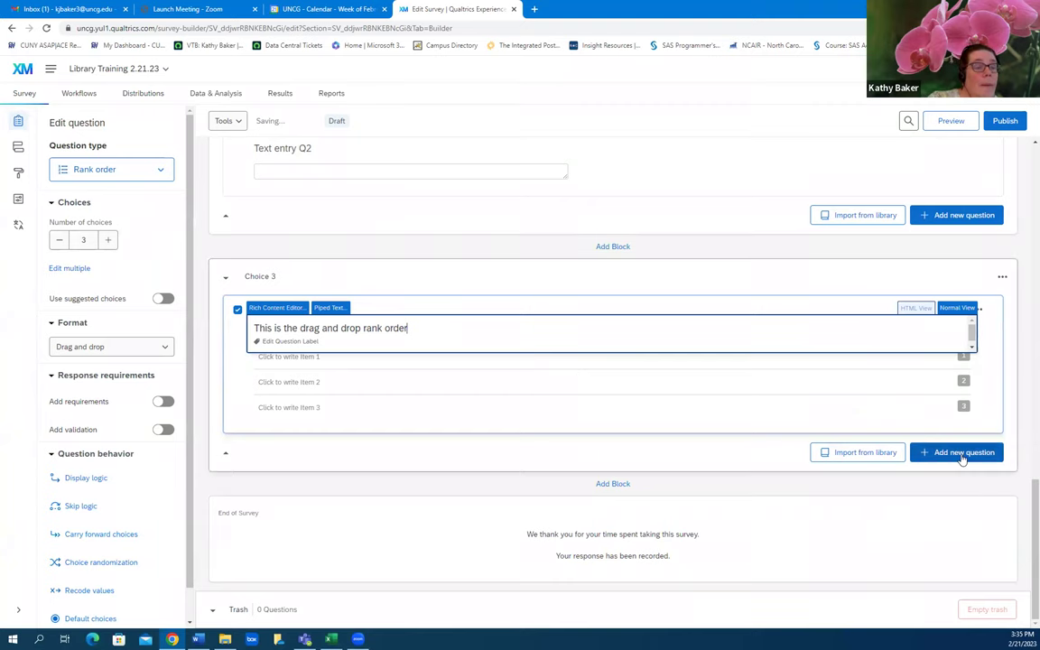
Add a Side by side question below the rank order question in the Choice 3 block.
left_click(923, 454)
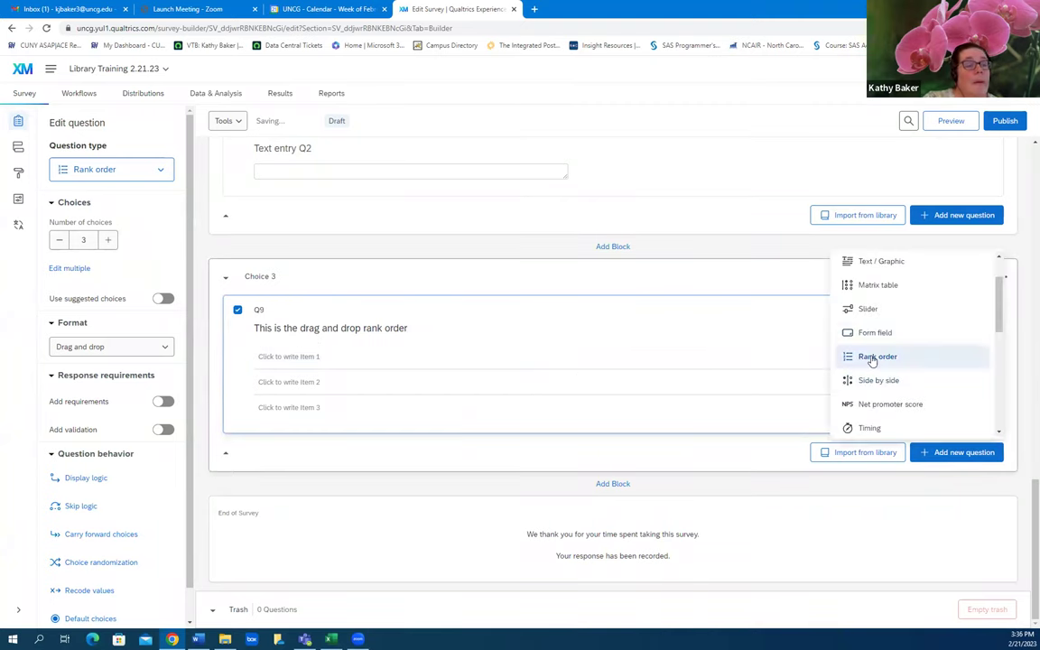
left_click(879, 380)
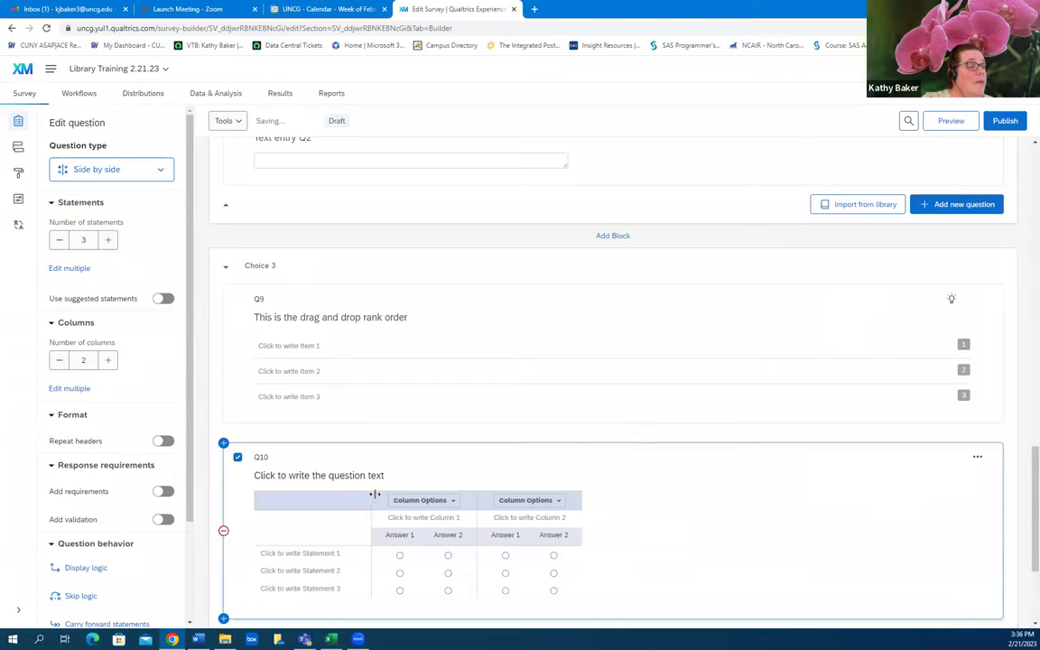
Keep Q10's first column as single answer and name the side-by-side columns col1 and col2.
left_click(432, 338)
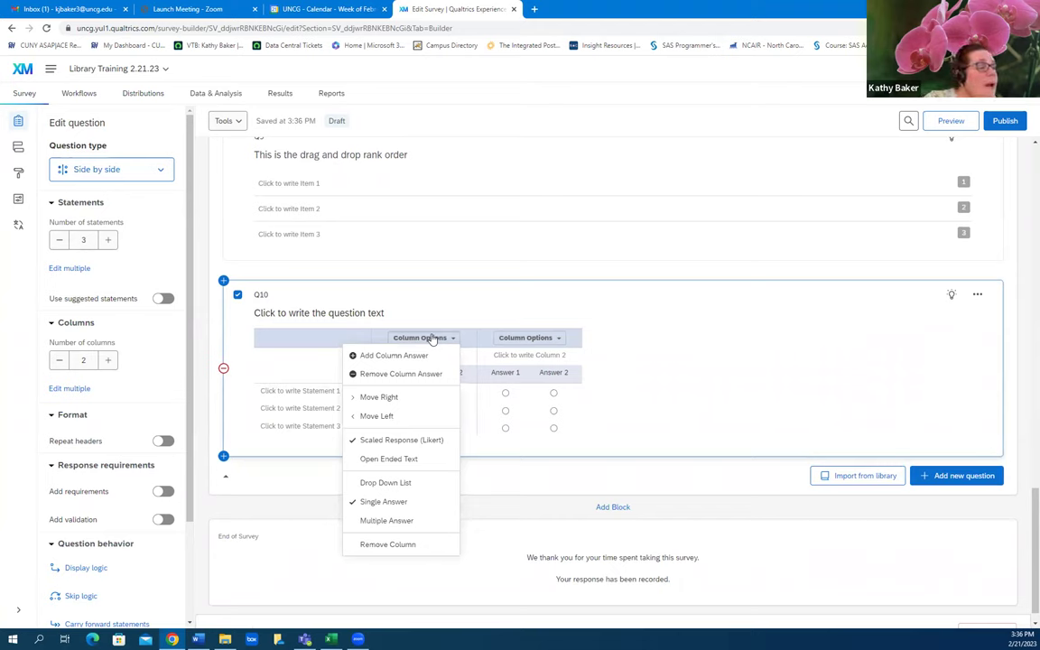
left_click(396, 502)
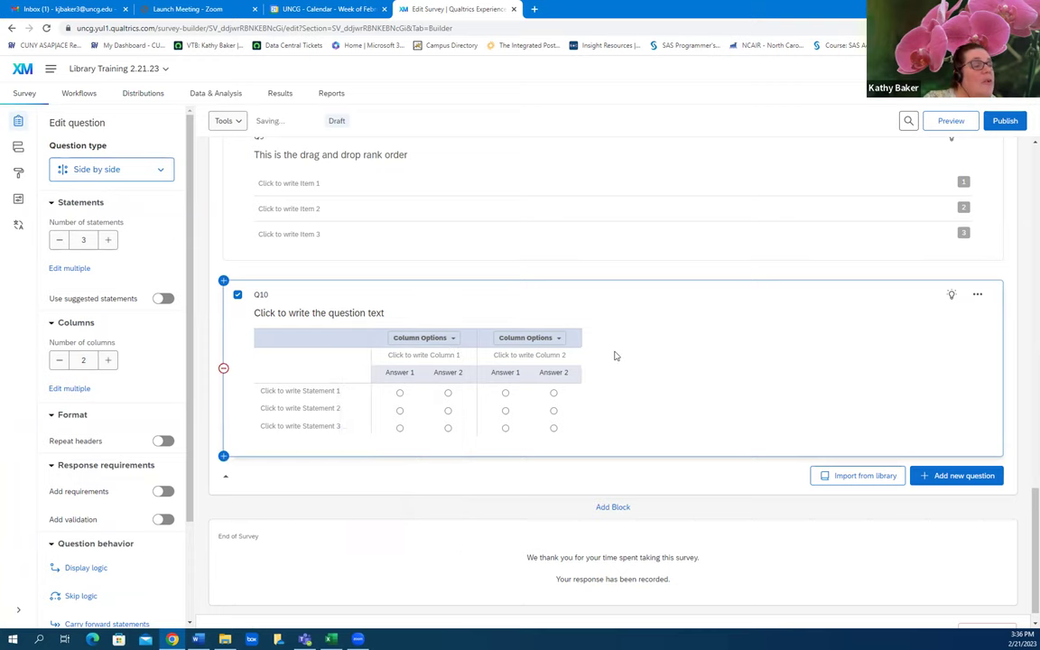
left_click(452, 360)
type("col1")
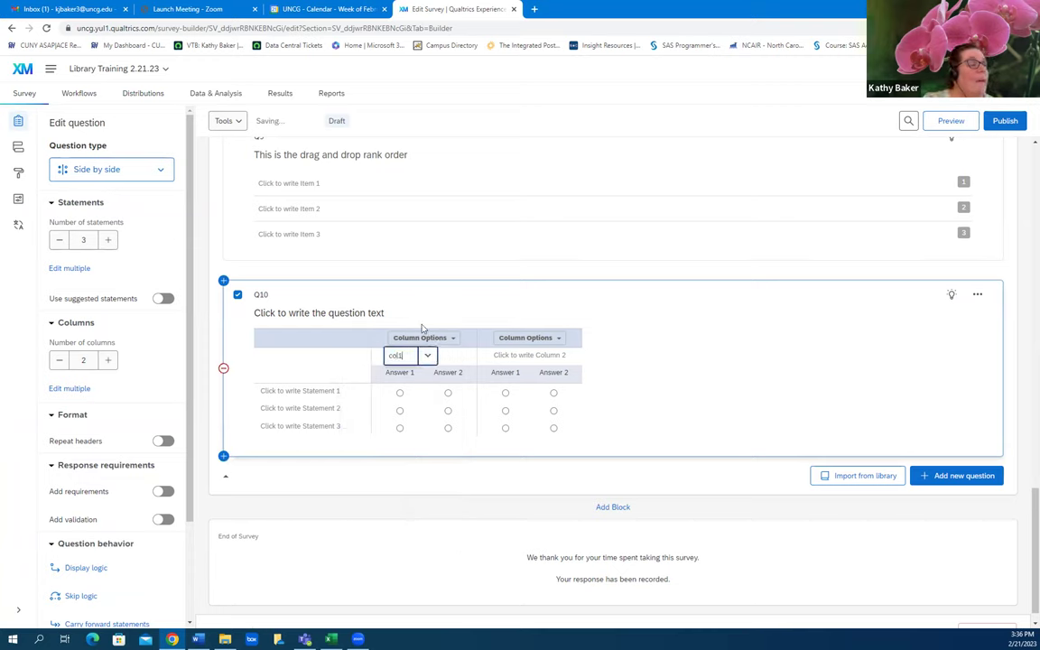
left_click(539, 361)
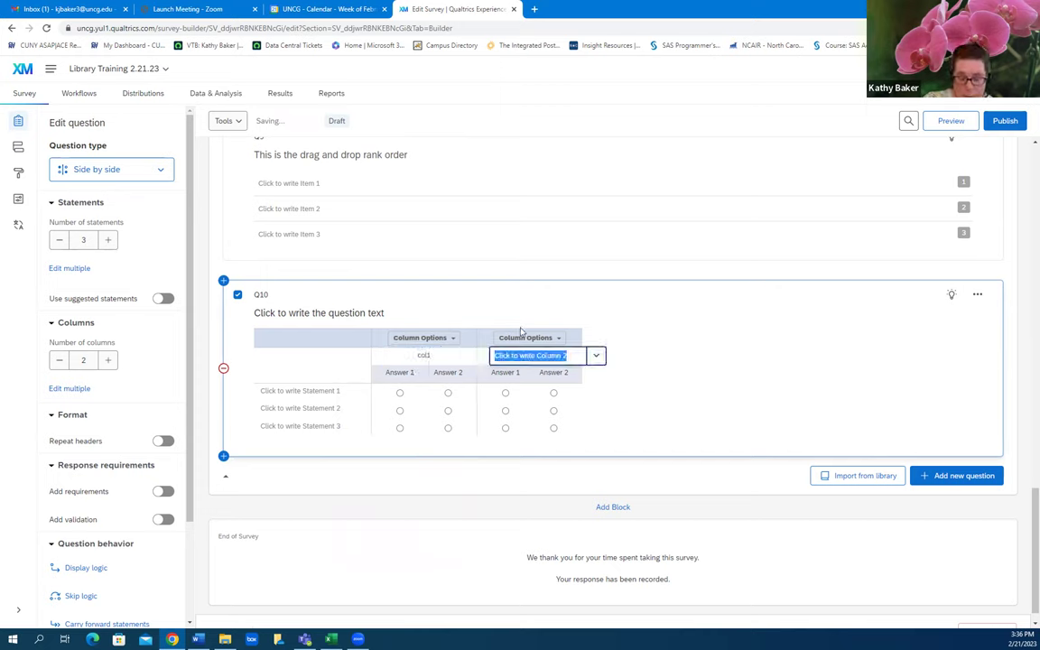
type("col1")
key("BackSpace")
type("2")
key("Return")
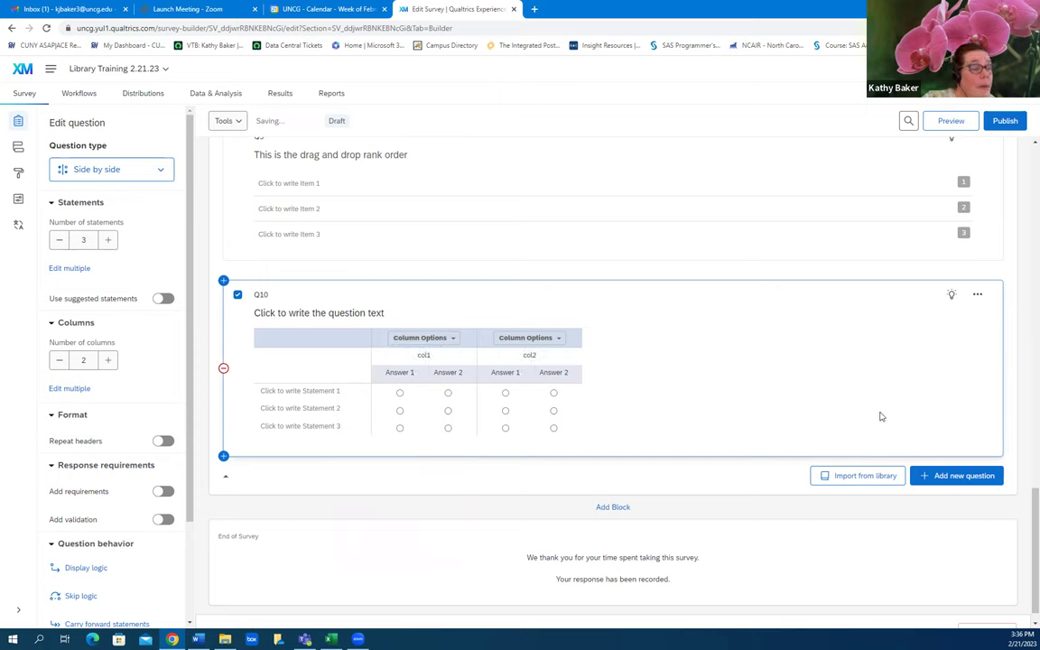
Add a new block after the Choice 3 block and name it Choice 4.
left_click(957, 476)
left_click(481, 460)
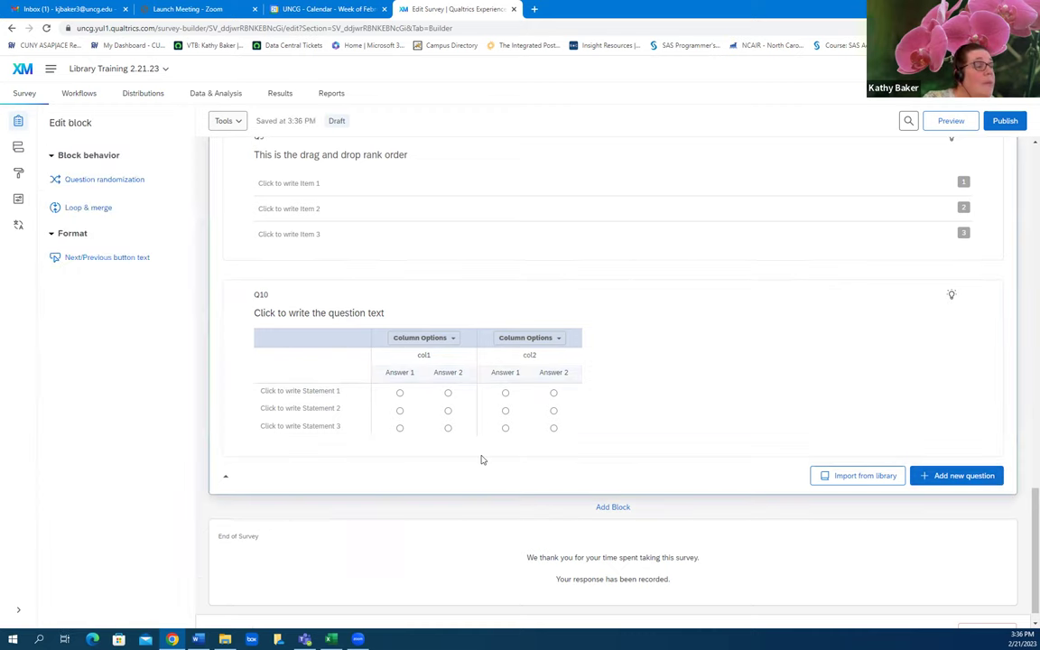
left_click(616, 507)
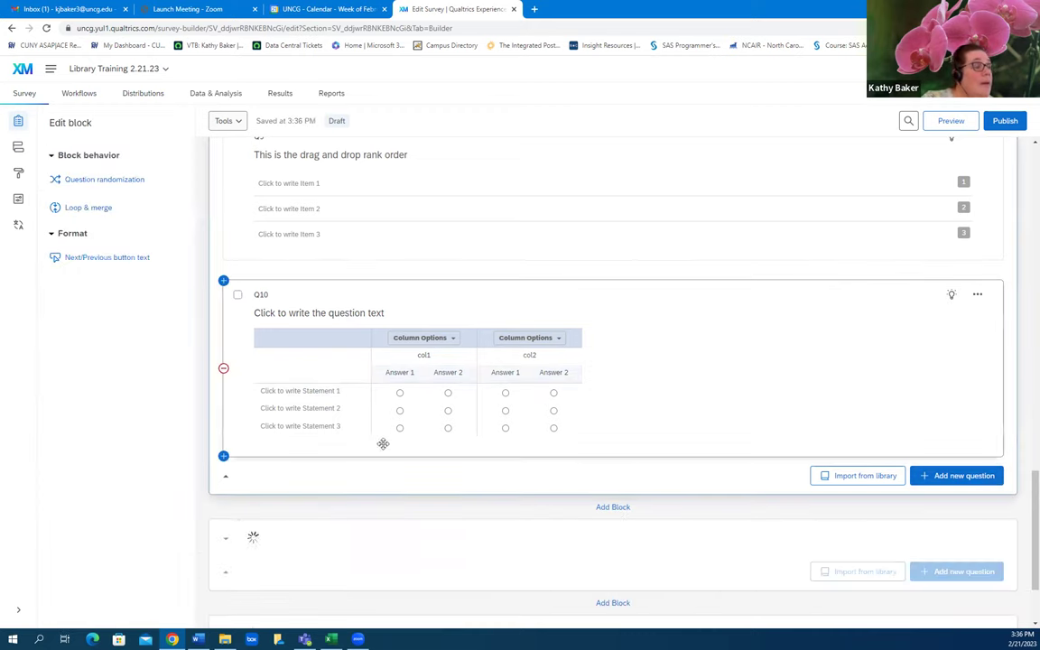
left_click(268, 538)
type("Choice 4")
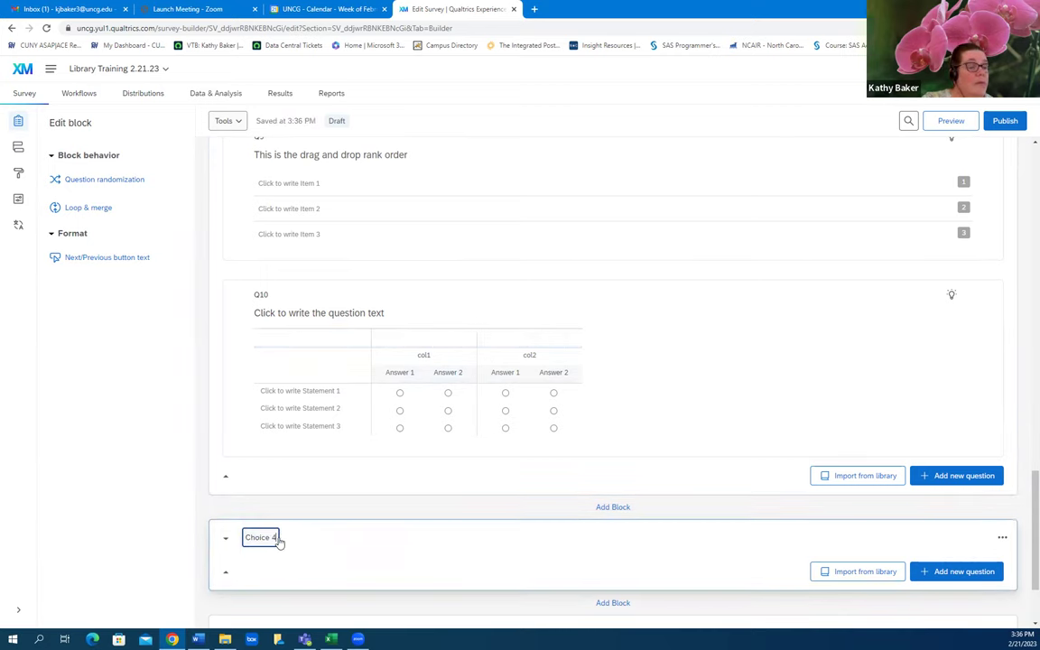
Add a multiple choice question to the Choice 4 block with the question text "choice 4 q1".
left_click(948, 572)
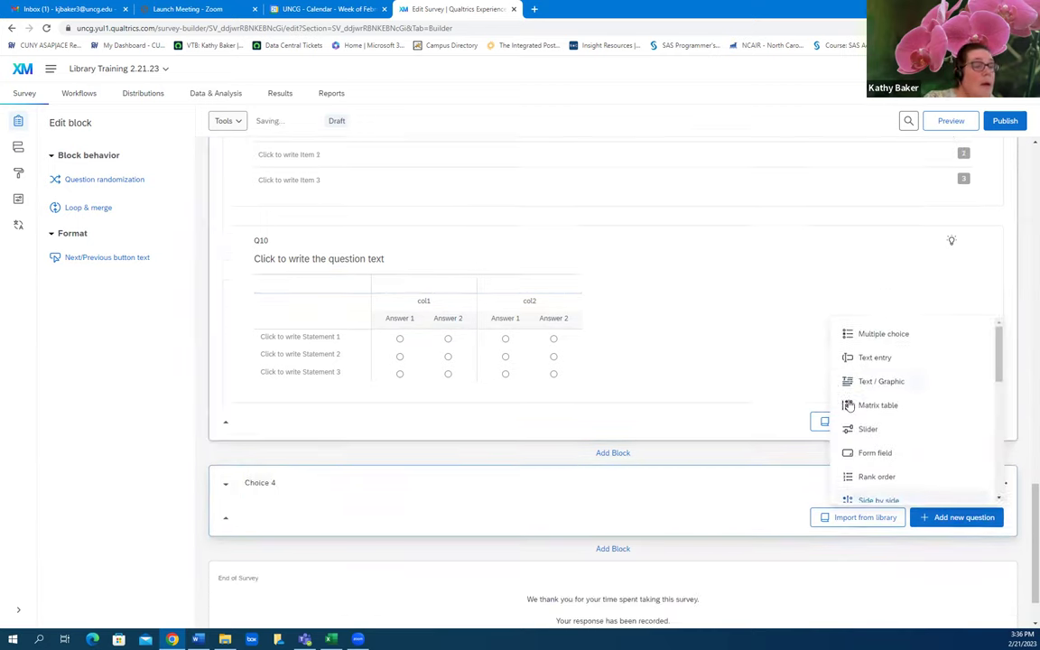
left_click(899, 333)
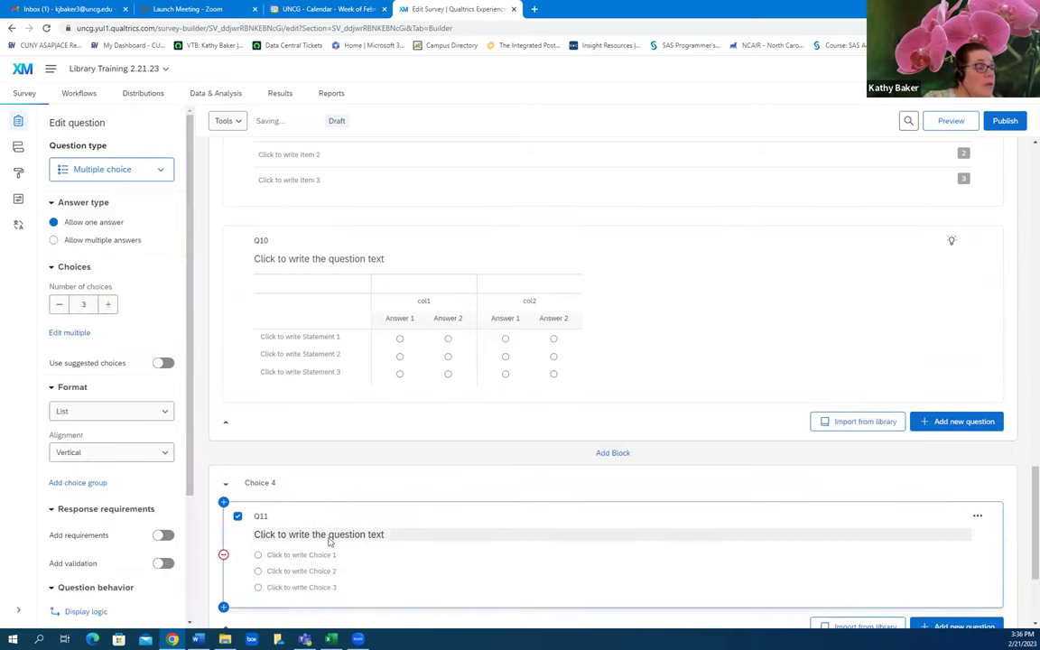
left_click(327, 537)
type("choice 4 q1")
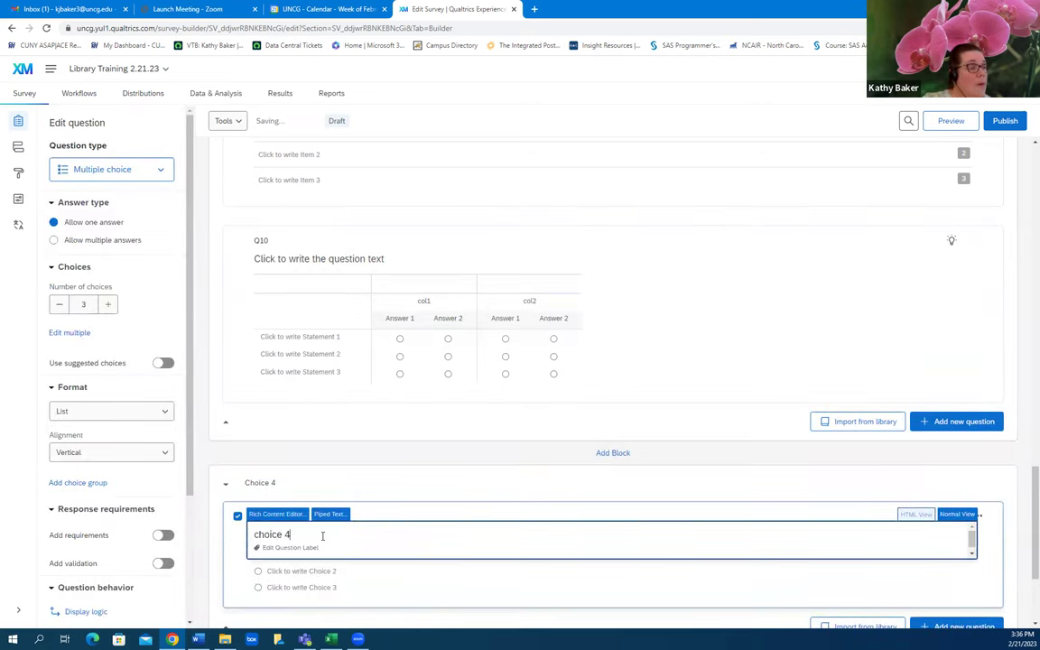
left_click(734, 481)
Add a second multiple choice question to the Choice 4 block with the question text "choice 4 q2".
scroll(912, 497, "down", 3)
left_click(944, 466)
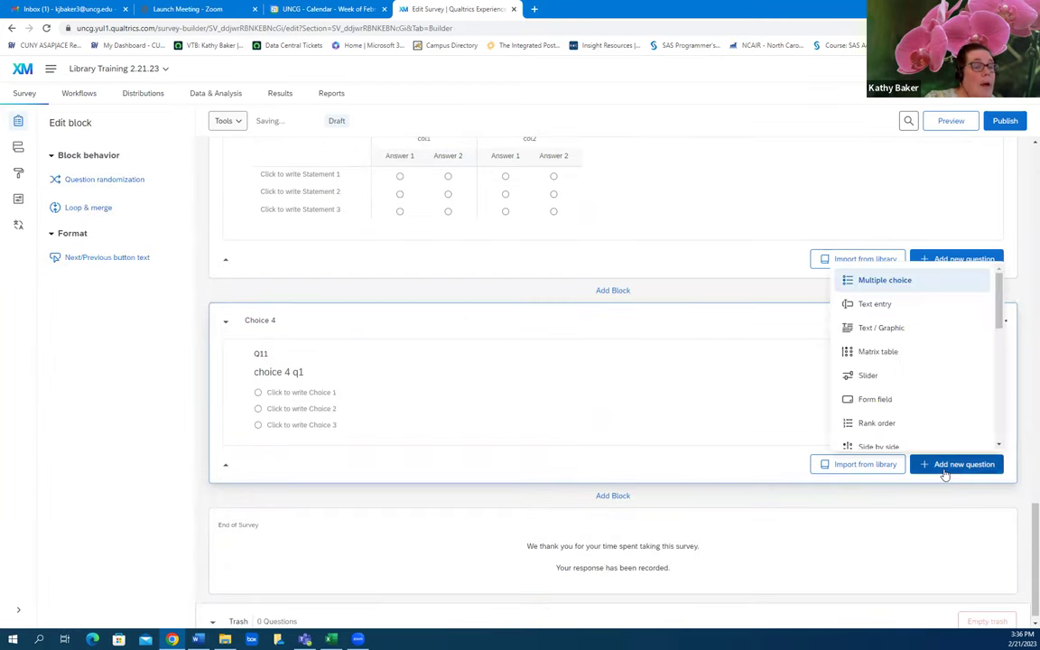
left_click(907, 282)
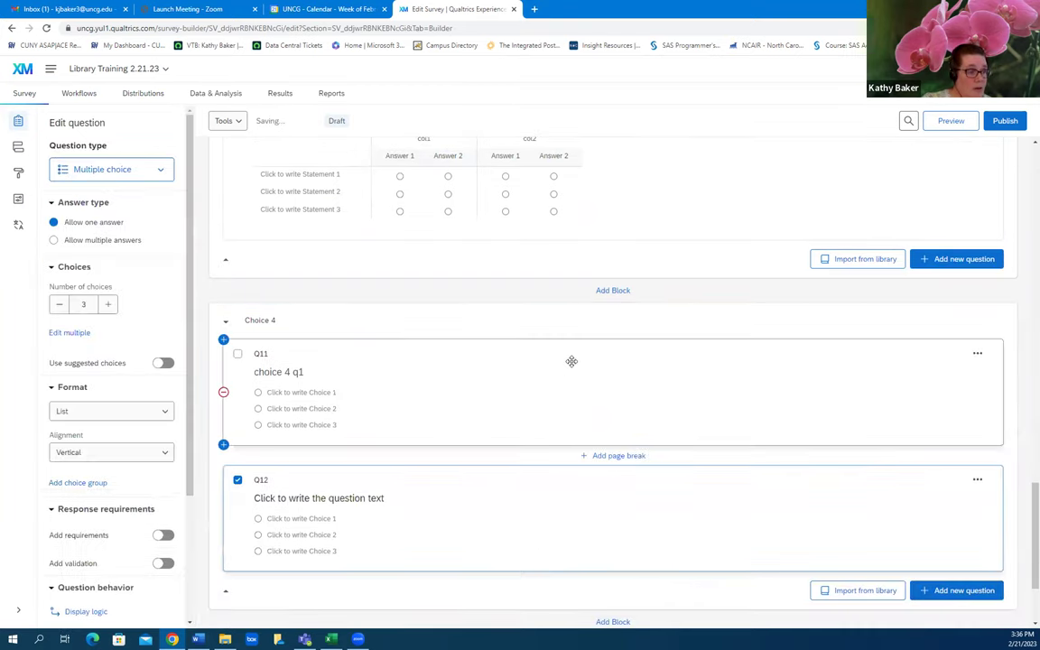
left_click(365, 498)
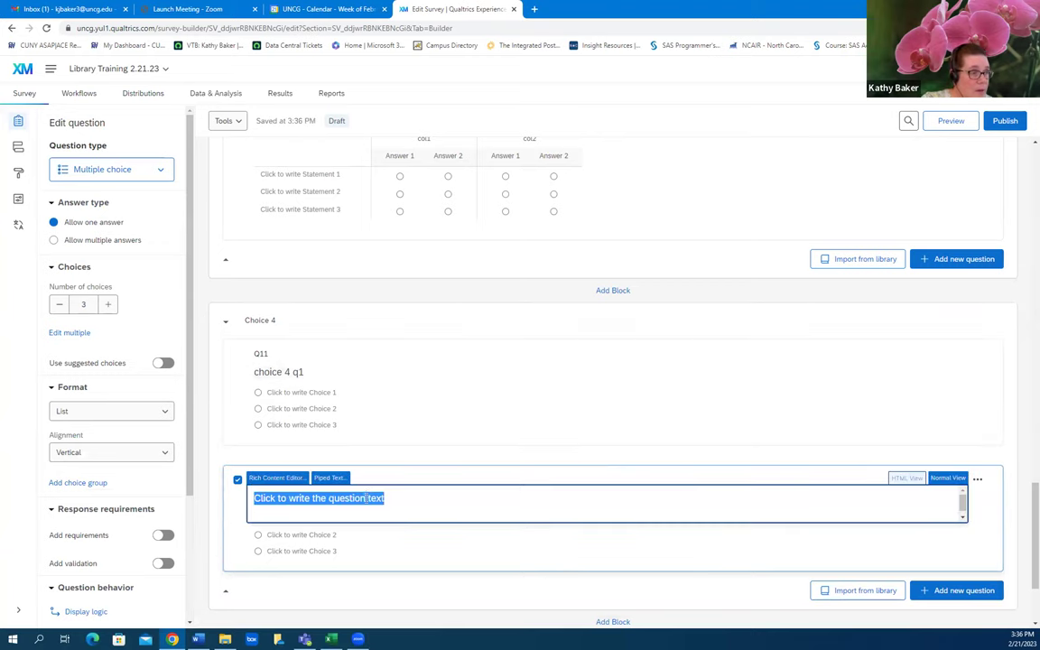
type("choice 4 q2")
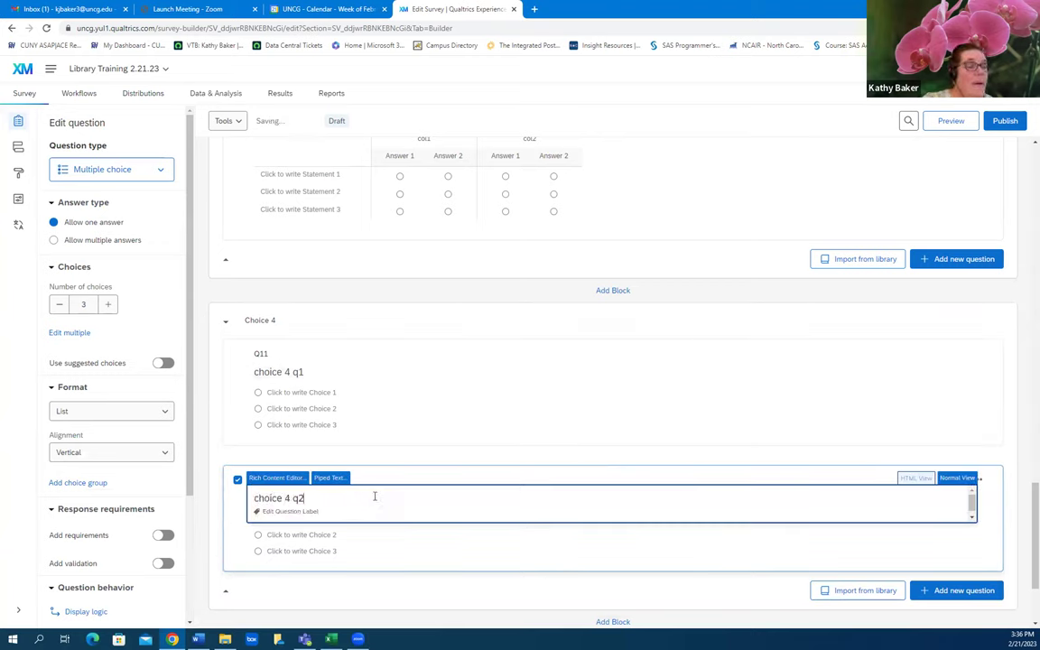
left_click(576, 318)
scroll(826, 504, "down", 3)
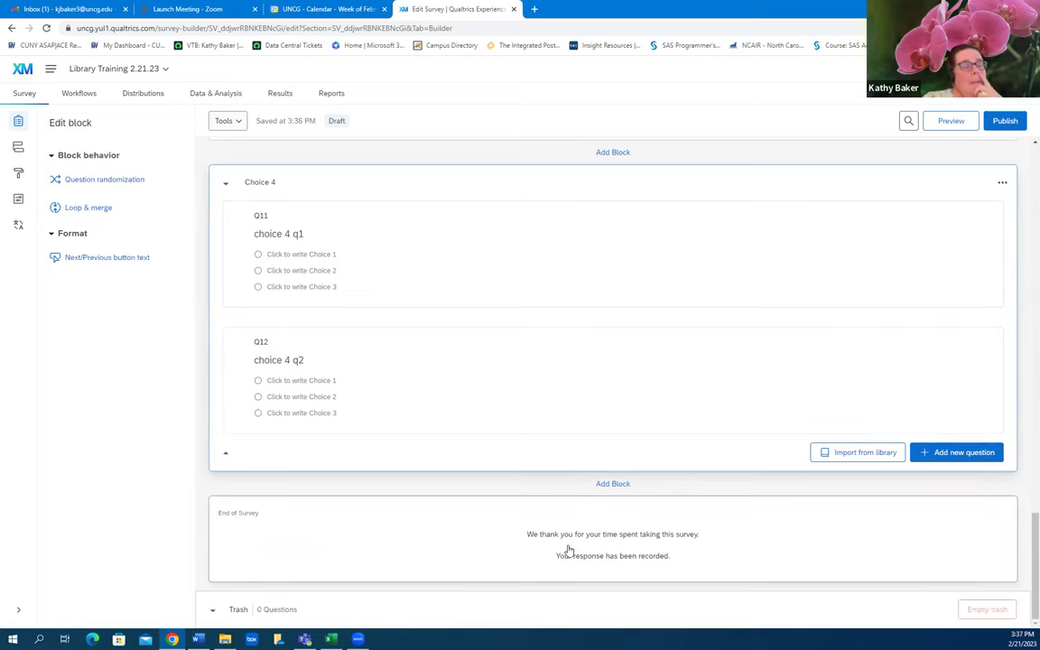
Review the choices in the required-information question Q2 and the Choice 1 question block.
scroll(567, 540, "up", 15)
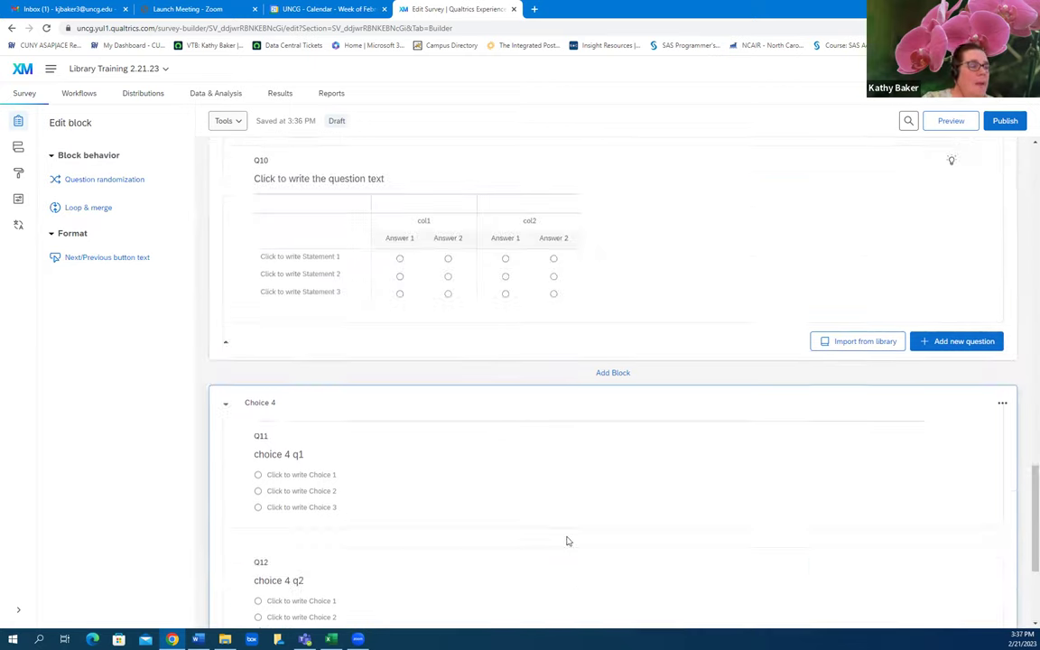
scroll(561, 544, "up", 10)
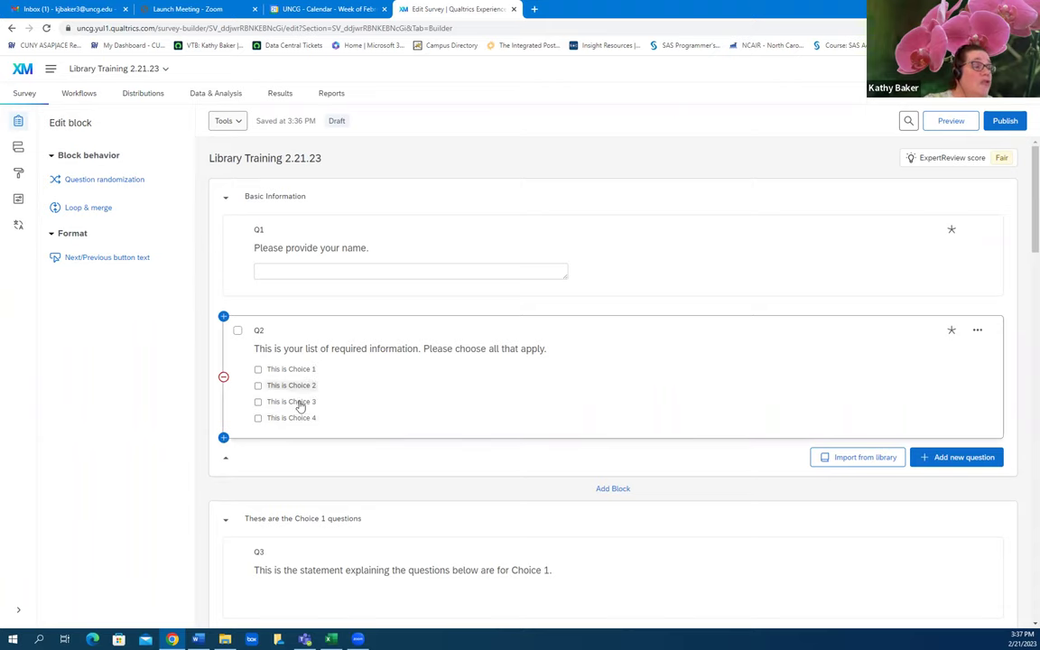
scroll(325, 436, "down", 3)
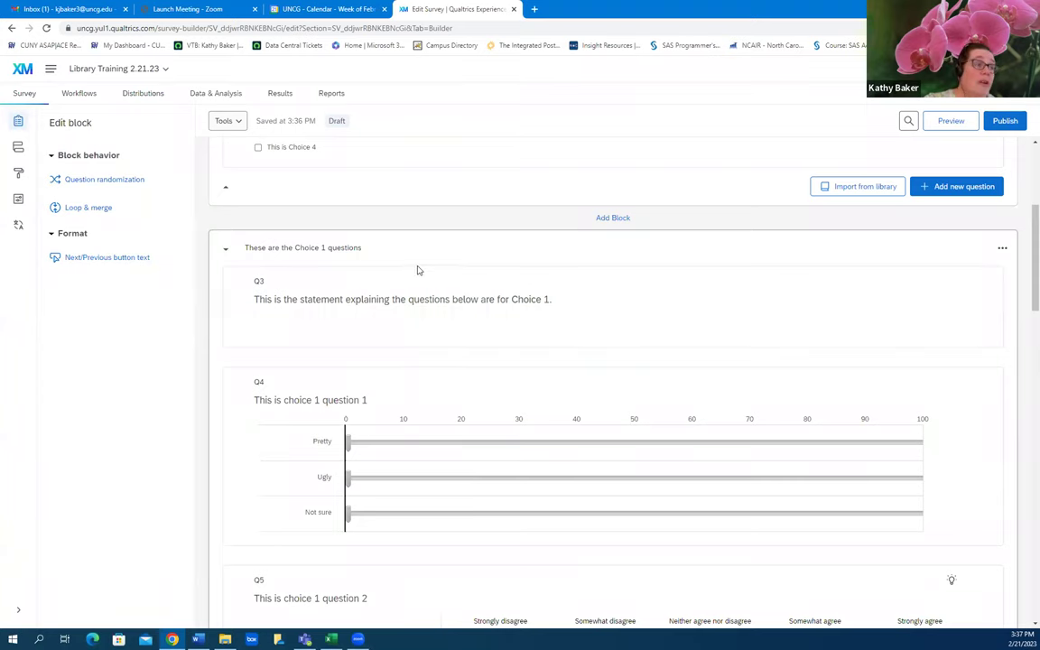
scroll(418, 271, "up", 3)
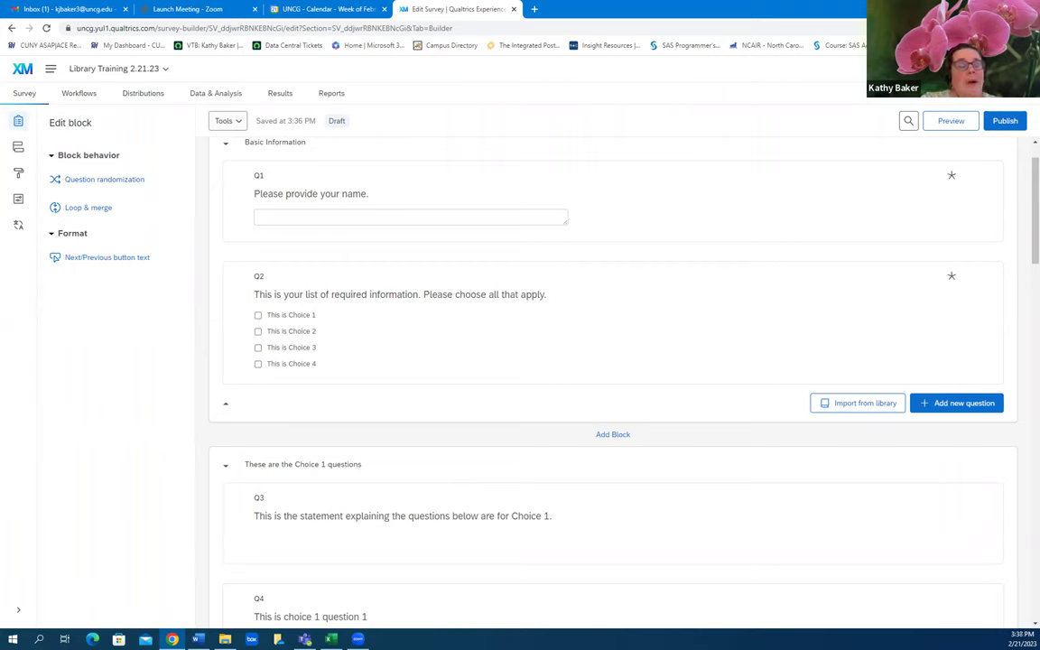
left_click(242, 287)
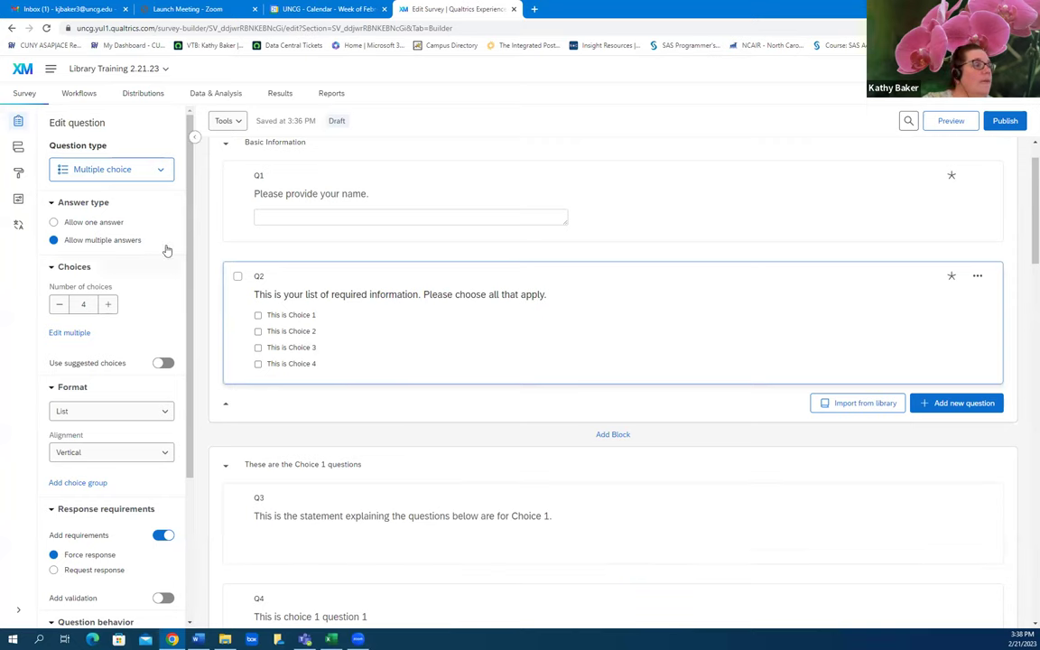
Open the survey flow and add a branch below the Basic Information block.
left_click(18, 149)
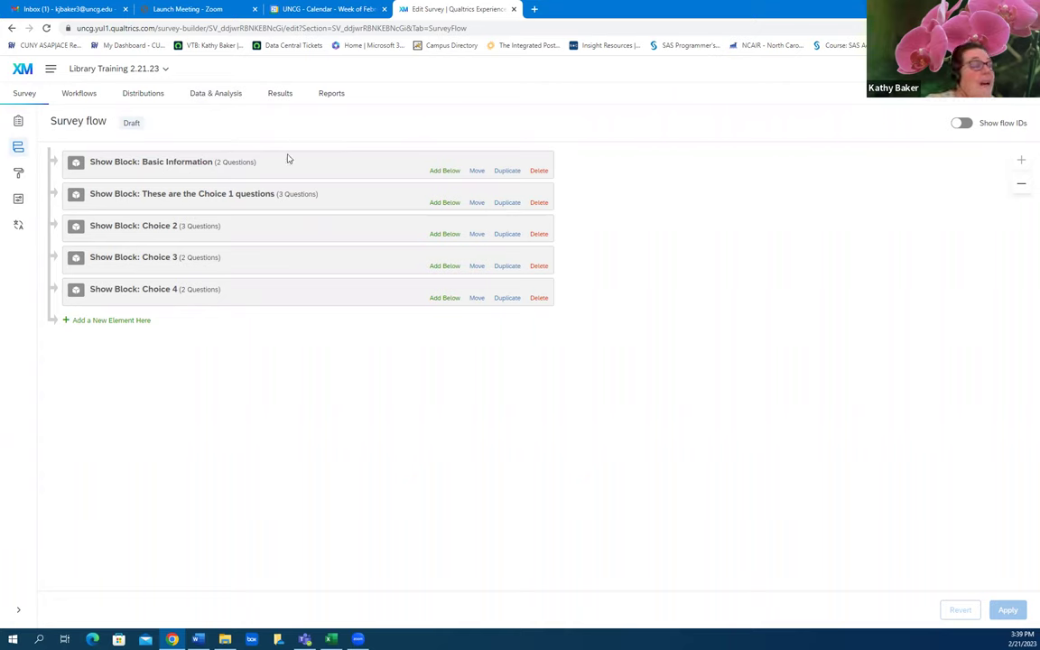
left_click(447, 172)
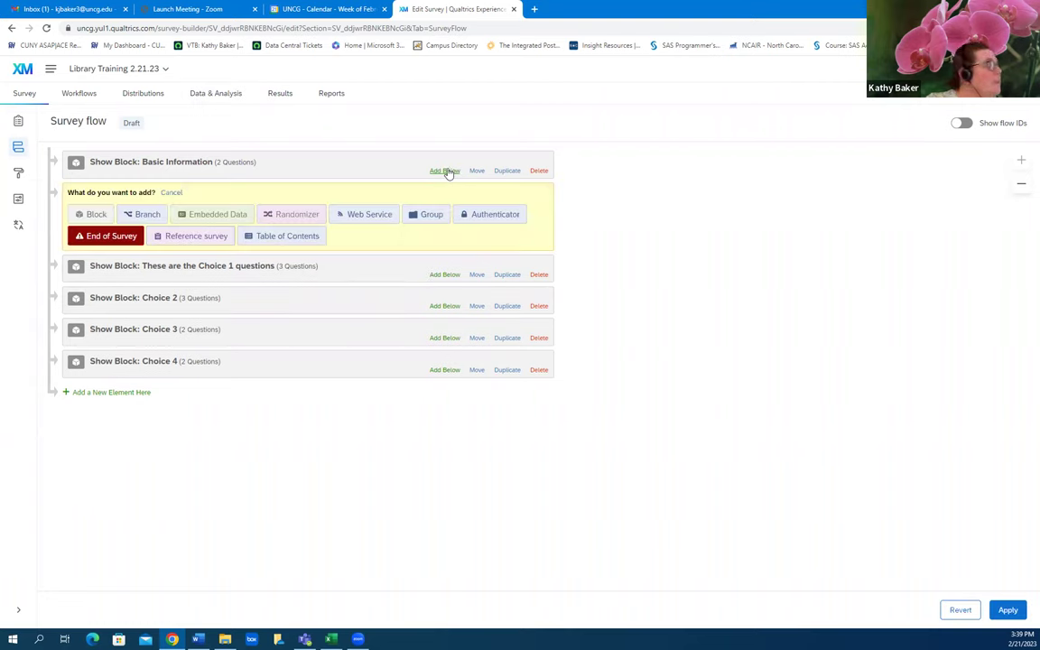
left_click(147, 217)
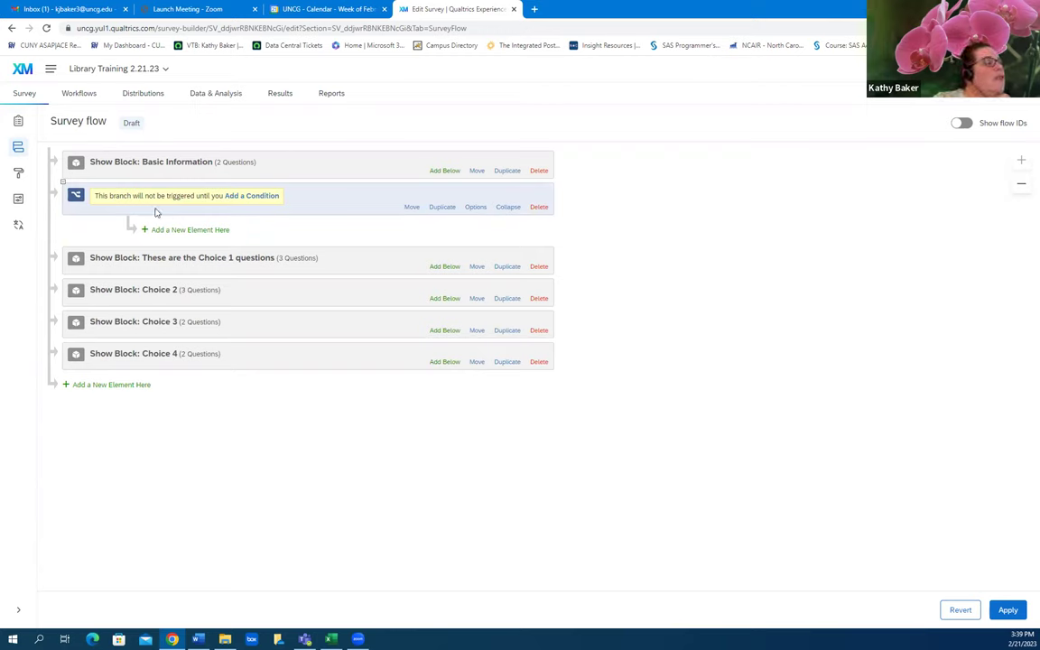
Set the branch condition to question Q2, "This is Choice 1", Is Selected.
left_click(256, 197)
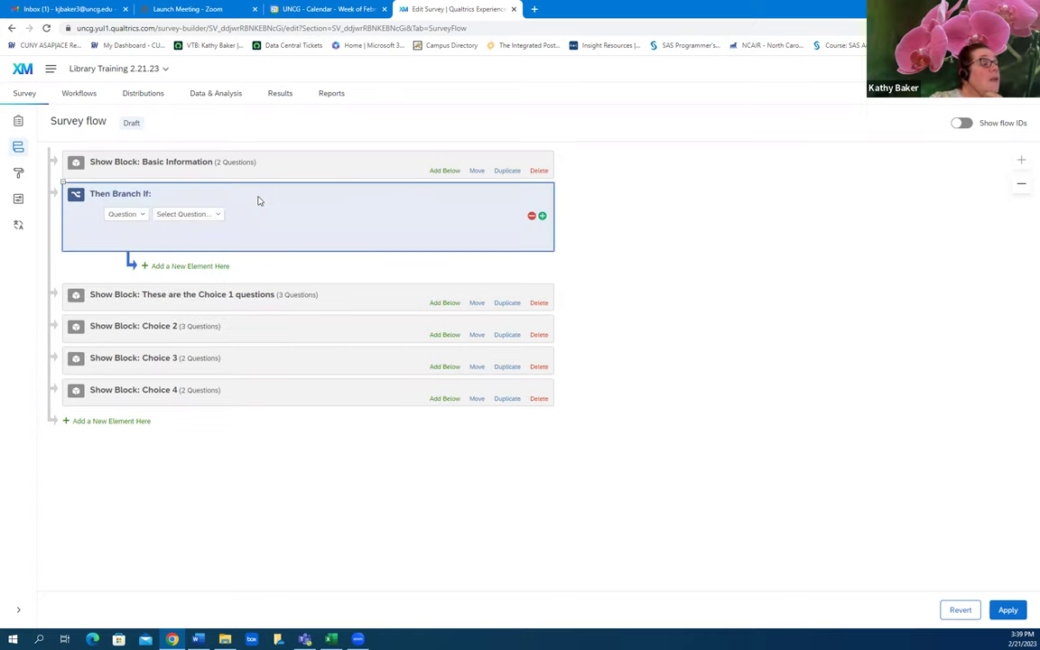
left_click(141, 215)
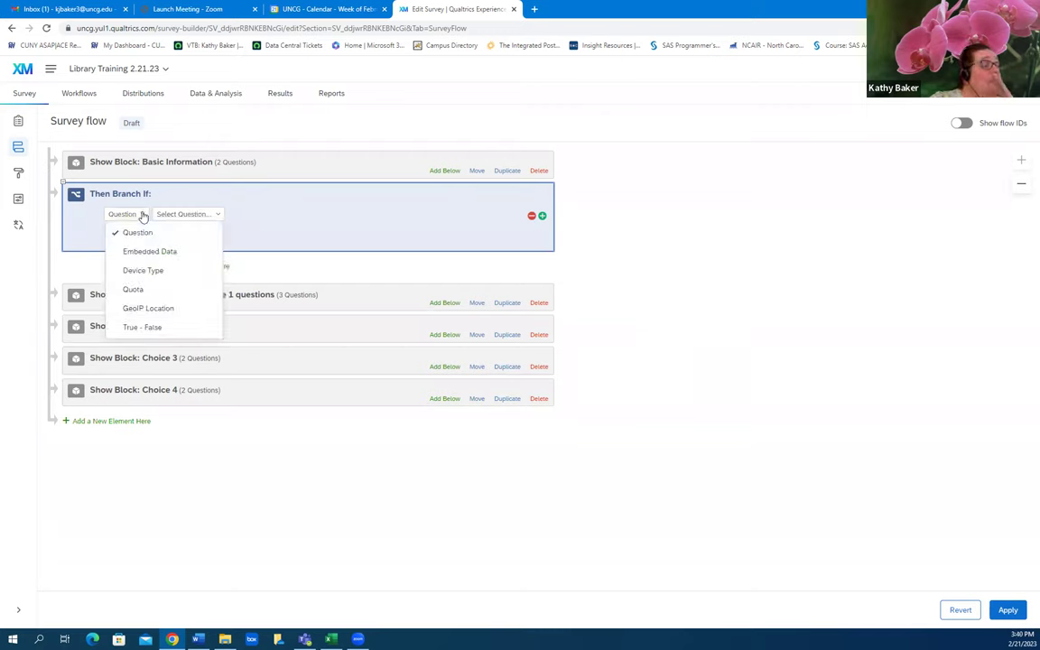
left_click(216, 223)
left_click(218, 214)
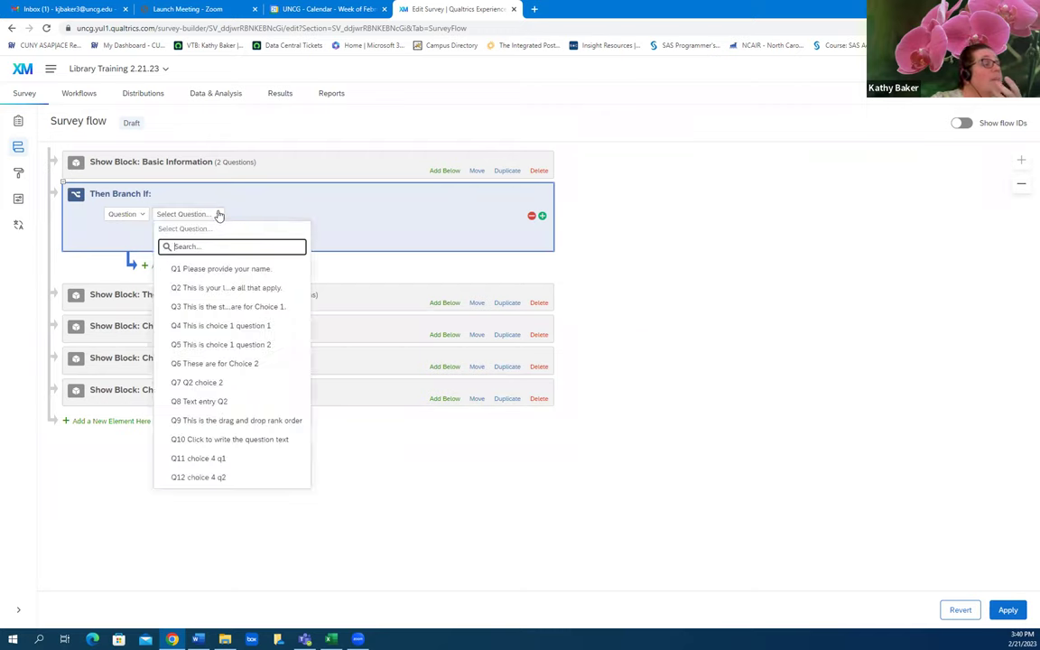
left_click(242, 288)
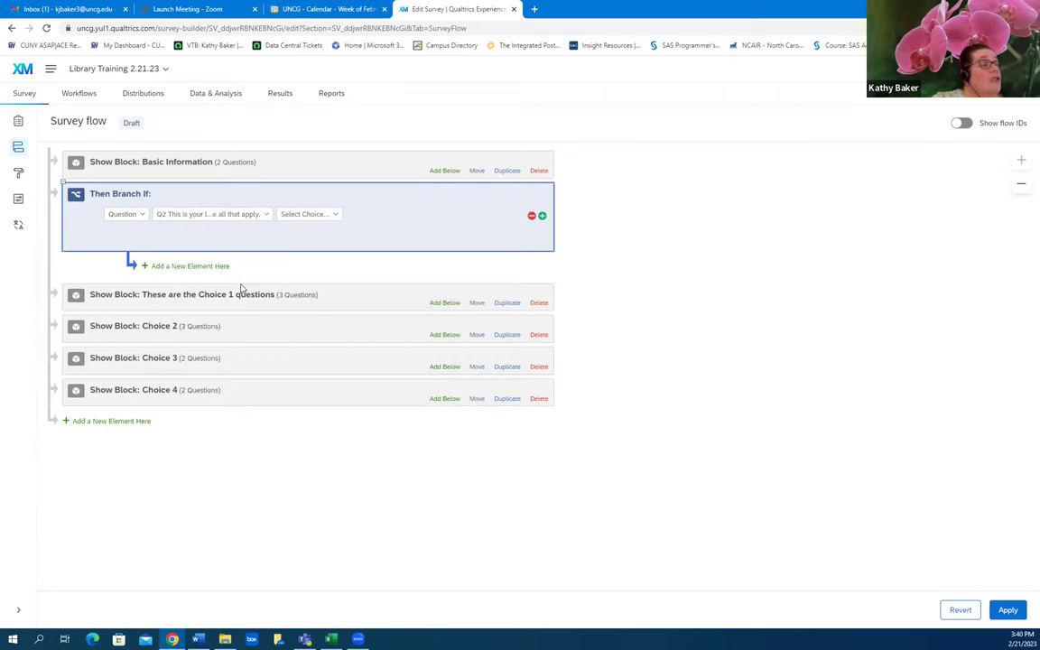
left_click(332, 216)
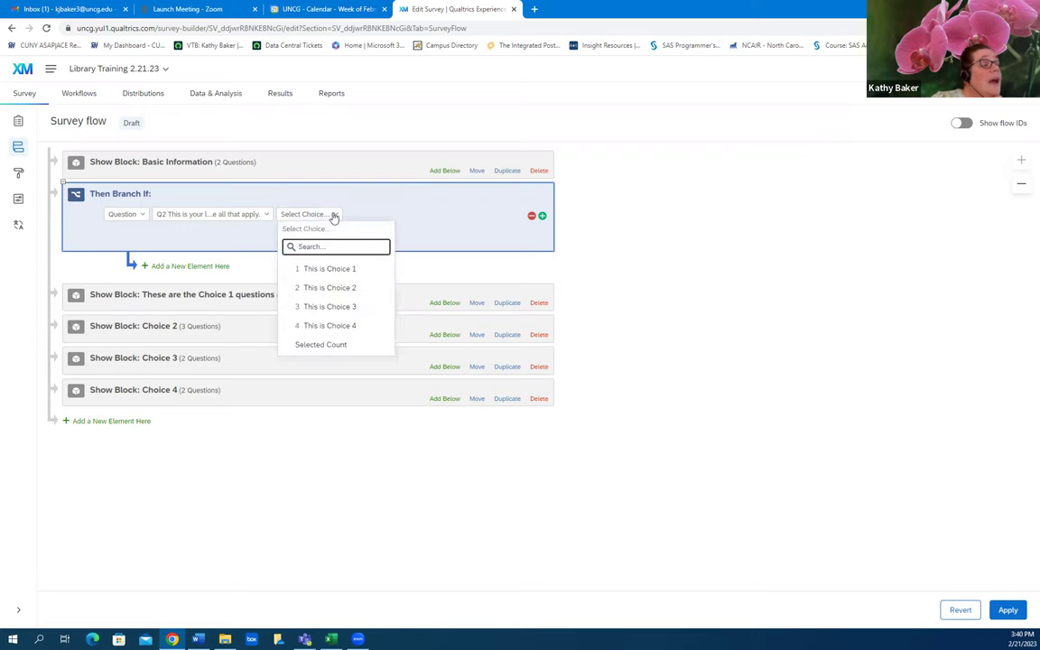
left_click(340, 271)
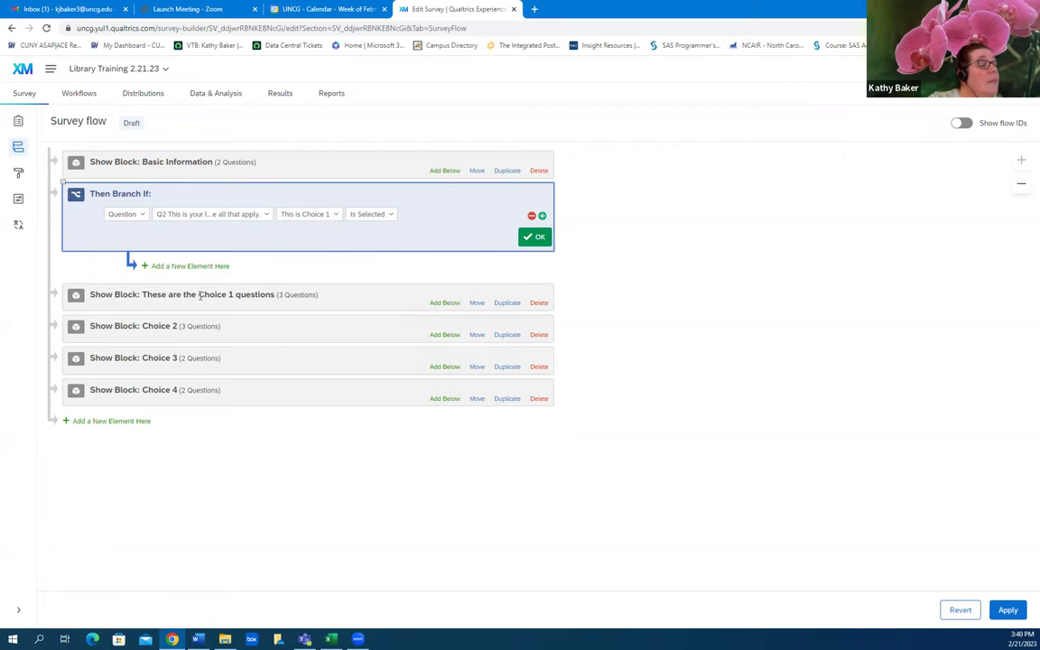
left_click(533, 237)
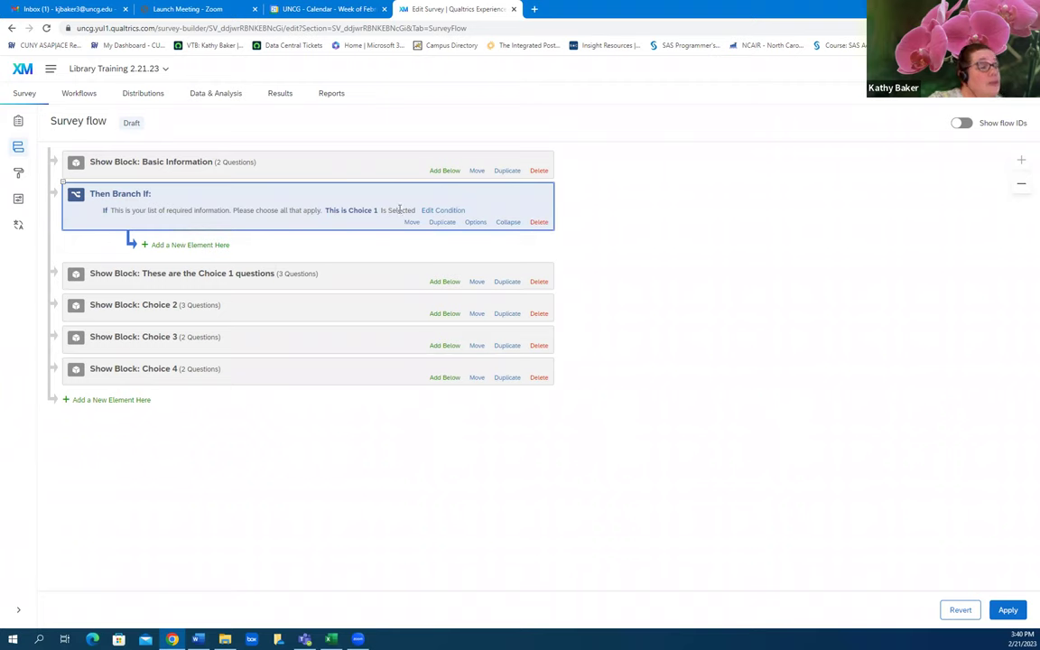
Add a block element inside the branch that shows "These are the Choice 1 questions".
left_click(191, 245)
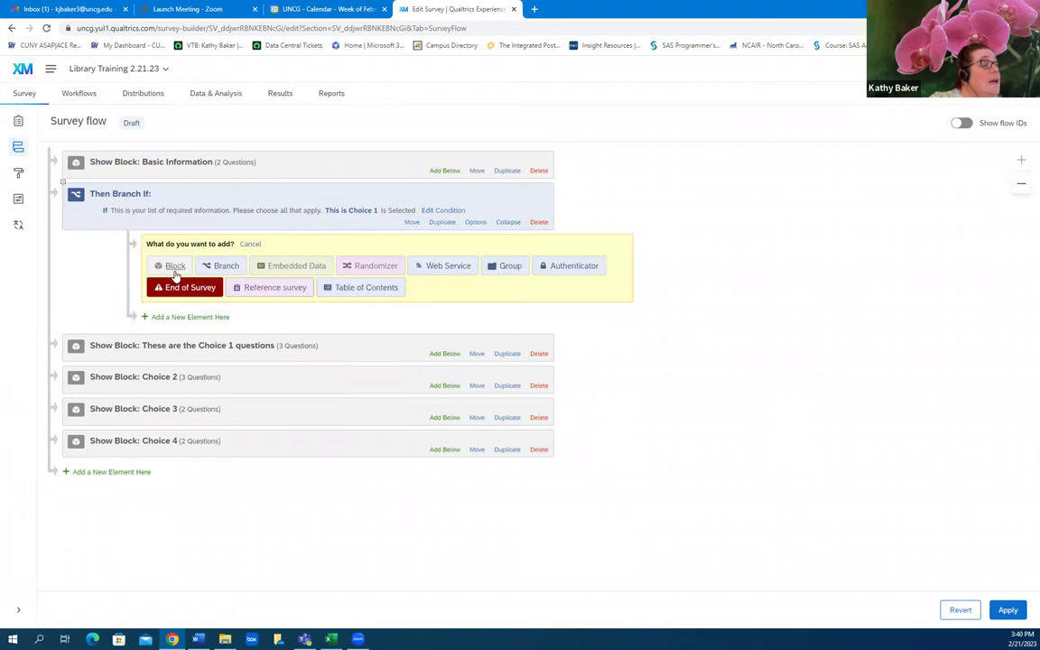
left_click(174, 267)
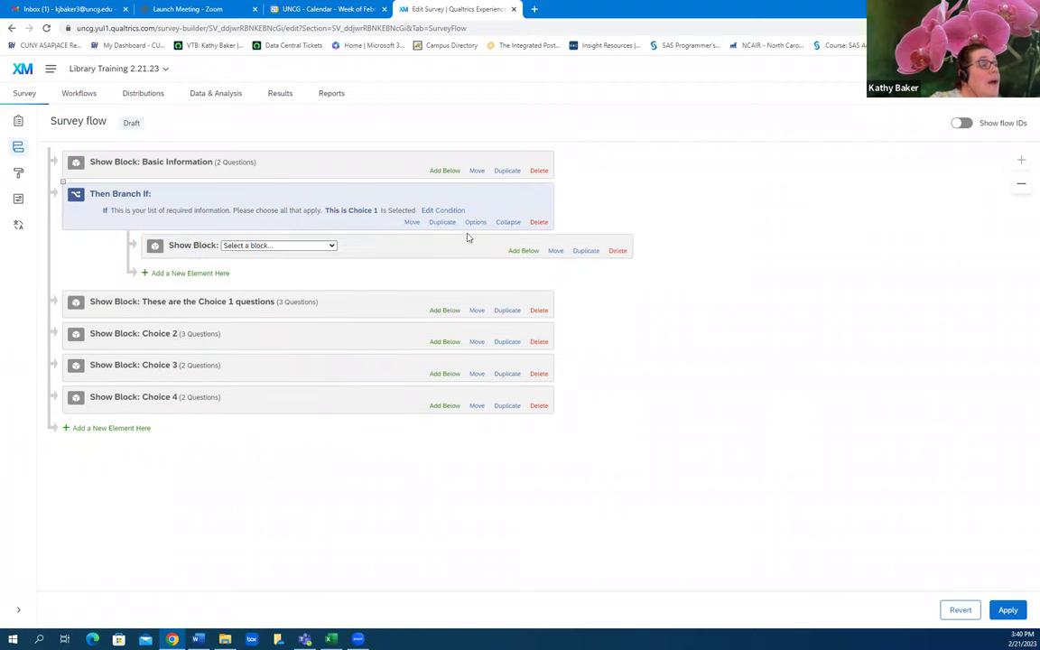
left_click(330, 245)
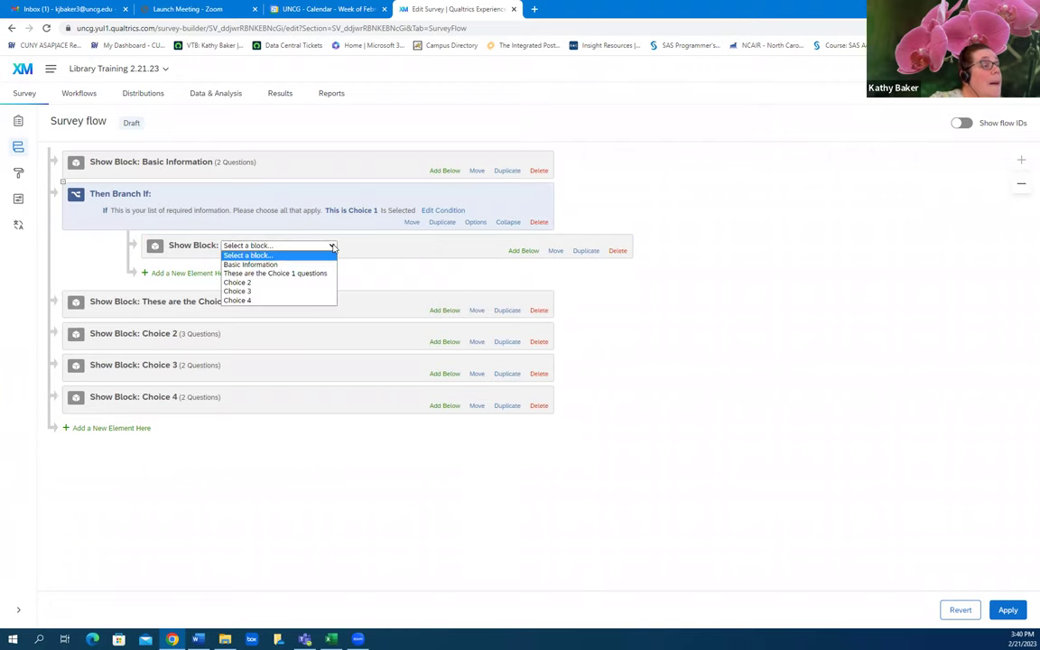
left_click(306, 274)
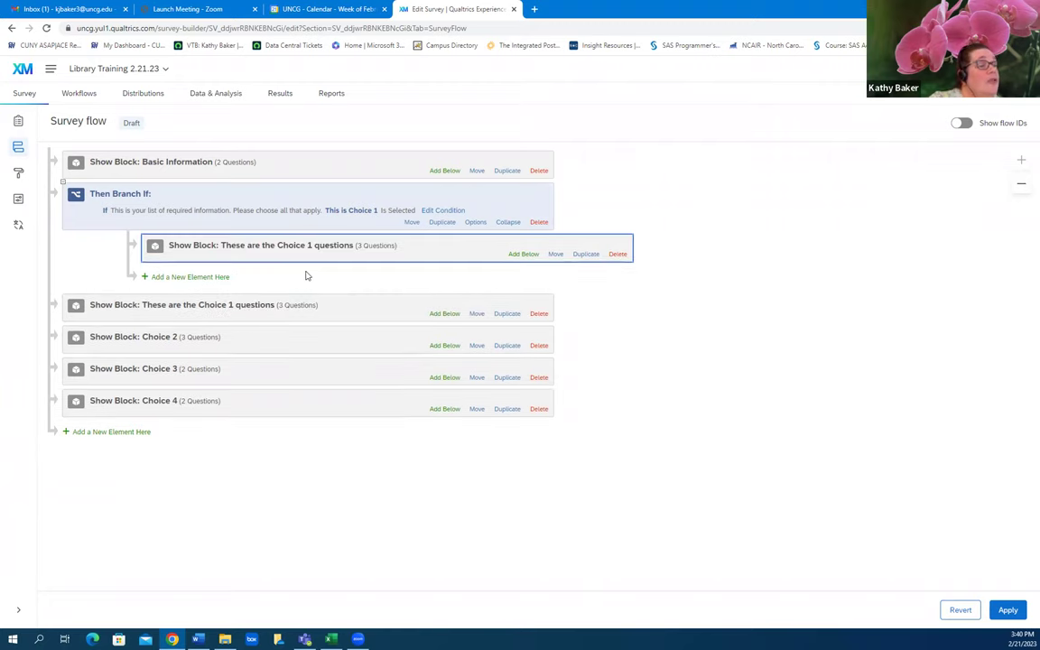
Delete the duplicate Choice 1 block nested in the branch and move the original "These are the Choice 1 questions" block into that branch.
left_click(617, 254)
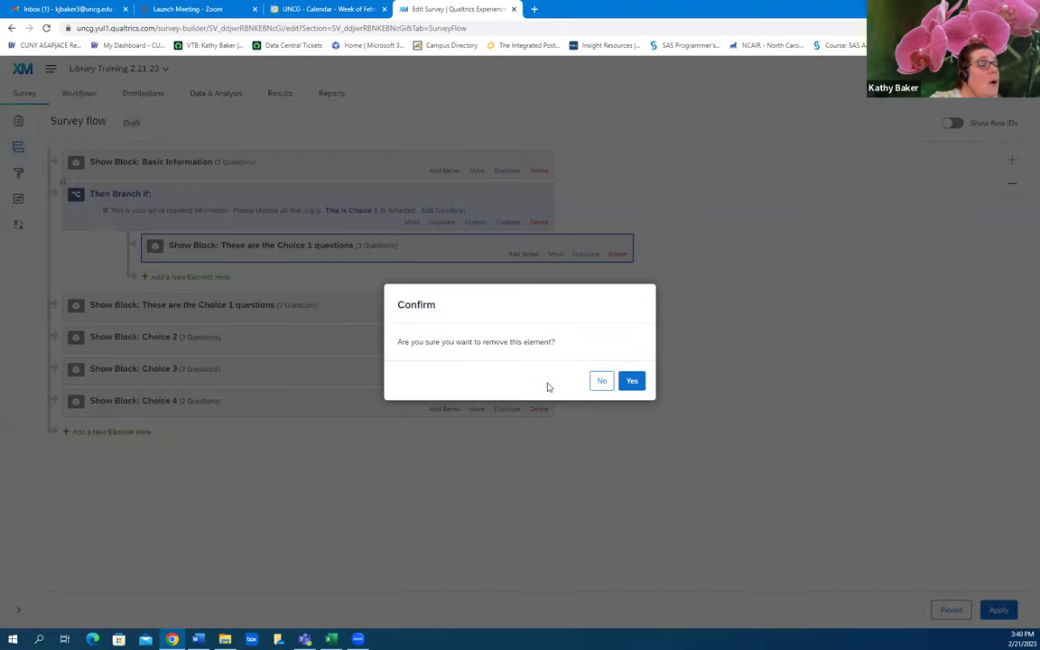
left_click(632, 380)
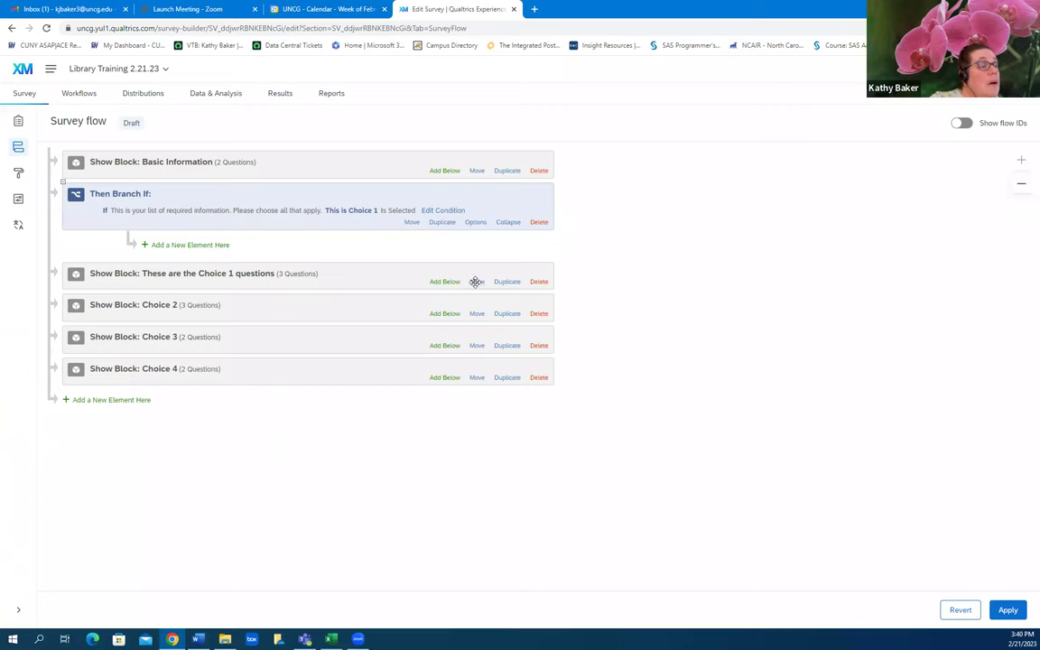
left_click_drag(476, 283, 476, 251)
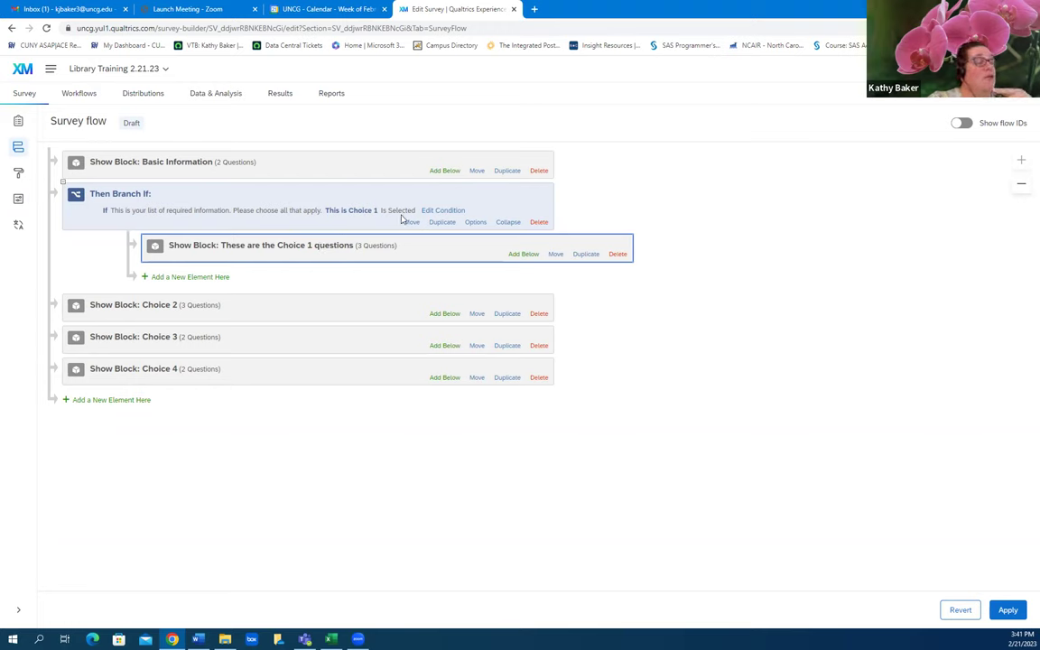
Add a branch below Basic Information for Q2, "This is Choice 2", Is Selected, and move the Choice 2 block into it.
left_click(442, 172)
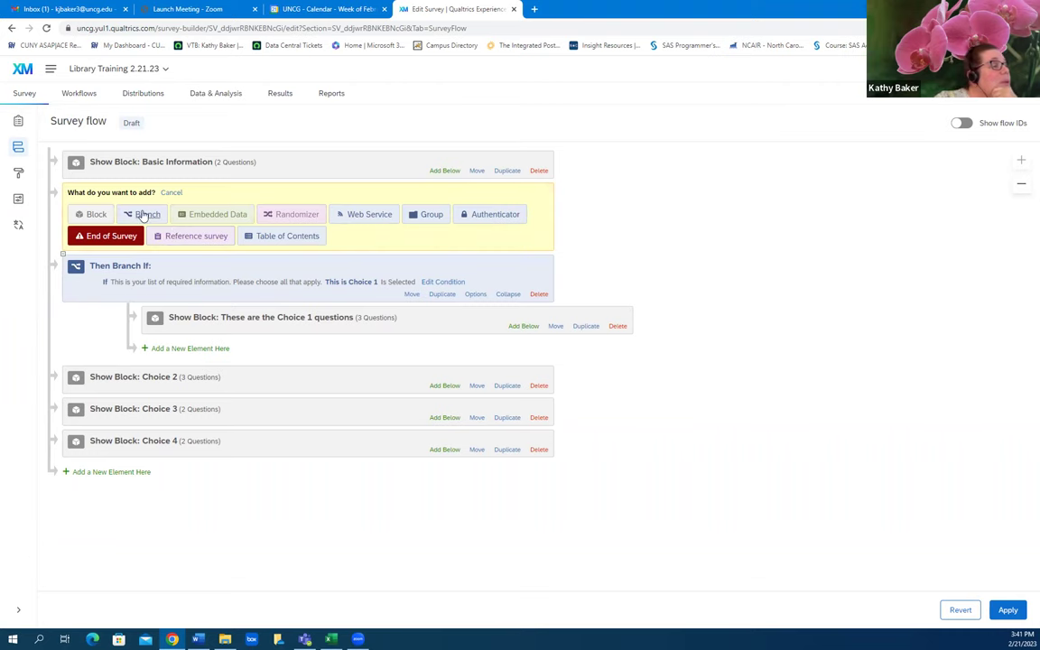
left_click(144, 214)
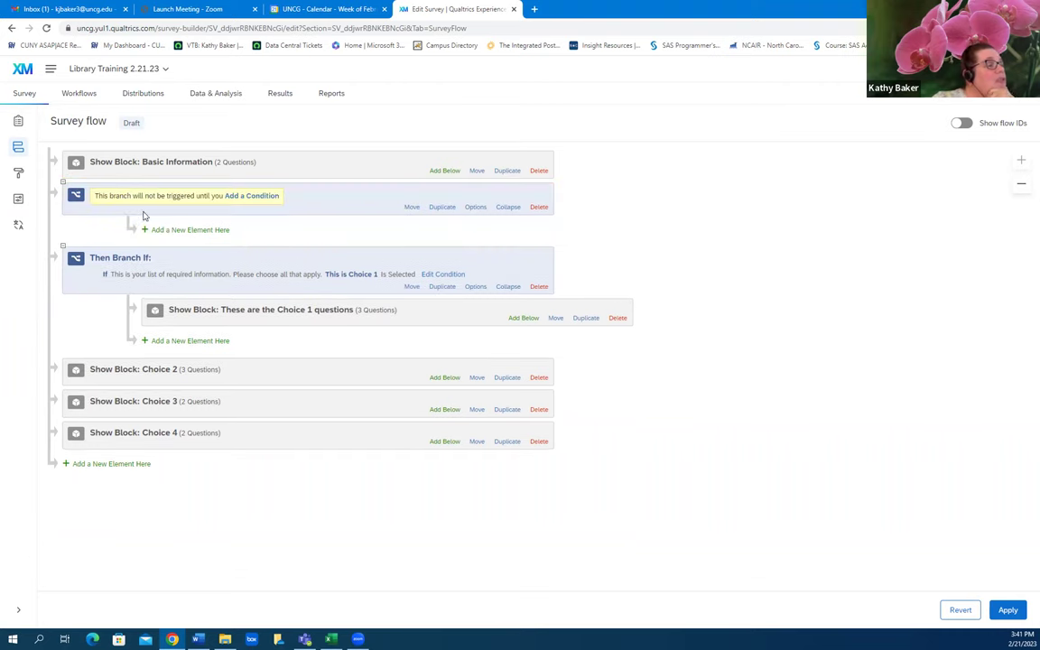
left_click(253, 197)
left_click(216, 216)
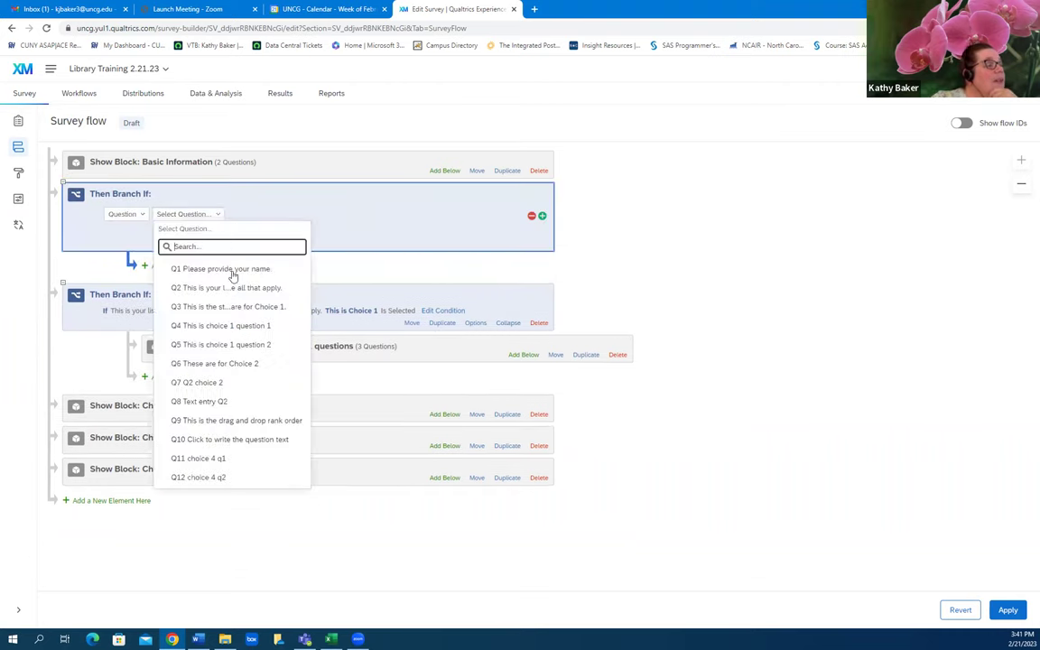
left_click(239, 287)
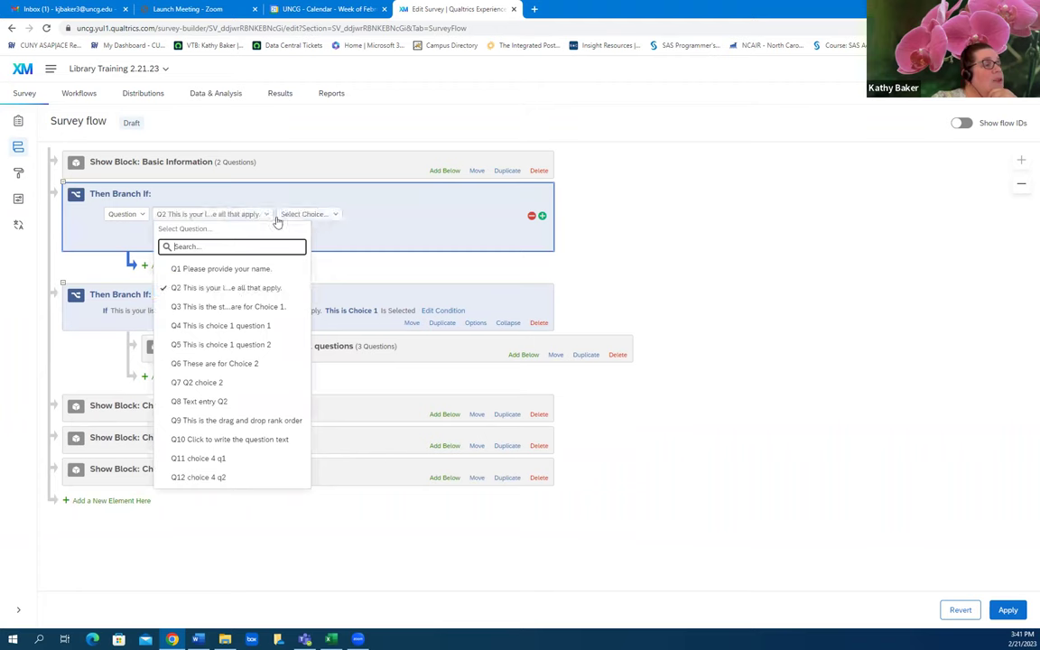
left_click(331, 216)
left_click(347, 287)
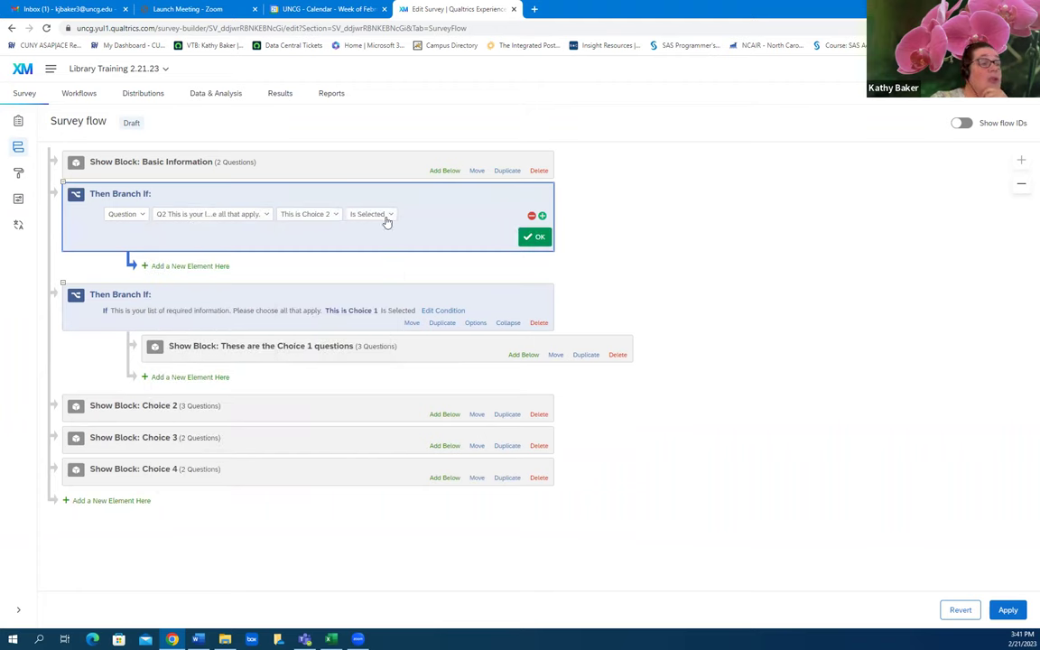
left_click(536, 237)
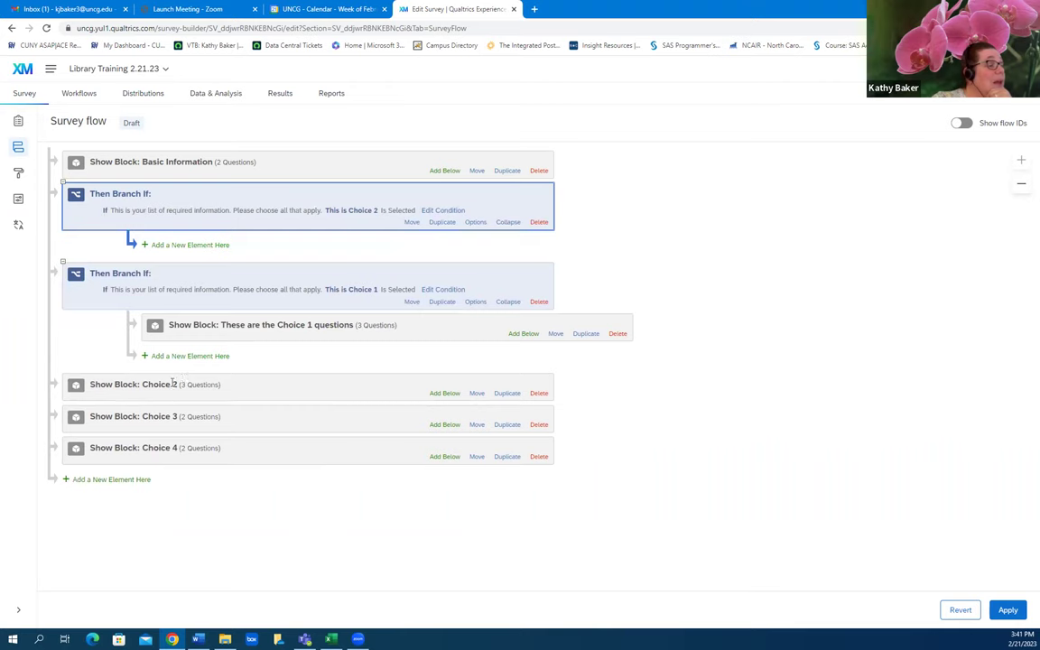
left_click_drag(478, 393, 462, 258)
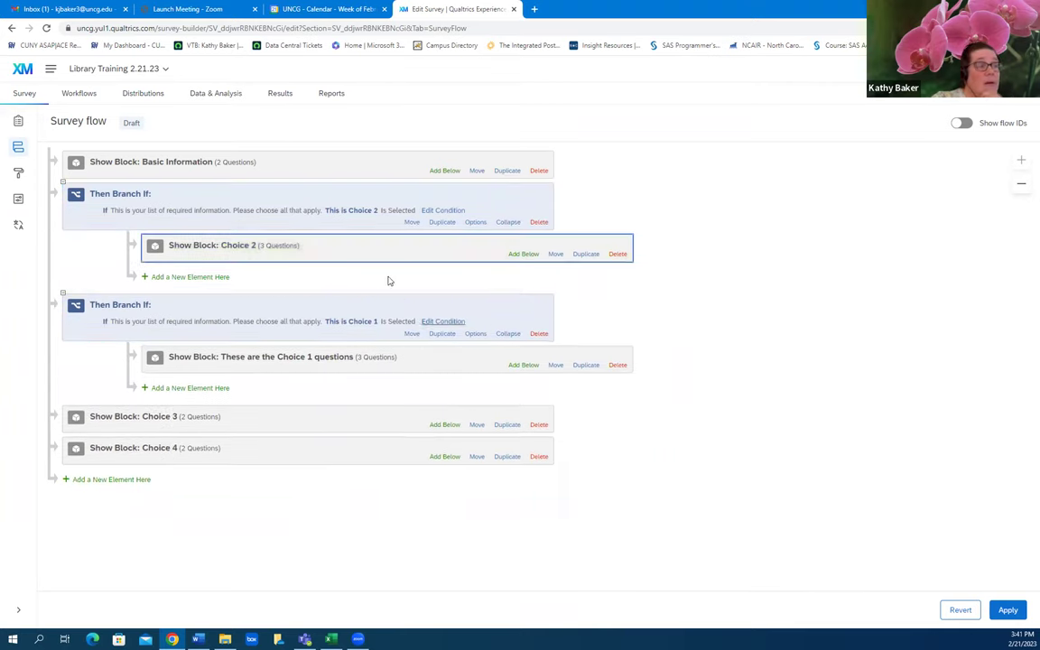
Add a branch below Basic Information for Q2, "This is Choice 3", Is Selected, and move the Choice 3 block into it.
left_click(445, 171)
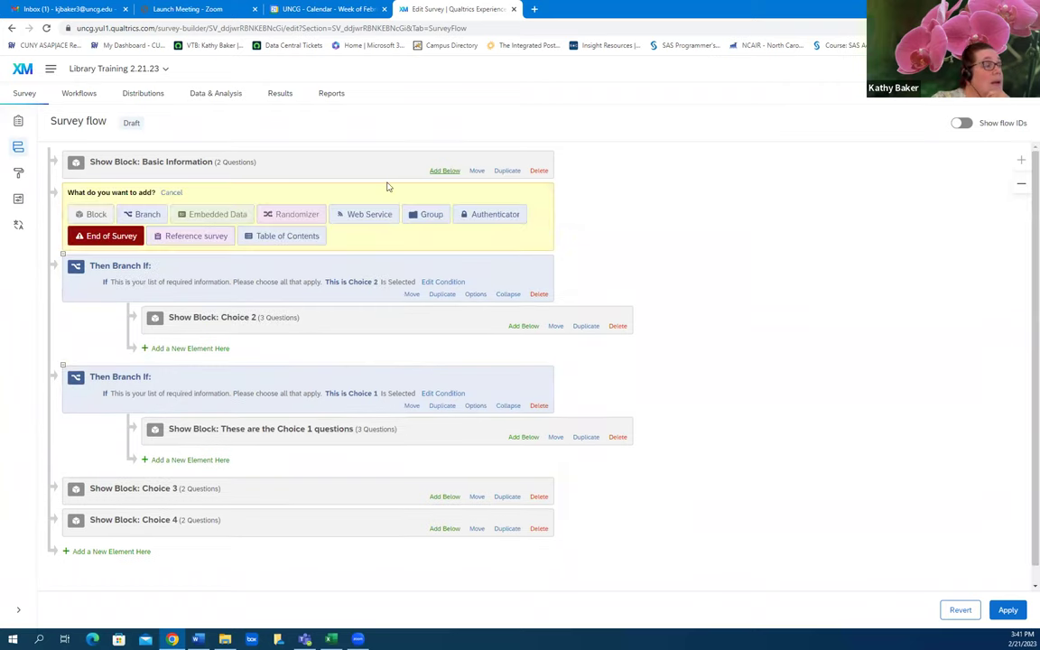
left_click(143, 213)
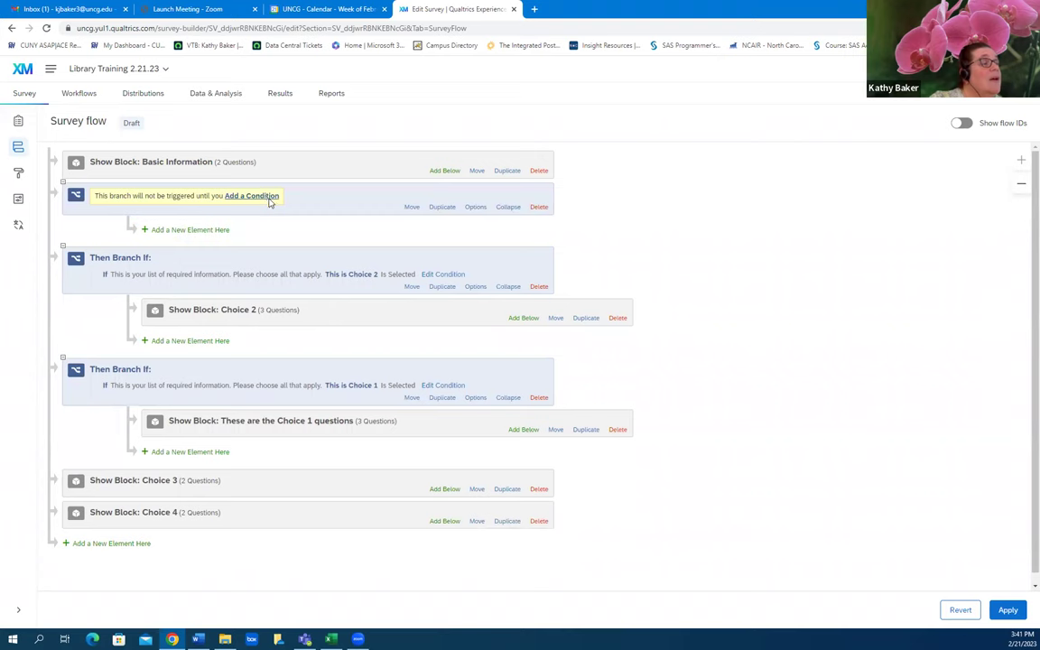
left_click(257, 196)
left_click(216, 215)
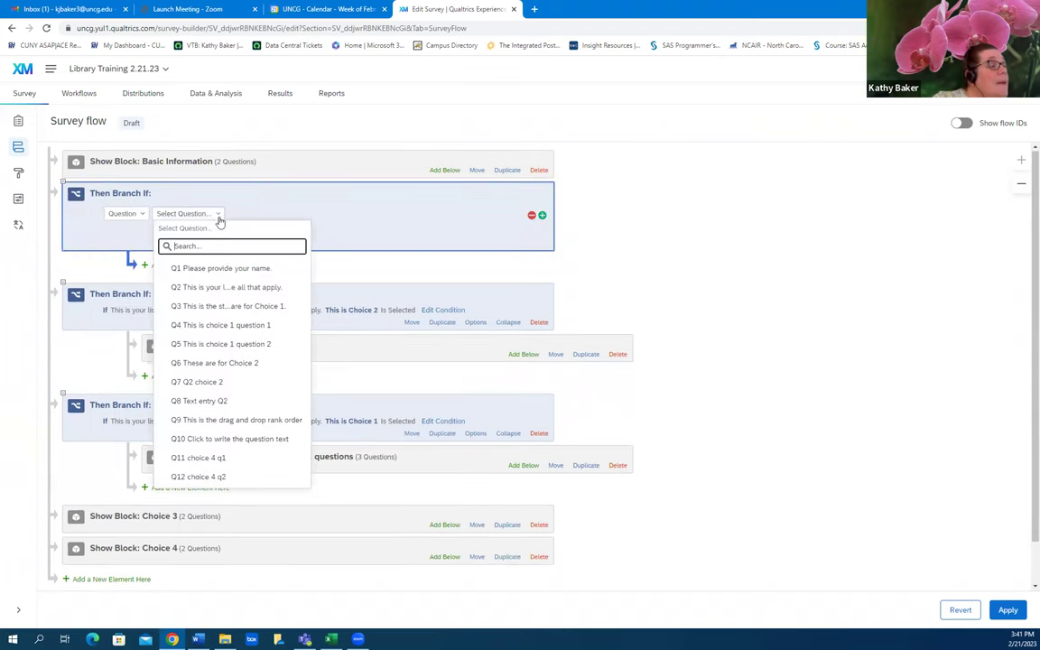
left_click(246, 287)
left_click(328, 215)
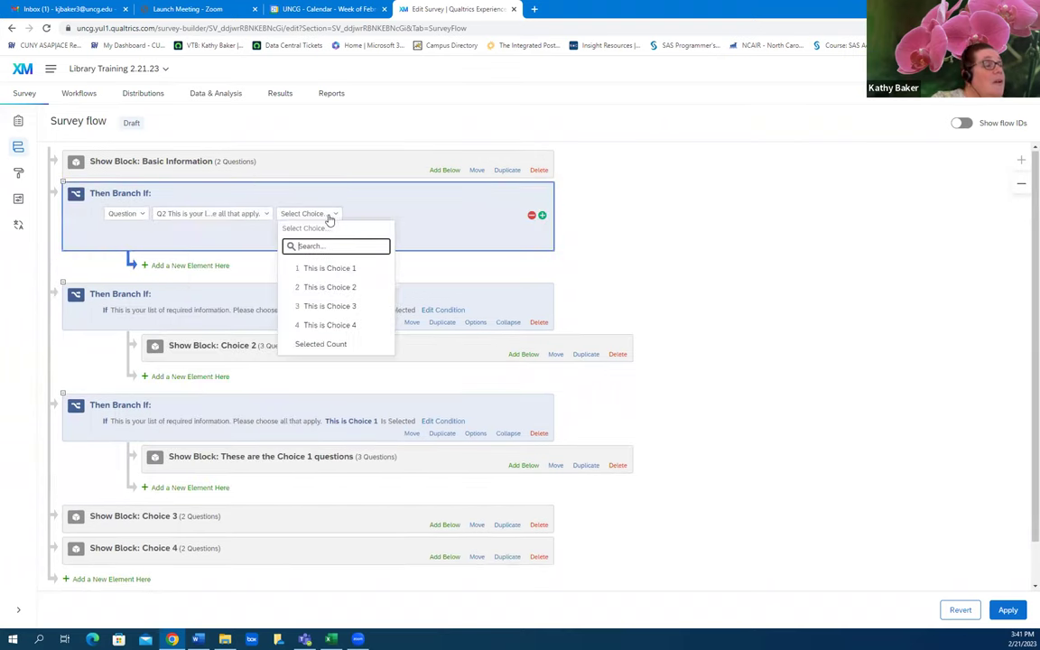
left_click(330, 306)
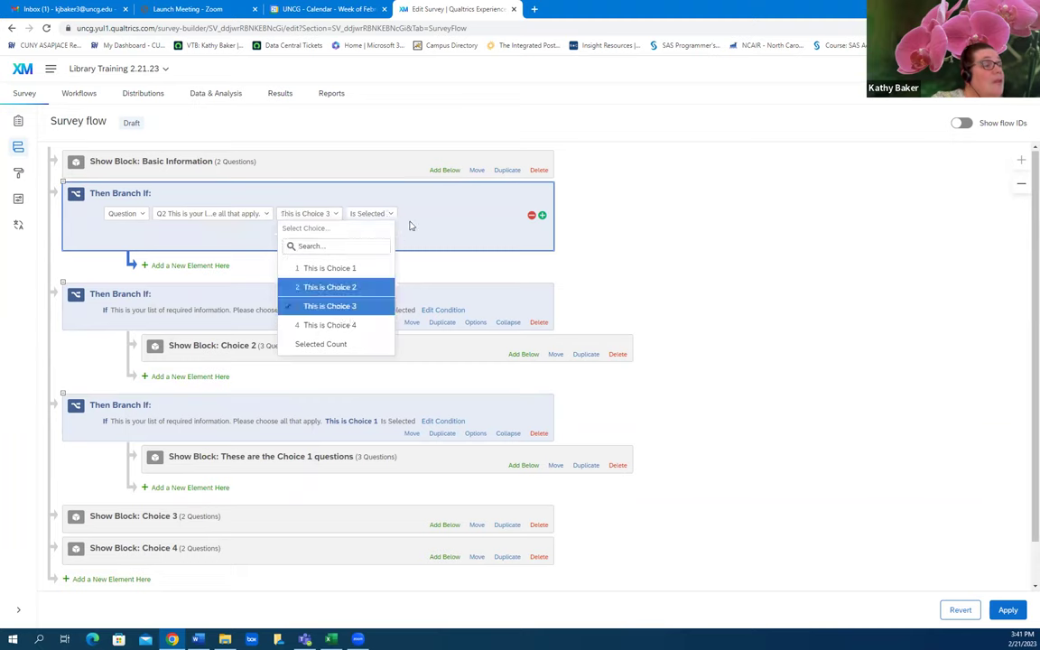
left_click(536, 236)
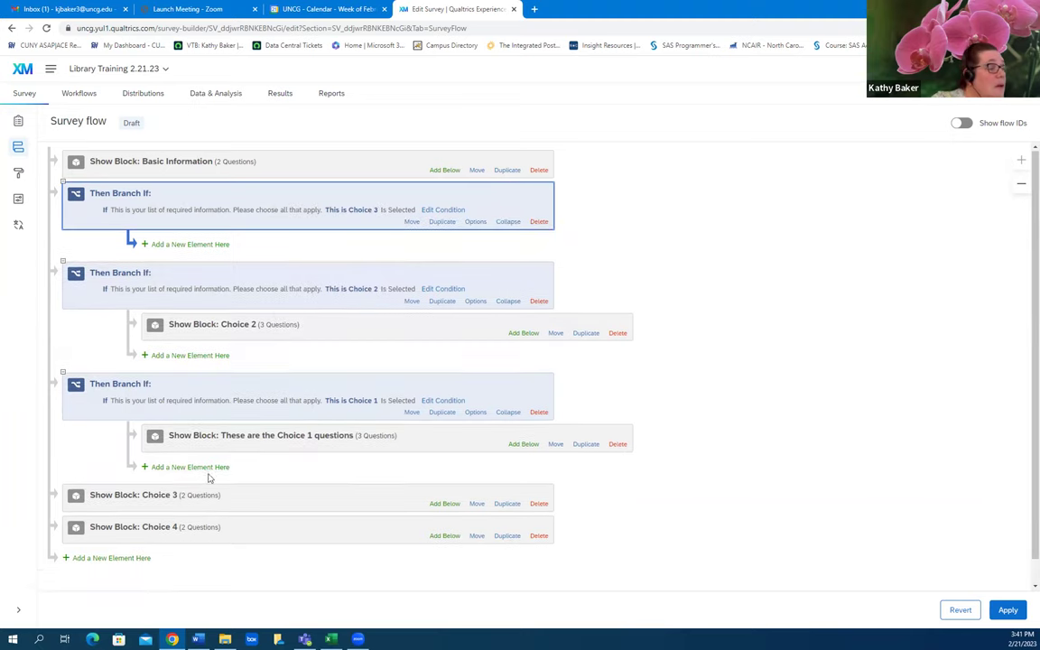
left_click_drag(477, 503, 444, 252)
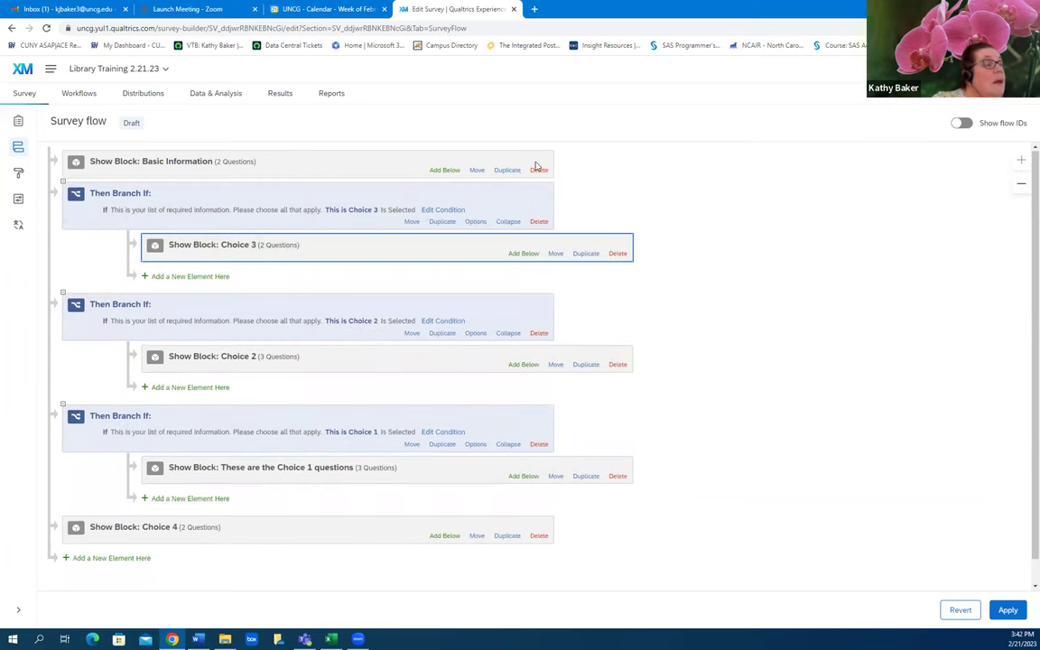
Add a branch below Basic Information for Q2, "This is Choice 4", Is Selected, and move the Choice 4 block into it.
left_click(448, 171)
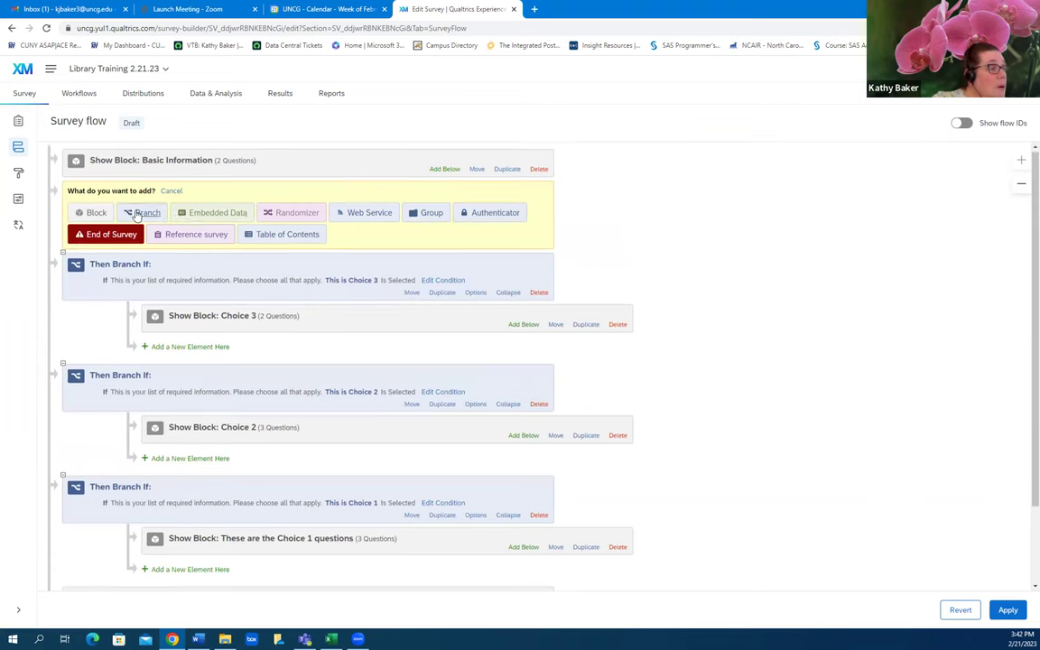
left_click(140, 210)
left_click(251, 193)
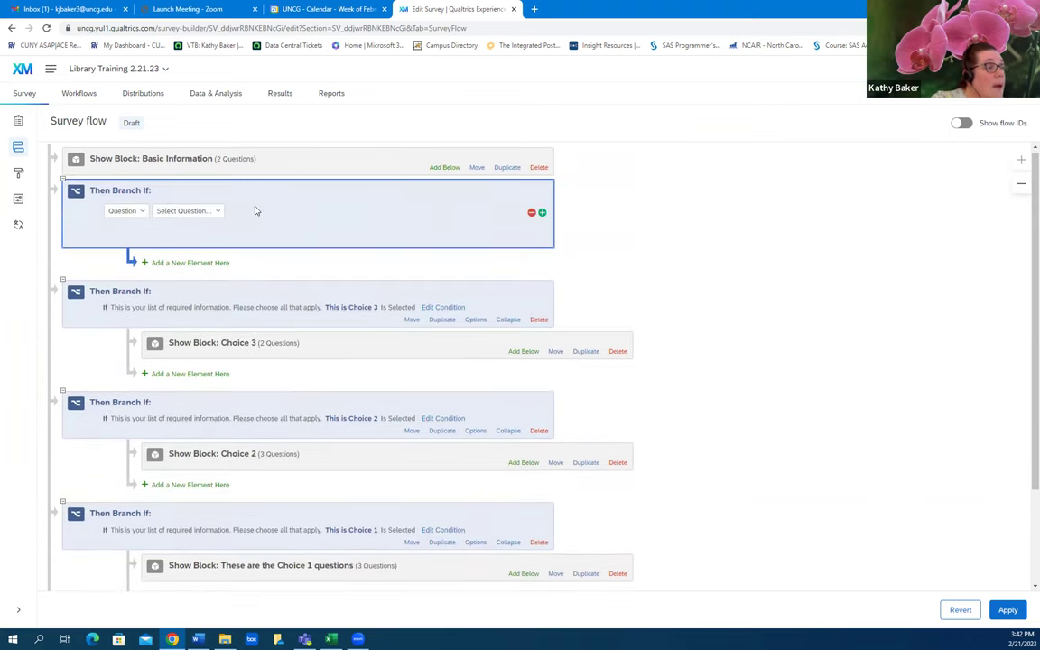
left_click(215, 213)
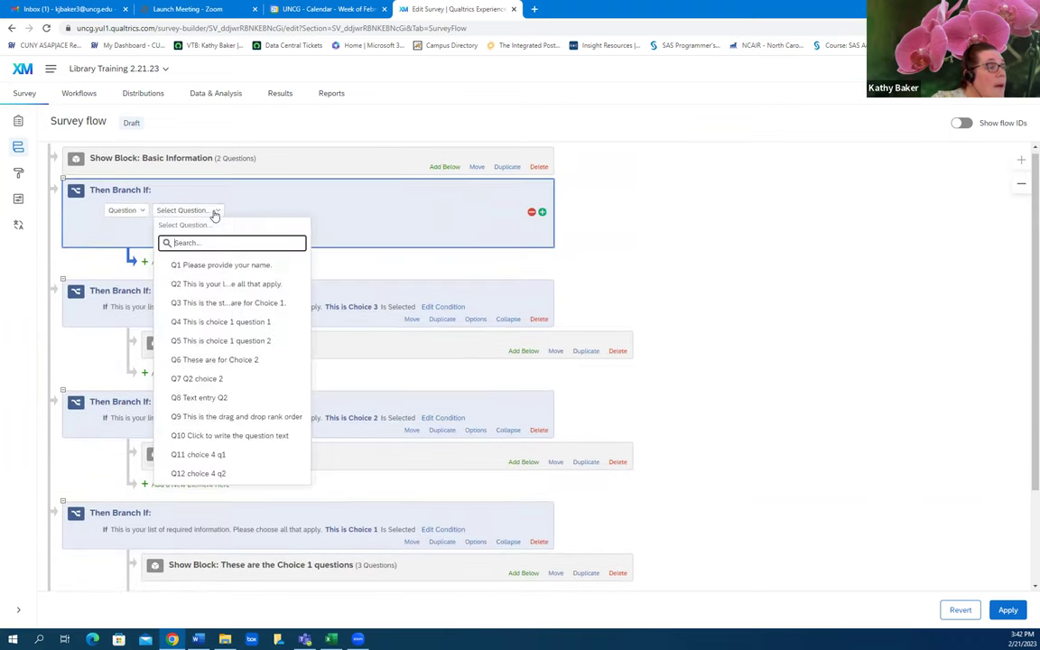
left_click(224, 286)
left_click(334, 211)
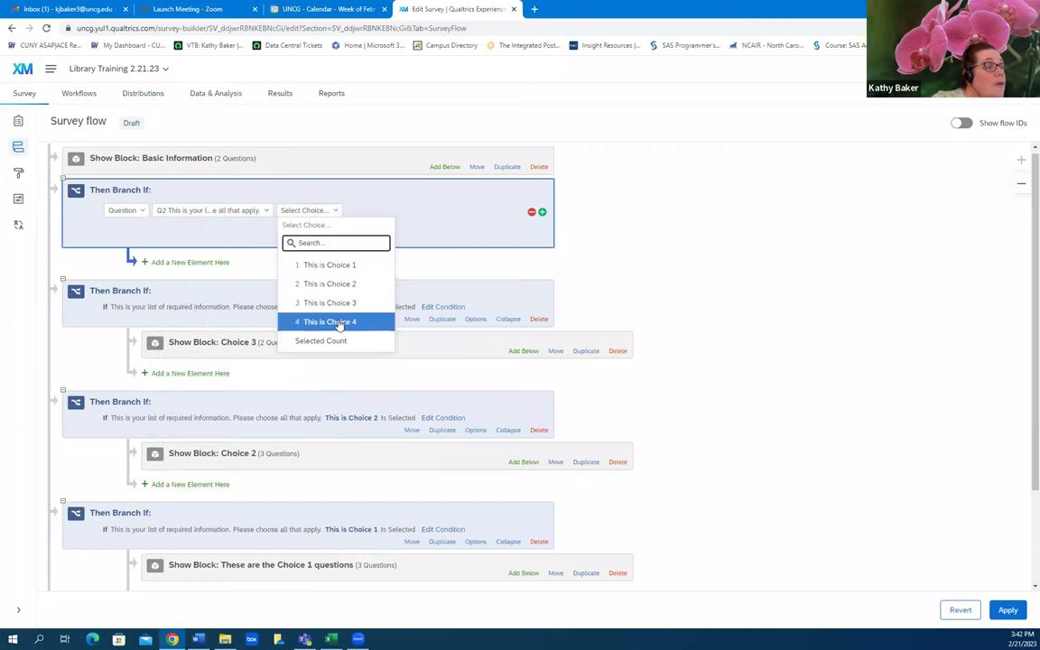
left_click(340, 323)
left_click(534, 232)
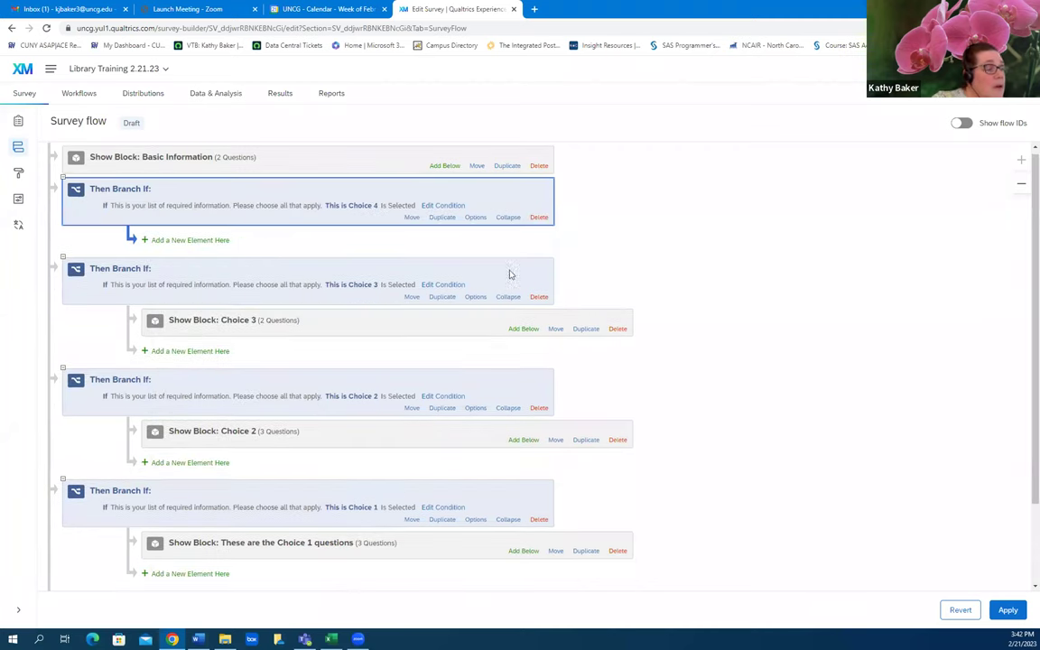
scroll(424, 506, "down", 1)
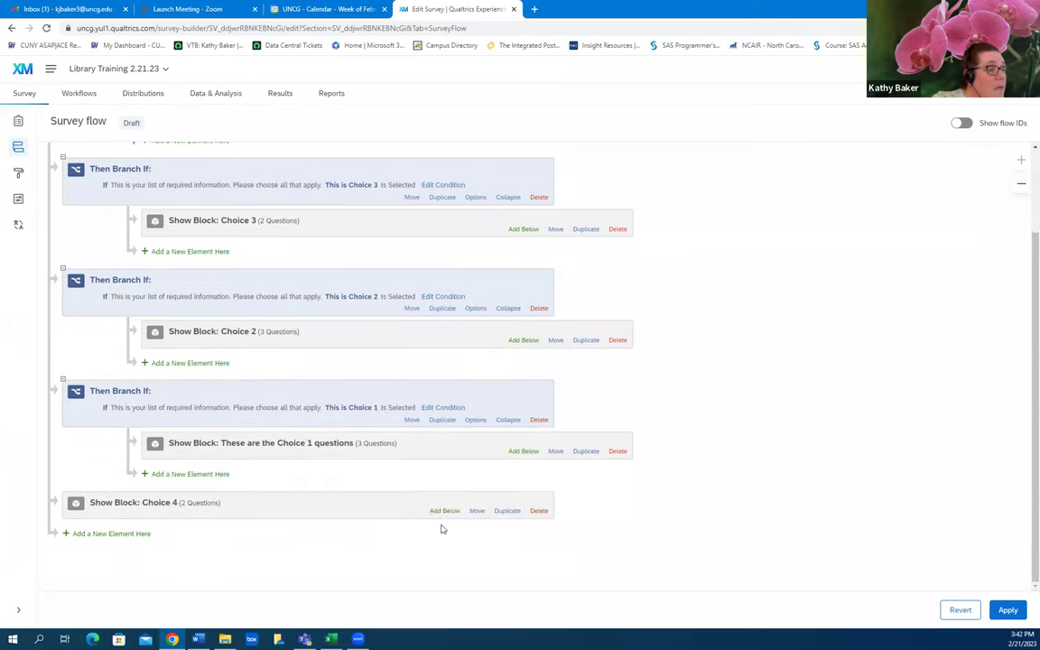
left_click_drag(477, 510, 481, 242)
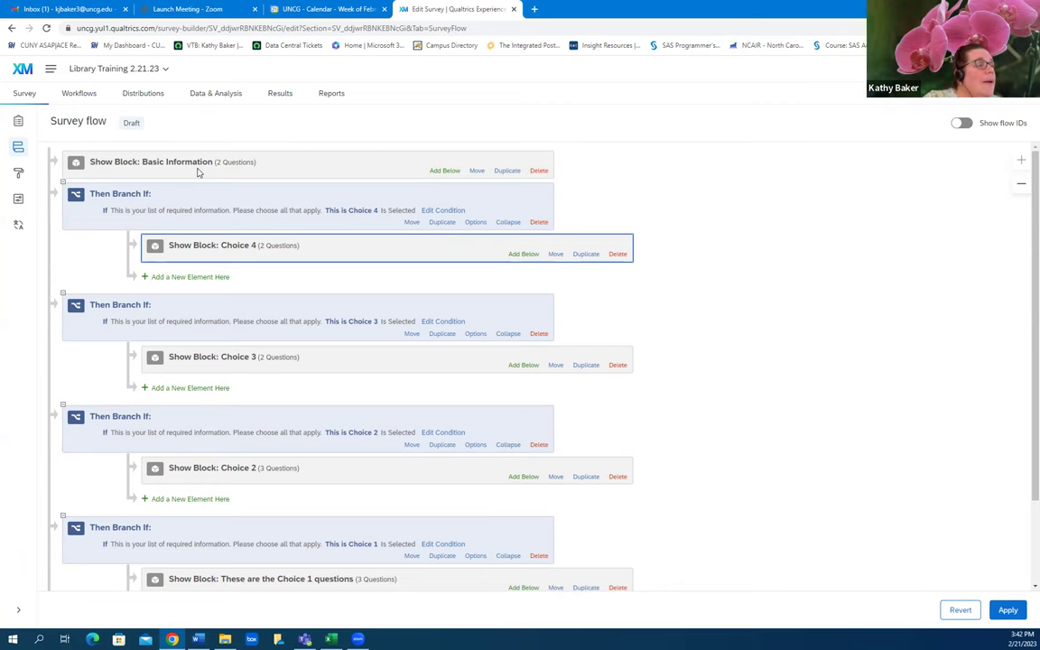
Reorder the branches below Basic Information to run Choice 1, Choice 2, Choice 3, Choice 4, all at the same level.
scroll(197, 175, "down", 2)
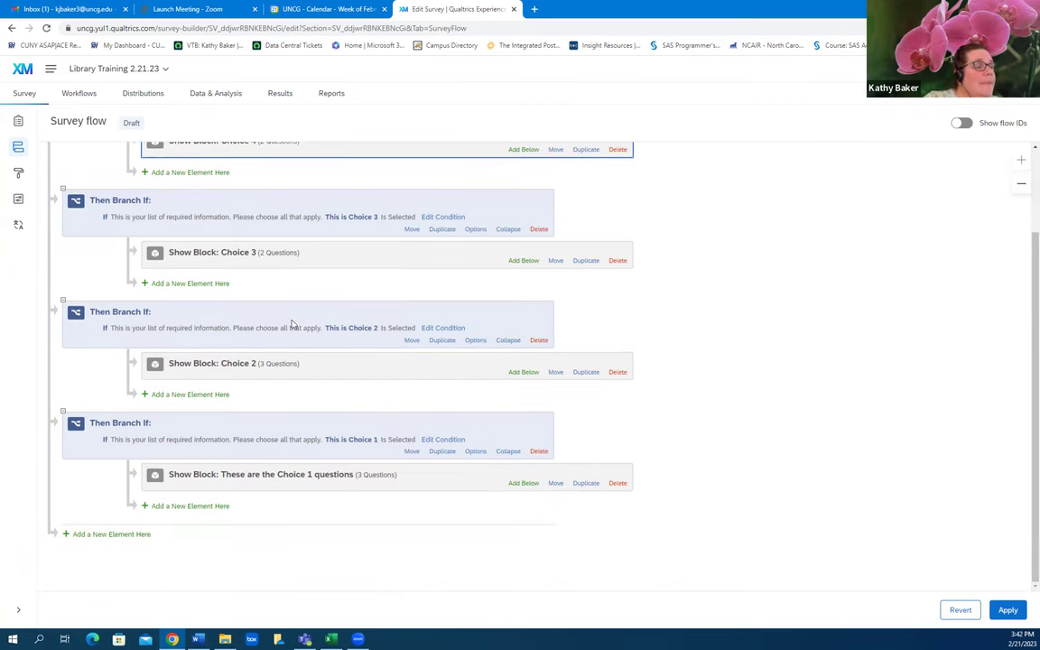
scroll(291, 324, "up", 2)
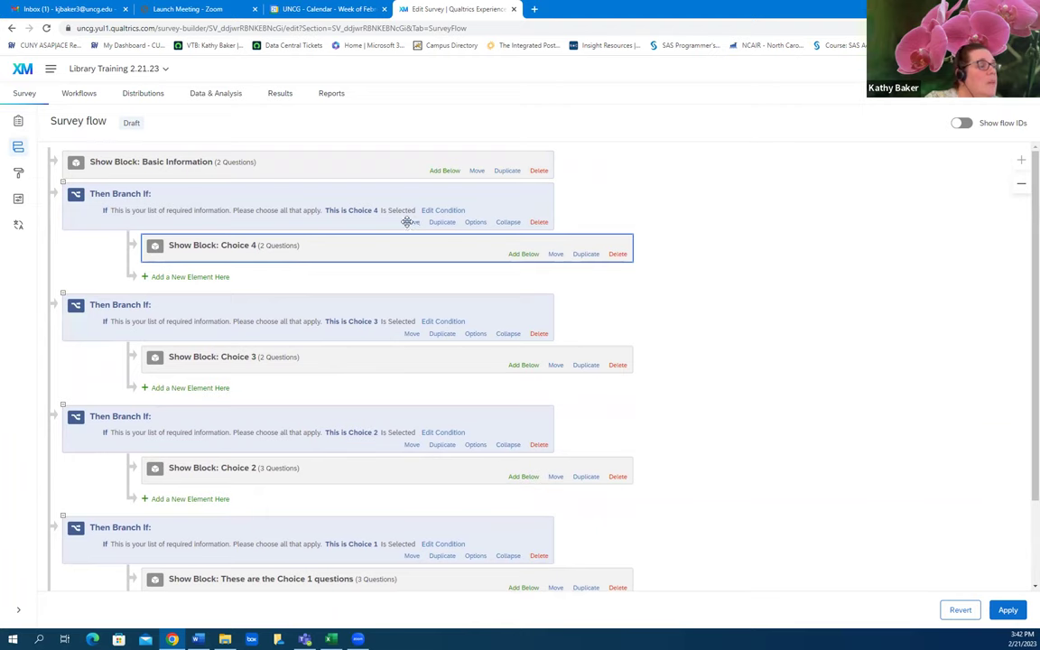
left_click_drag(410, 221, 365, 539)
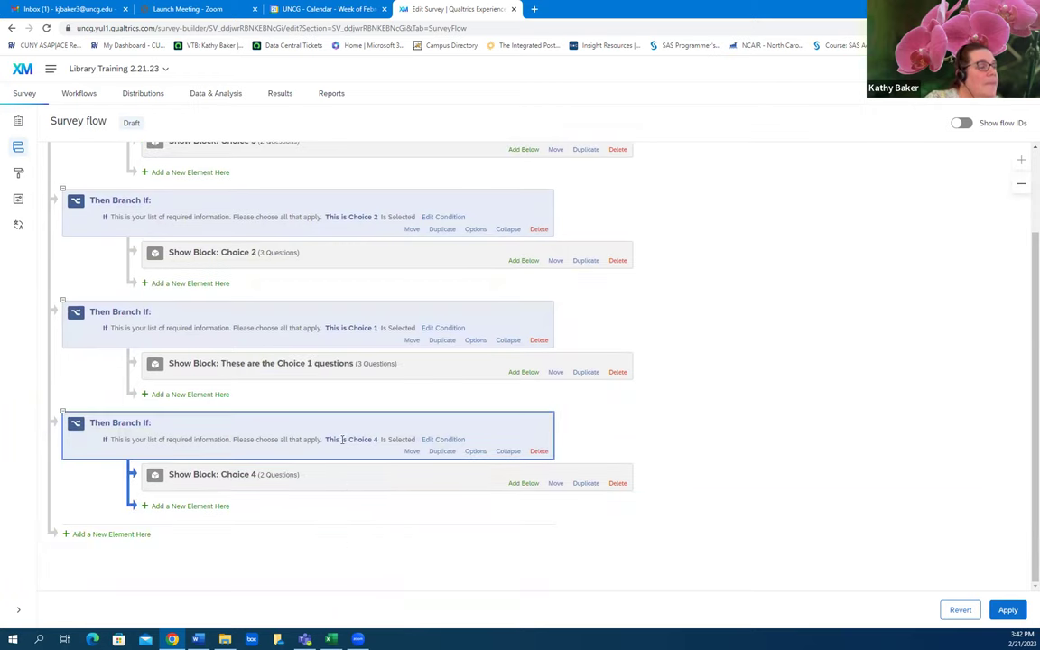
scroll(342, 439, "up", 2)
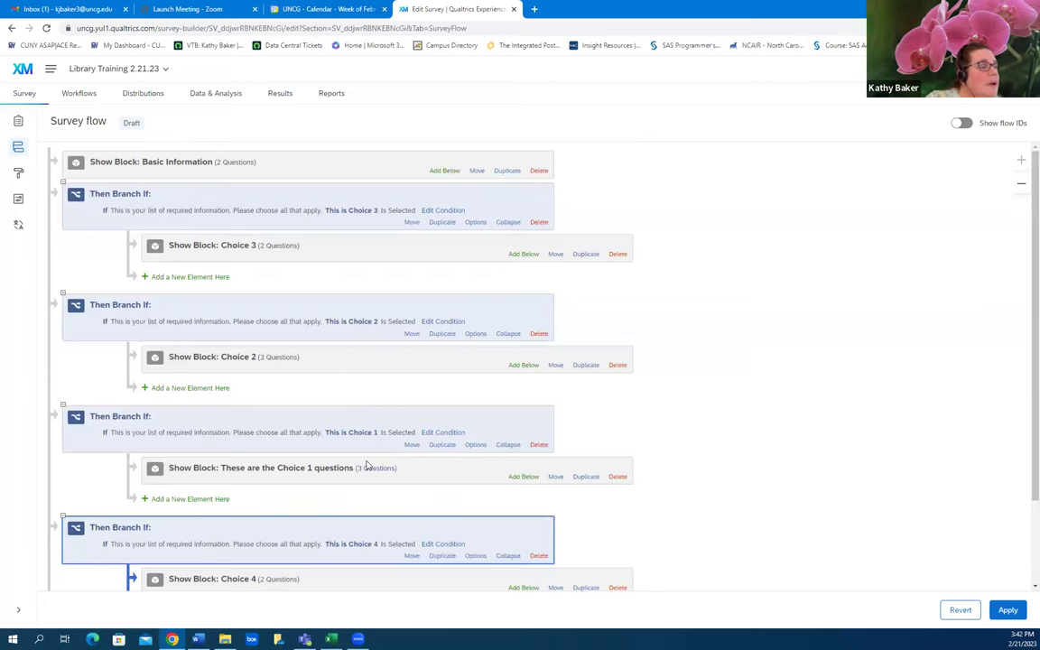
left_click_drag(411, 444, 401, 213)
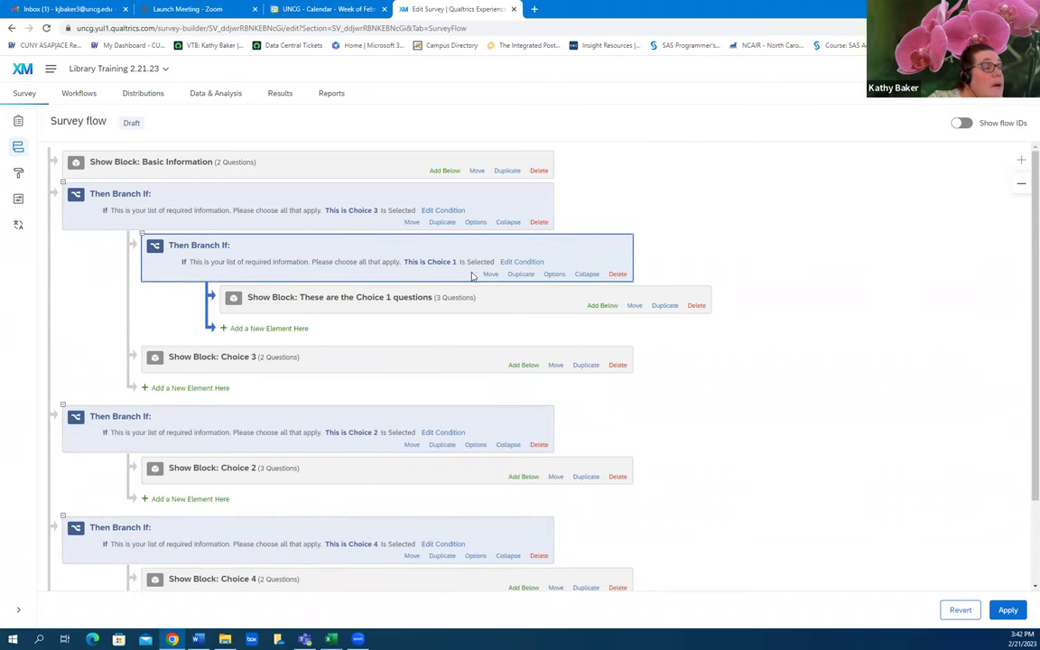
left_click_drag(489, 274, 391, 223)
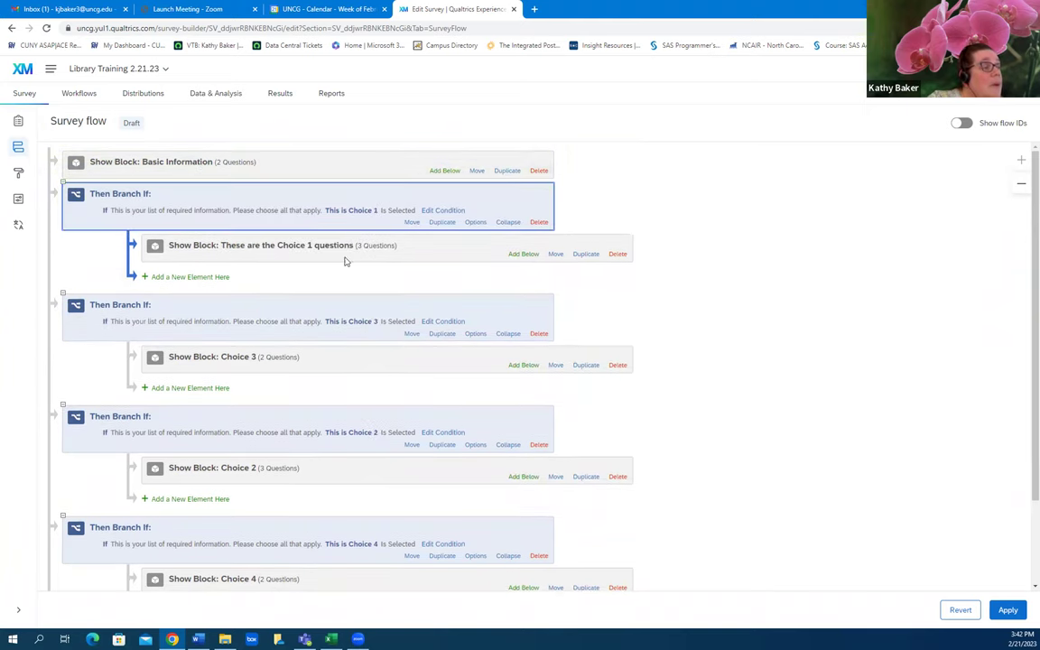
left_click_drag(410, 444, 394, 290)
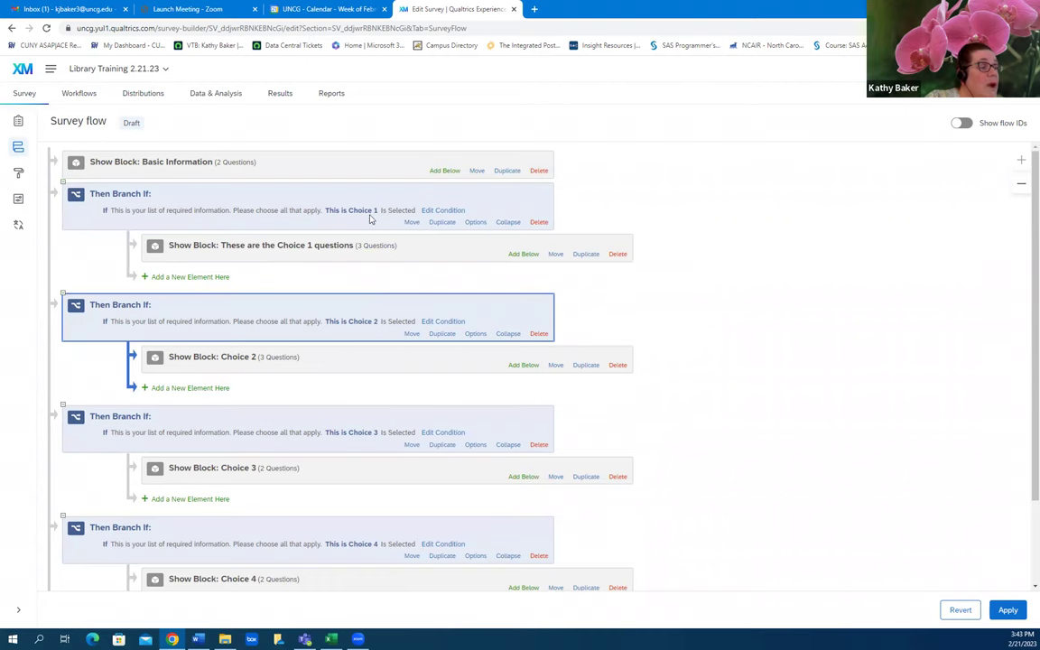
scroll(341, 506, "down", 2)
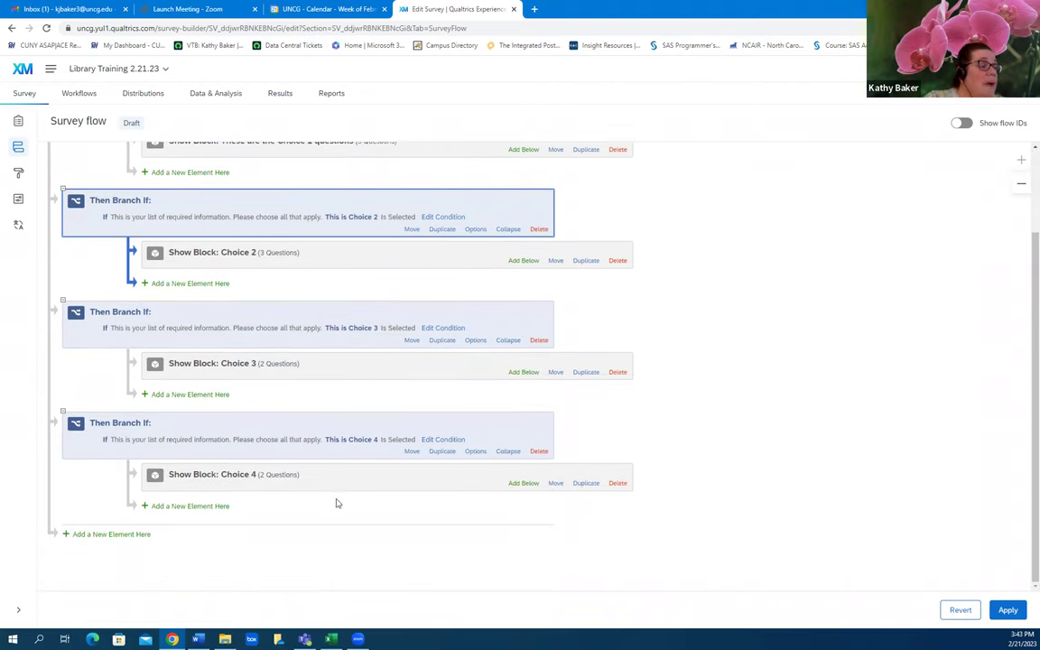
scroll(336, 502, "up", 2)
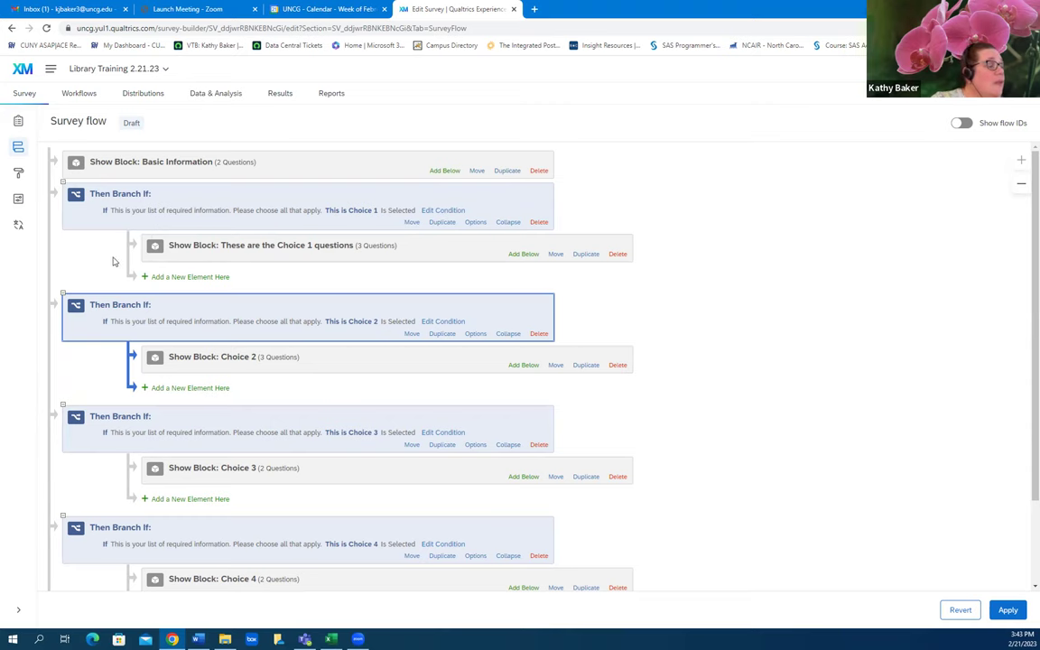
scroll(111, 262, "down", 2)
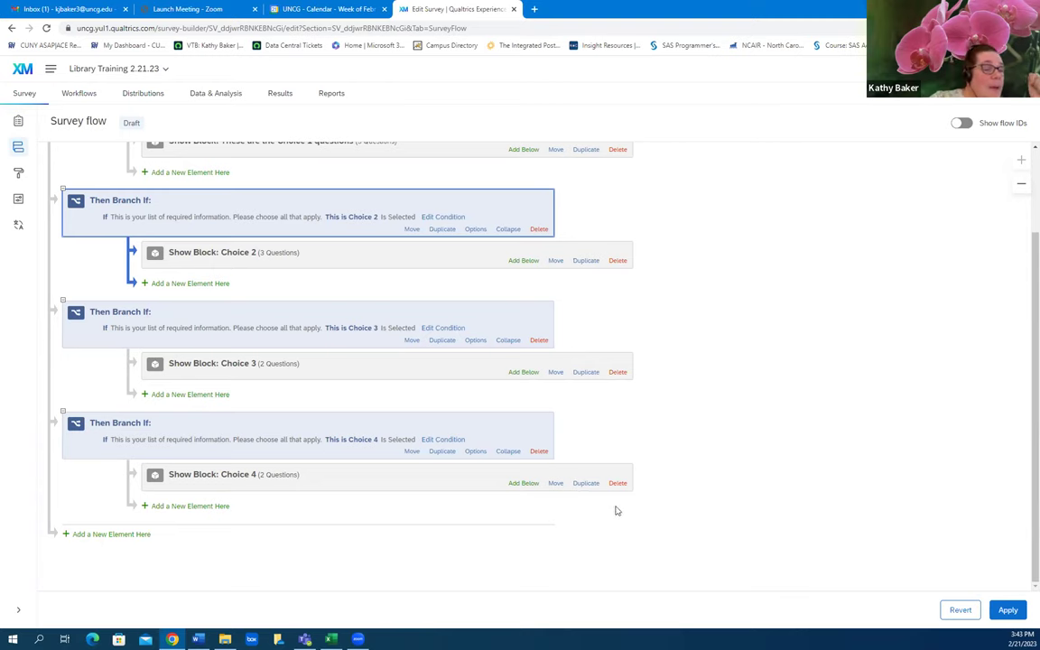
scroll(722, 435, "up", 2)
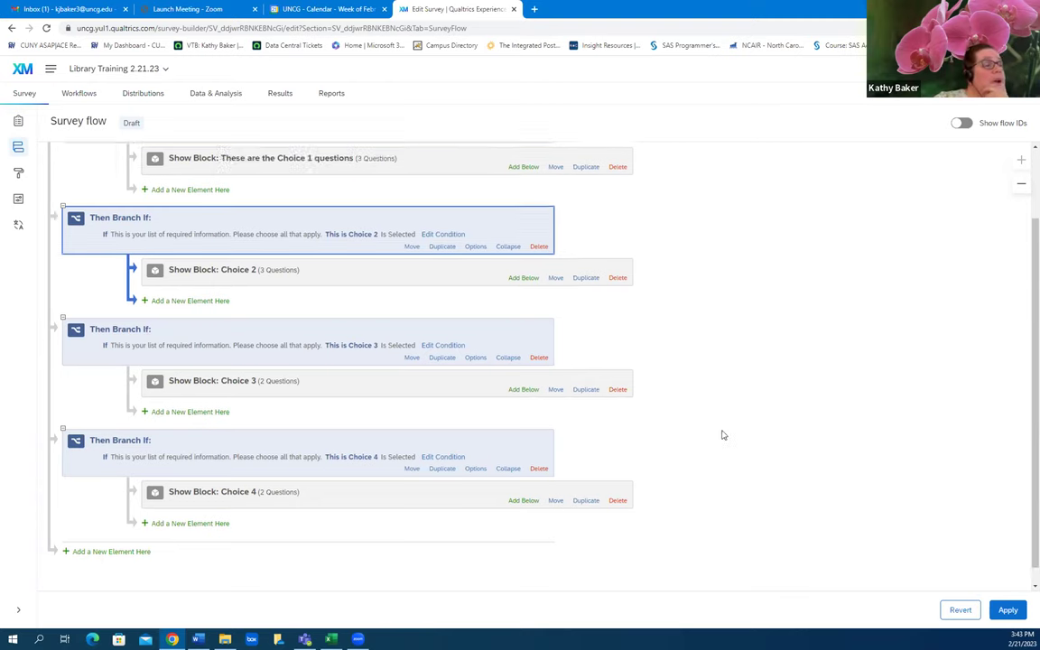
Apply the survey flow changes and return to the survey builder to look over the question blocks.
scroll(706, 432, "down", 2)
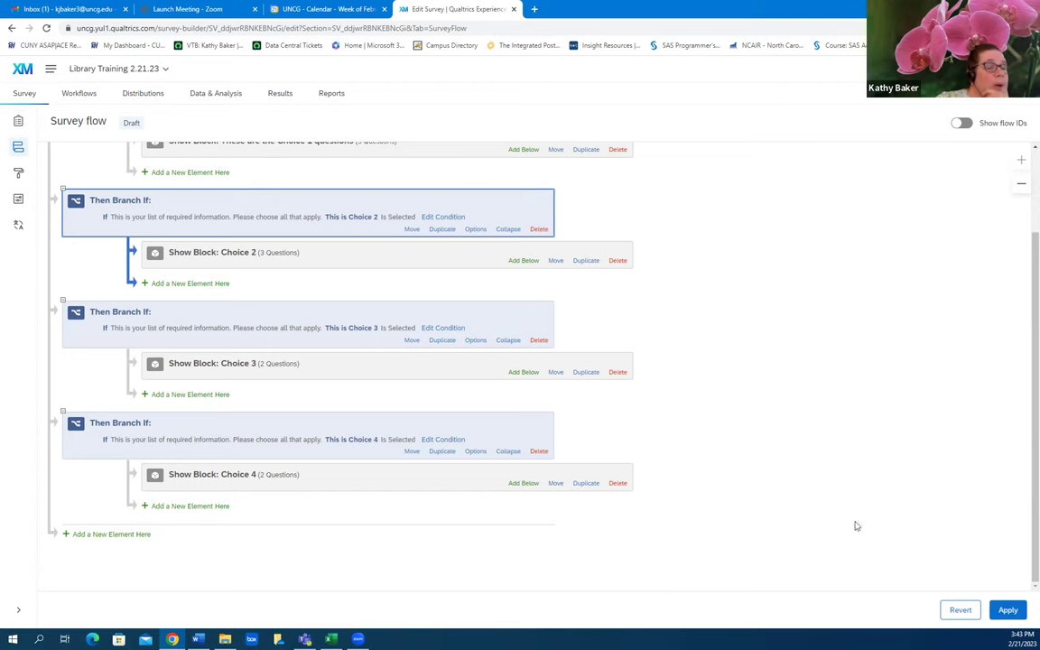
left_click(1008, 611)
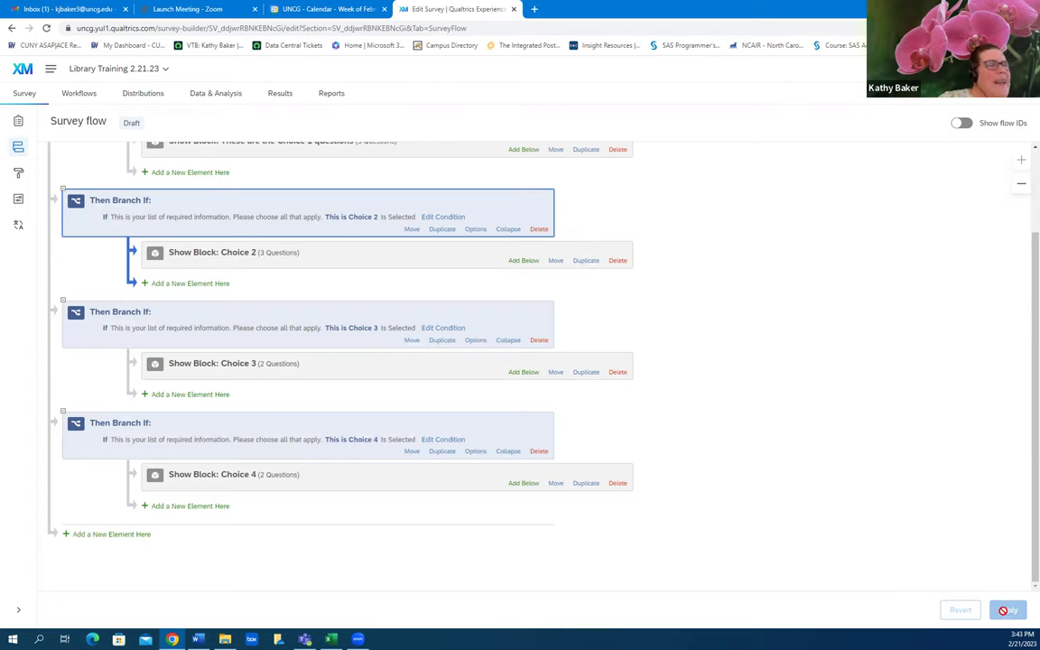
scroll(714, 444, "up", 3)
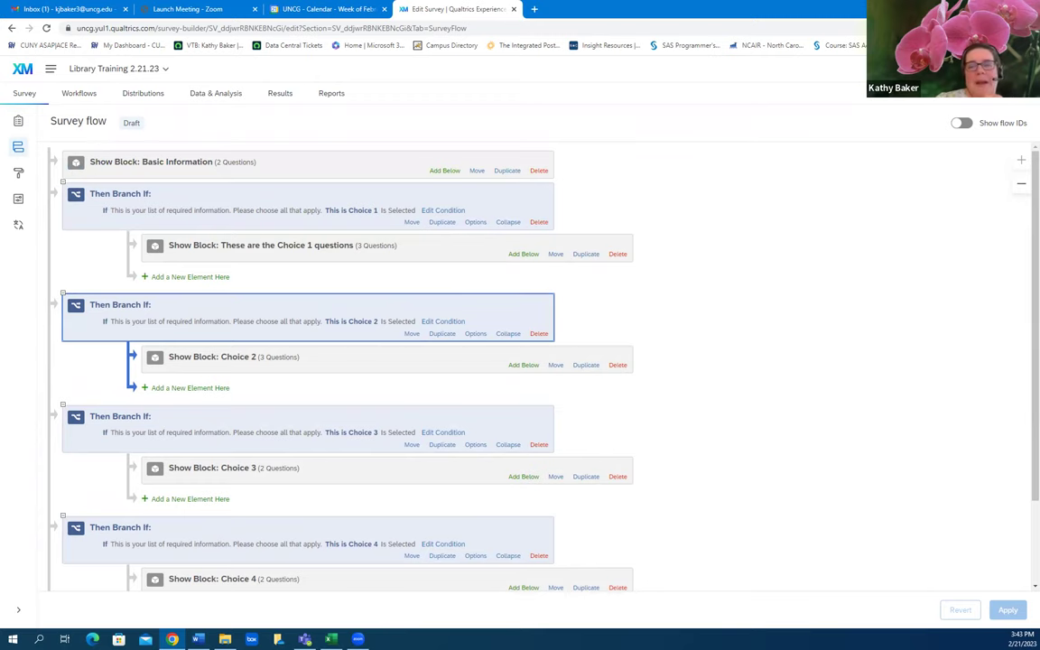
left_click(18, 121)
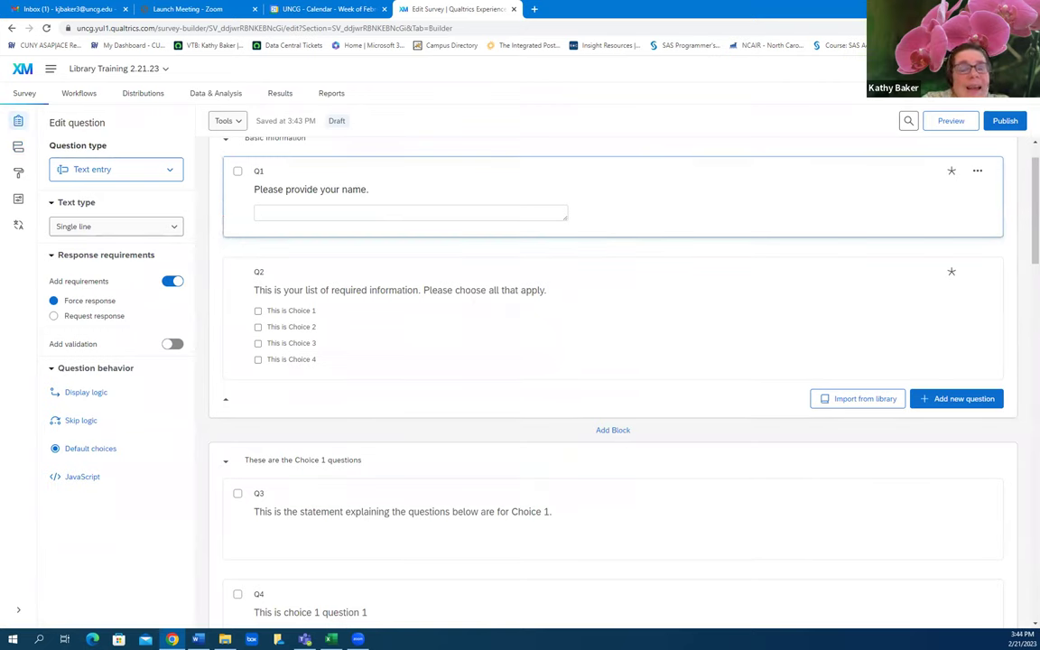
scroll(515, 330, "down", 10)
scroll(516, 336, "up", 10)
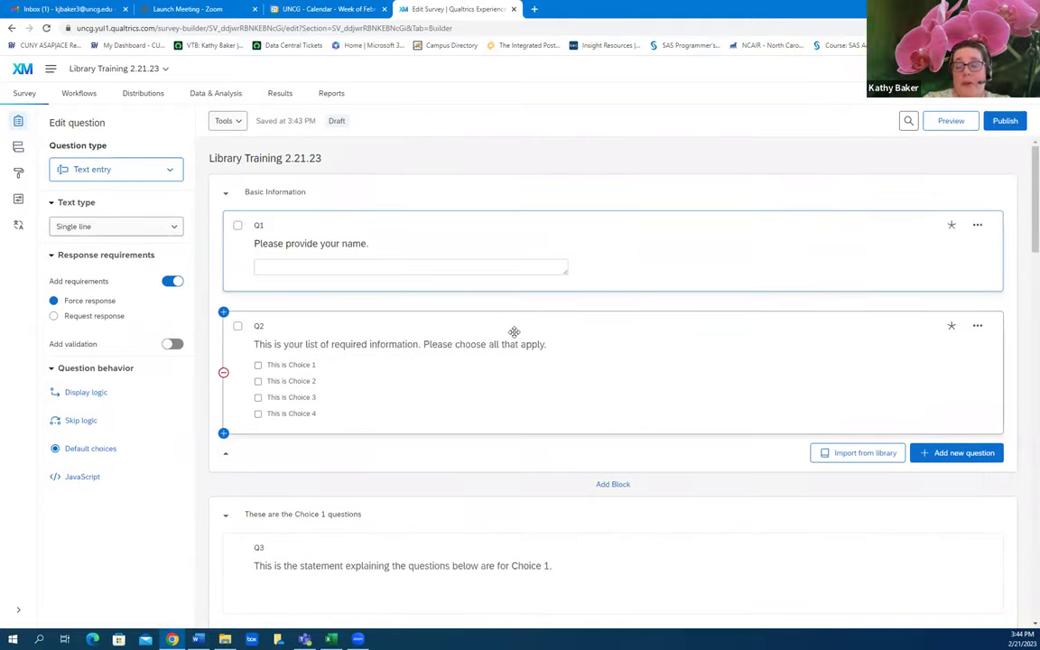
Preview the survey and try to advance past the first page with both required questions left blank.
left_click(950, 121)
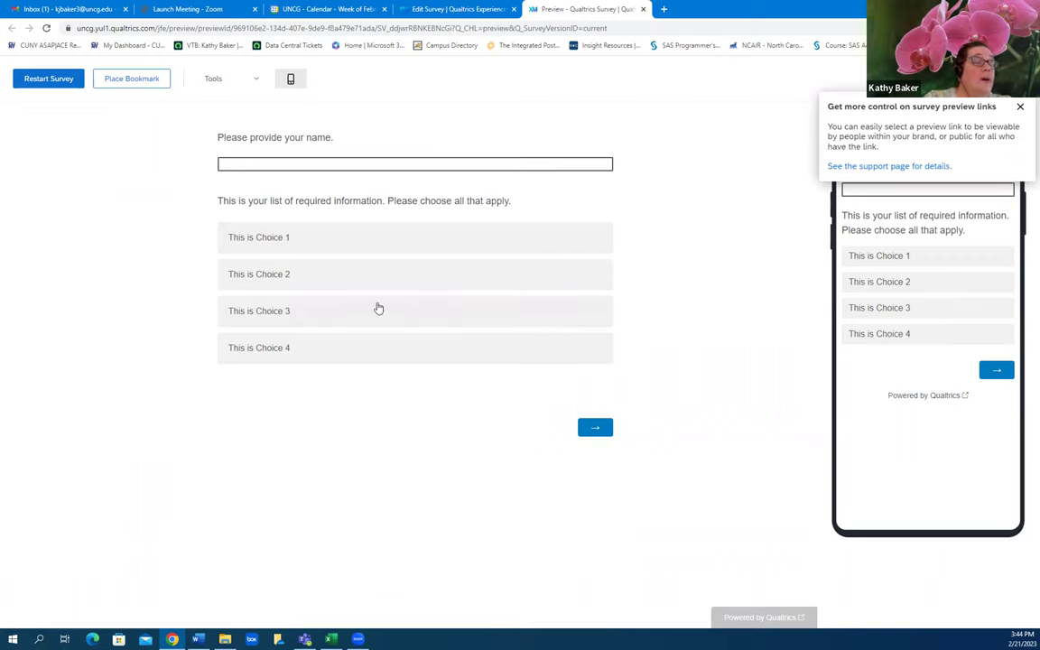
left_click(595, 430)
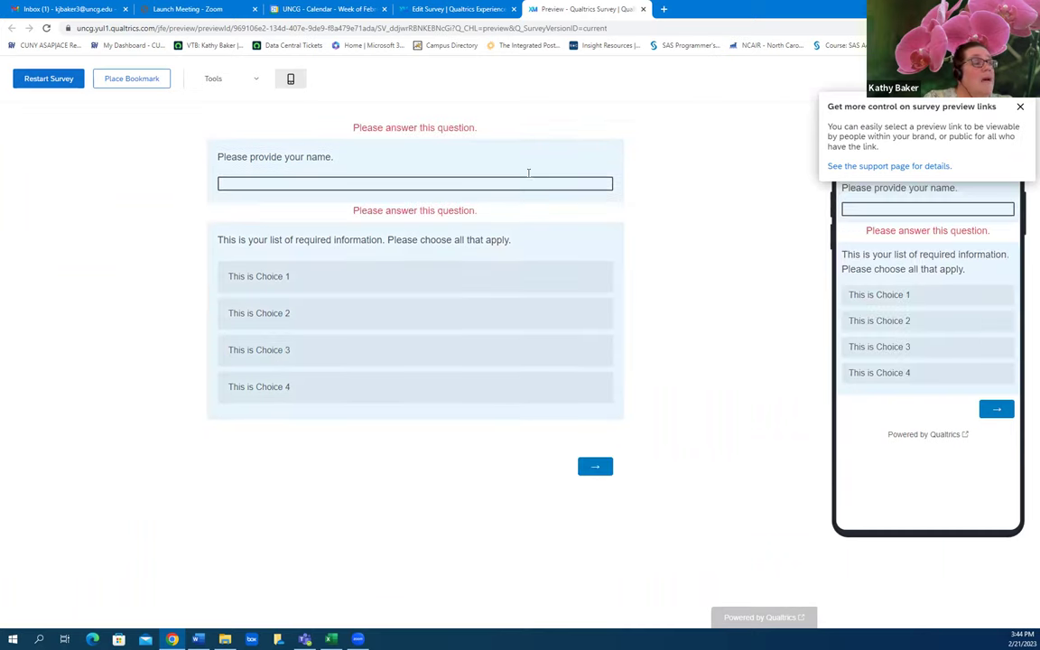
left_click(1019, 108)
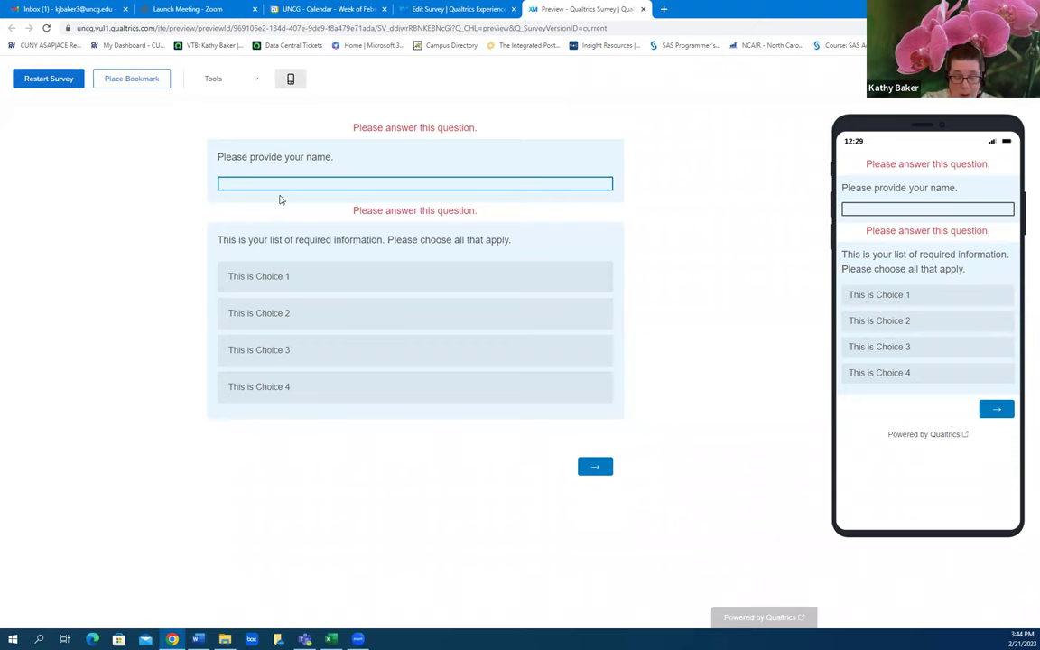
Enter the respondent's name in the preview, select "This is Choice 1" and "This is Choice 3", and continue to the following page.
type("athy")
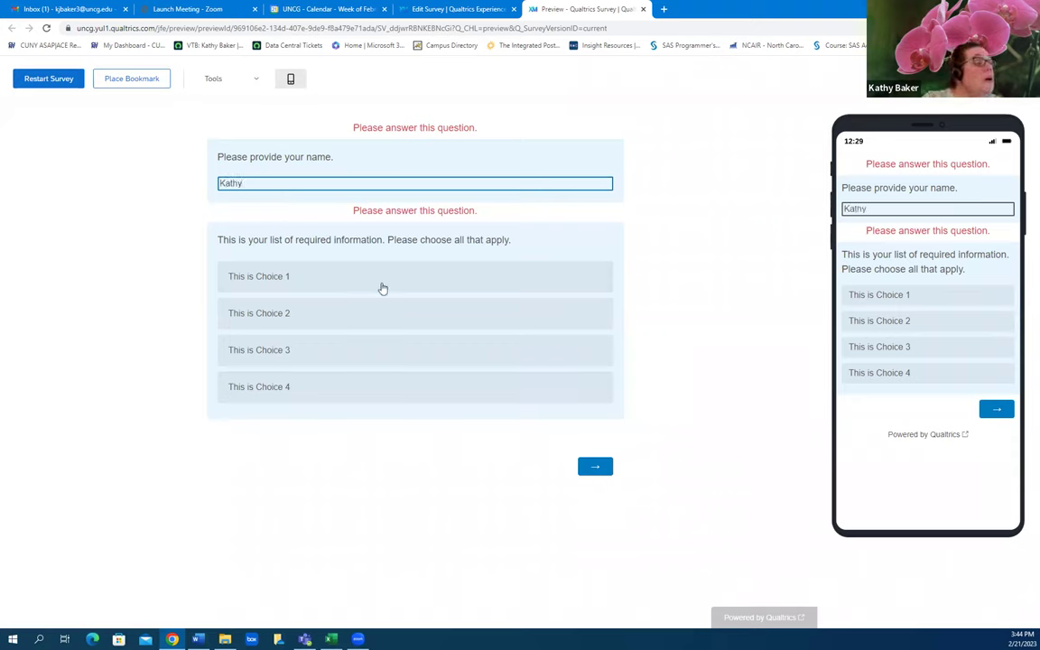
left_click(359, 287)
left_click(346, 349)
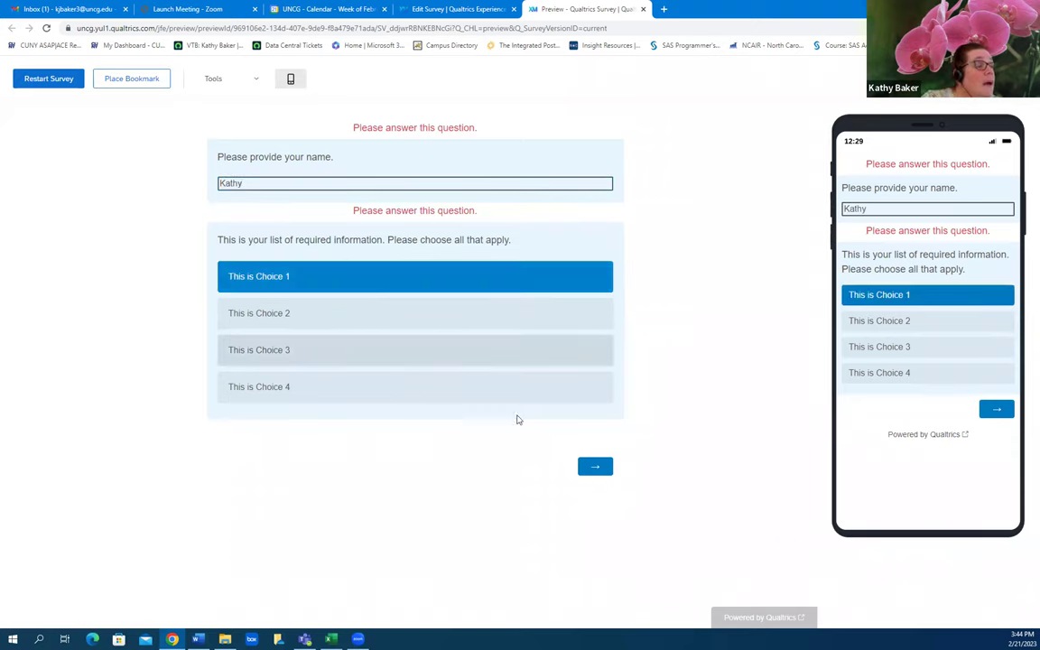
left_click(599, 467)
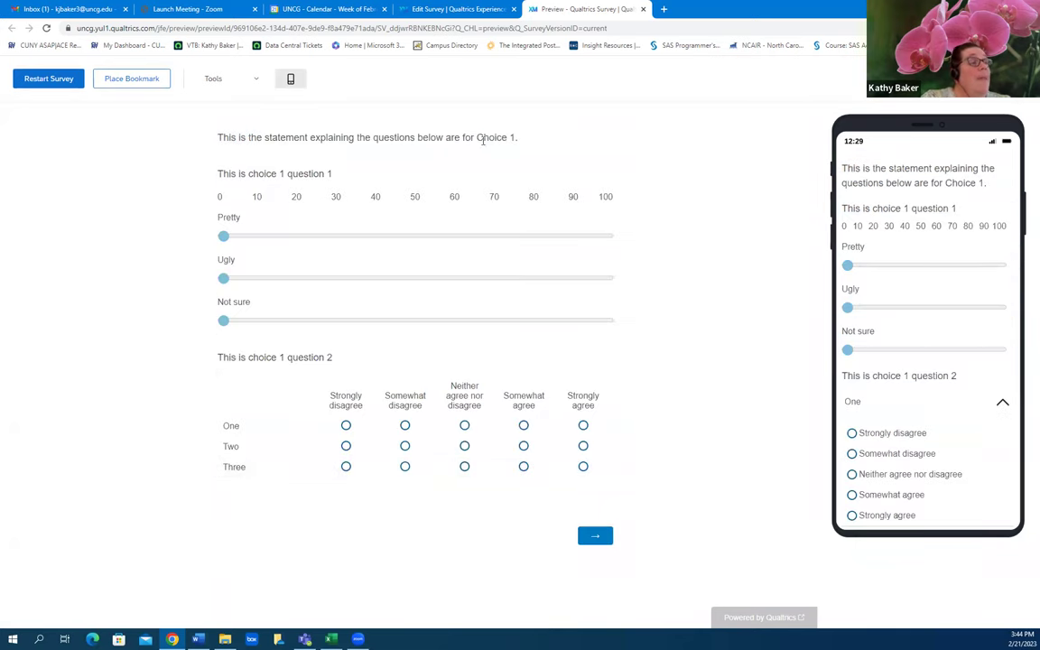
Set the choice 1 question 1 sliders to about 50 for Pretty, 100 for Ugly and 28 for Not sure.
left_click_drag(223, 236, 412, 235)
left_click_drag(224, 321, 332, 321)
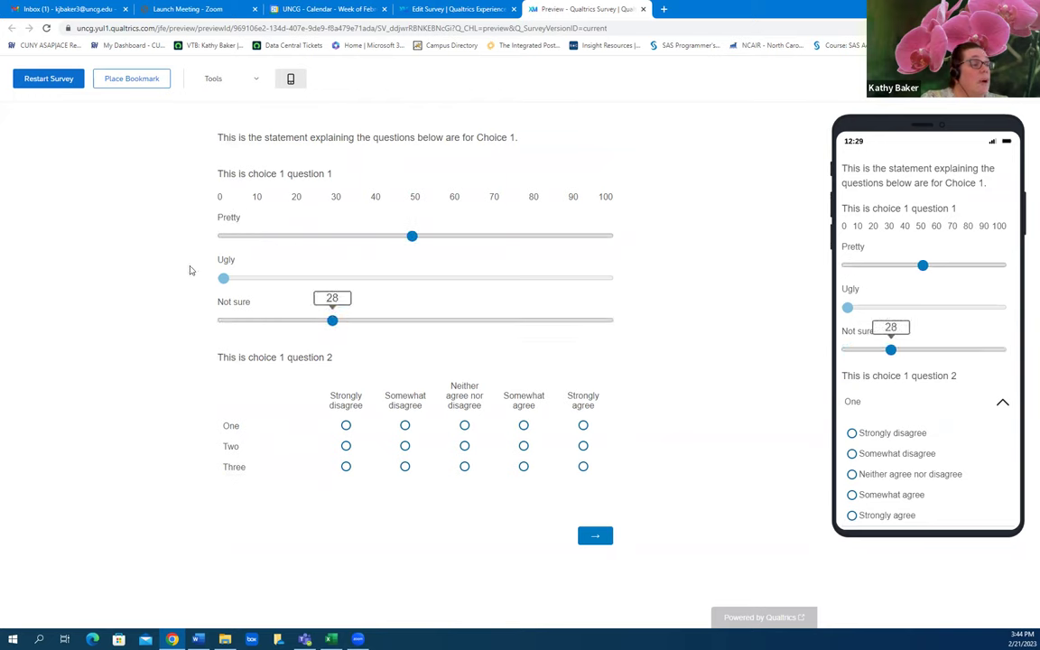
left_click_drag(224, 278, 521, 278)
left_click_drag(610, 312, 612, 311)
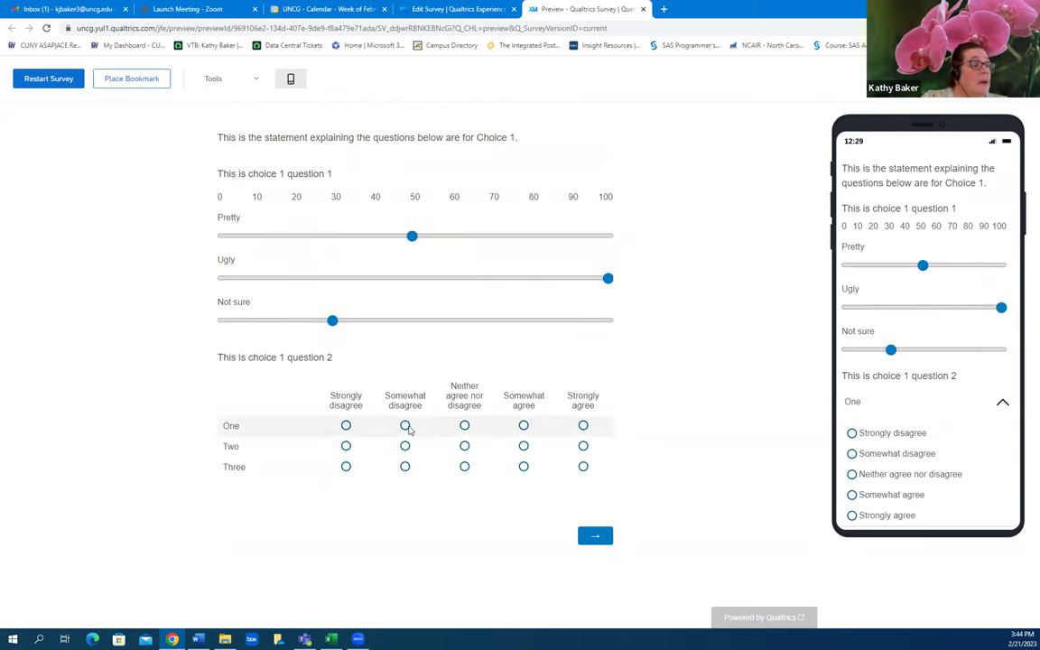
Answer choice 1 question 2 with Somewhat disagree for One, Neither agree nor disagree for Two, Somewhat agree for Three, and advance.
left_click(406, 426)
left_click(464, 446)
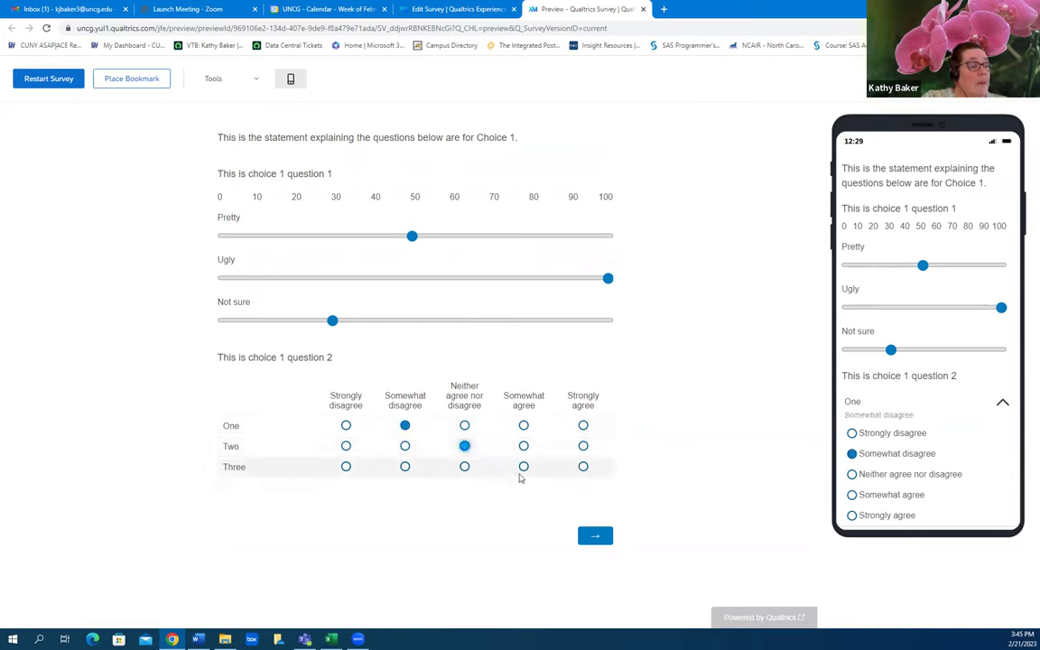
left_click(523, 467)
left_click(596, 538)
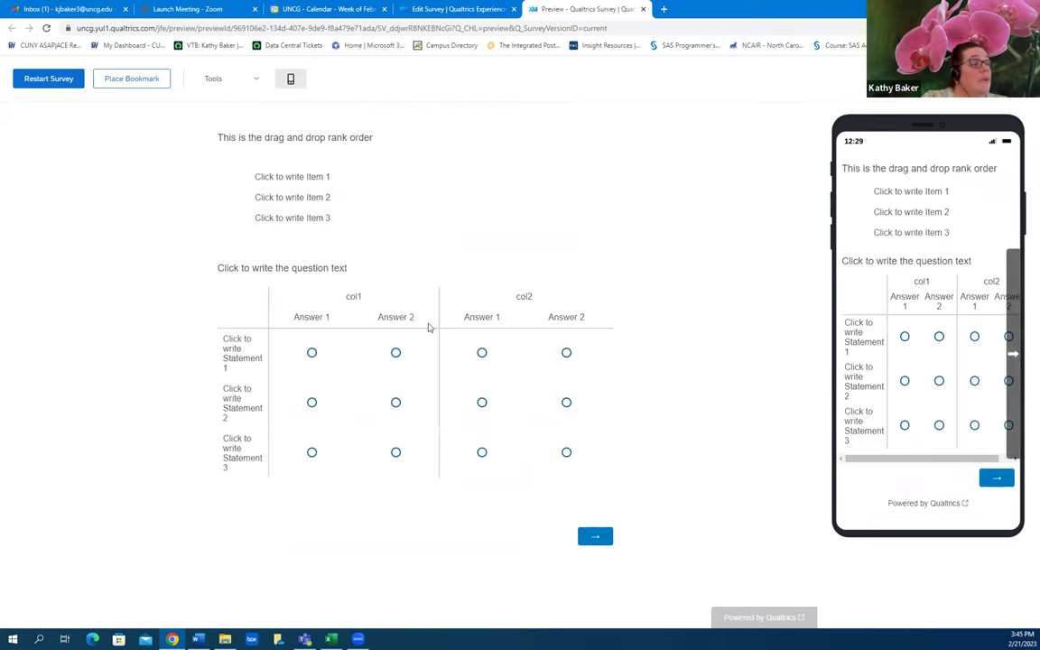
Rank Item 1 last, answer Statement 1 col1 Answer 1, Statement 2 col1 Answer 2, Statement 3 col2 Answer 1, and submit the preview response.
left_click_drag(314, 182, 306, 222)
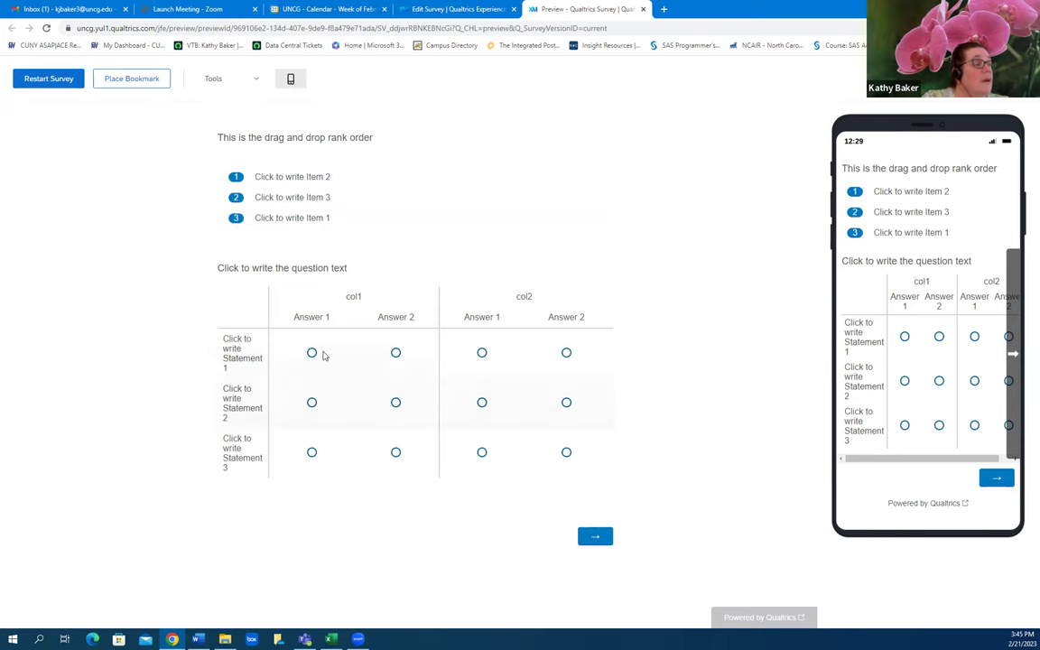
left_click(311, 353)
left_click(396, 402)
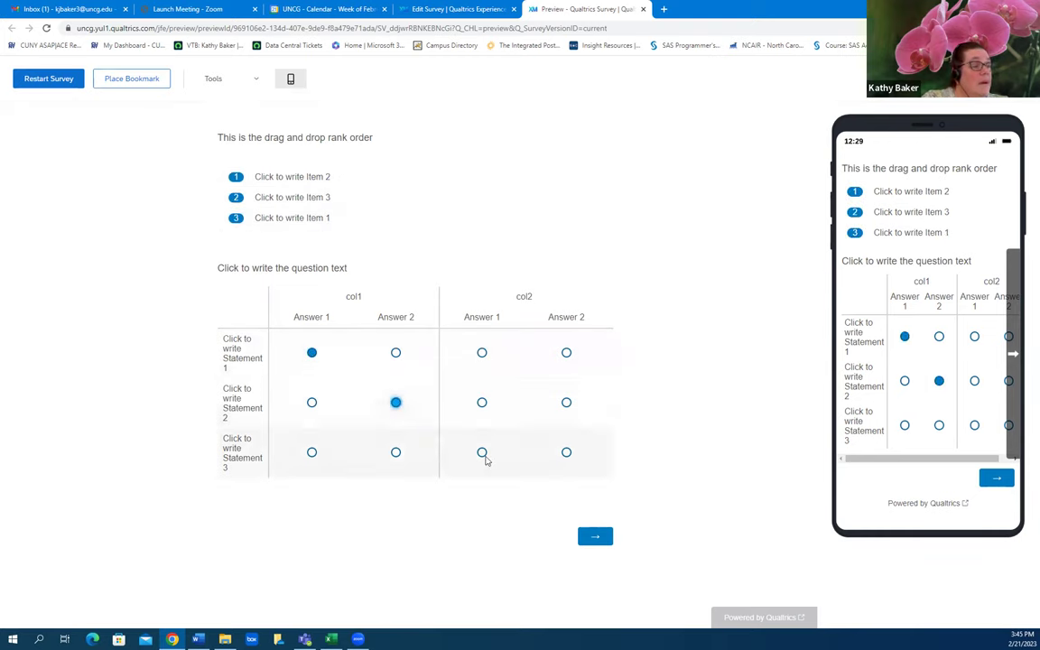
left_click(481, 453)
left_click(584, 534)
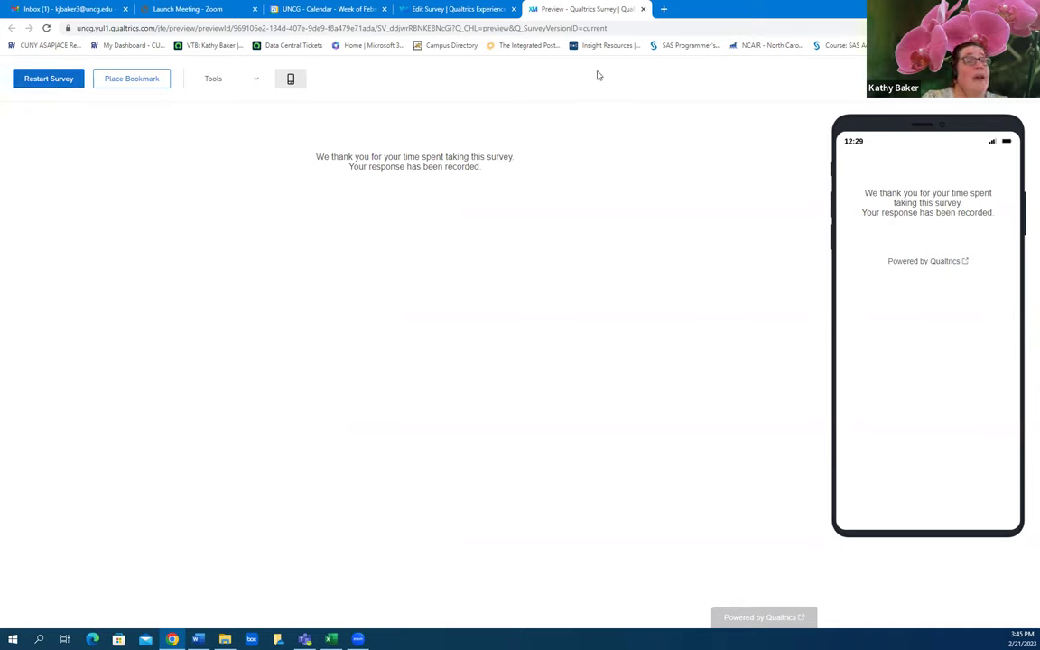
left_click(837, 27)
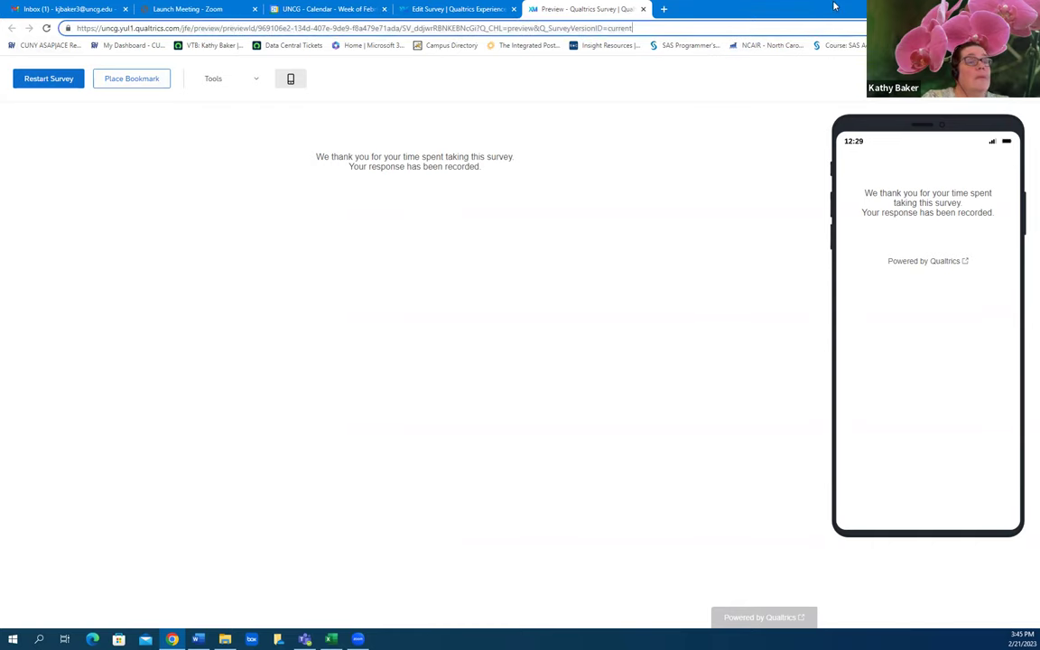
key("super+d")
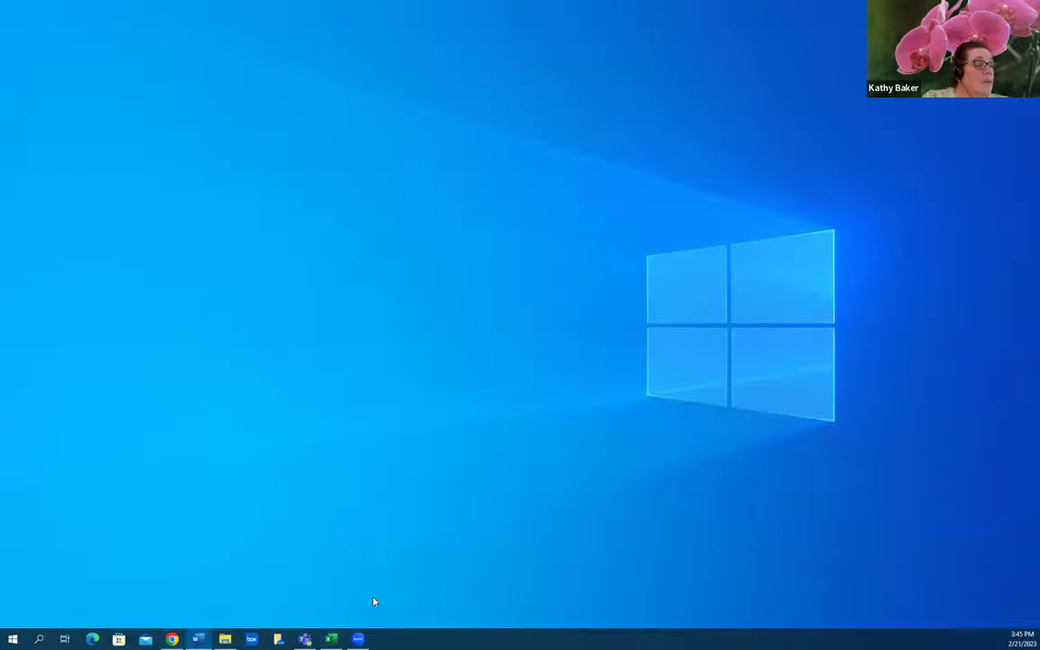
key("super+d")
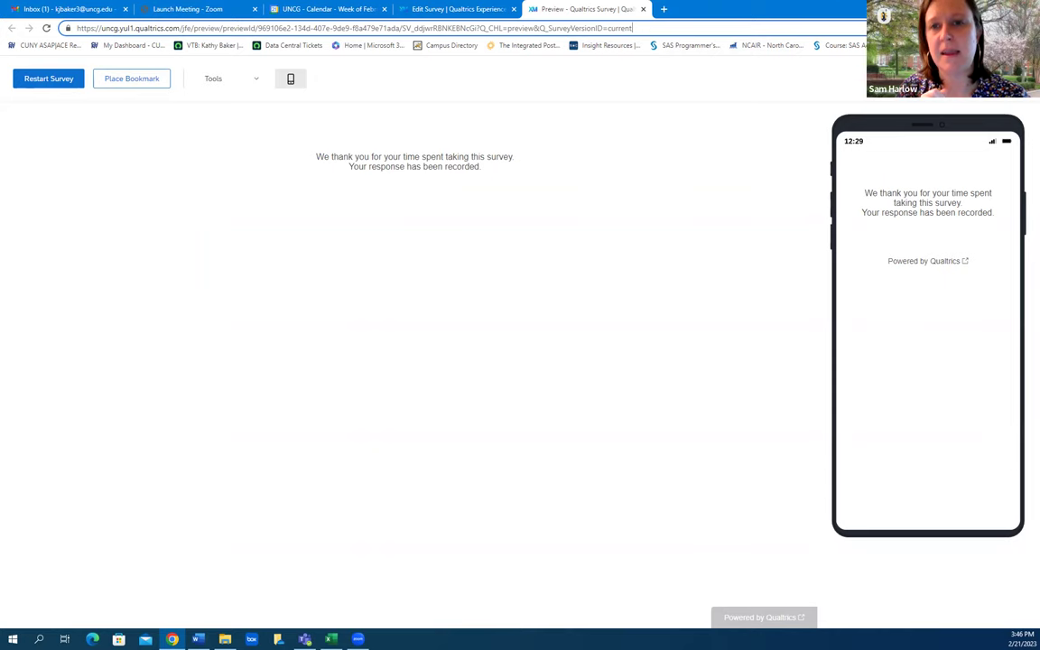
Switch from the finished preview back to the survey editor, shown in a maximized browser window.
double_click(830, 9)
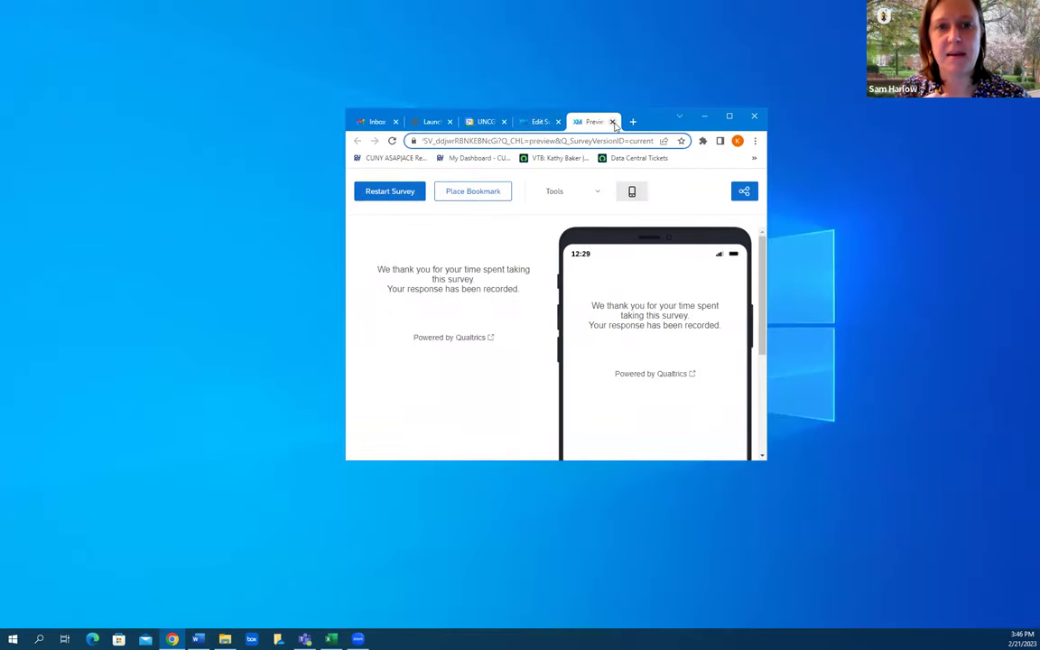
left_click(540, 121)
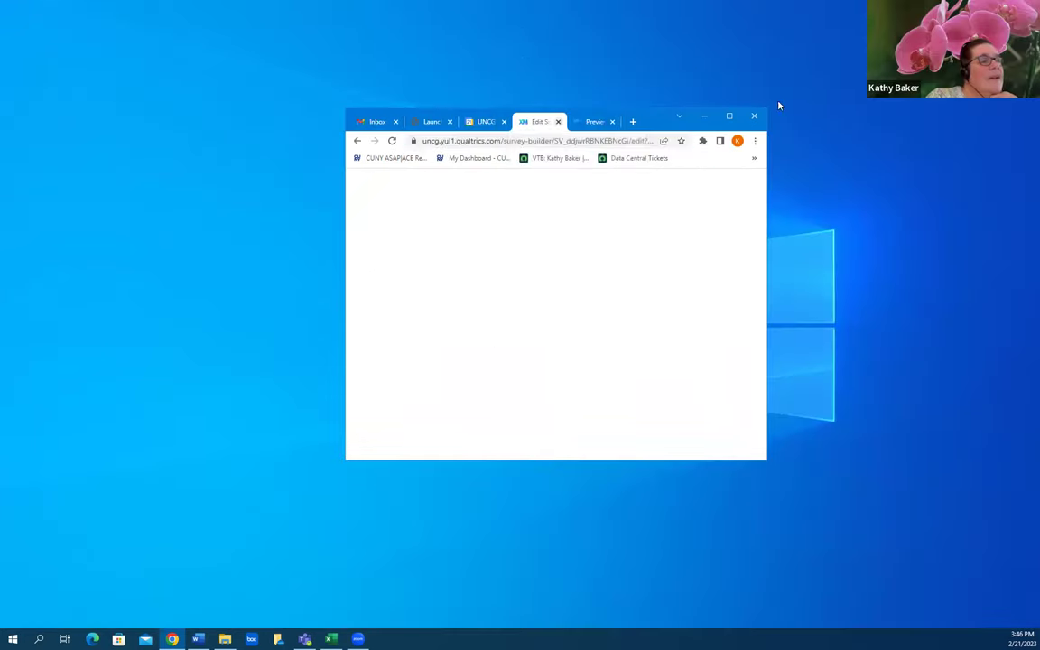
left_click(732, 118)
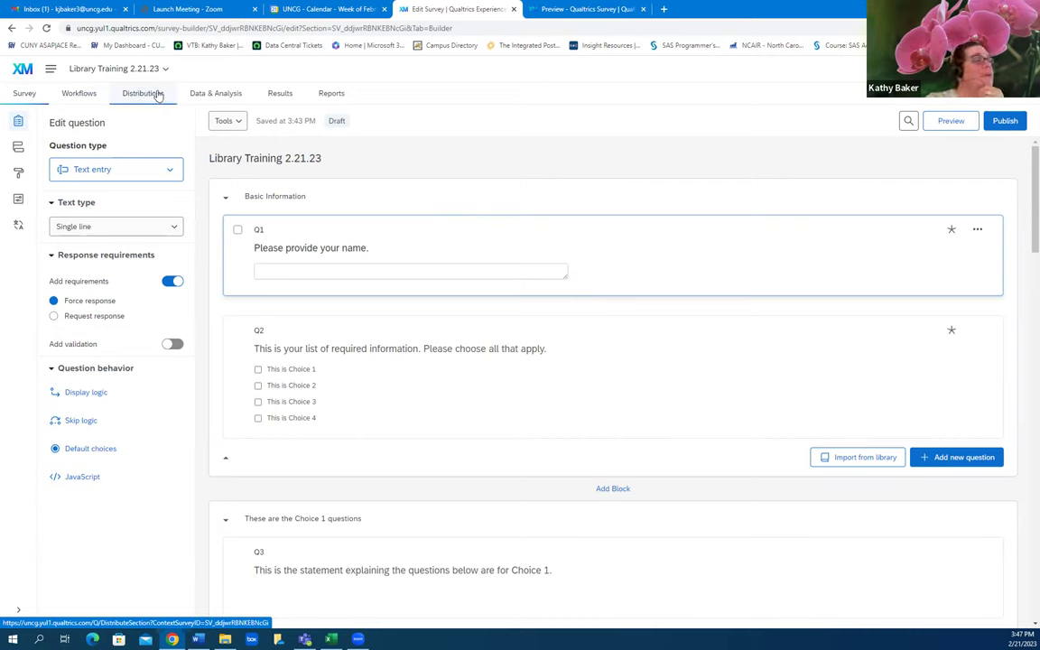
Start composing an email distribution for the survey and examine the contact lists available in the personal library.
left_click(331, 95)
left_click(150, 94)
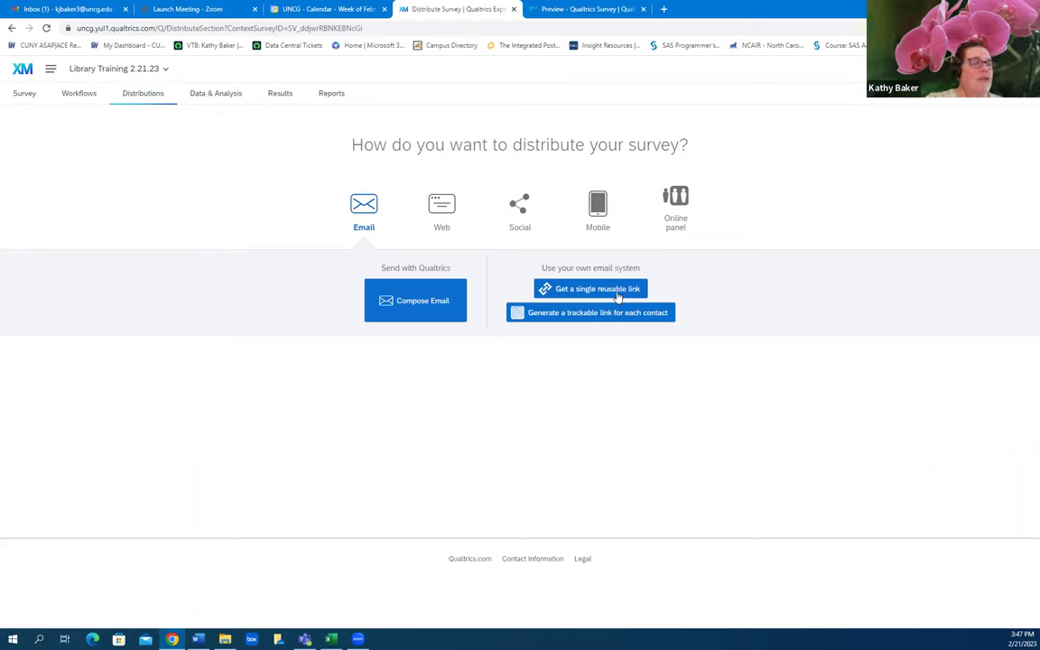
left_click(427, 307)
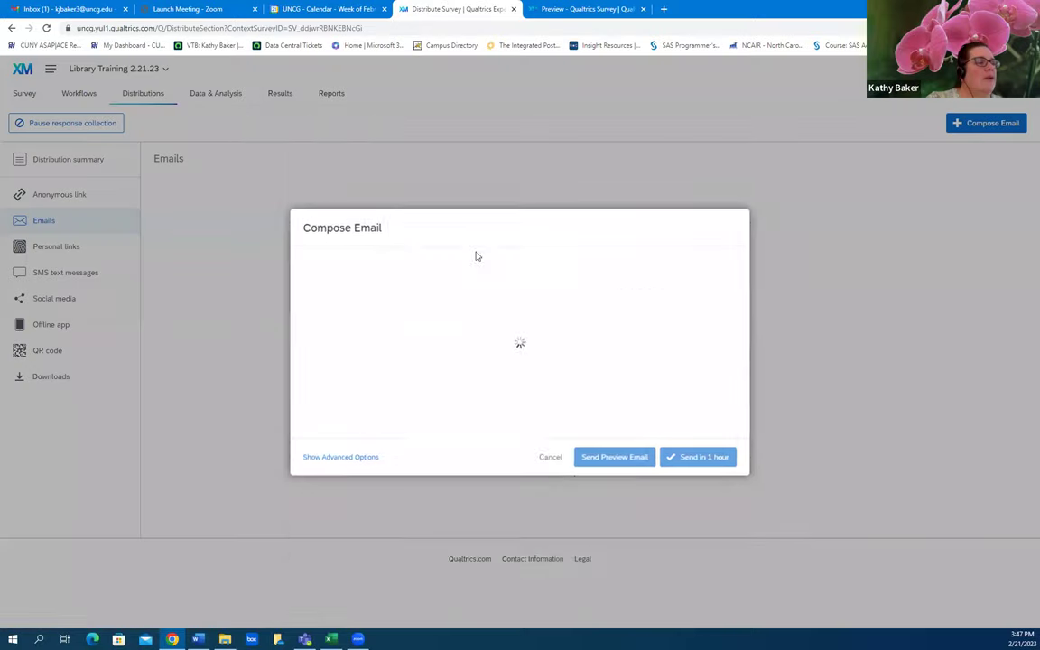
left_click(430, 192)
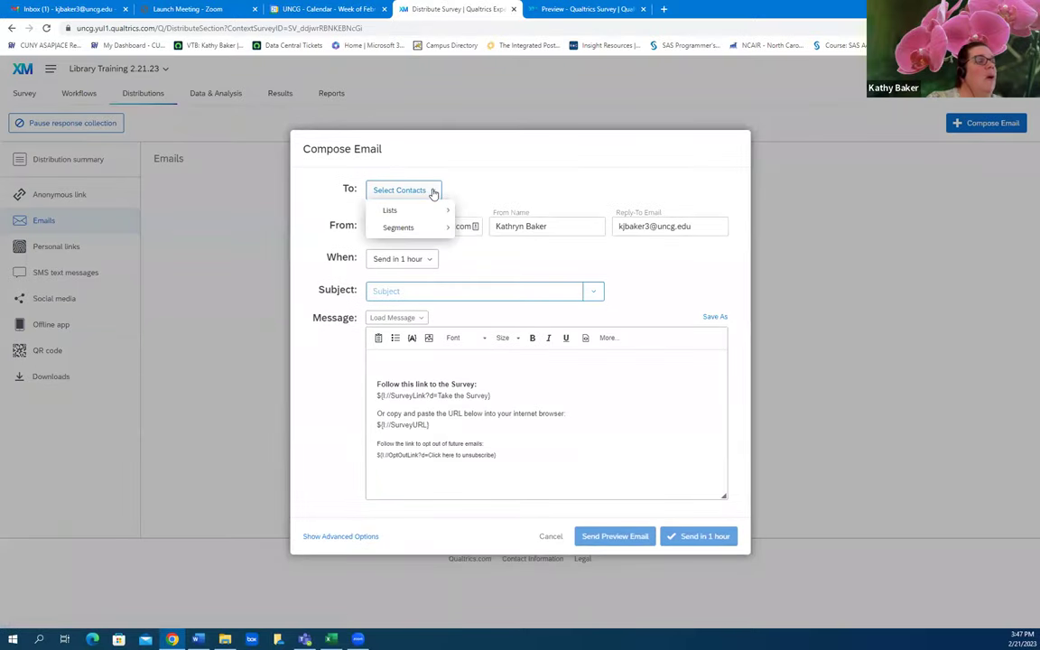
mouse_move(440, 214)
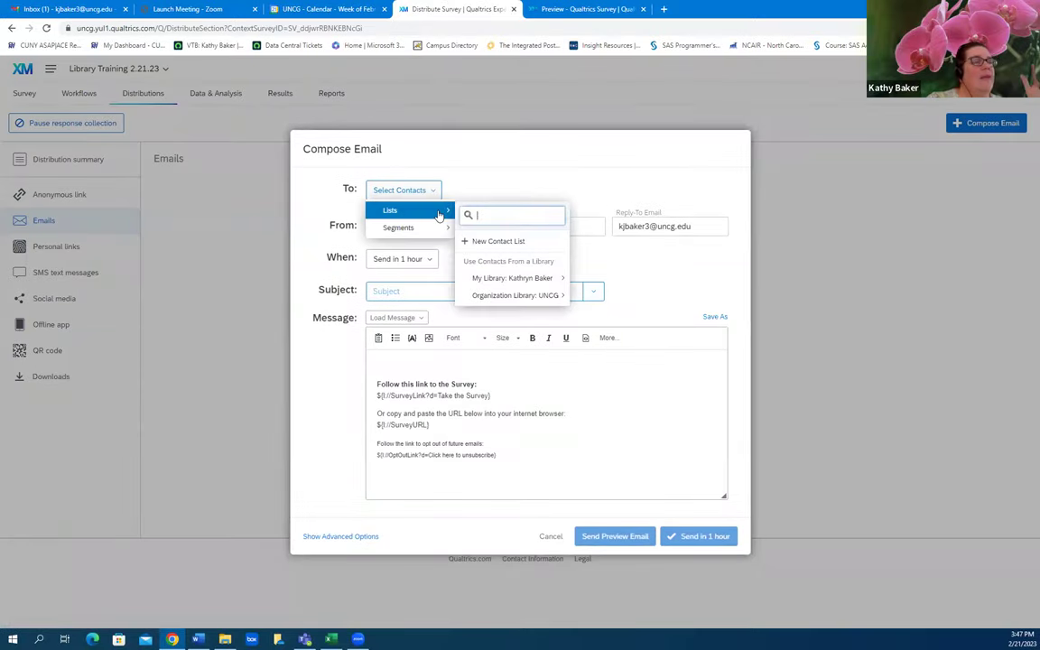
mouse_move(555, 282)
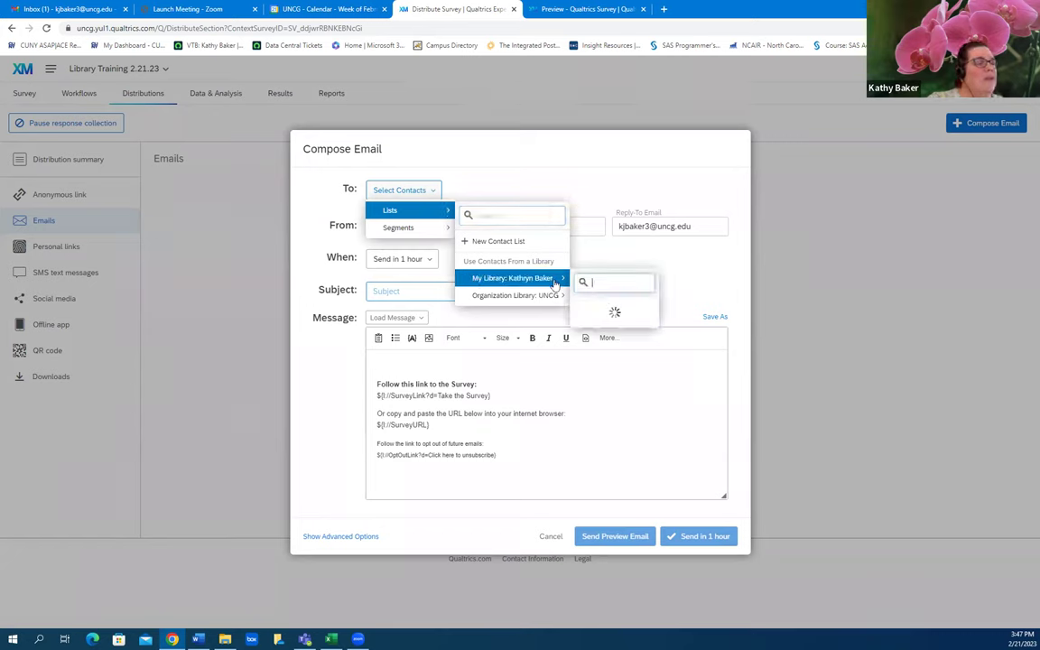
mouse_move(632, 332)
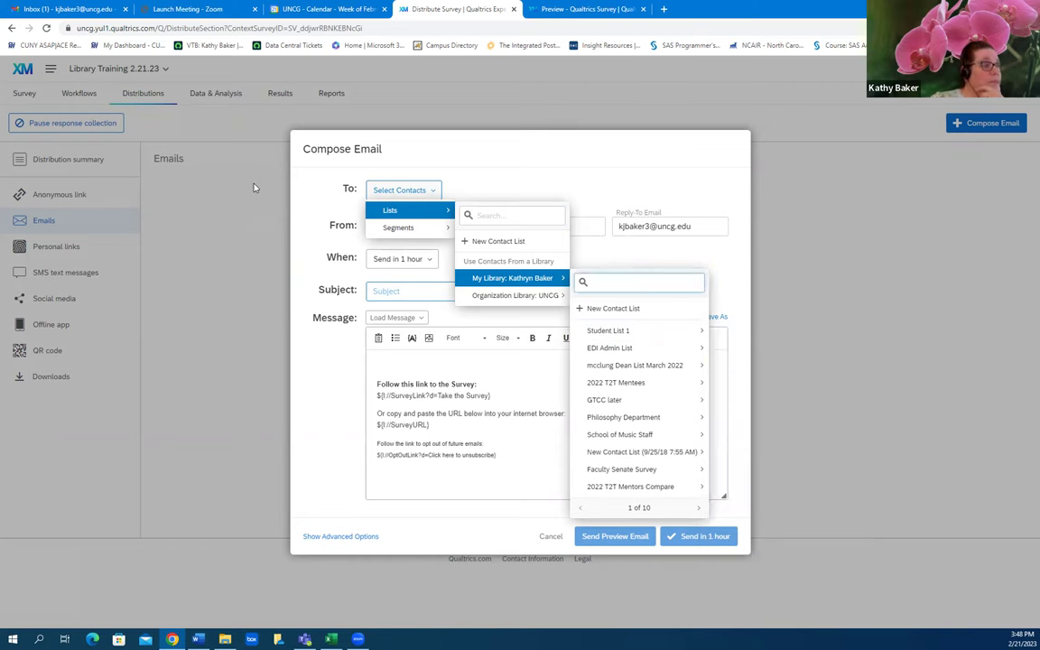
left_click(344, 290)
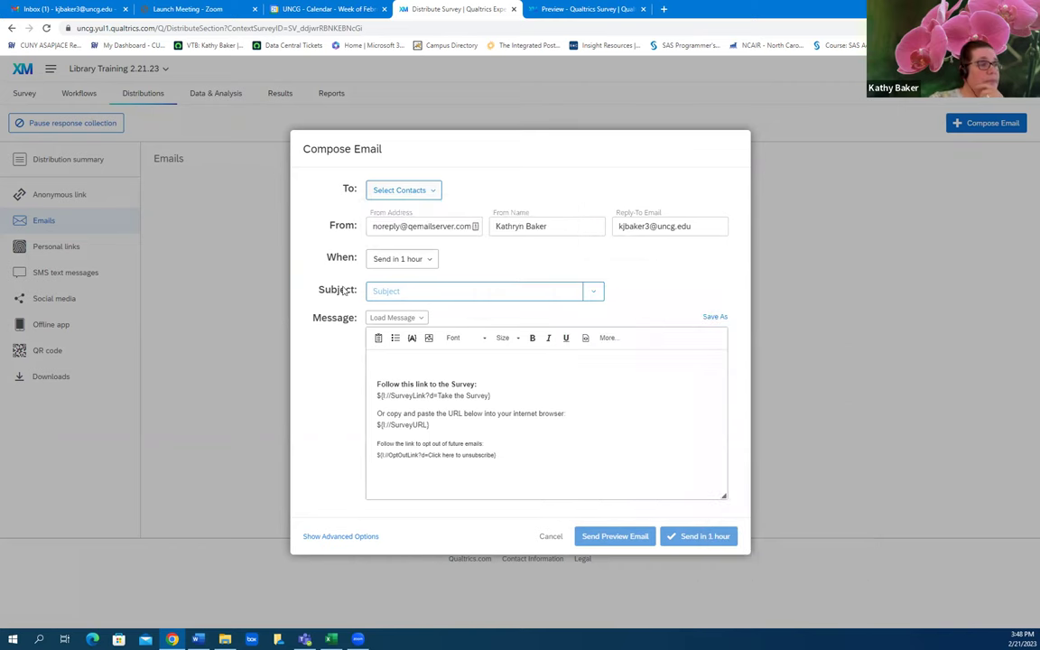
Set the distribution email's send time to Custom and discard the email without scheduling it.
left_click(430, 261)
left_click(399, 418)
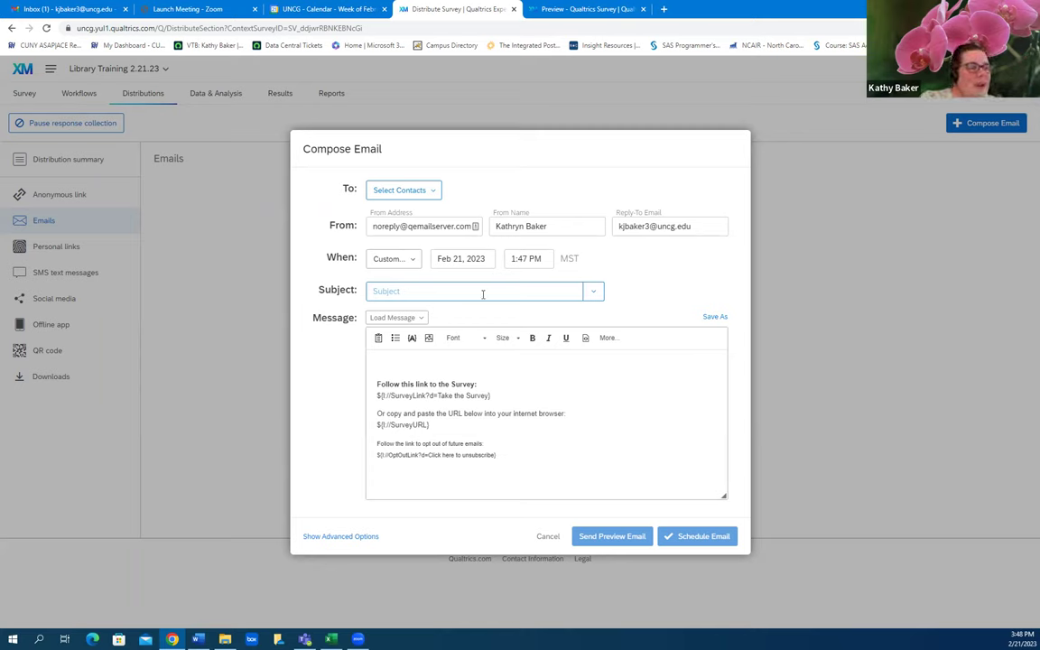
left_click(404, 355)
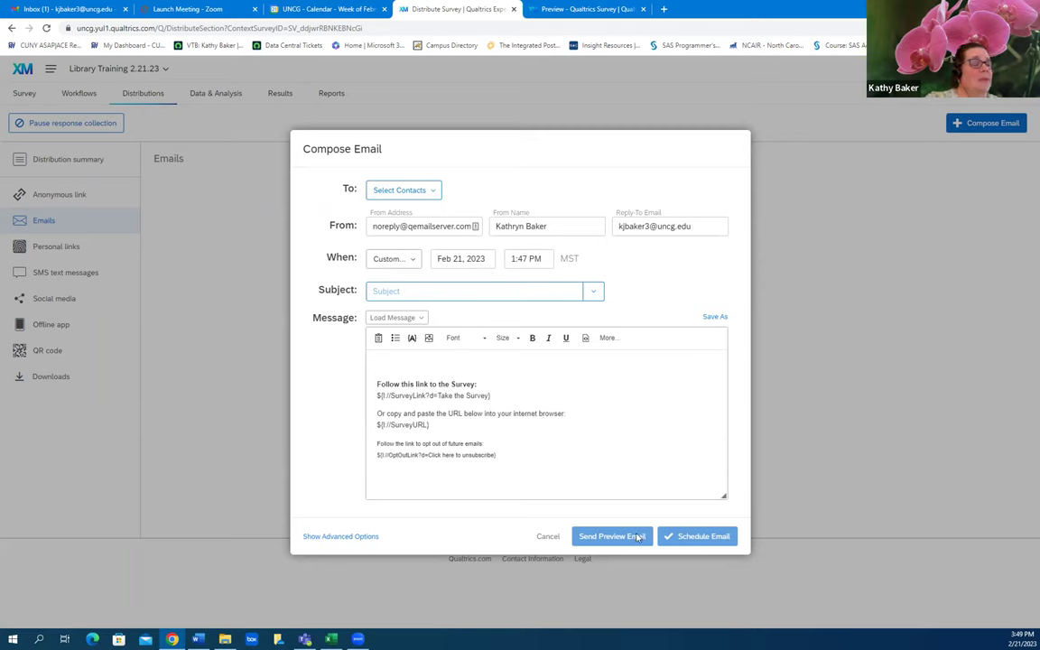
left_click(547, 537)
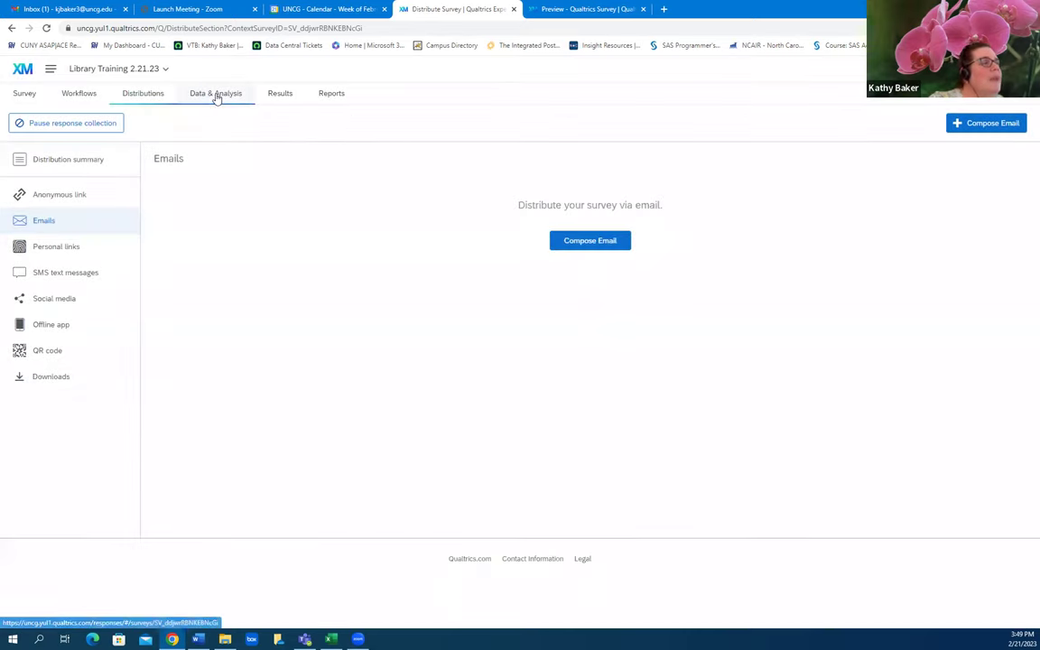
Open the survey's default results report.
left_click(287, 97)
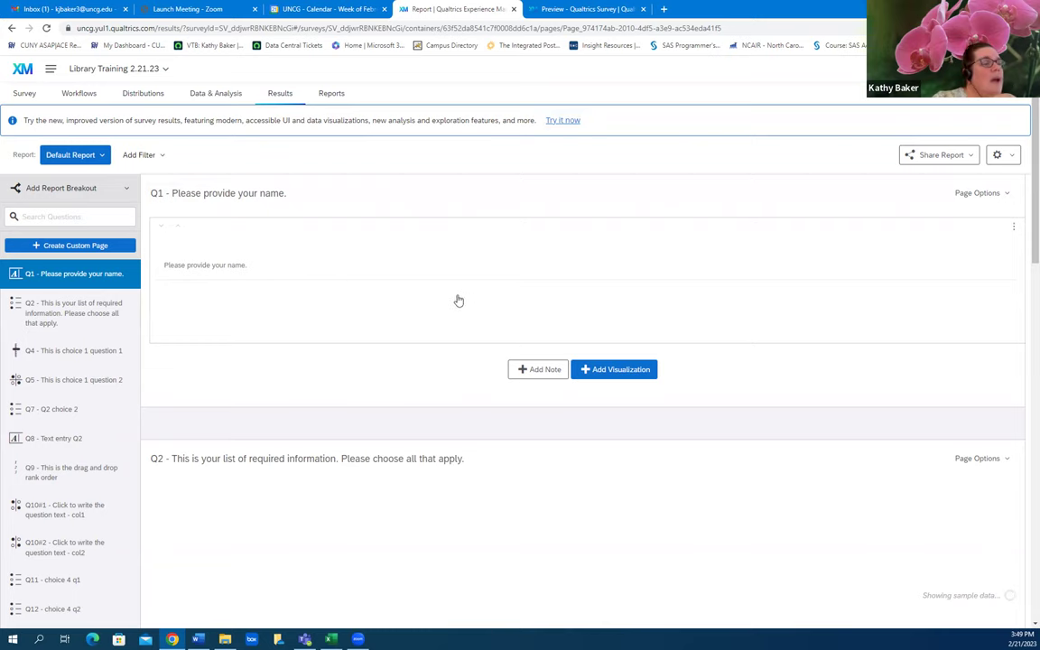
Look through the default report's question results and preview the new version of survey results, returning to the original report view.
scroll(226, 325, "down", 3)
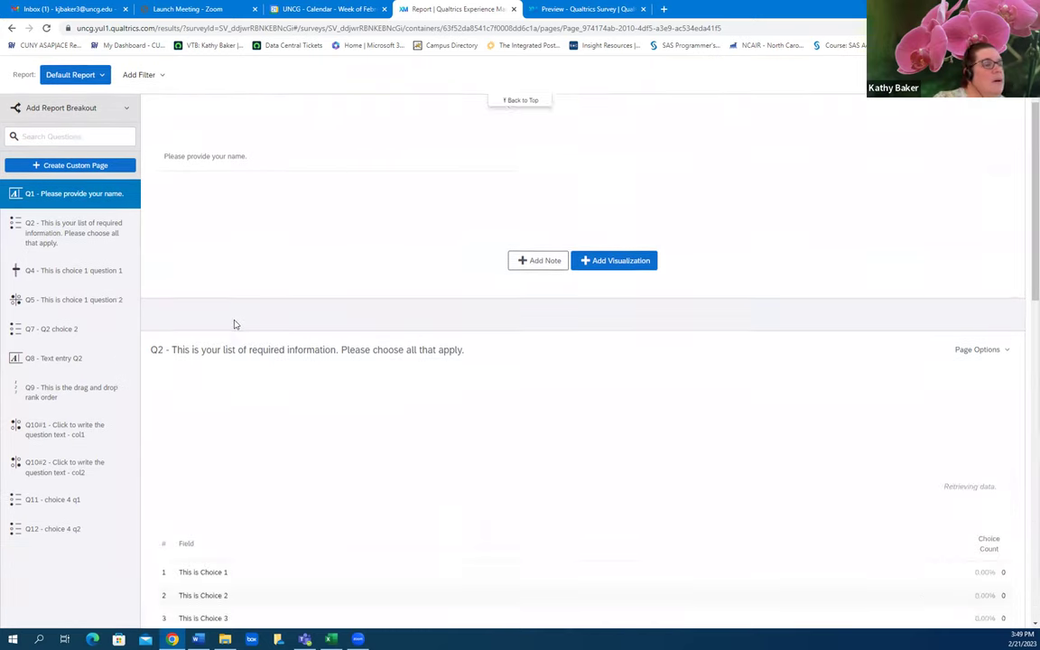
scroll(298, 336, "down", 3)
scroll(471, 379, "down", 4)
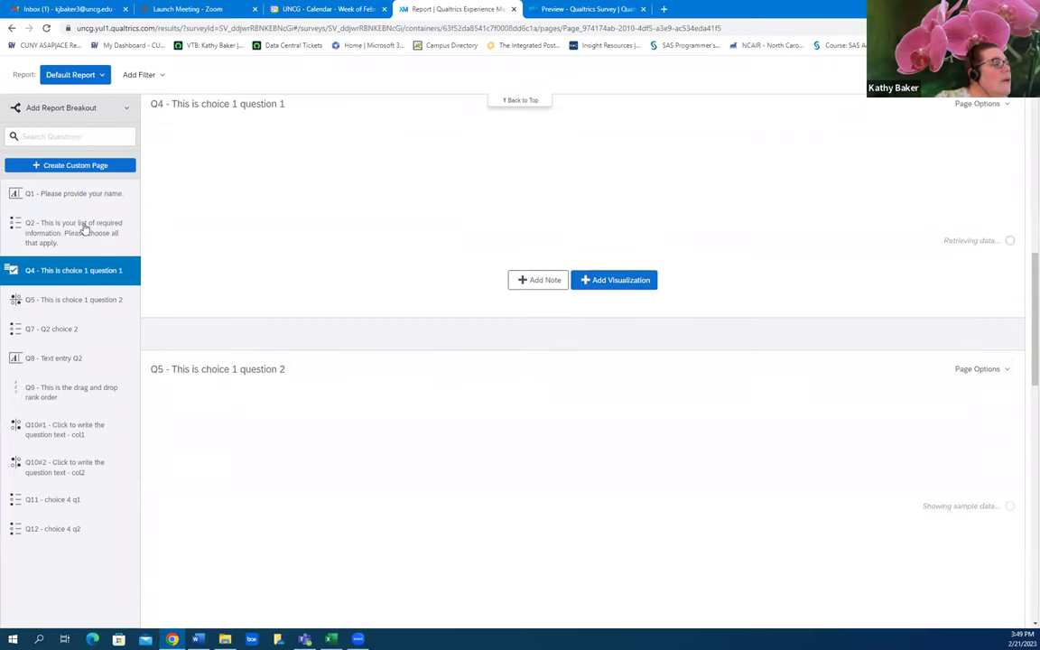
scroll(492, 230, "up", 5)
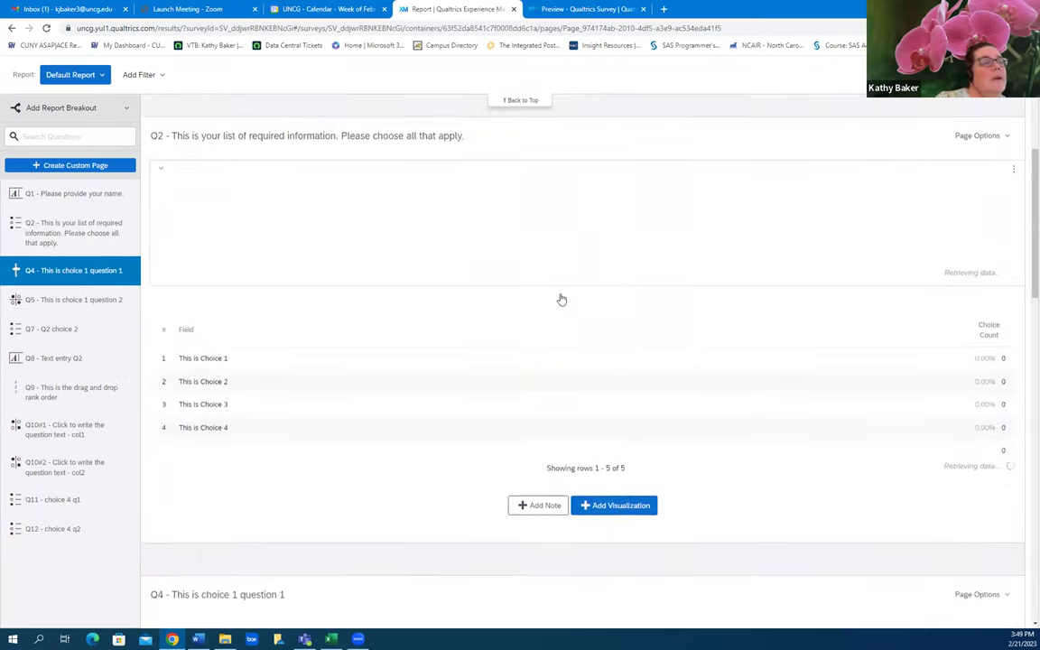
scroll(549, 344, "up", 3)
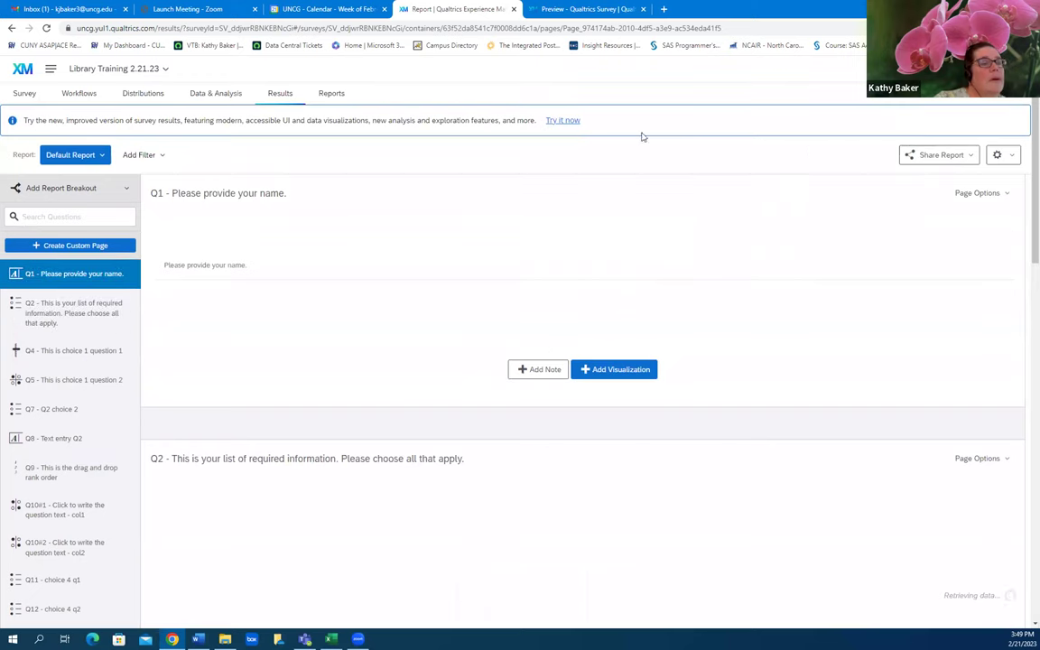
left_click(564, 121)
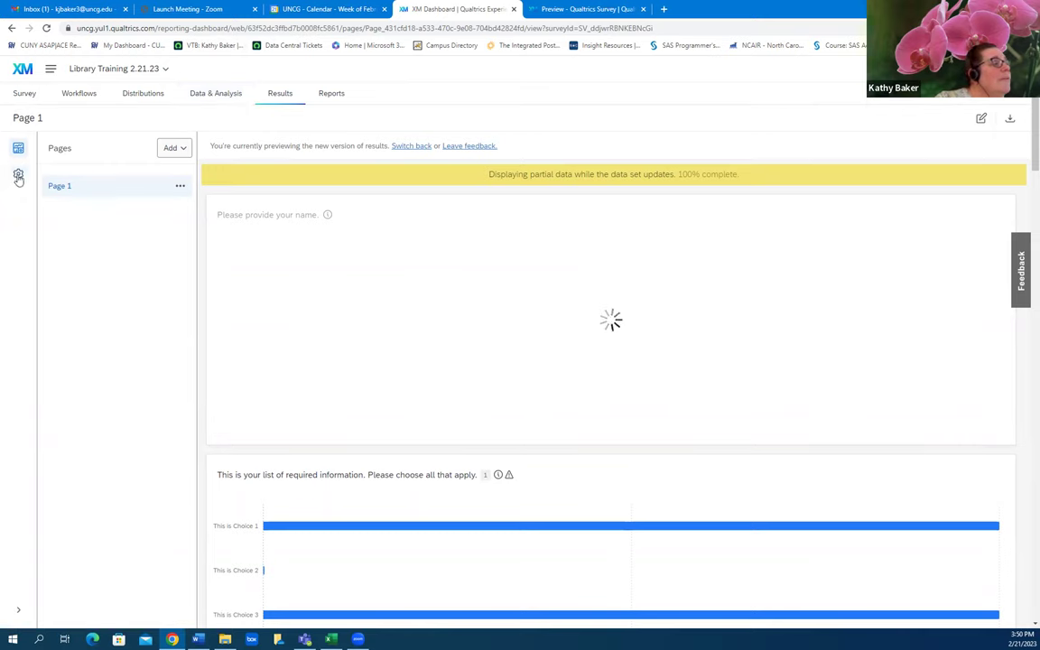
left_click(412, 146)
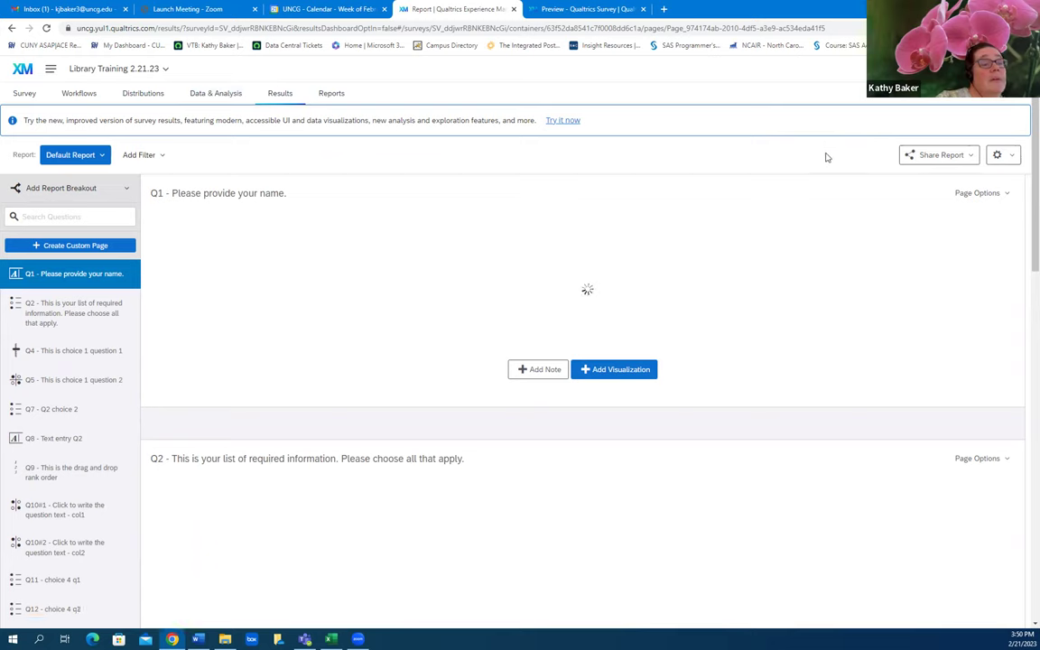
Examine the default report's sharing and export choices and its report management options.
left_click(970, 156)
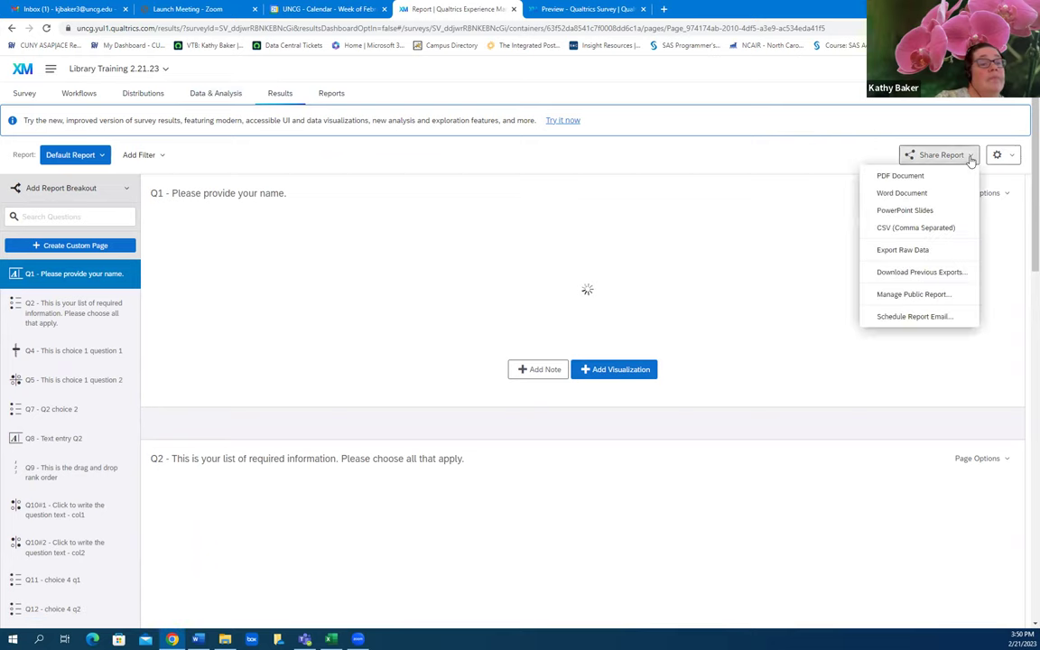
left_click(971, 159)
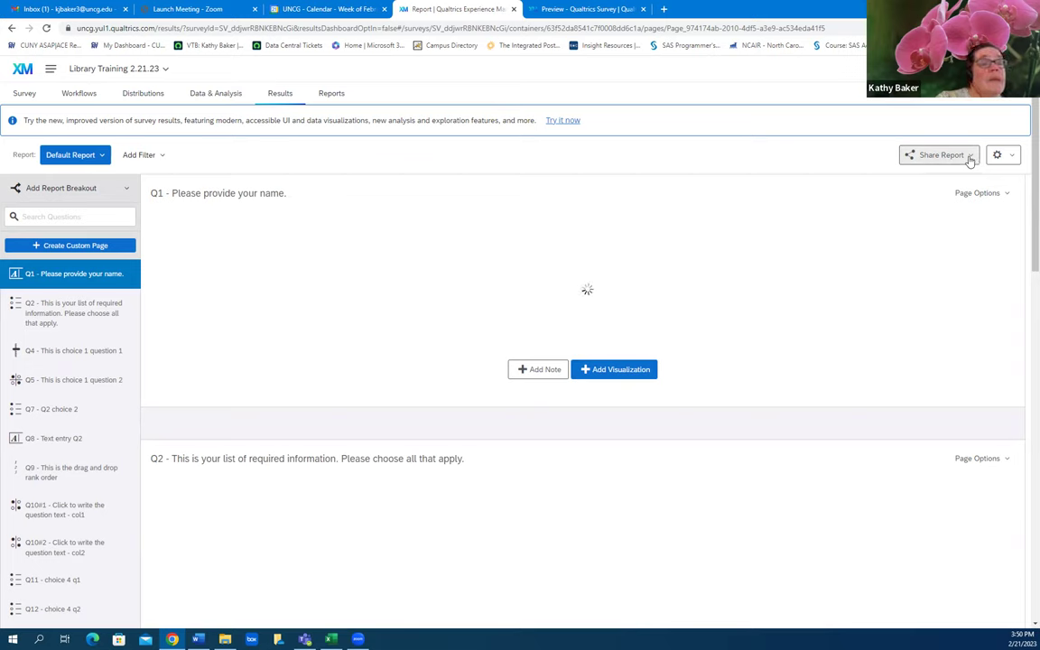
left_click(1011, 158)
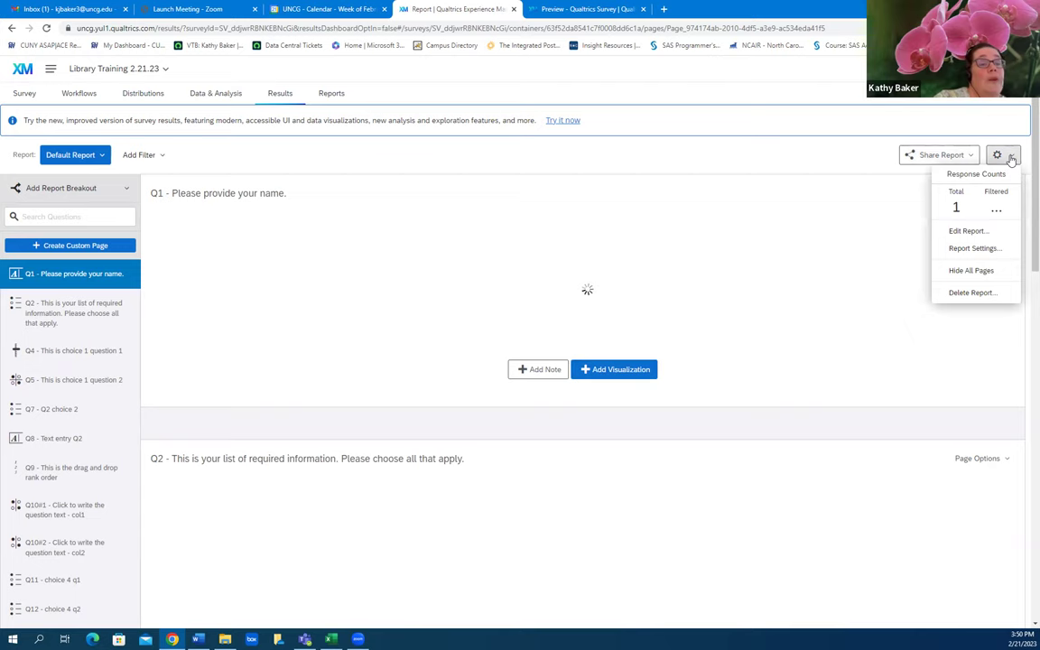
left_click(1011, 158)
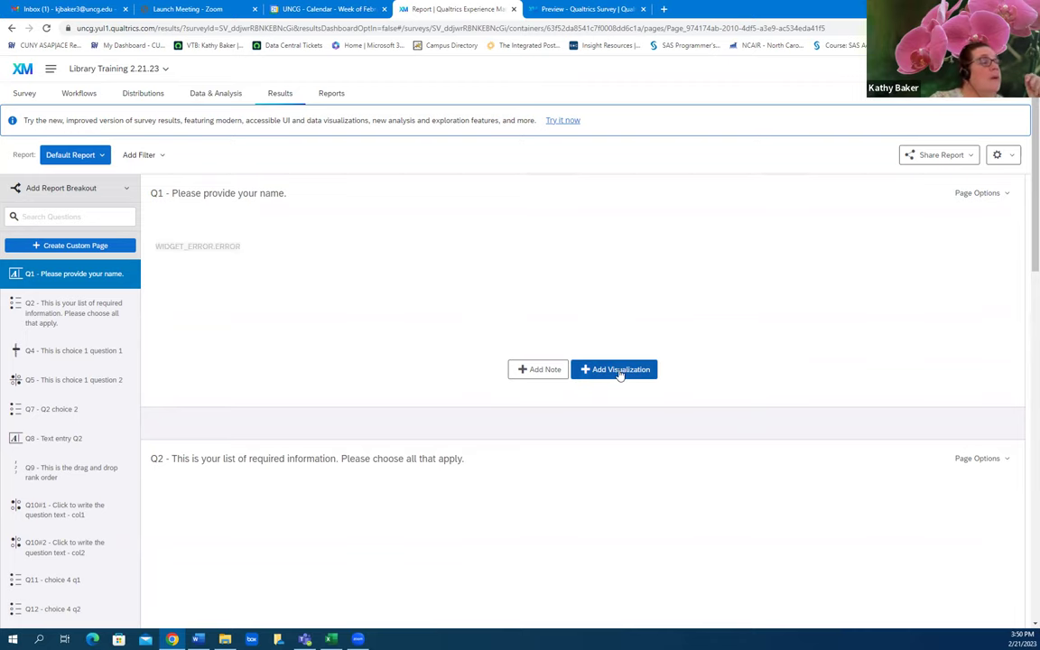
Add a second visualization to the Q4 "This is choice 1 question 1" report page and display it as a bar chart.
scroll(361, 347, "down", 3)
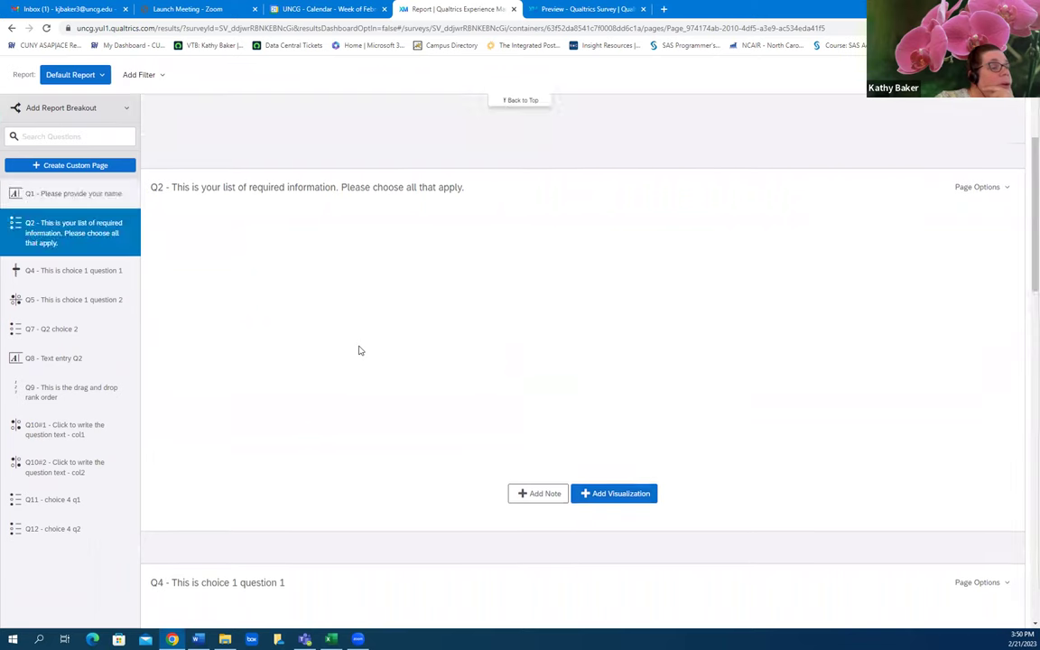
scroll(366, 351, "up", 4)
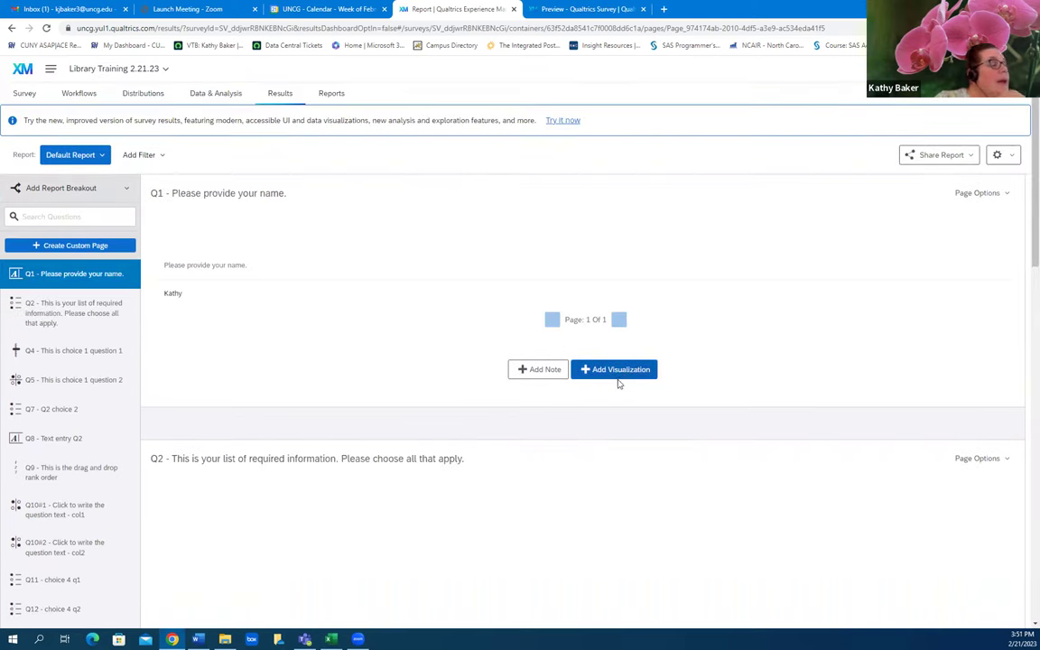
scroll(619, 383, "down", 3)
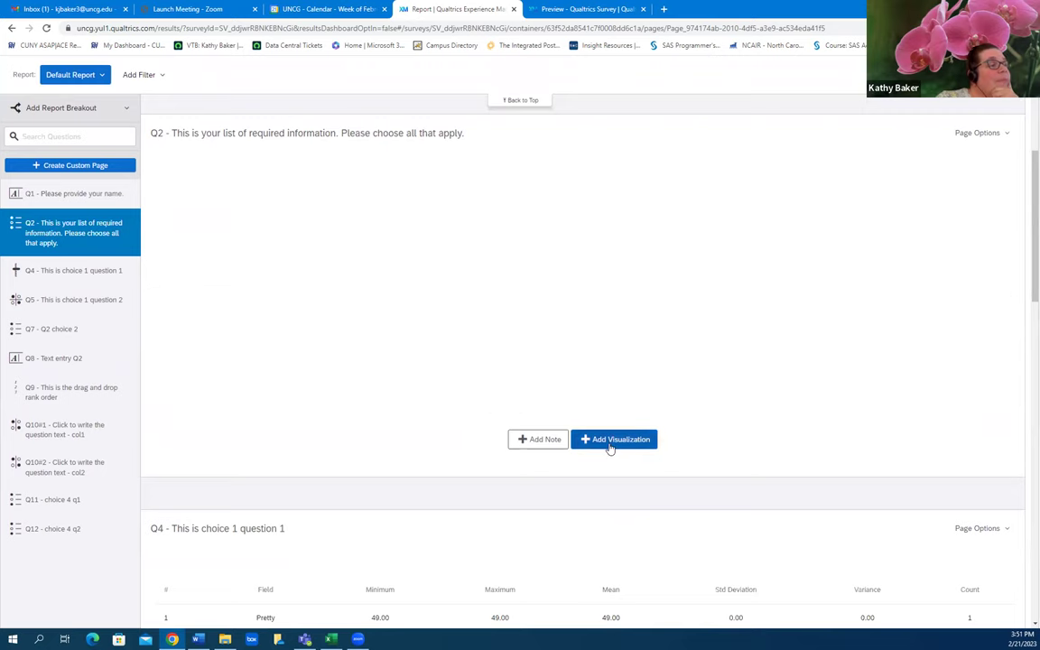
scroll(609, 452, "down", 3)
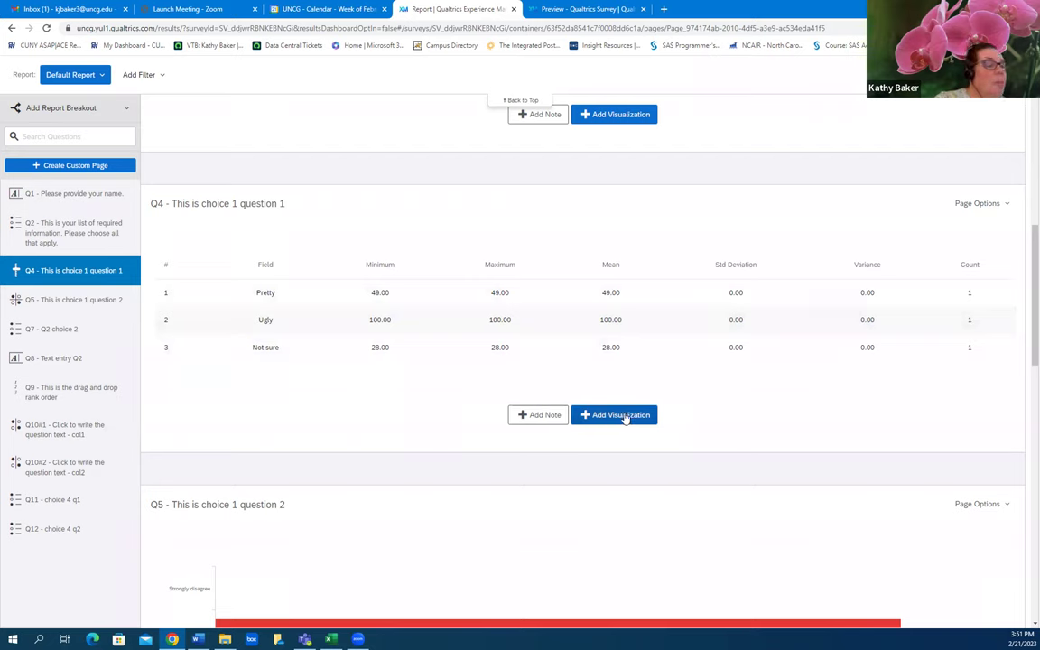
scroll(612, 423, "down", 1)
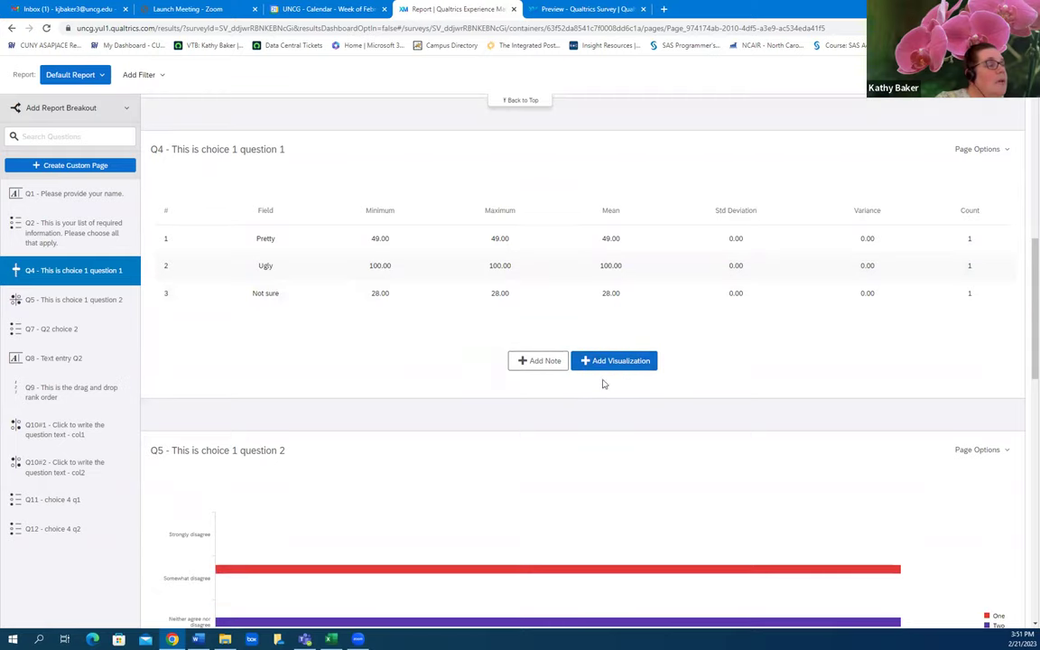
left_click(614, 361)
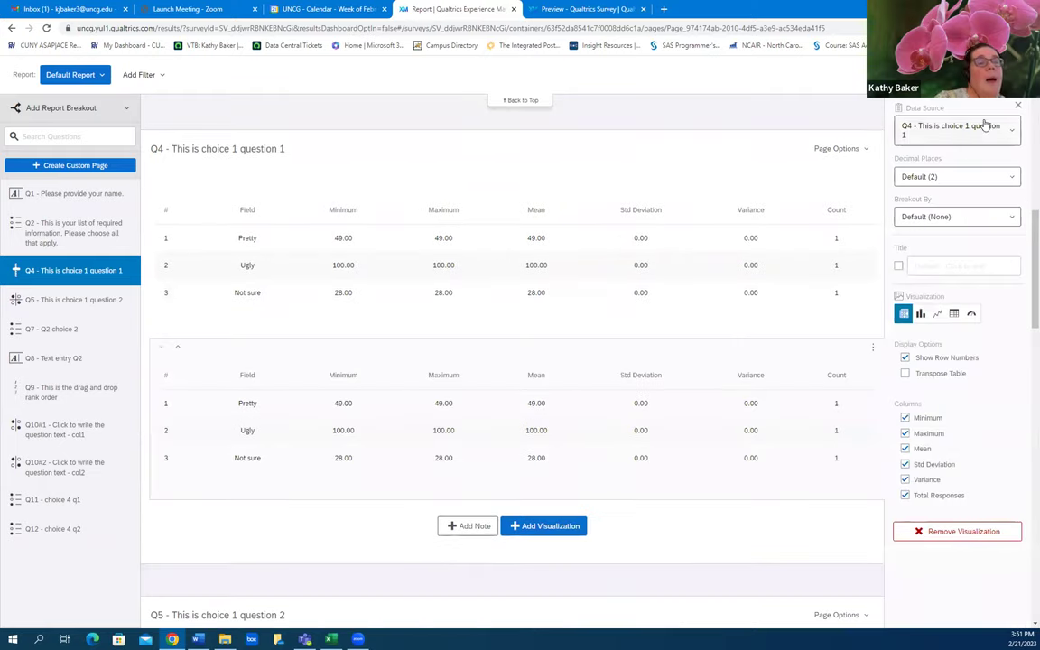
left_click(920, 314)
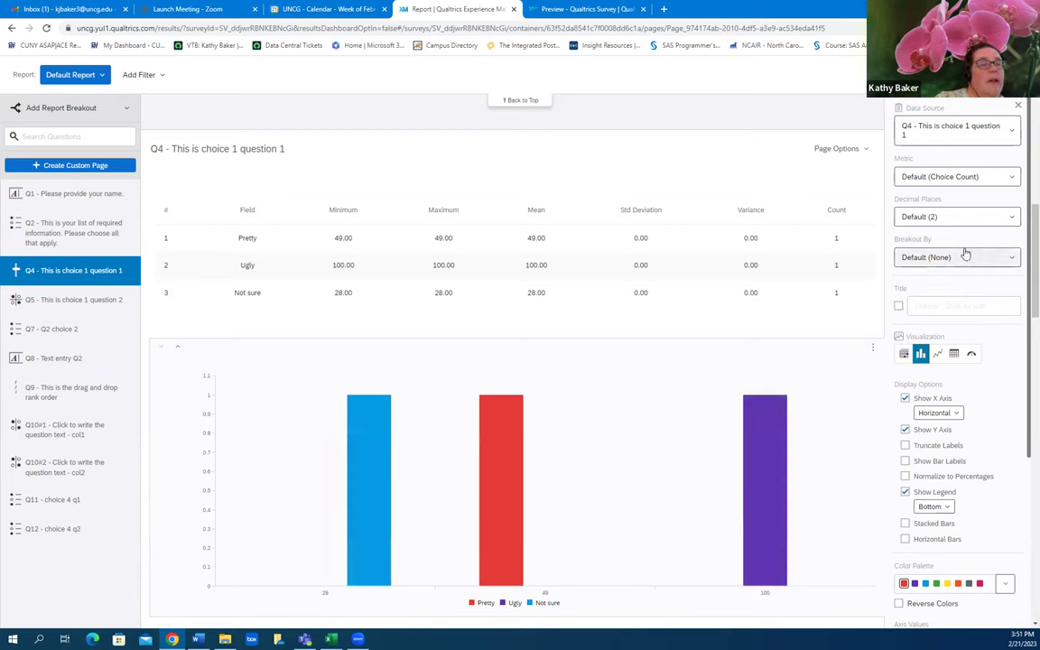
scroll(957, 379, "down", 2)
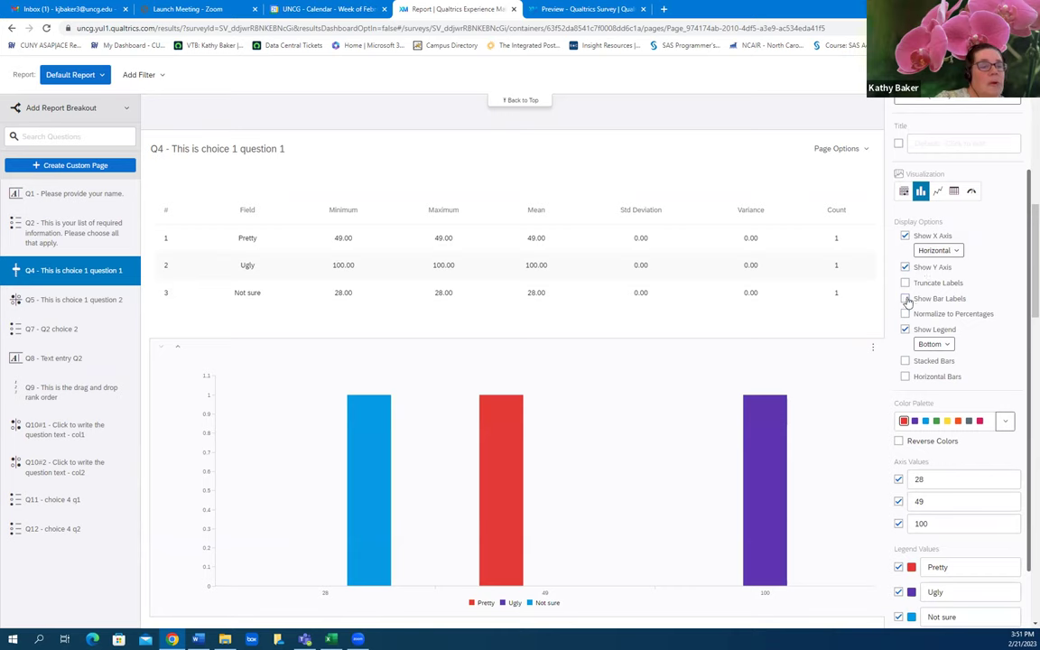
scroll(942, 436, "down", 5)
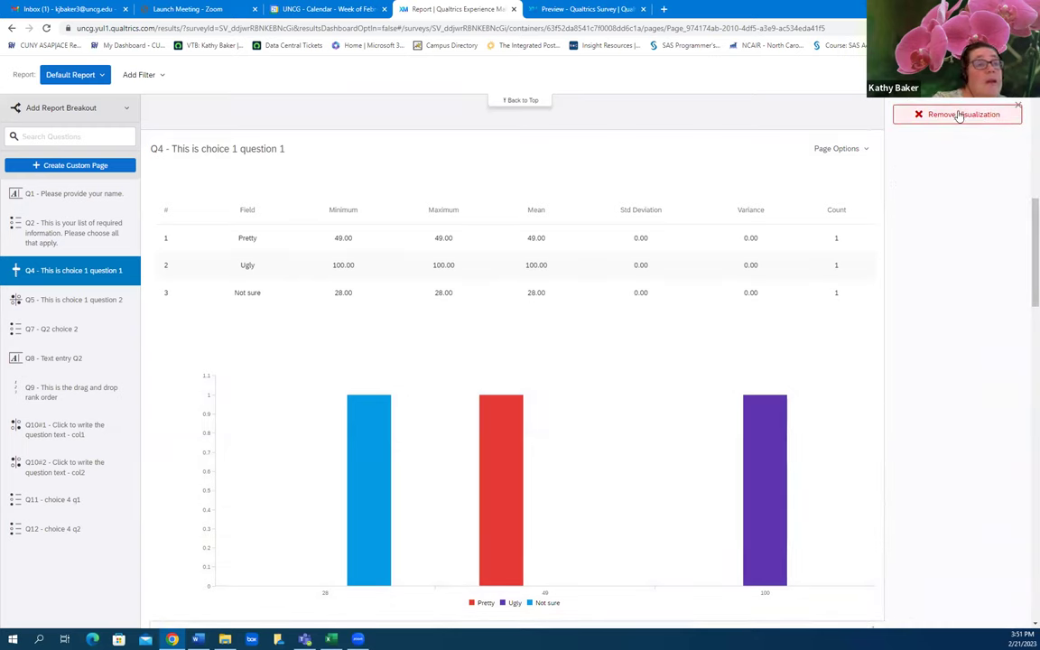
left_click(334, 218)
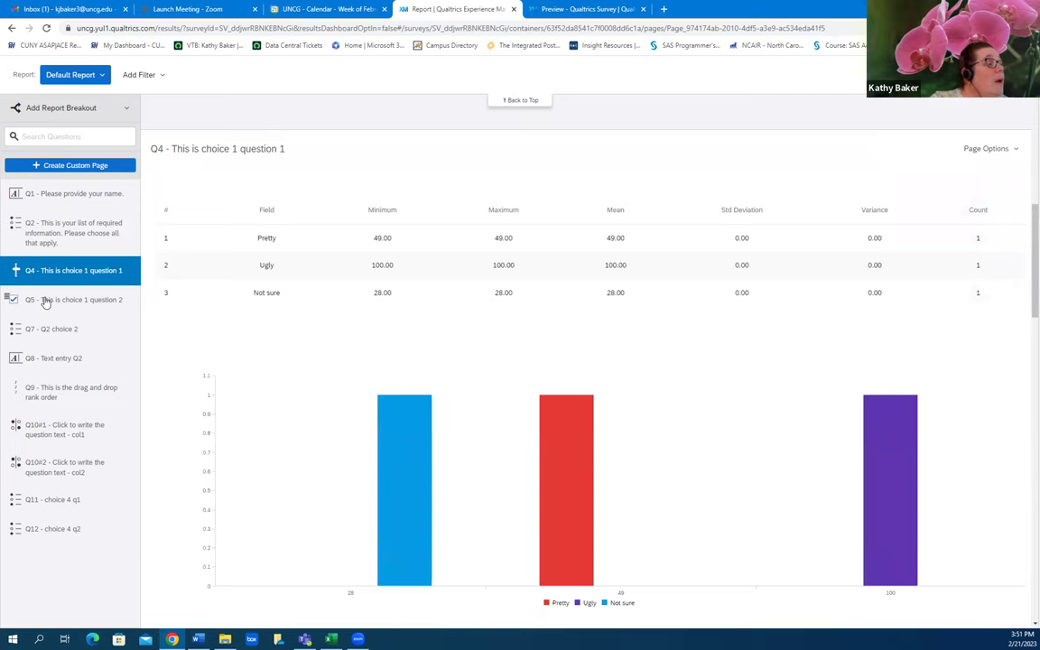
Review the report pages for Q5 "This is choice 1 question 2" and Q7 "Q2 choice 2".
left_click(61, 307)
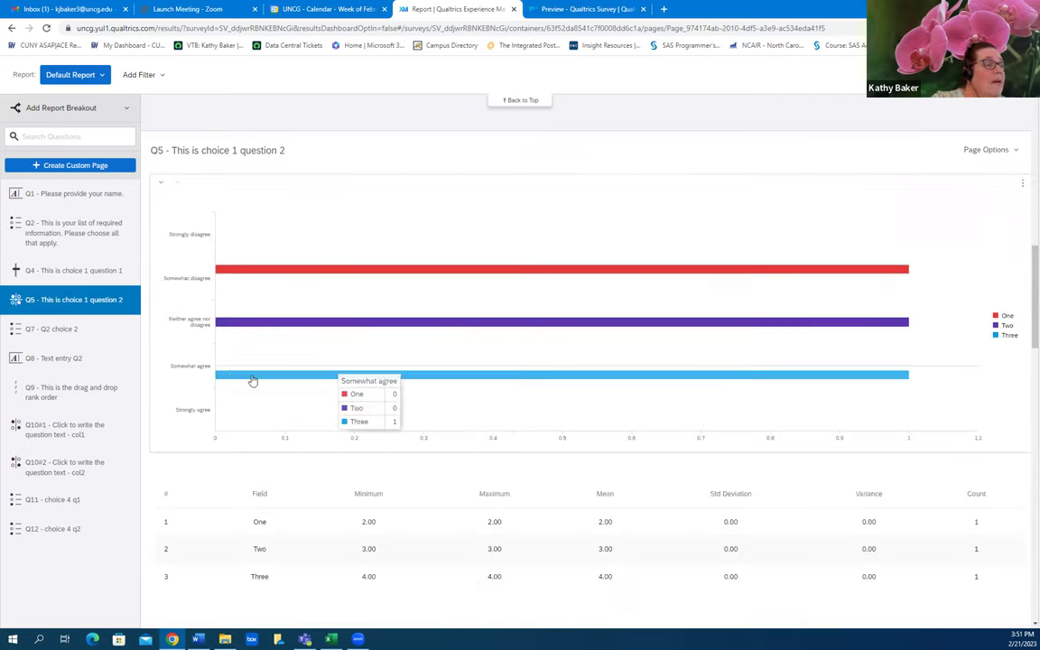
left_click(45, 330)
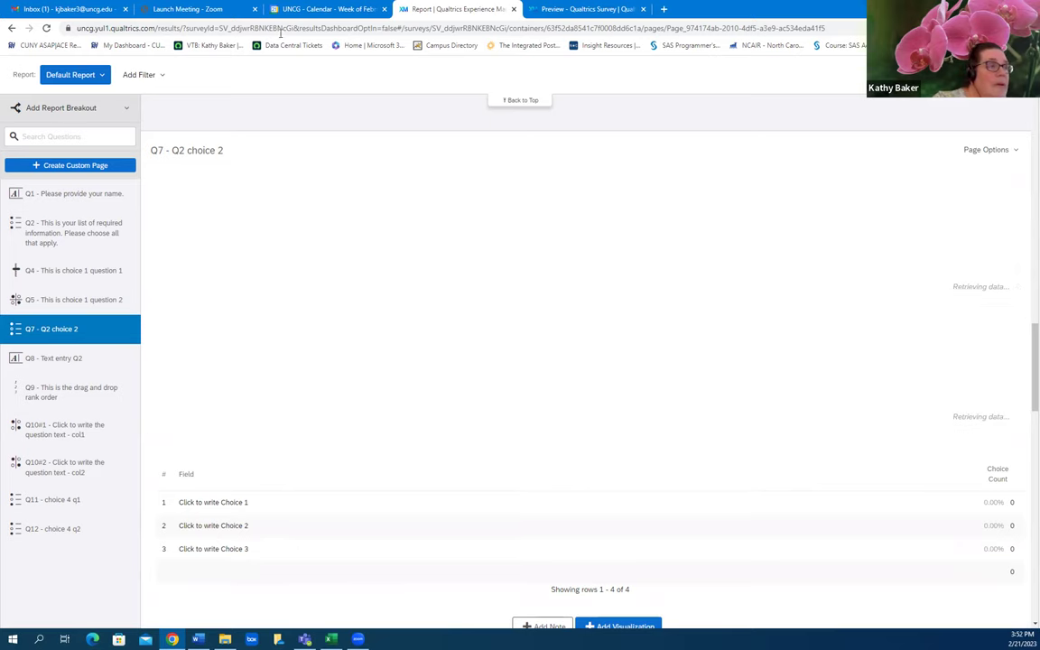
scroll(224, 139, "up", 5)
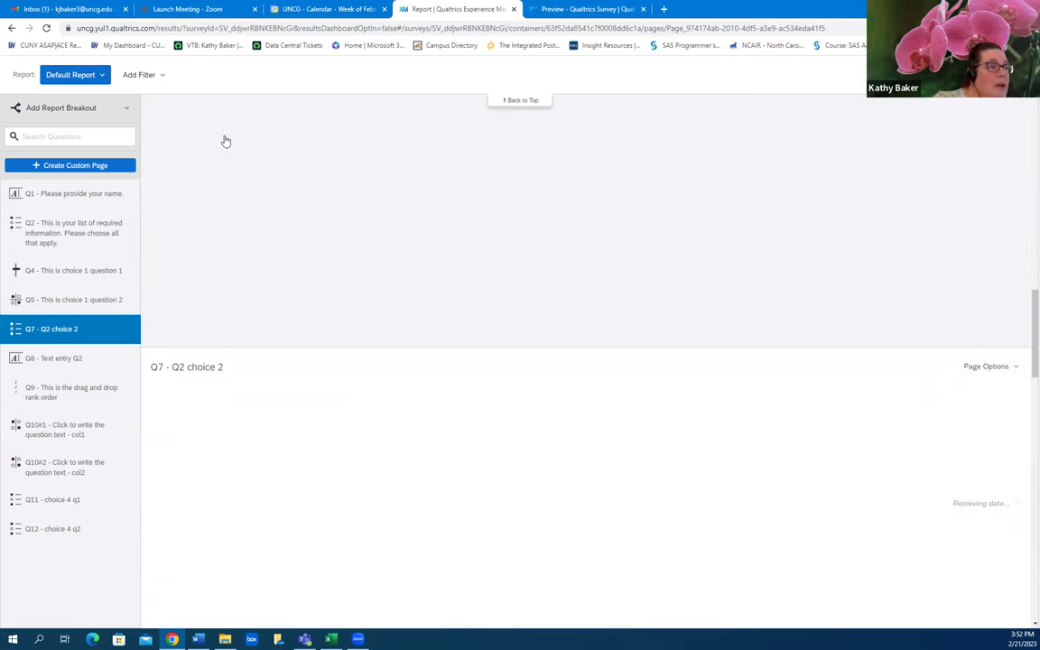
scroll(265, 145, "up", 10)
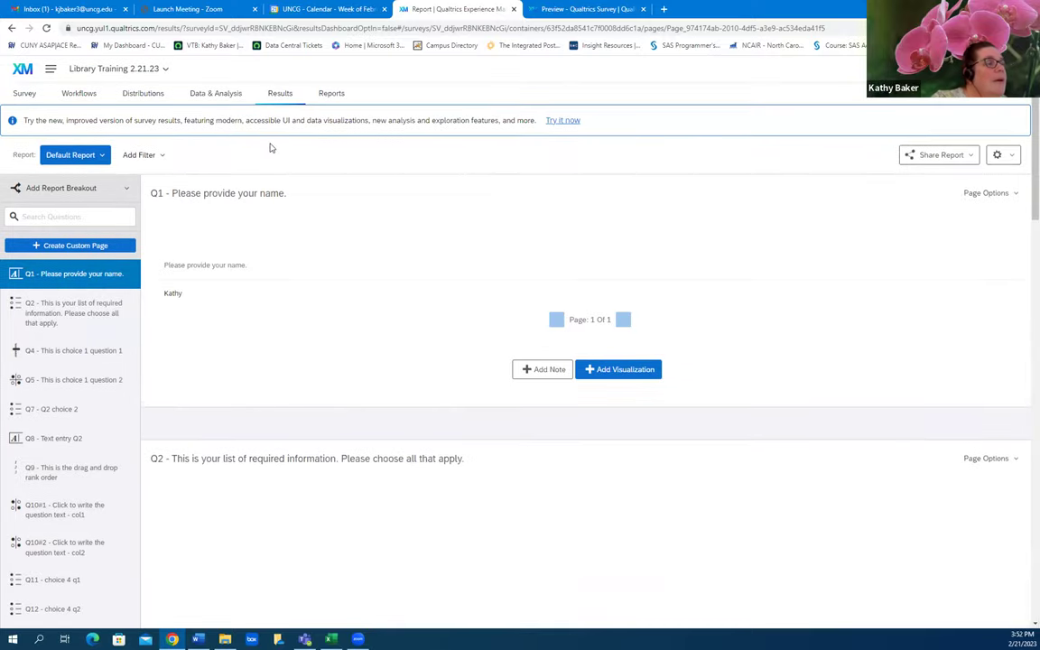
Open the survey's response data table and examine which question fields can be shown as columns.
left_click(217, 94)
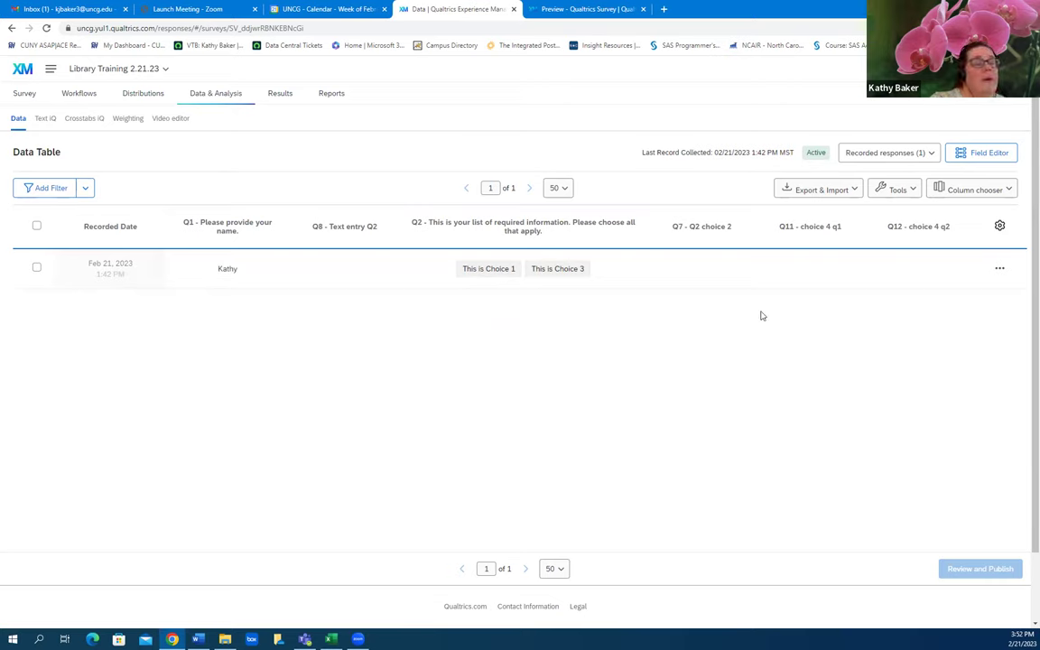
left_click(1001, 192)
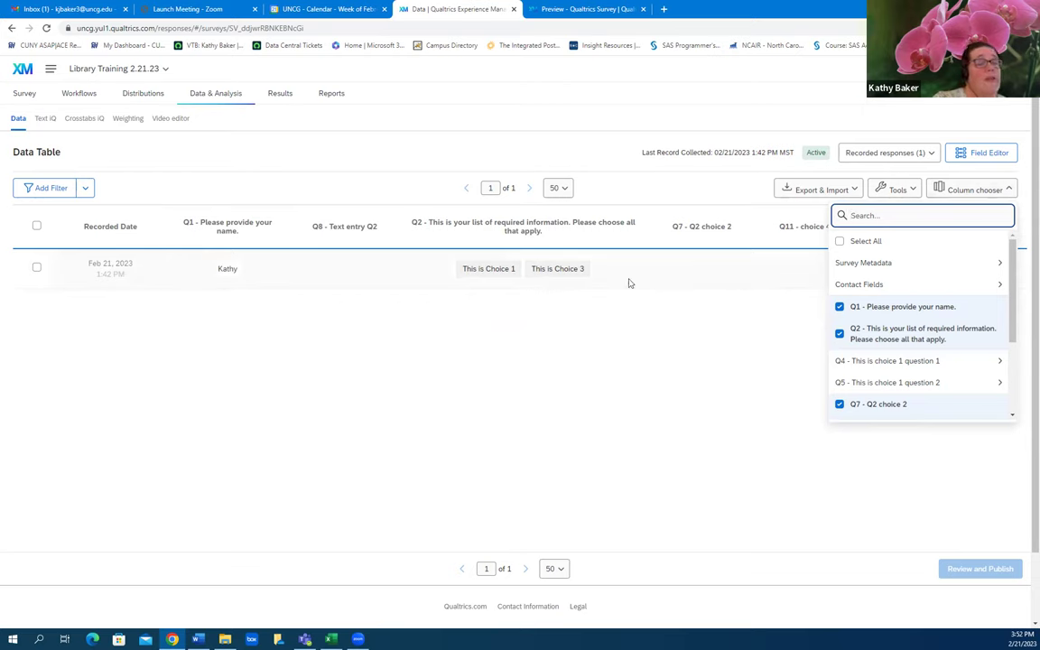
mouse_move(903, 386)
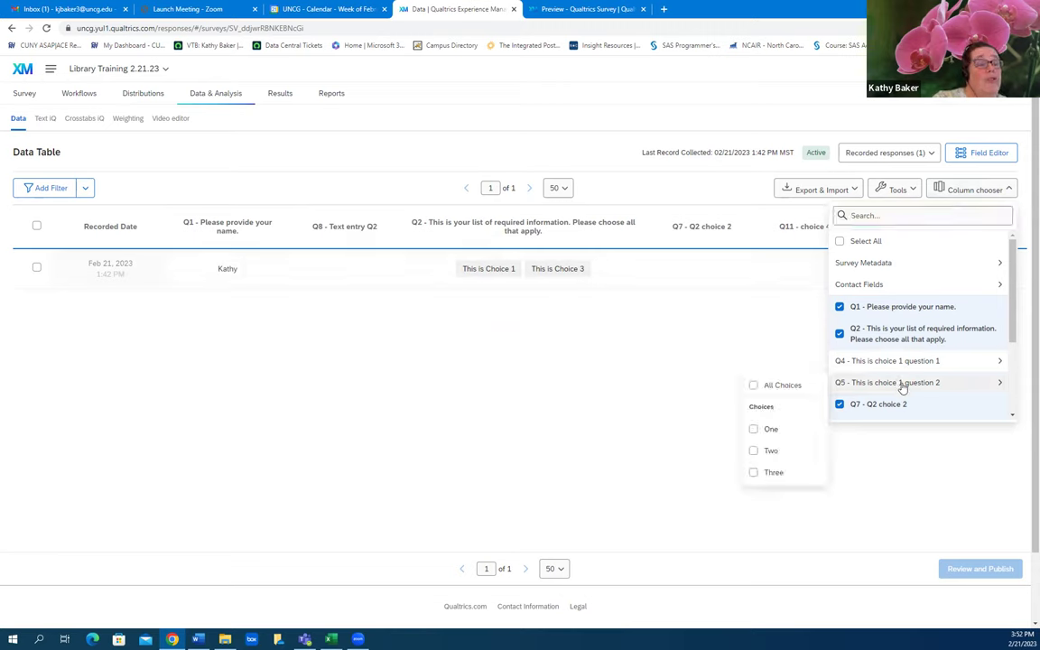
left_click(1008, 191)
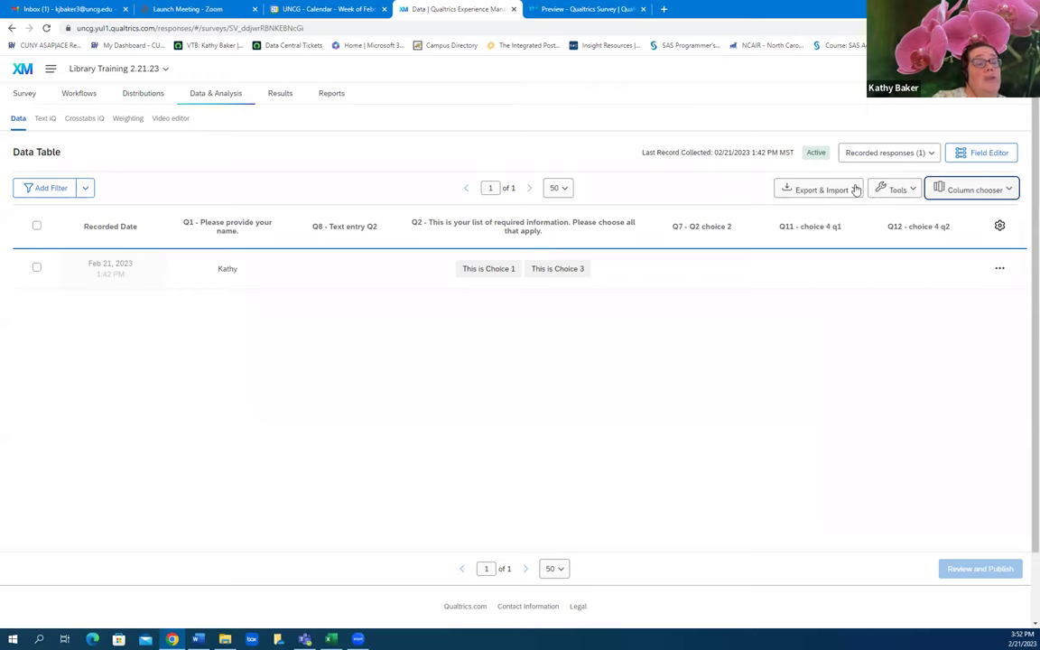
Examine the Excel data export's basic and additional options with choice text selected, and cancel without downloading.
left_click(854, 189)
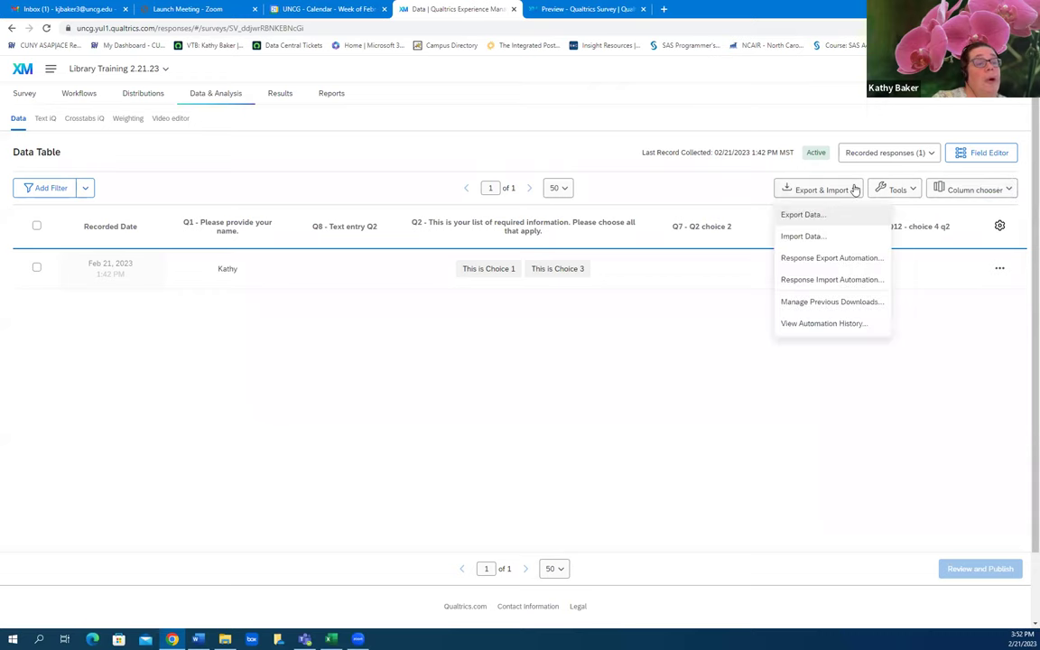
left_click(803, 215)
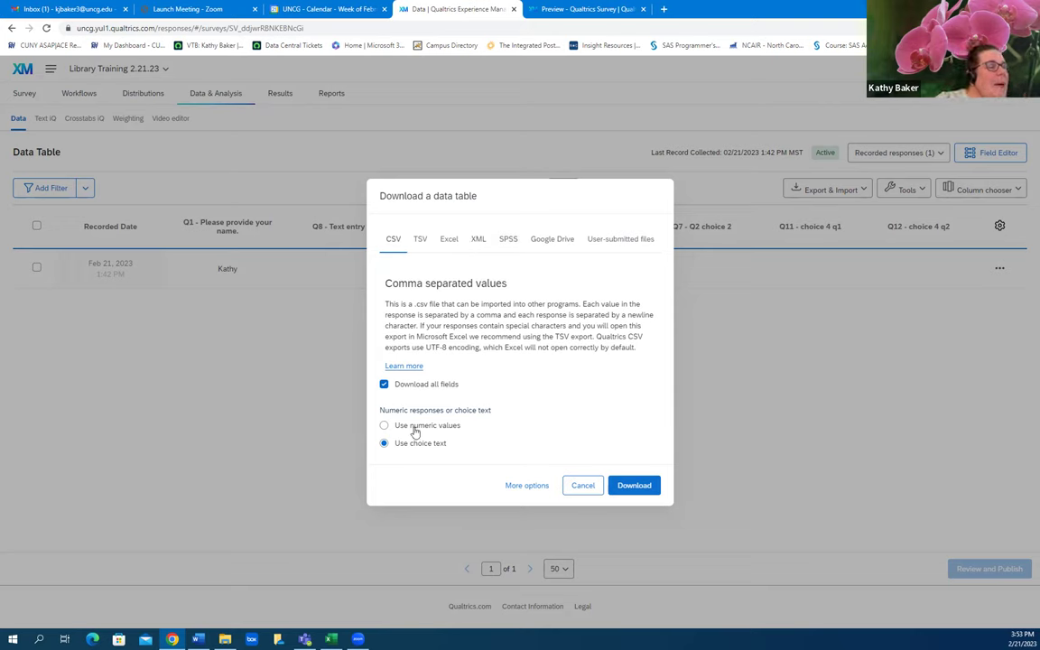
left_click(450, 240)
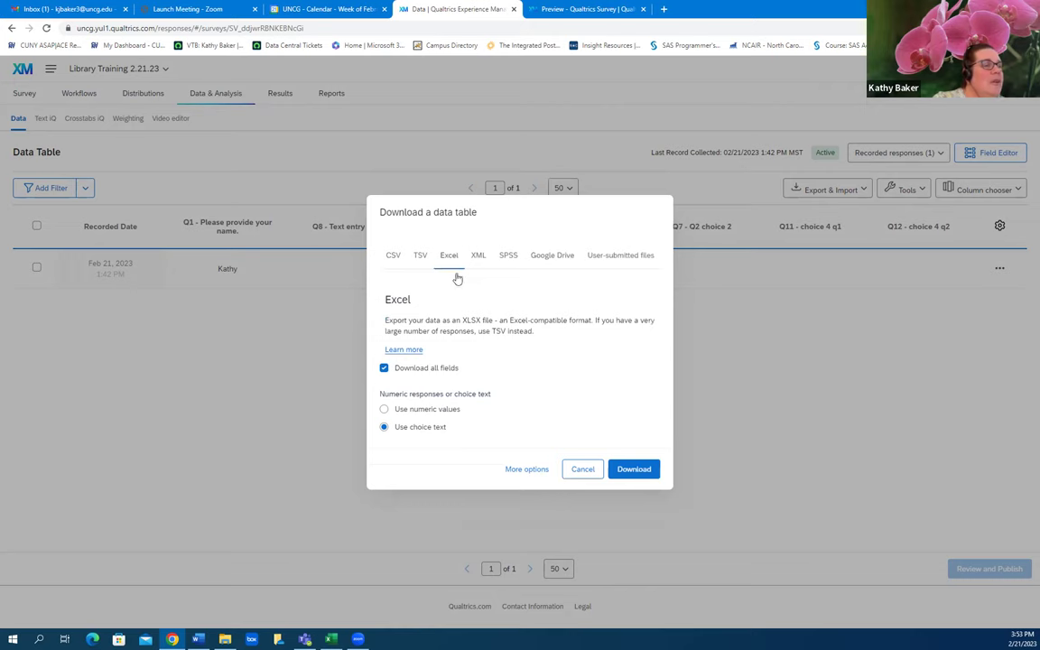
left_click(386, 426)
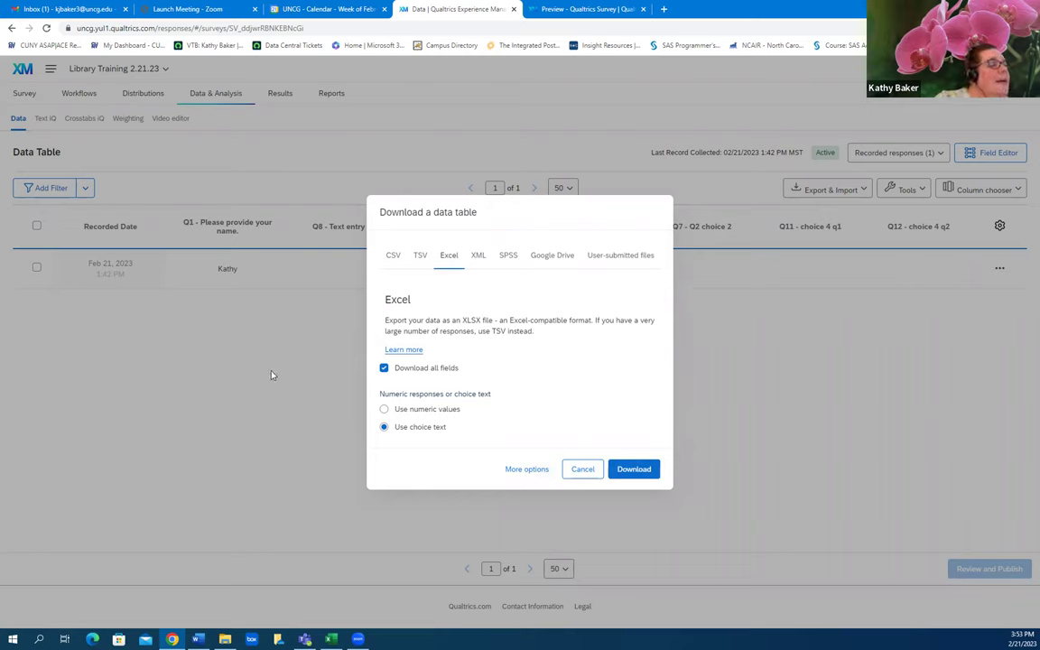
left_click(527, 469)
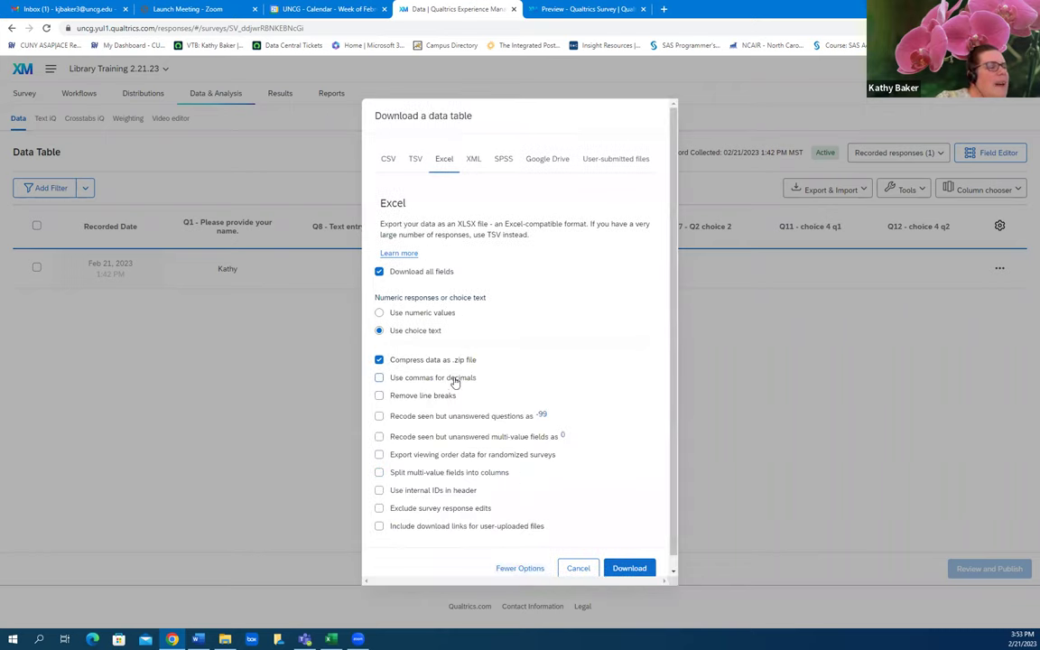
scroll(454, 379, "down", 1)
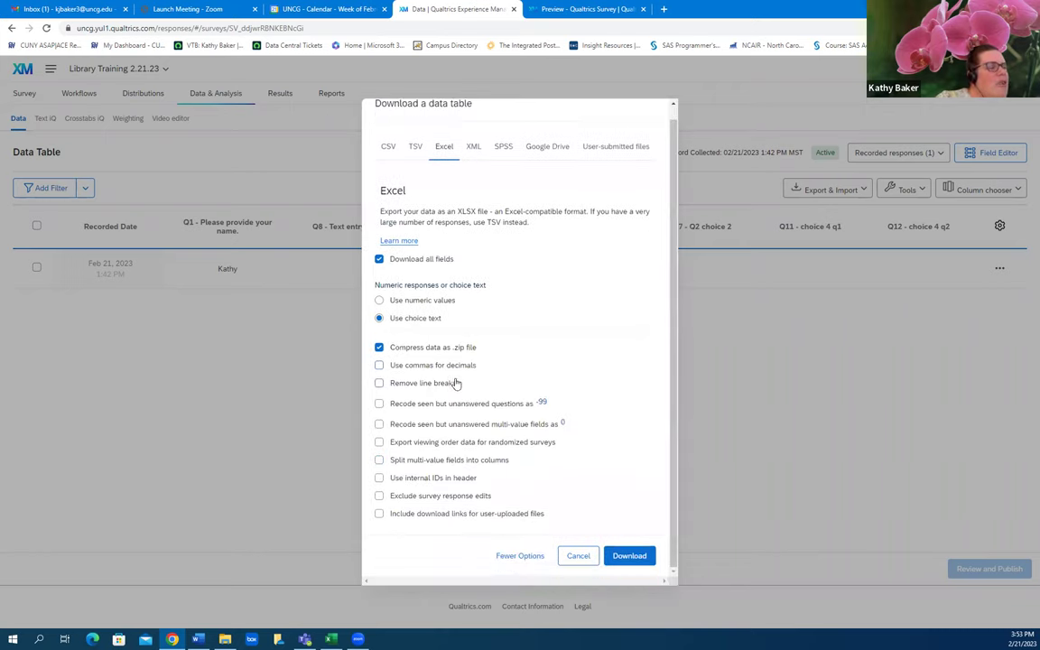
left_click(530, 558)
left_click(581, 469)
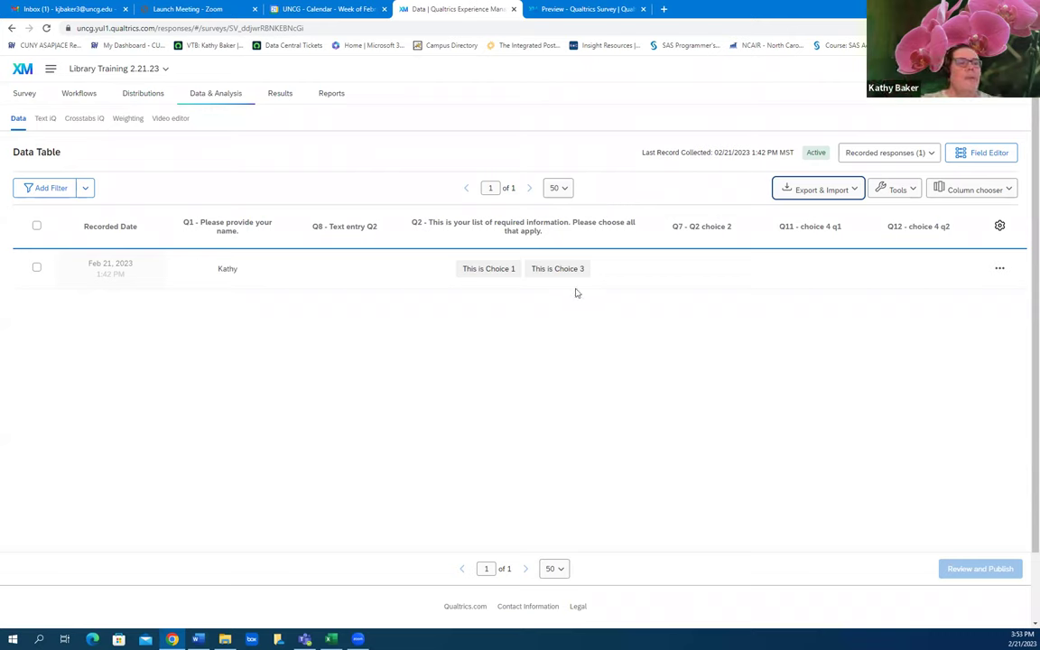
Check the response data table's layout-saving tools and its export and import options.
left_click(908, 190)
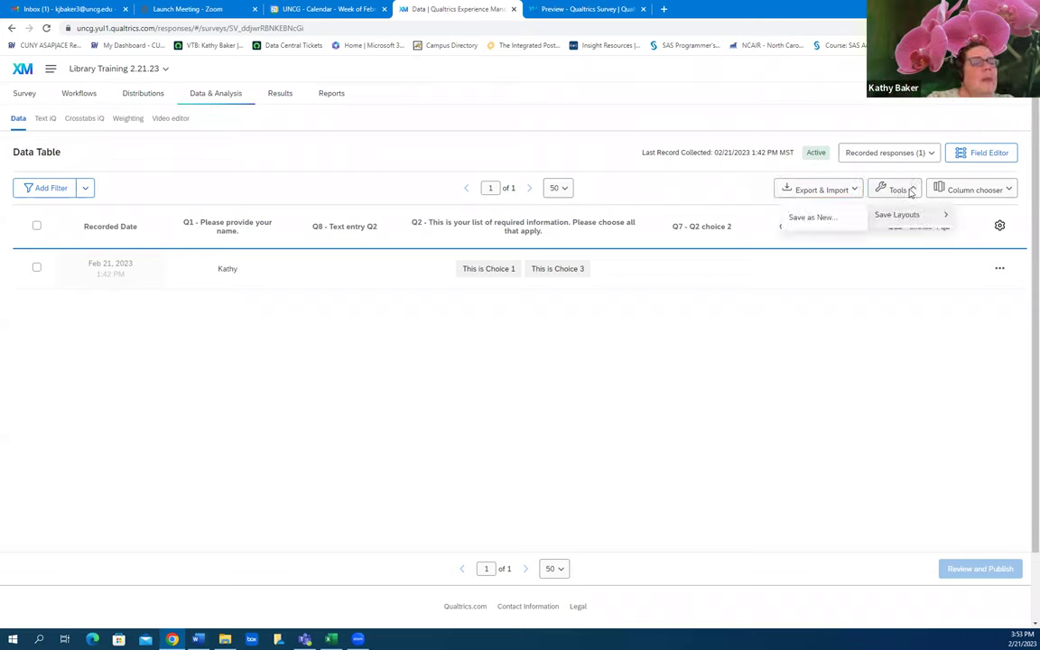
left_click(908, 191)
left_click(836, 190)
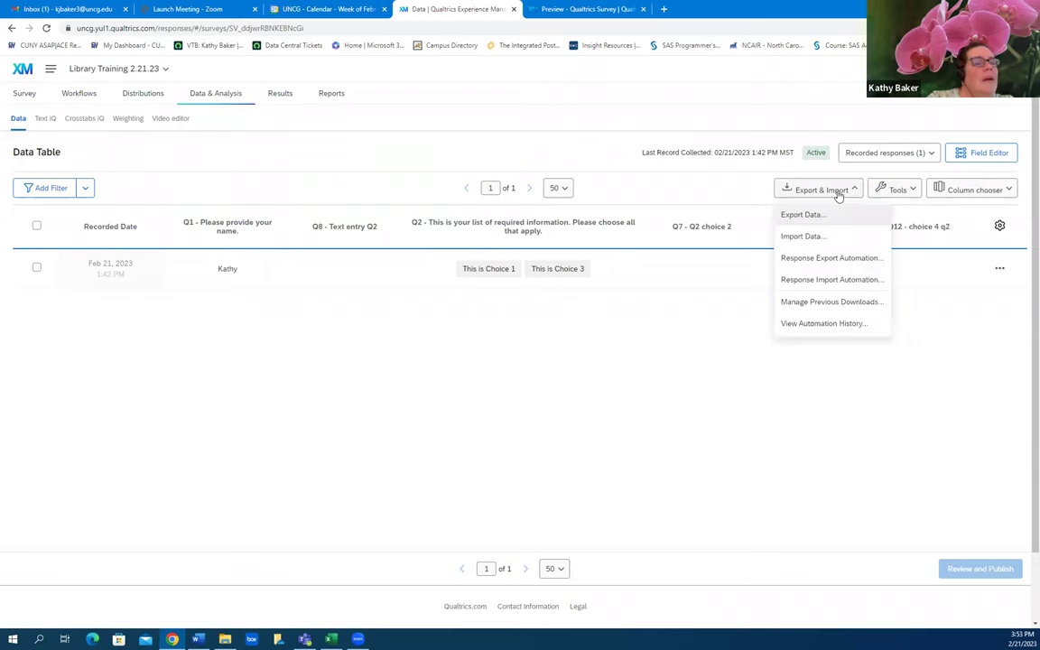
left_click(838, 190)
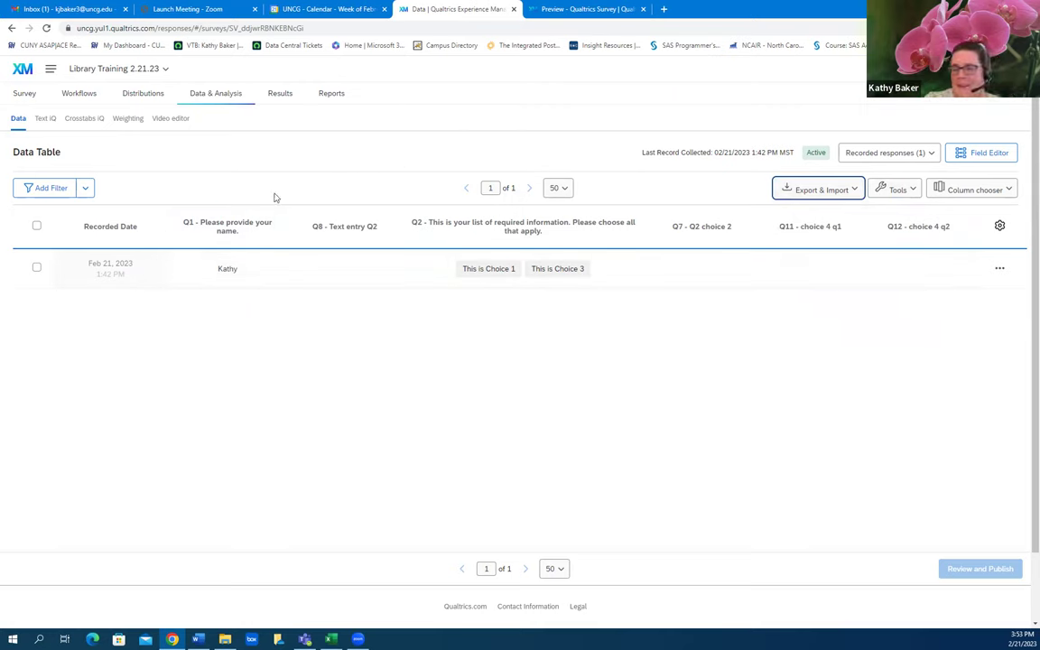
Check the project's Reports section and return to the default report in Results.
left_click(283, 96)
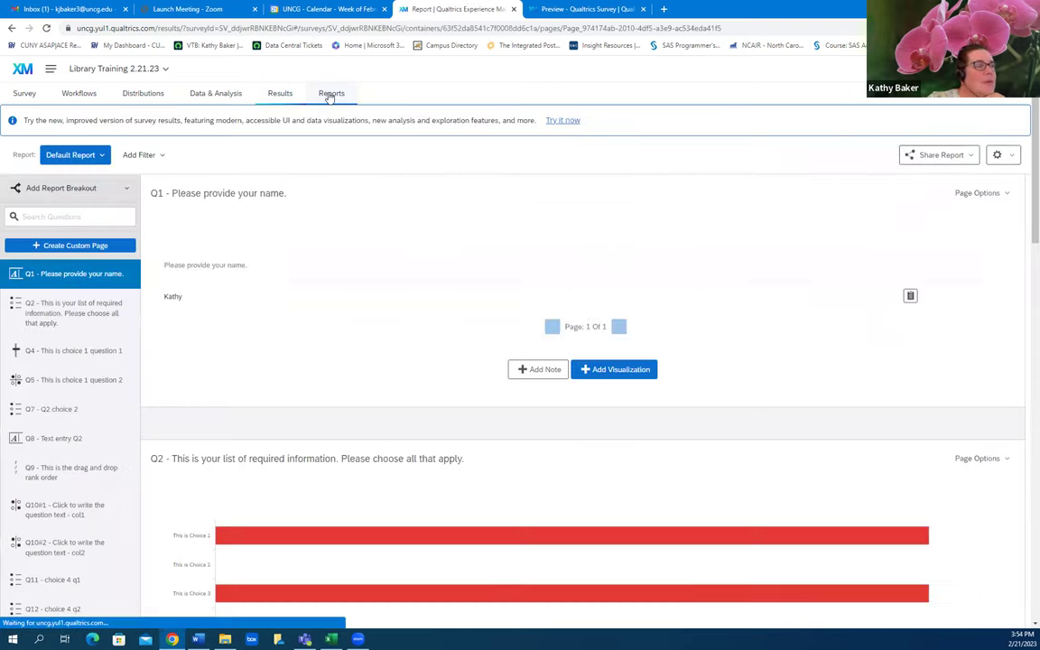
left_click(330, 96)
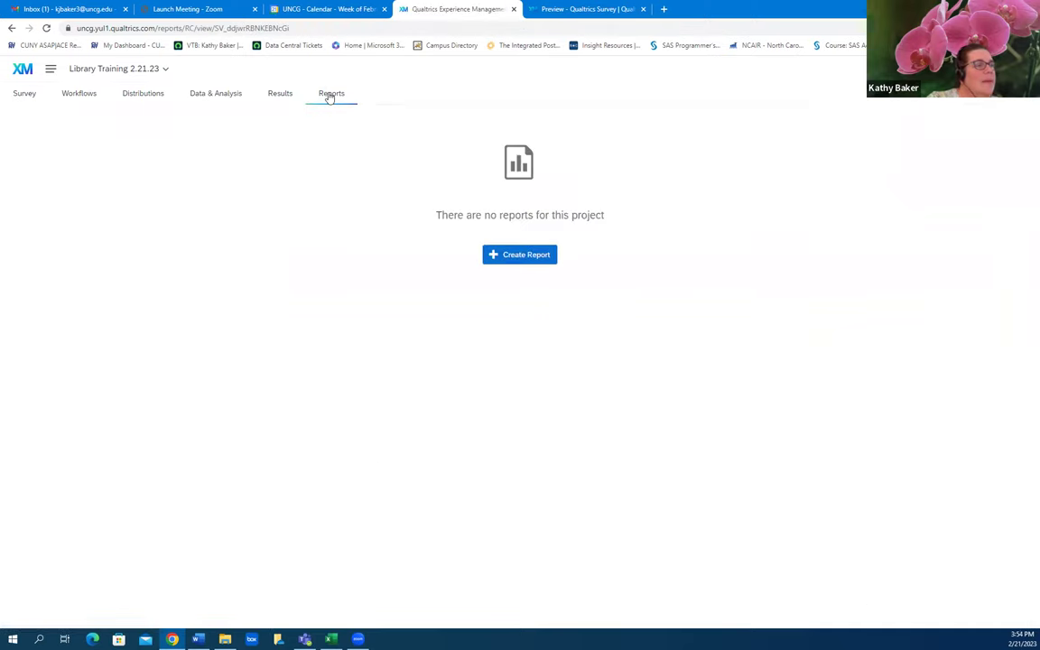
left_click(276, 95)
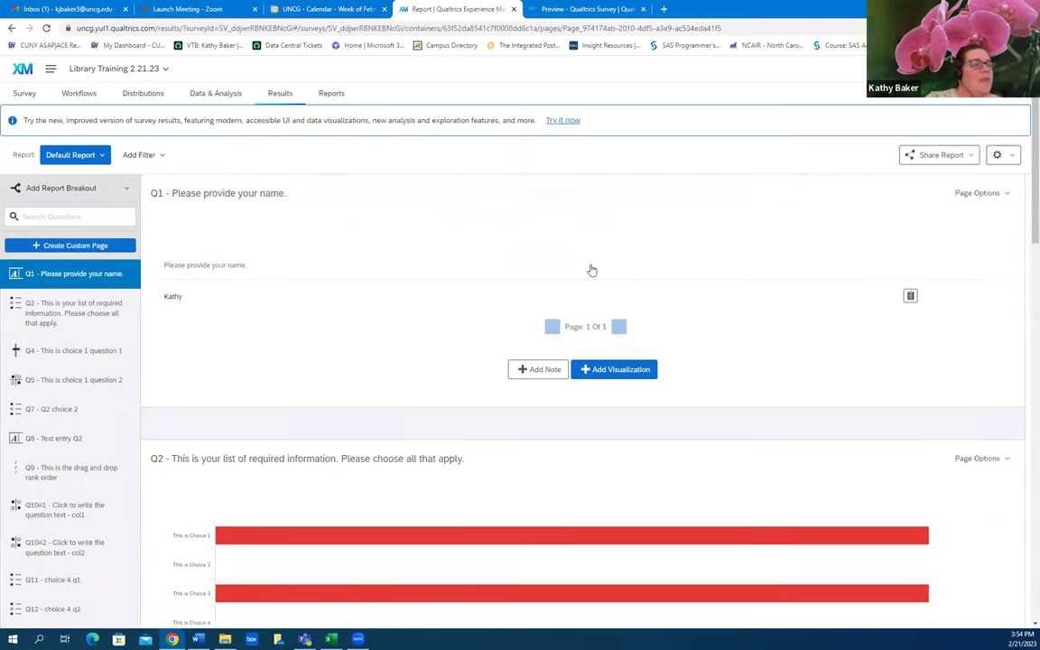
Review the Q2 bar chart and choice count table, and examine the formats available for sharing the report.
scroll(302, 328, "down", 3)
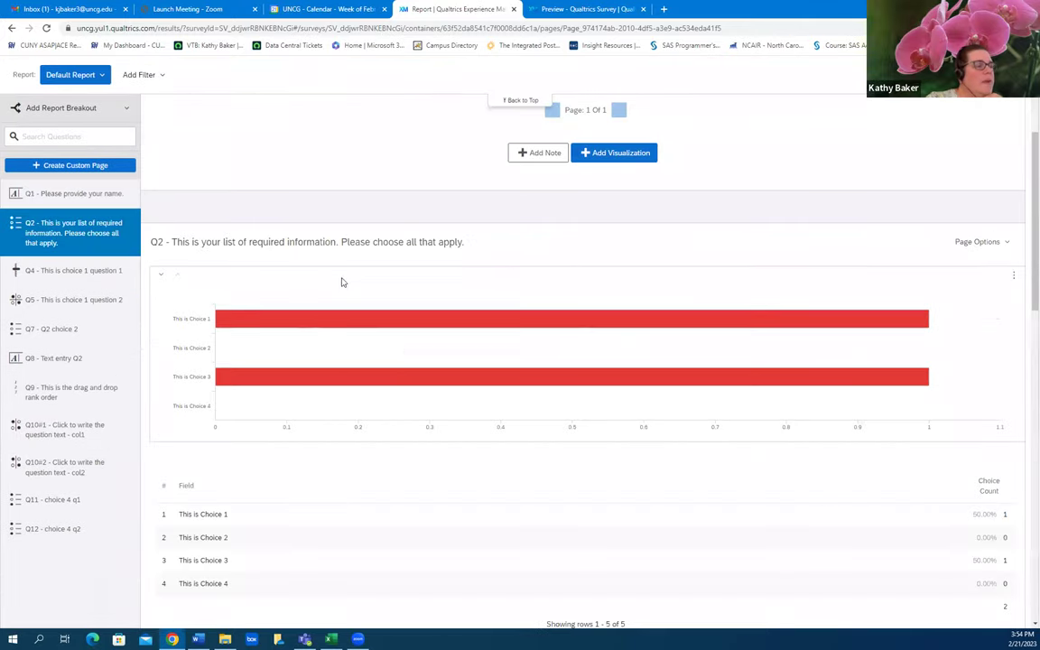
scroll(477, 294, "down", 2)
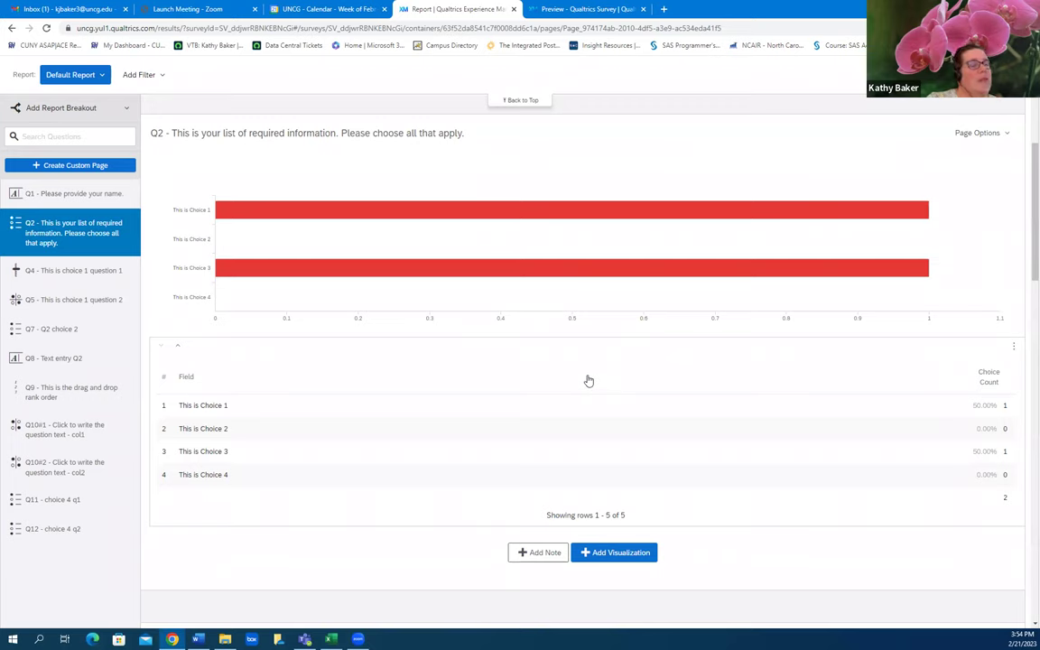
scroll(593, 375, "up", 3)
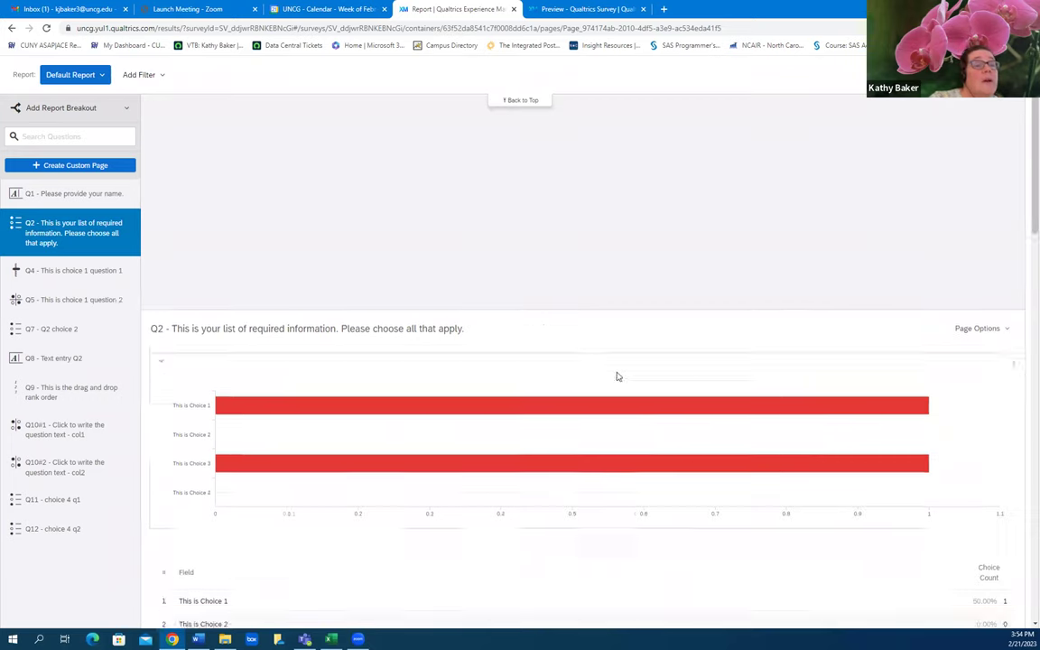
scroll(623, 367, "down", 2)
scroll(634, 360, "up", 5)
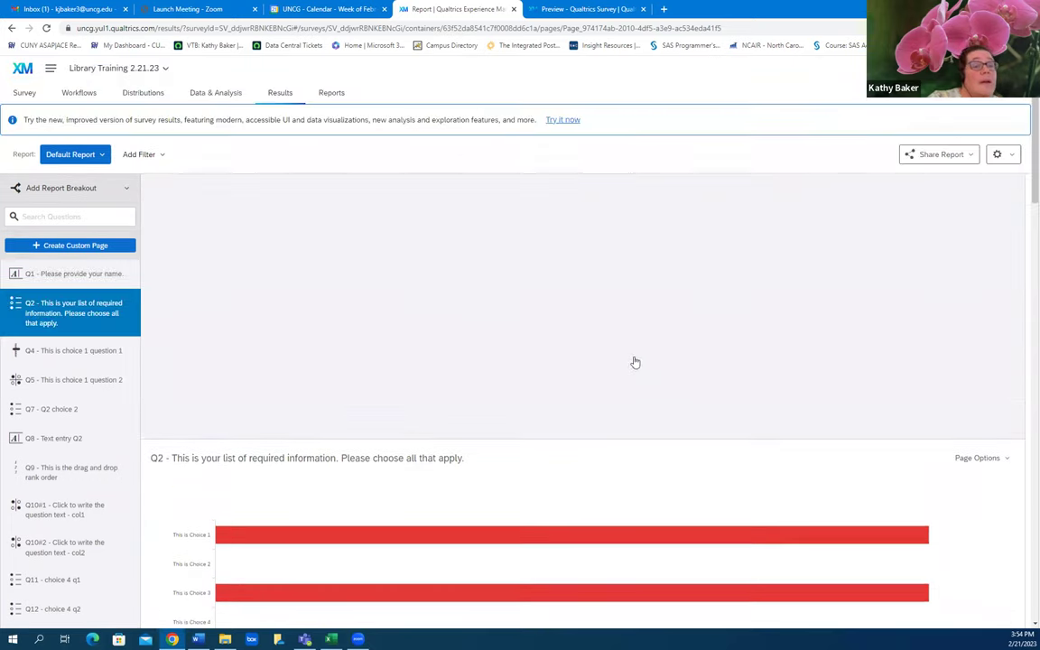
left_click(968, 156)
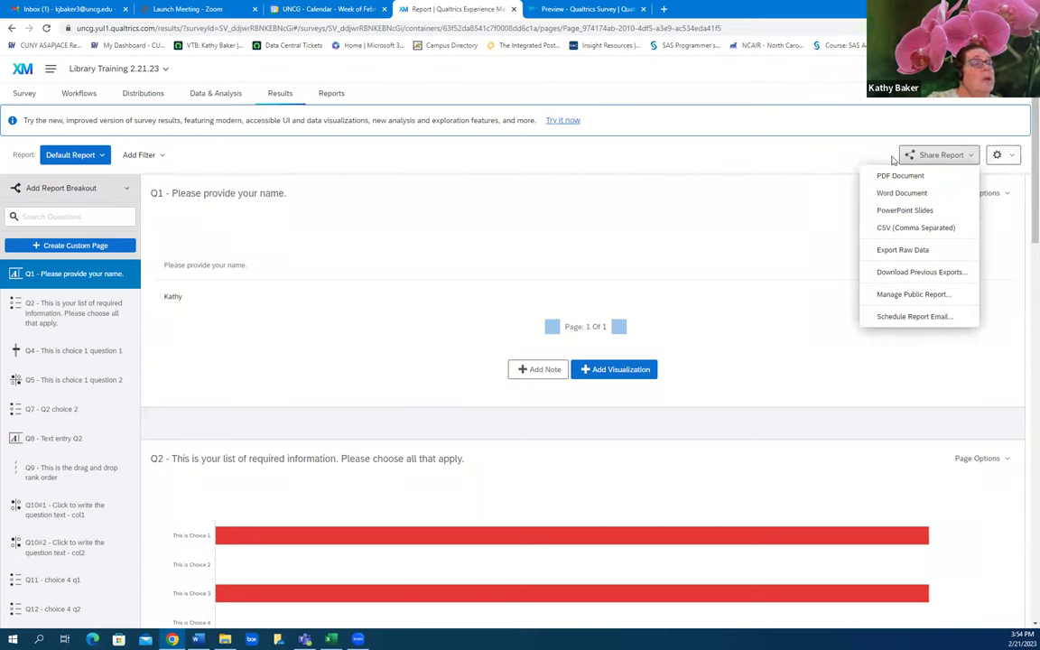
left_click(737, 161)
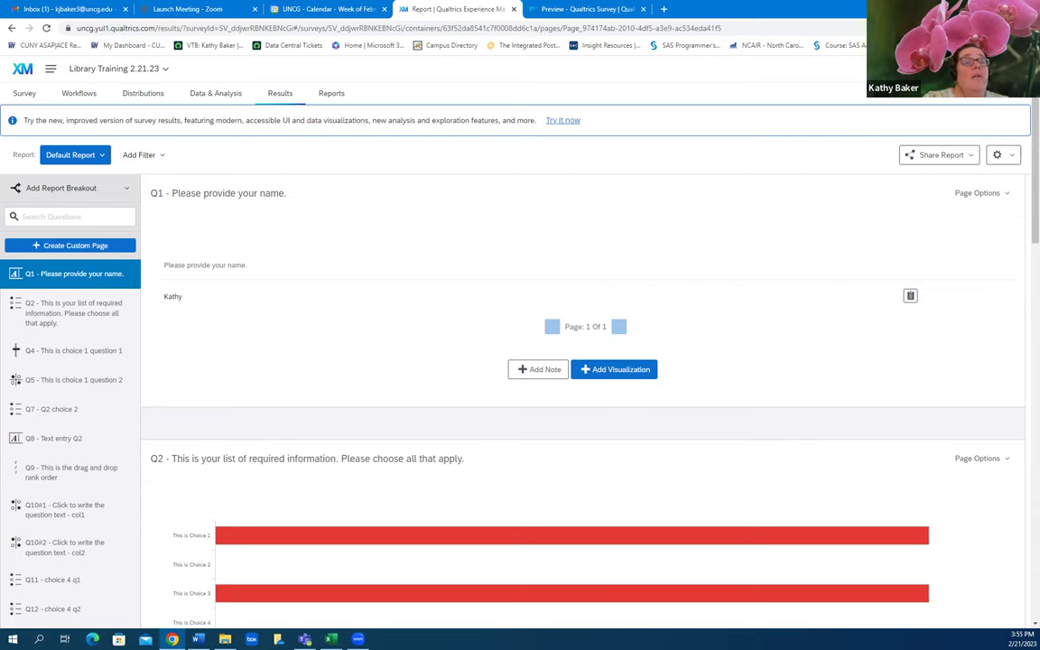
Open the training site basecamp.qualtrics.com in a new browser tab, using the full-size window.
left_click_drag(654, 8, 654, 117)
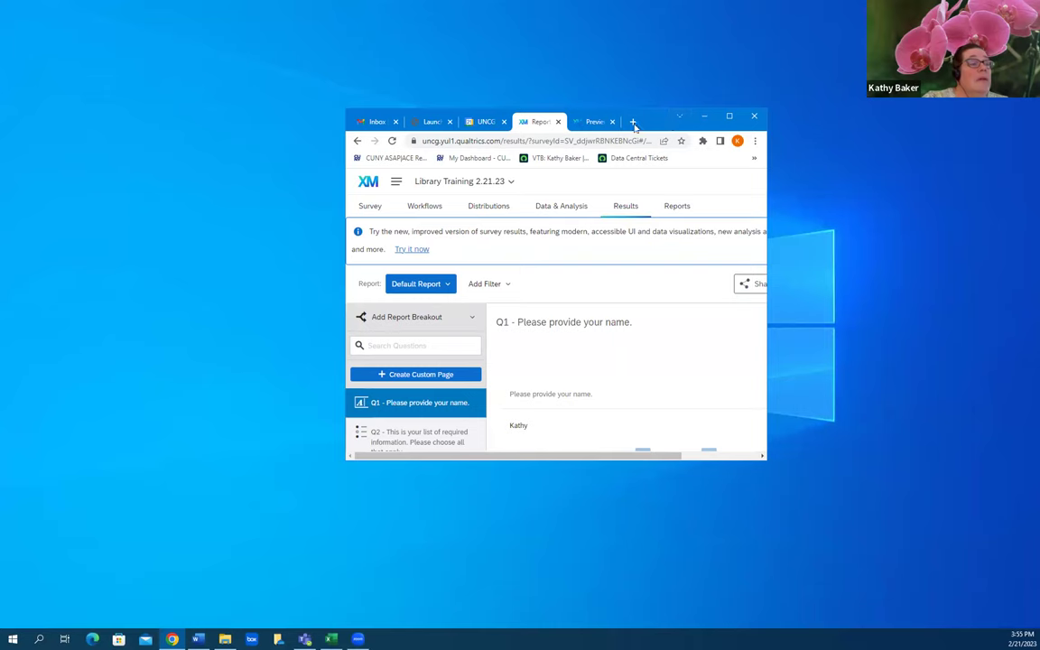
left_click(633, 121)
left_click(729, 118)
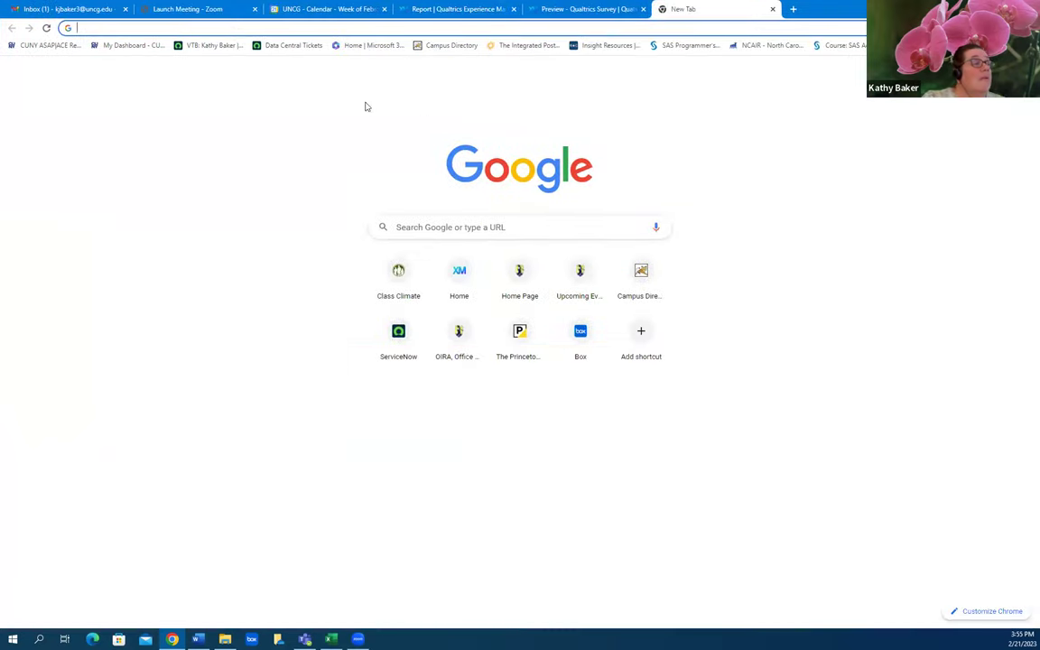
type("basecamp.qualtrics.com")
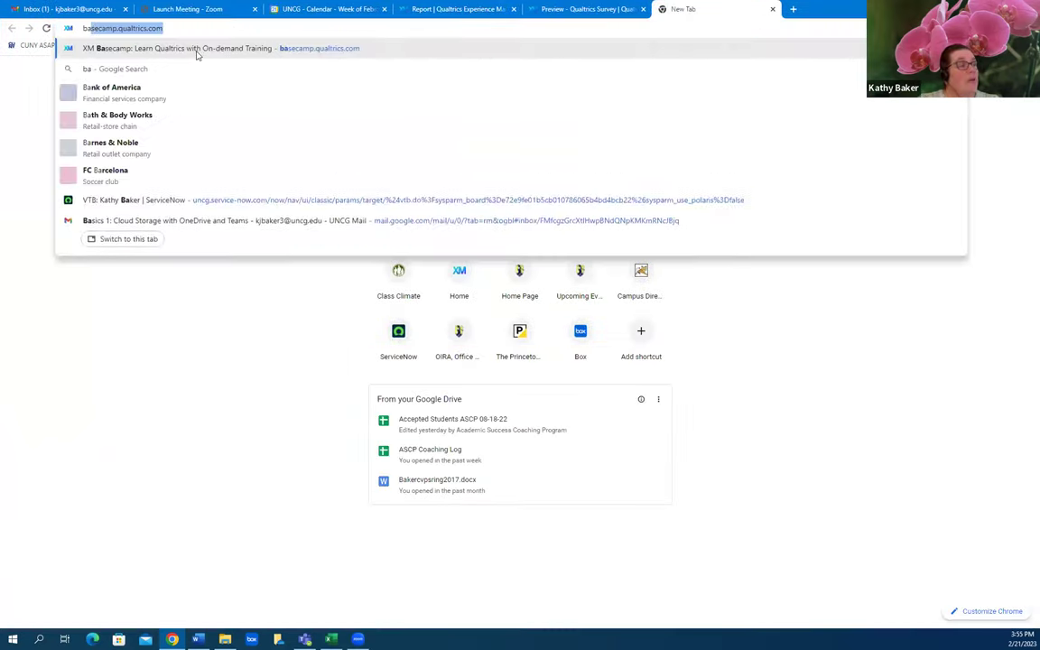
key("Return")
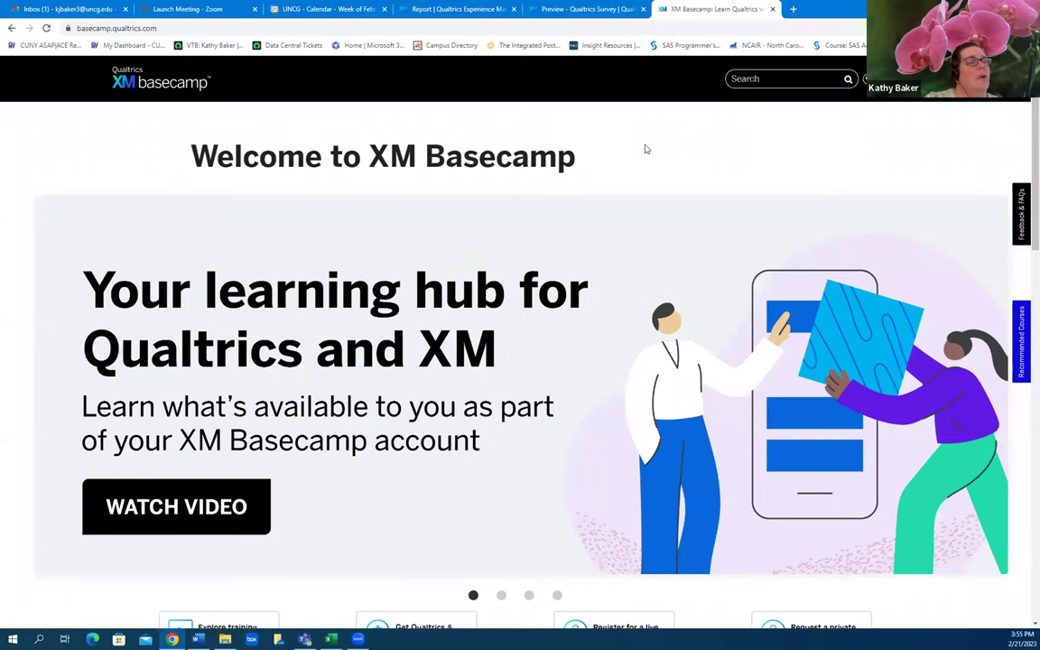
Browse the XM Basecamp home page's training options and most popular courses.
scroll(483, 248, "down", 3)
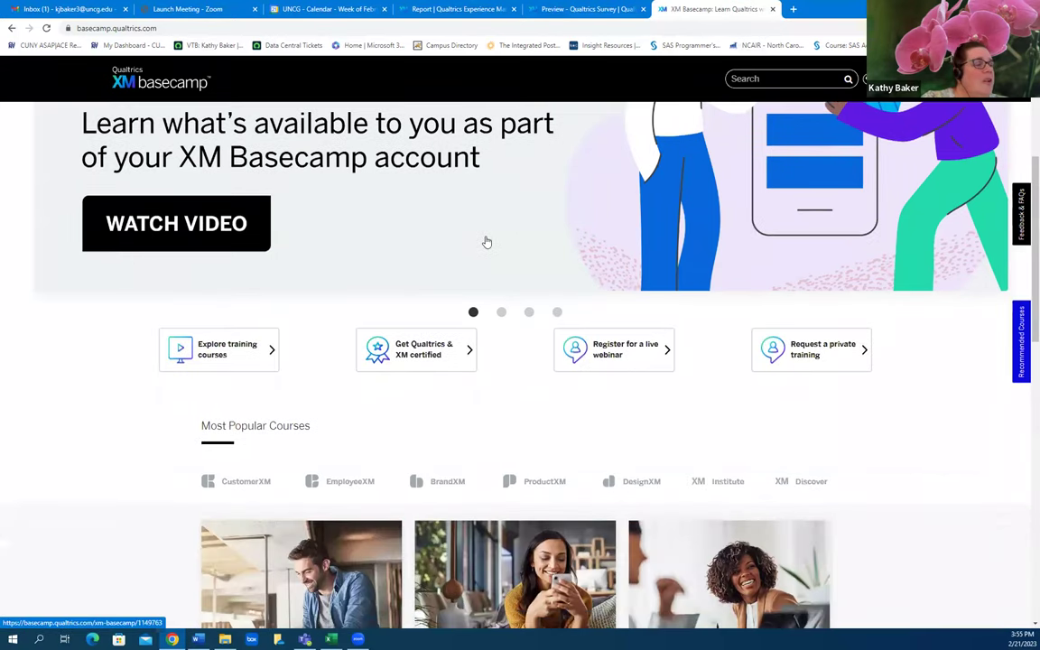
scroll(478, 257, "down", 3)
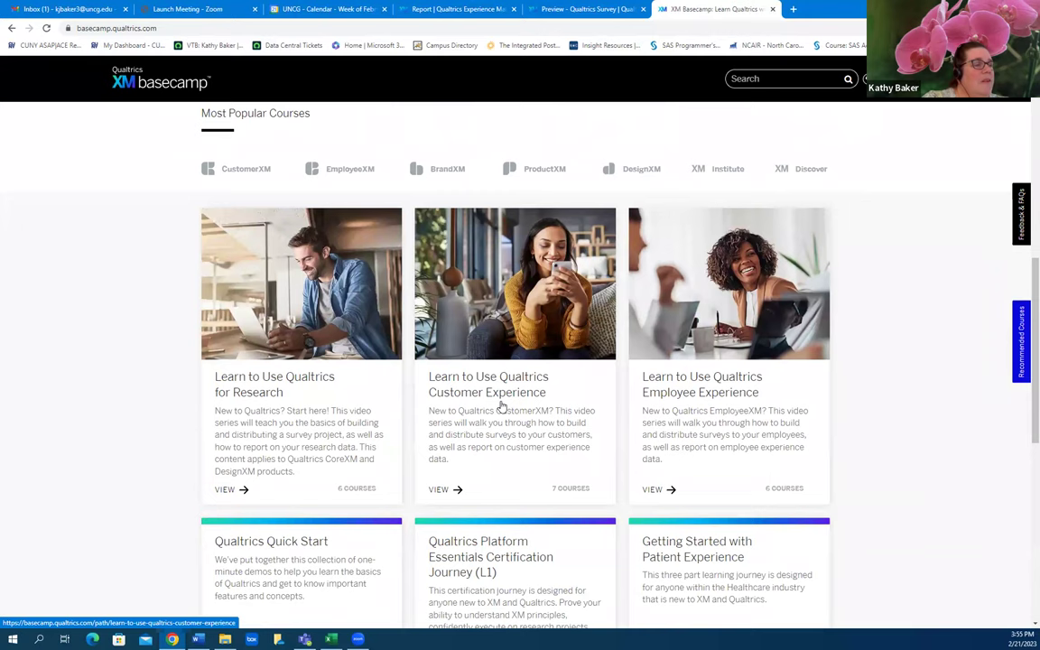
scroll(727, 397, "down", 2)
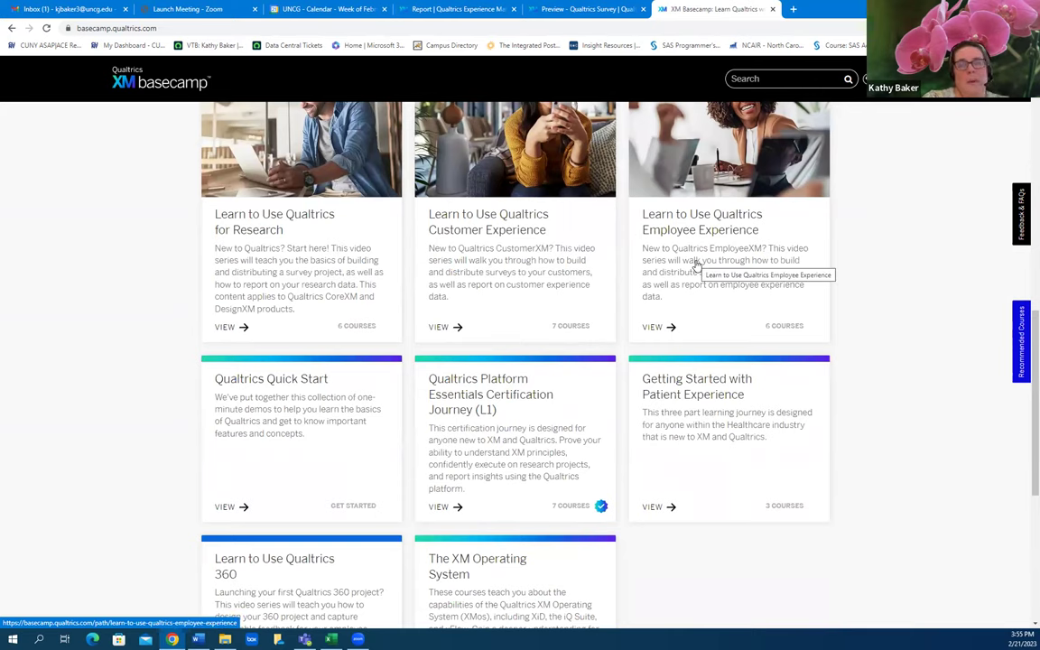
scroll(650, 271, "down", 4)
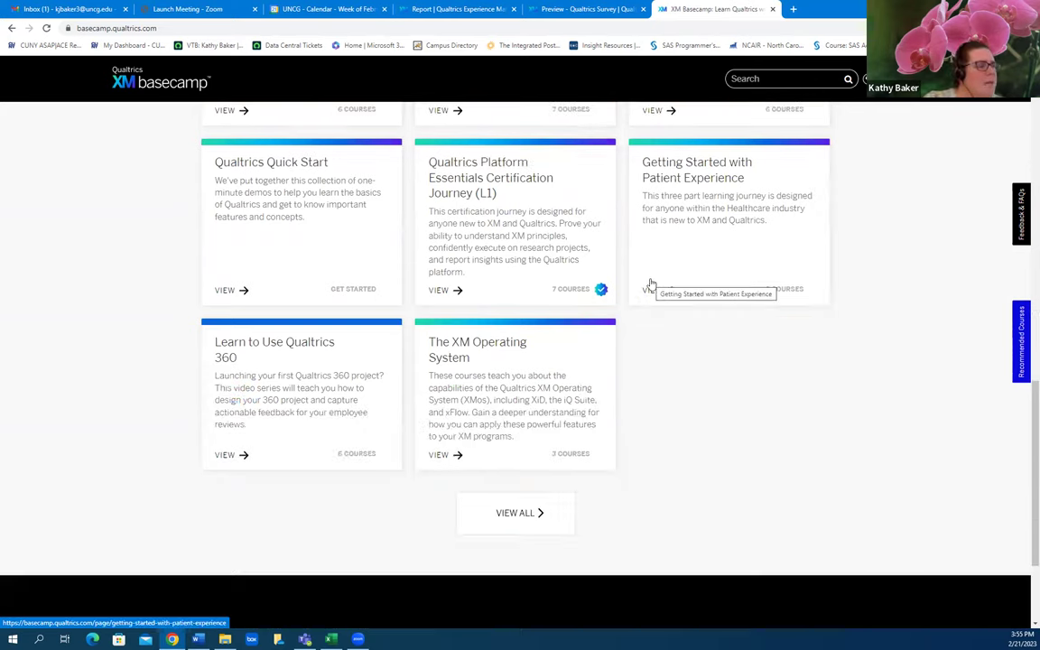
scroll(641, 280, "up", 7)
scroll(638, 278, "up", 3)
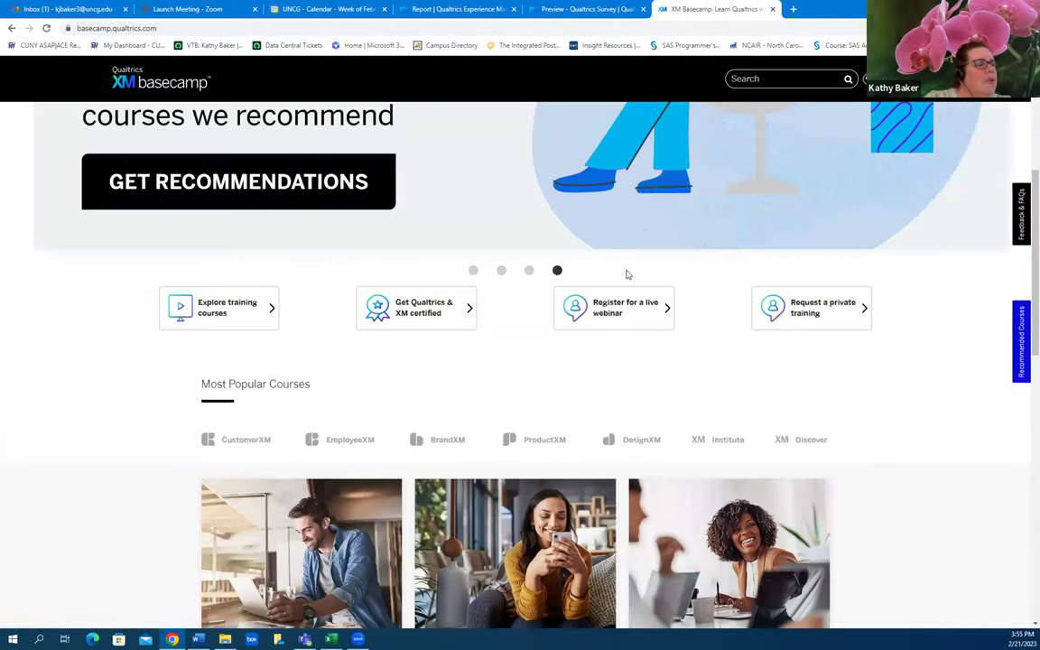
scroll(625, 271, "up", 4)
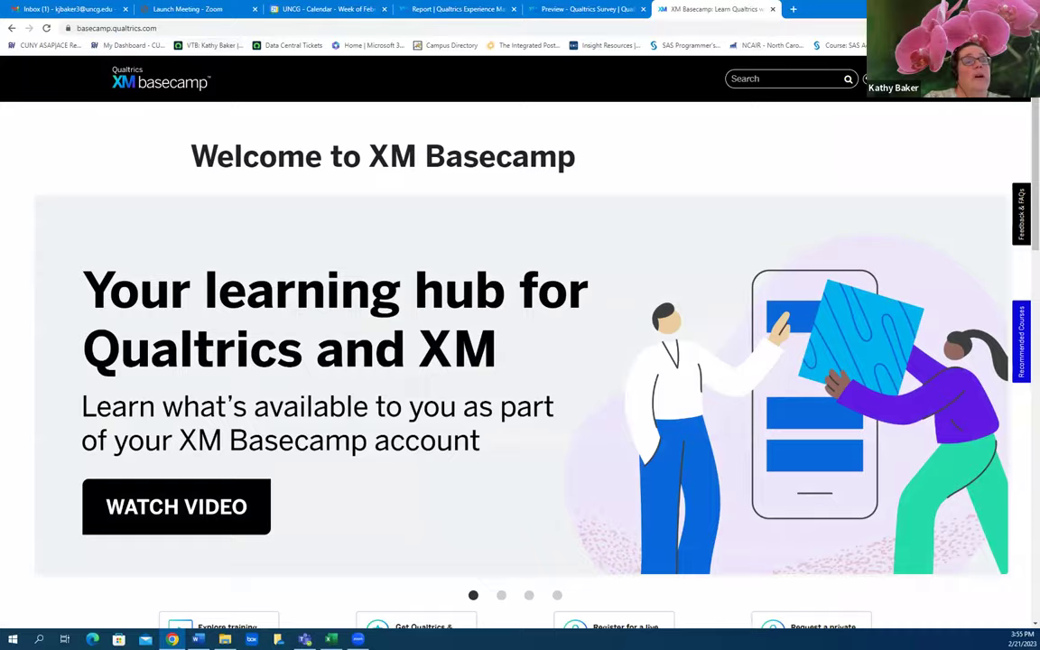
From the survey's results report, search XM support for "create a workflow to put responses into an excel sheet" and open the full search results.
left_click(989, 9)
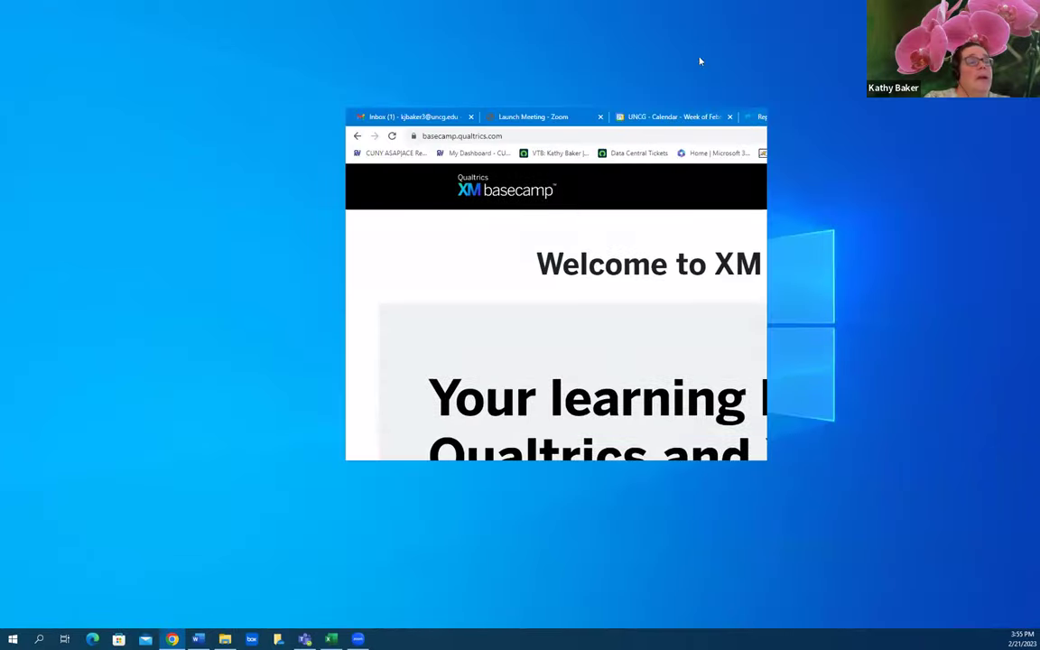
left_click(511, 121)
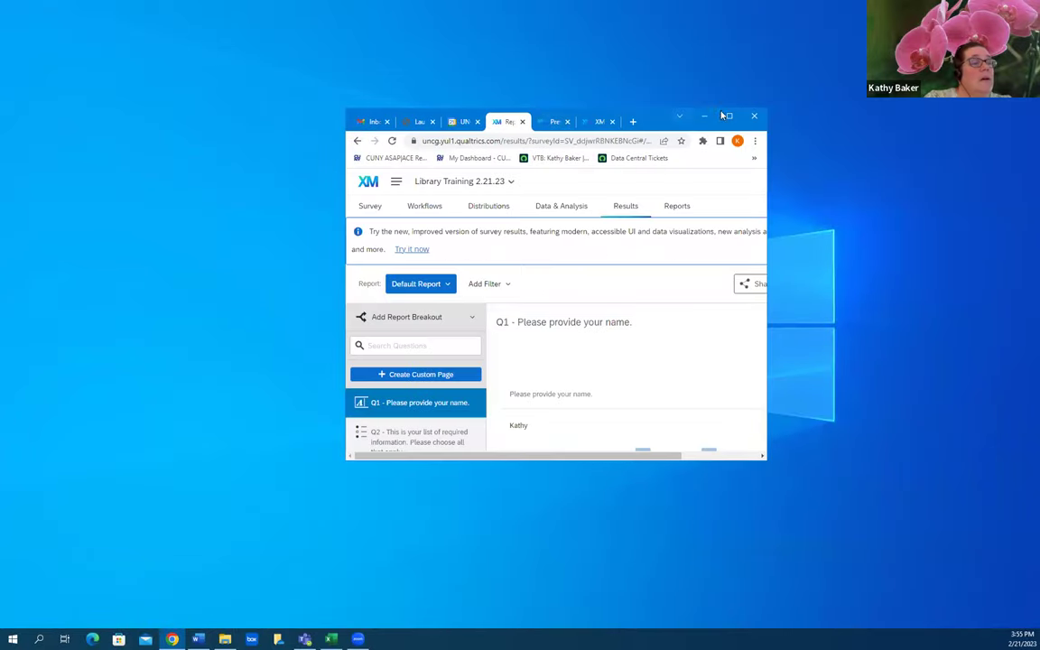
left_click(731, 116)
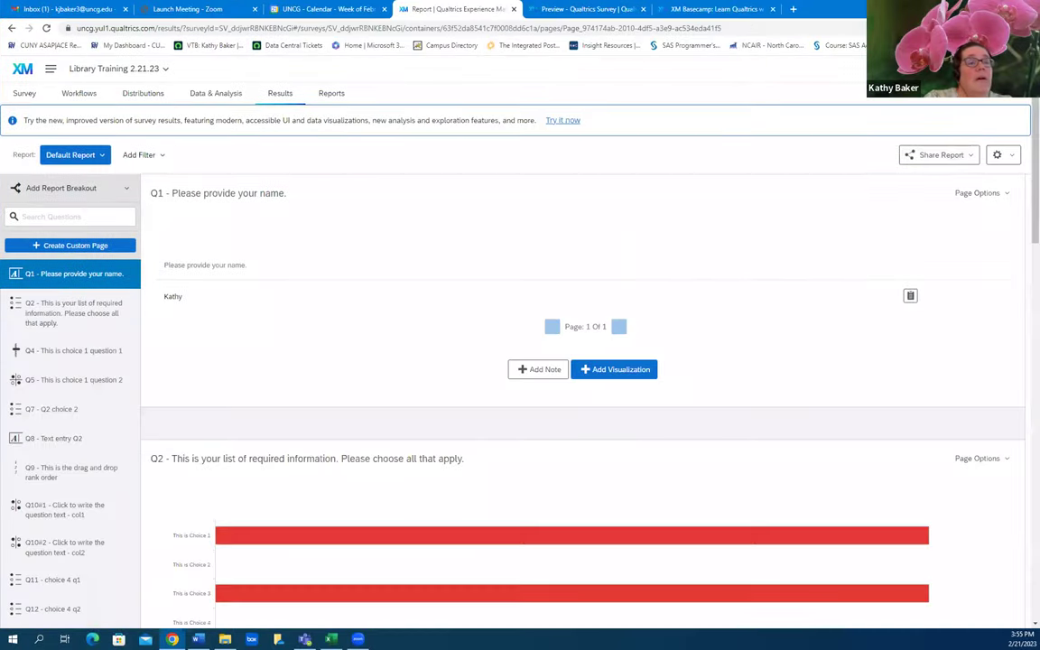
left_click(960, 98)
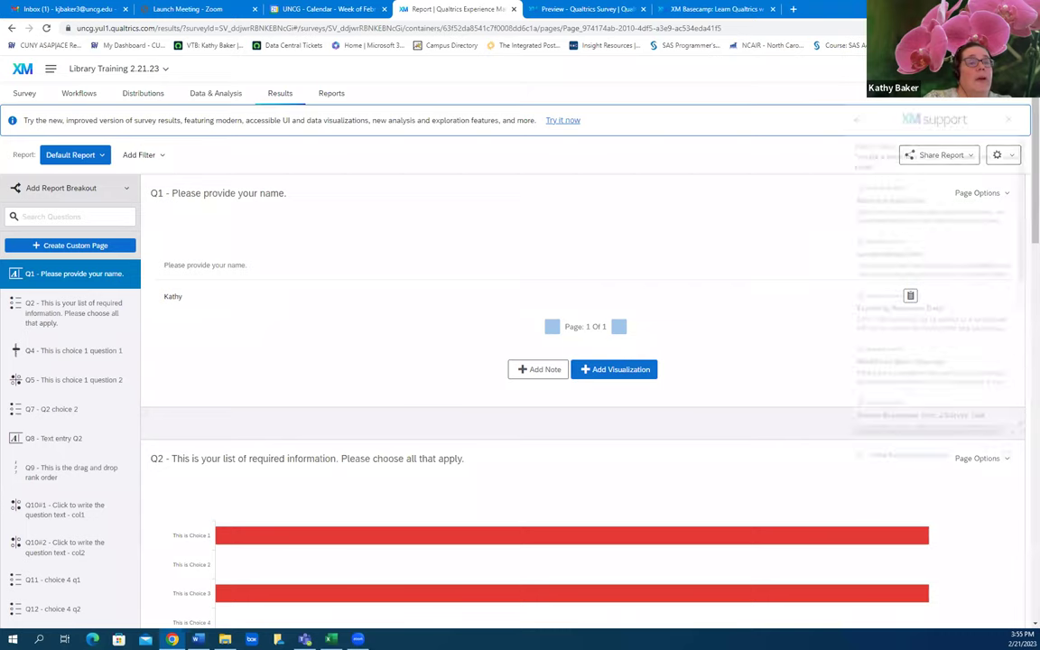
left_click(939, 467)
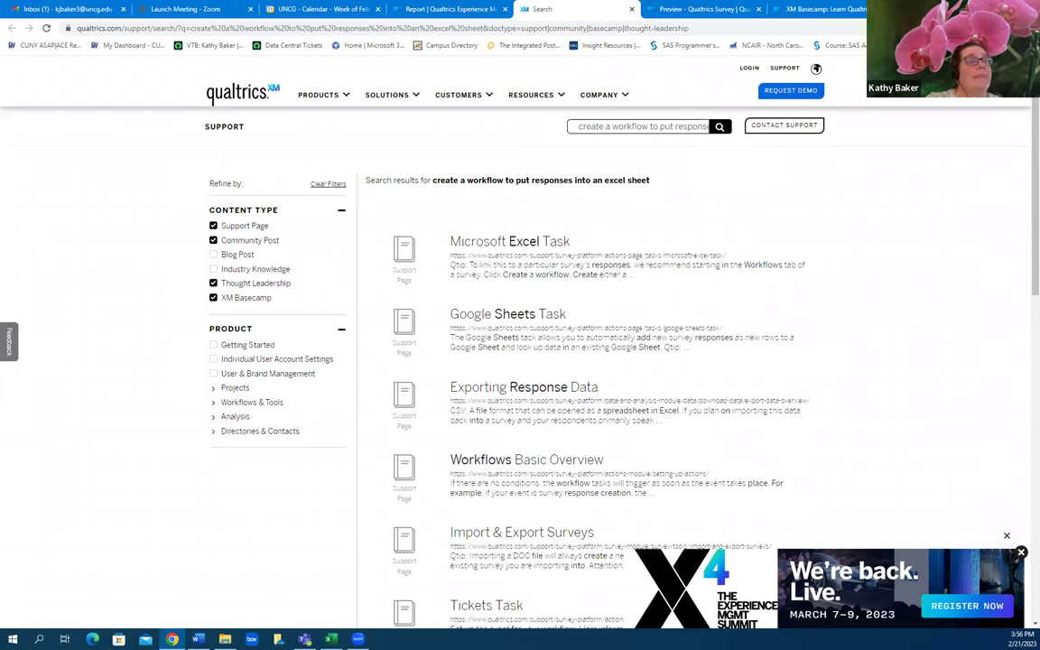
Switch back from the support search to the Library Training 2.21.23 project and open its survey builder.
key("super+Down")
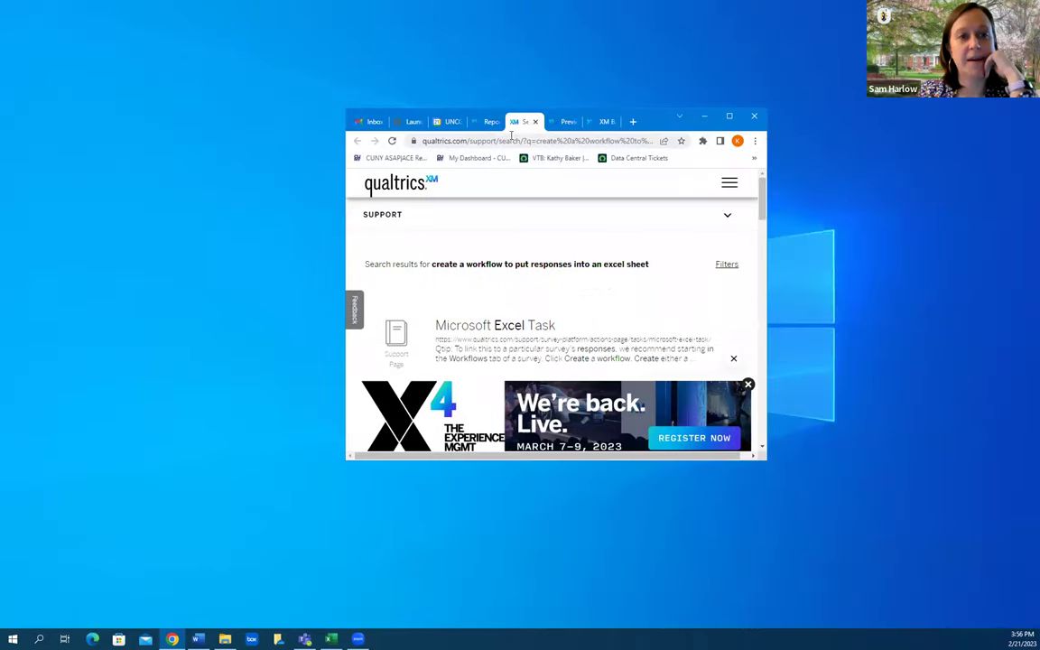
left_click(483, 121)
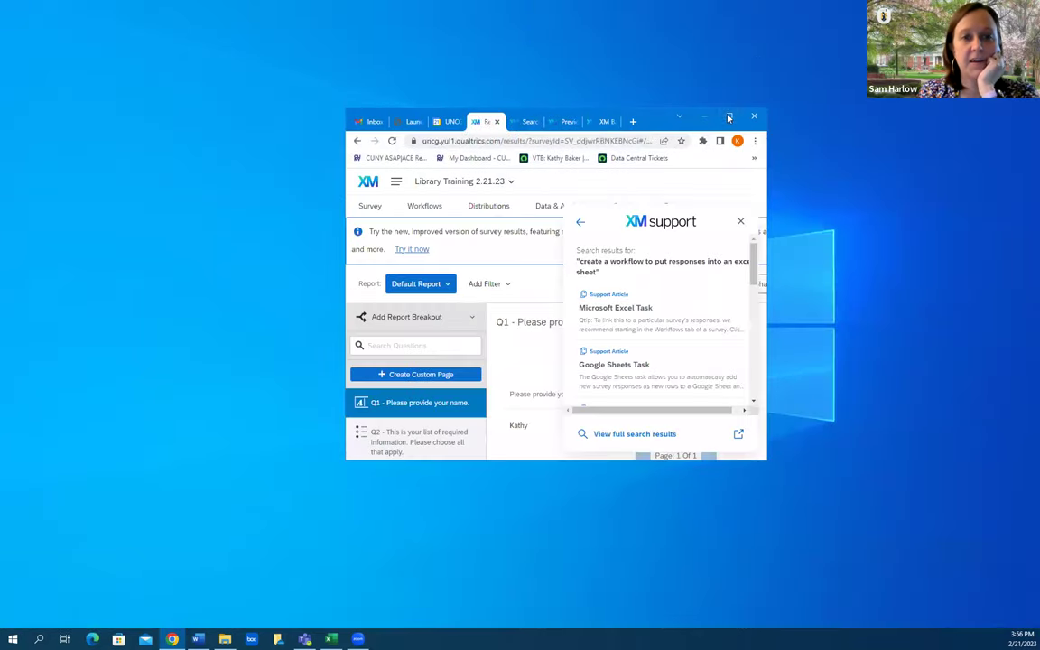
double_click(659, 113)
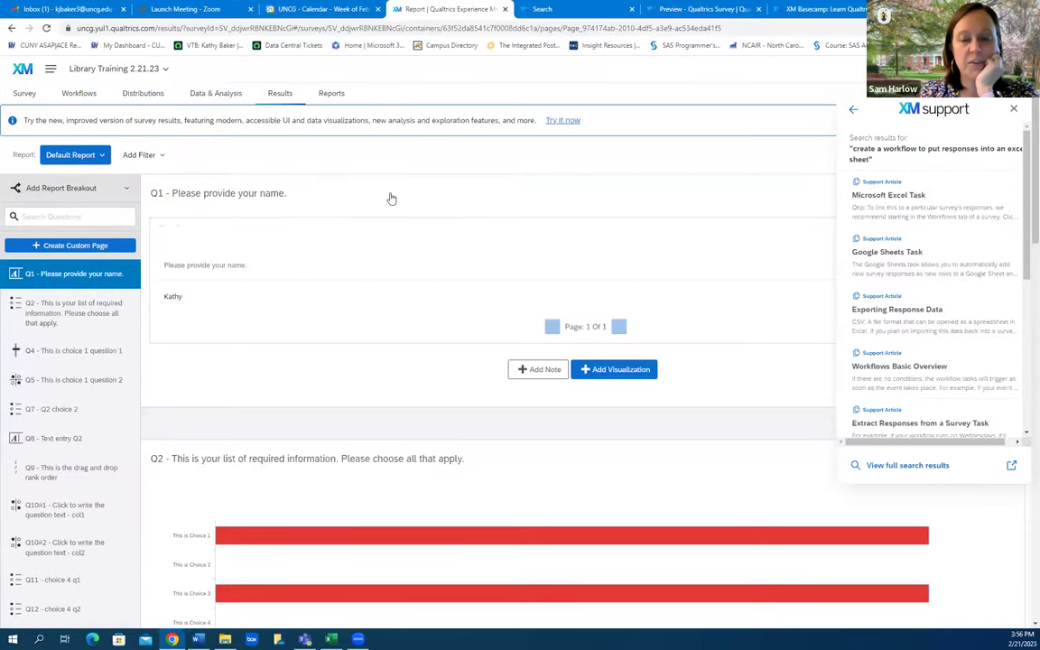
left_click(25, 93)
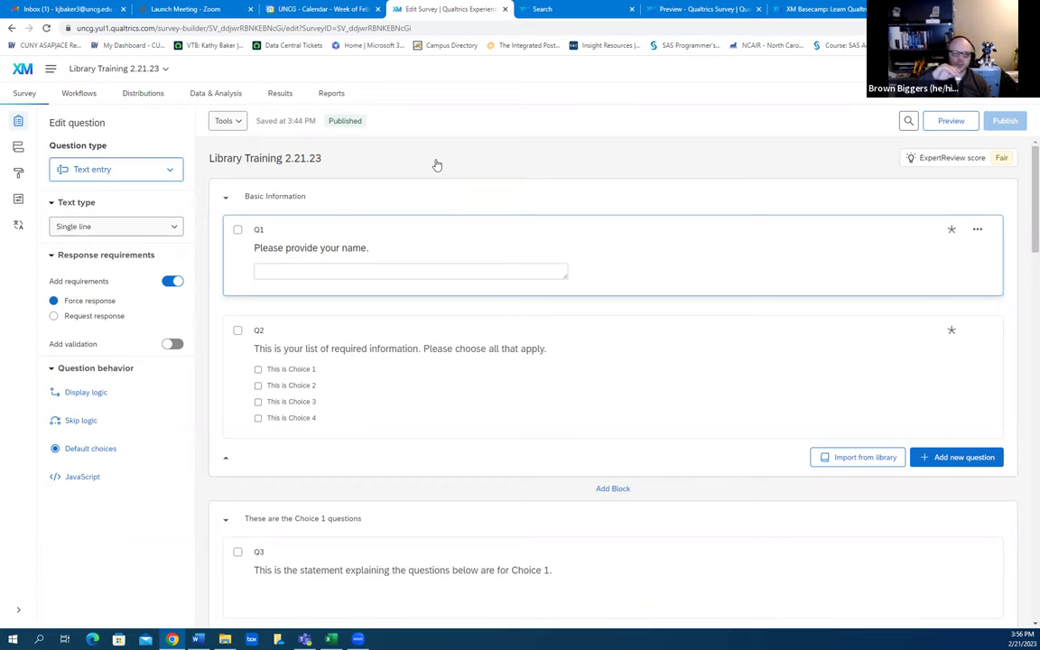
Review the Basic Information block and the survey flow's choice branches, and return to the survey builder.
scroll(437, 165, "down", 1)
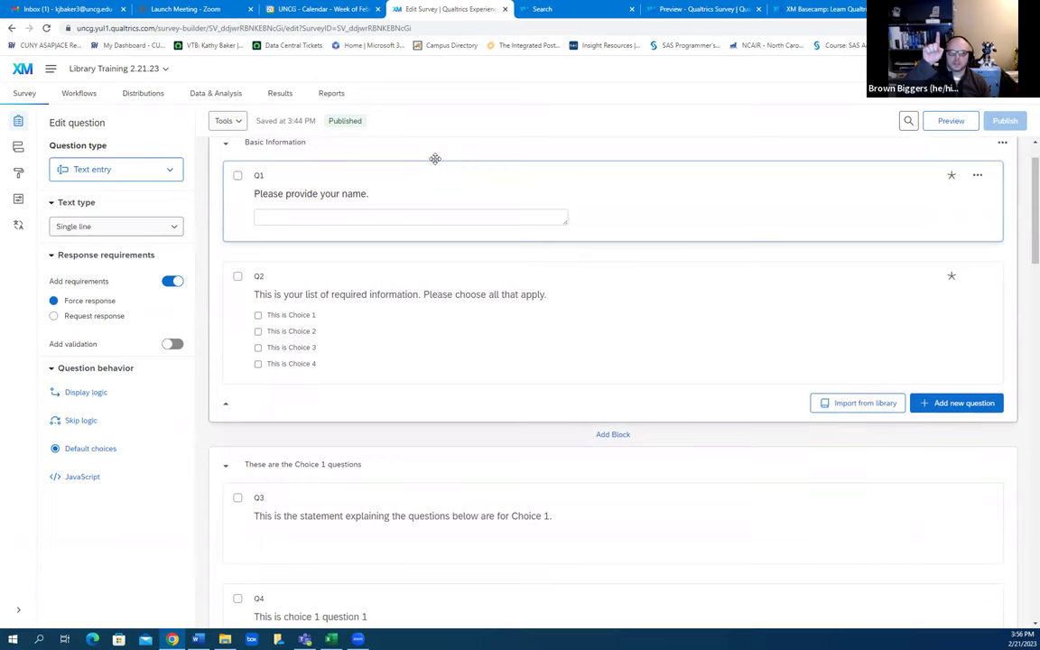
scroll(435, 158, "up", 1)
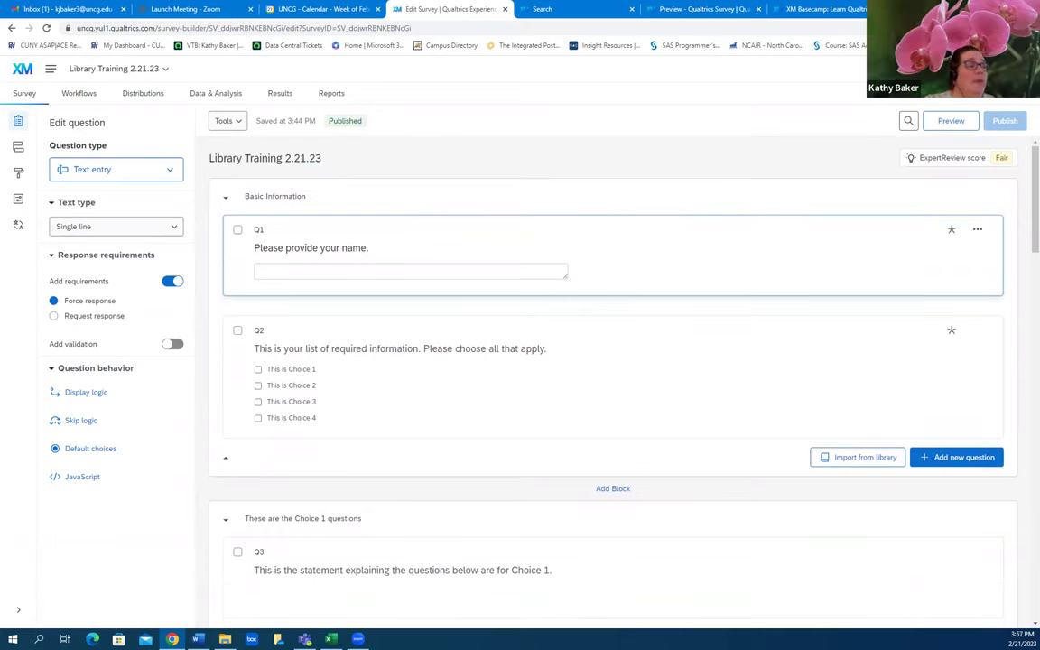
left_click(19, 148)
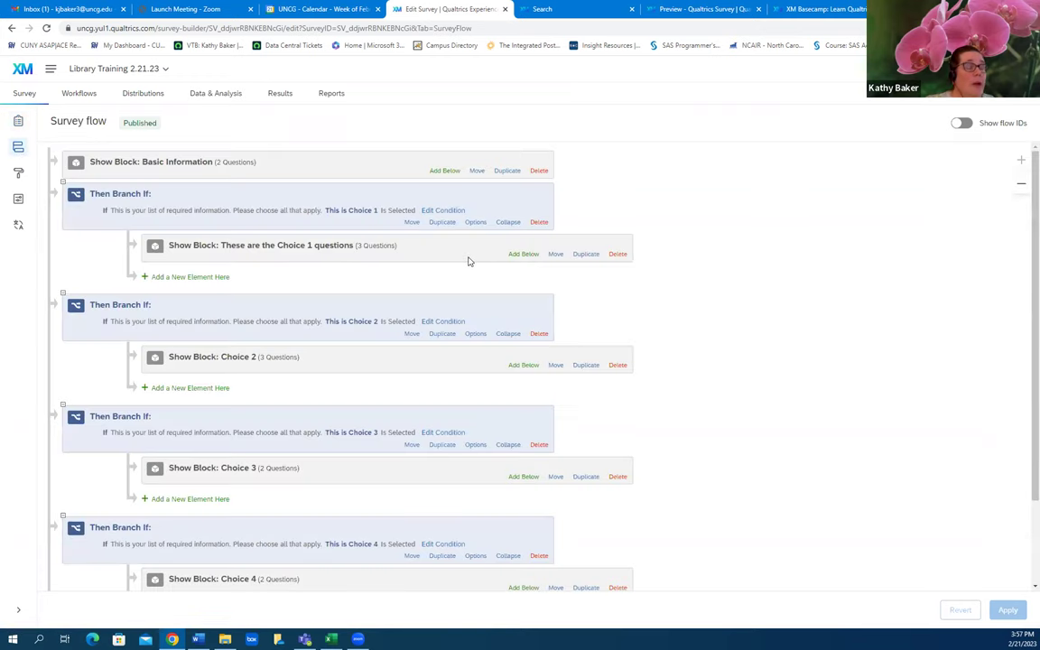
left_click(18, 122)
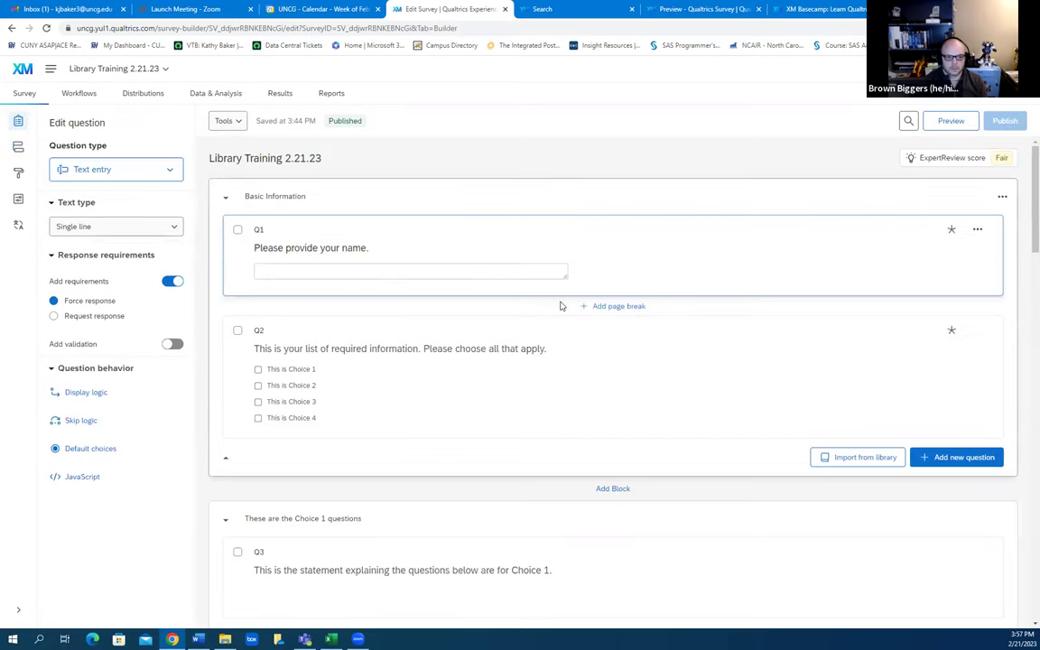
Leave the survey builder and return to the project list of the Training folder.
scroll(519, 315, "down", 3)
scroll(513, 304, "up", 3)
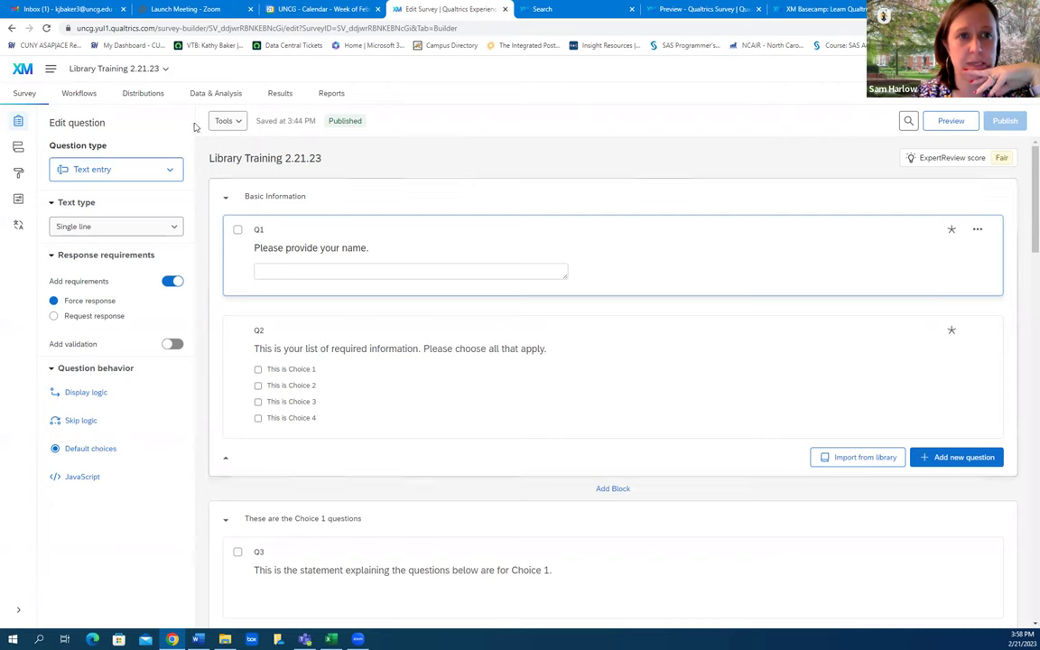
left_click(50, 68)
left_click(86, 121)
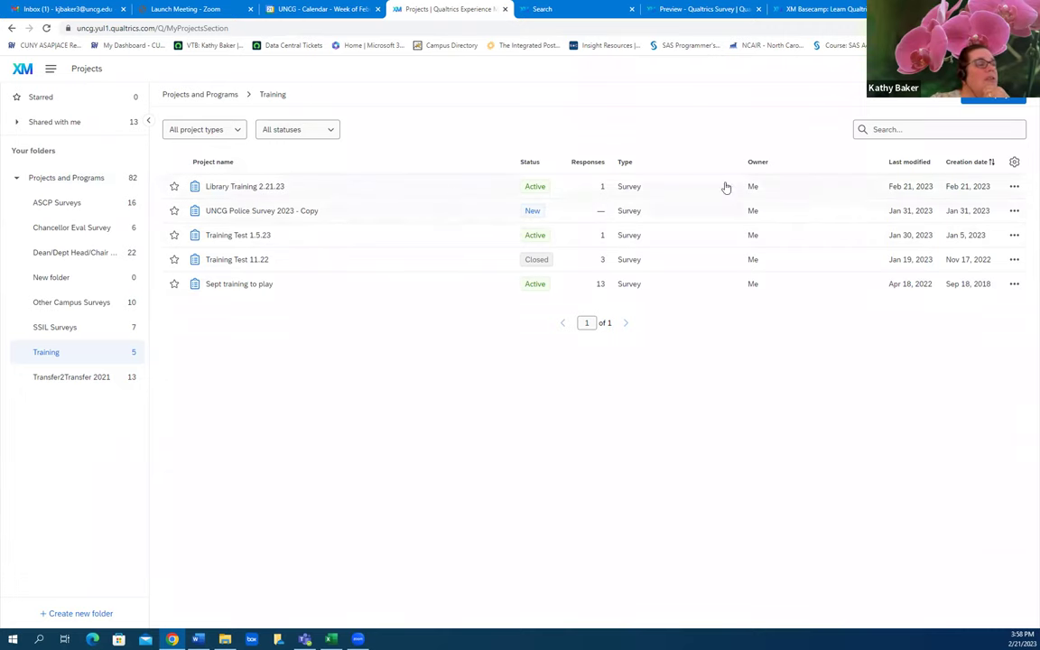
Open collaboration for the Library Training 2.21.23 project and select a colleague by searching for the full first name and surname initial.
left_click(1015, 188)
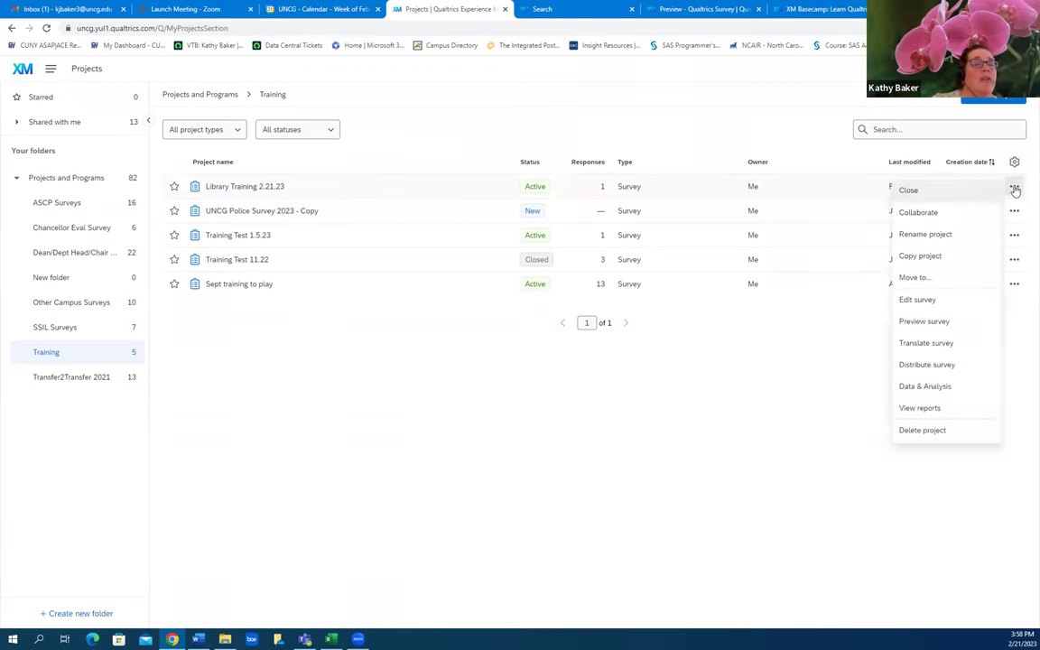
left_click(930, 212)
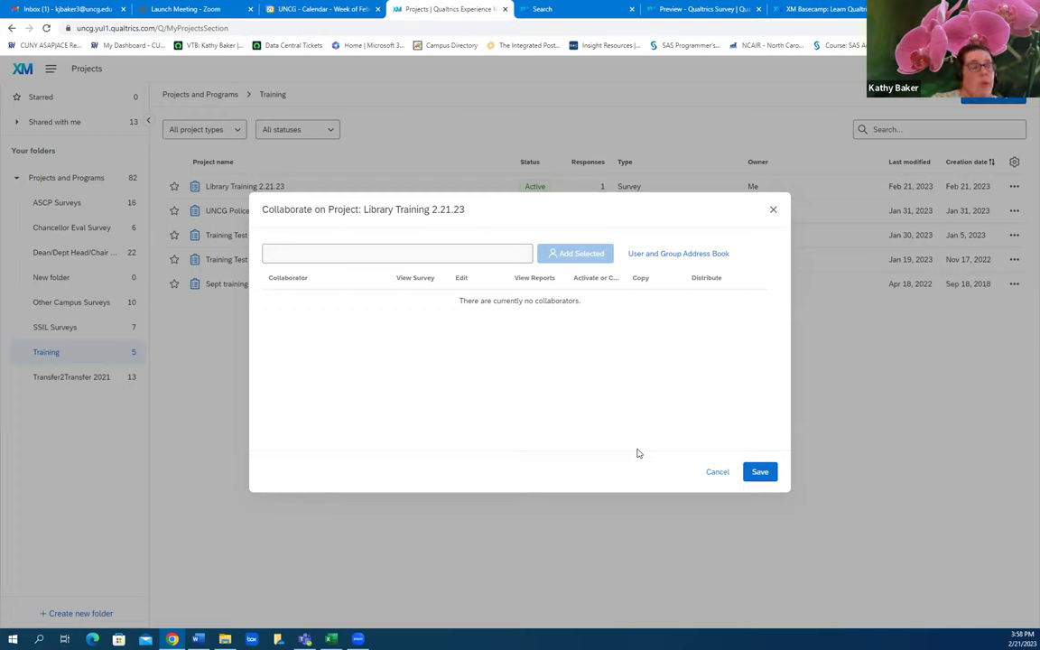
left_click(379, 252)
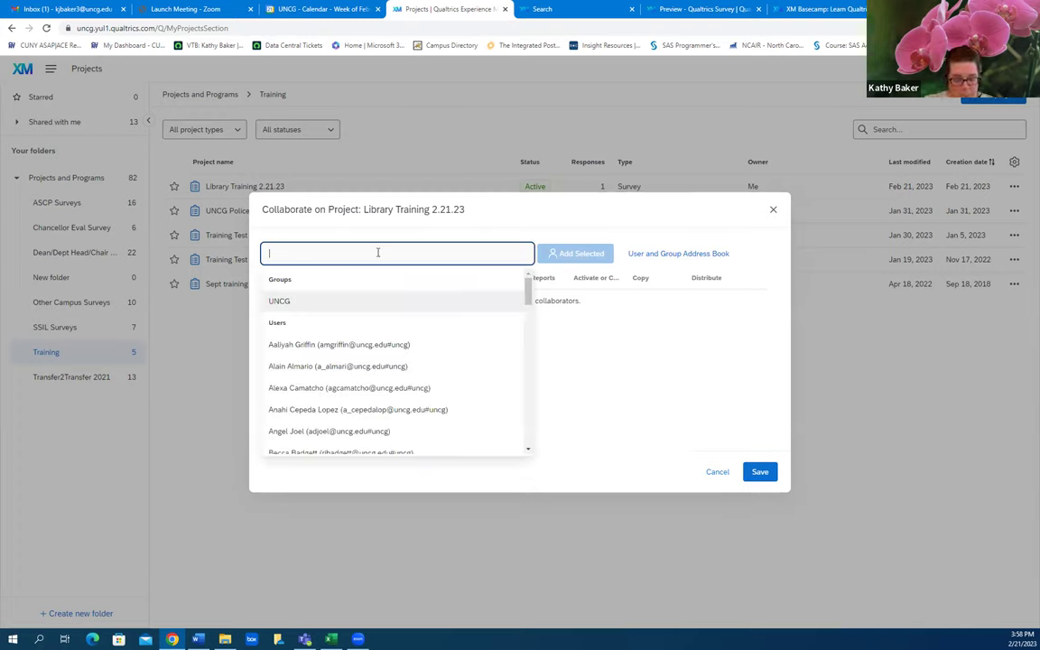
type("sam")
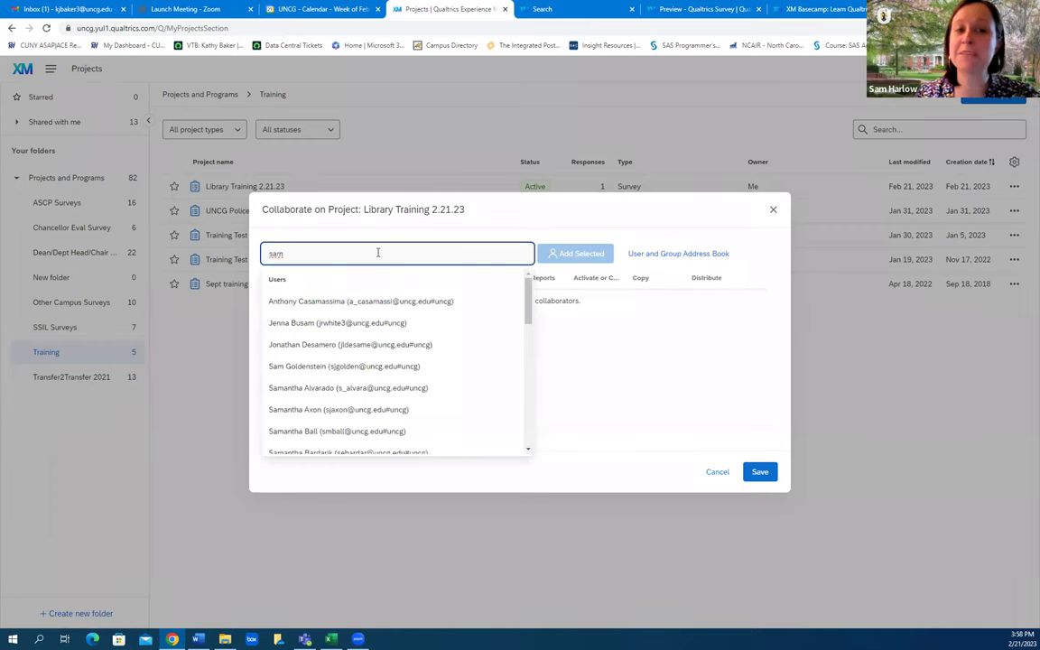
type("an")
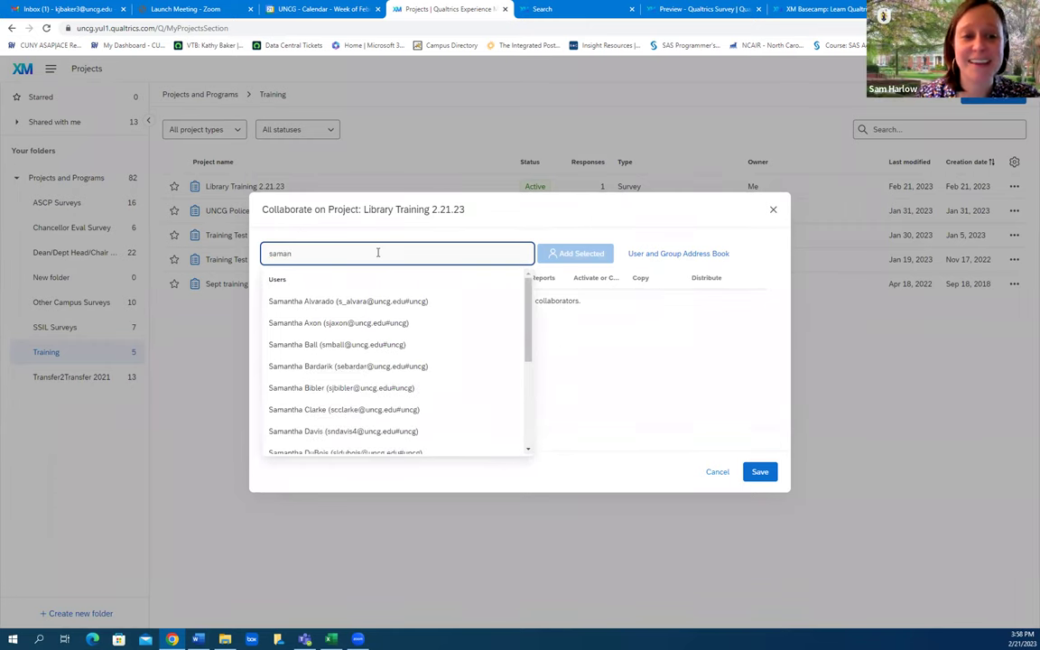
type("tha h")
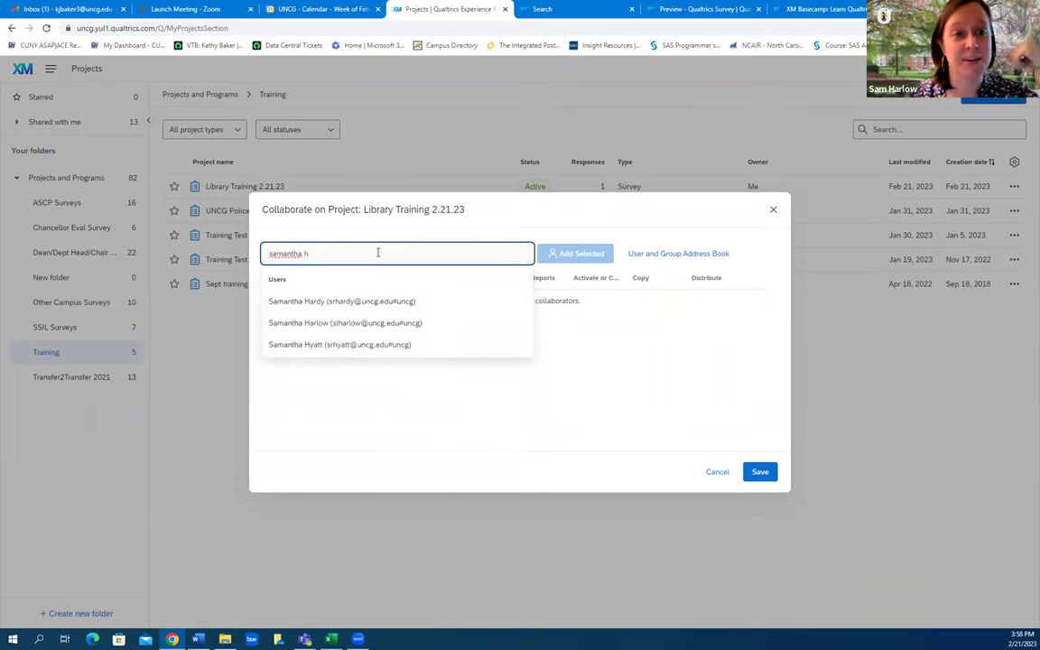
left_click(369, 324)
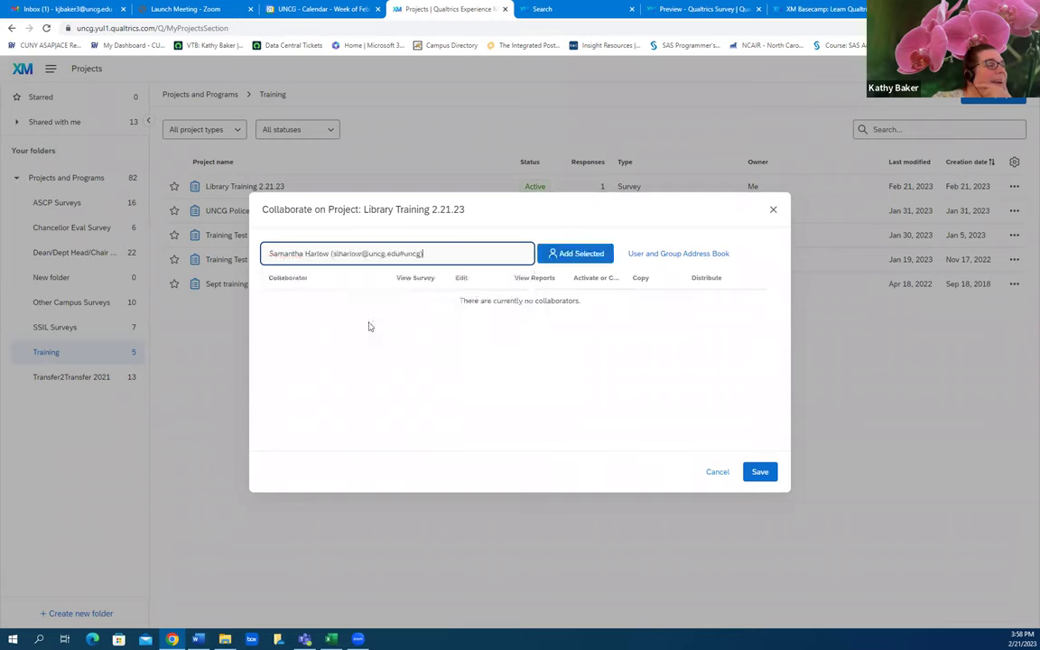
Add the selected colleague as collaborator with the invitation message "hi", and close the collaboration settings without saving.
left_click(580, 255)
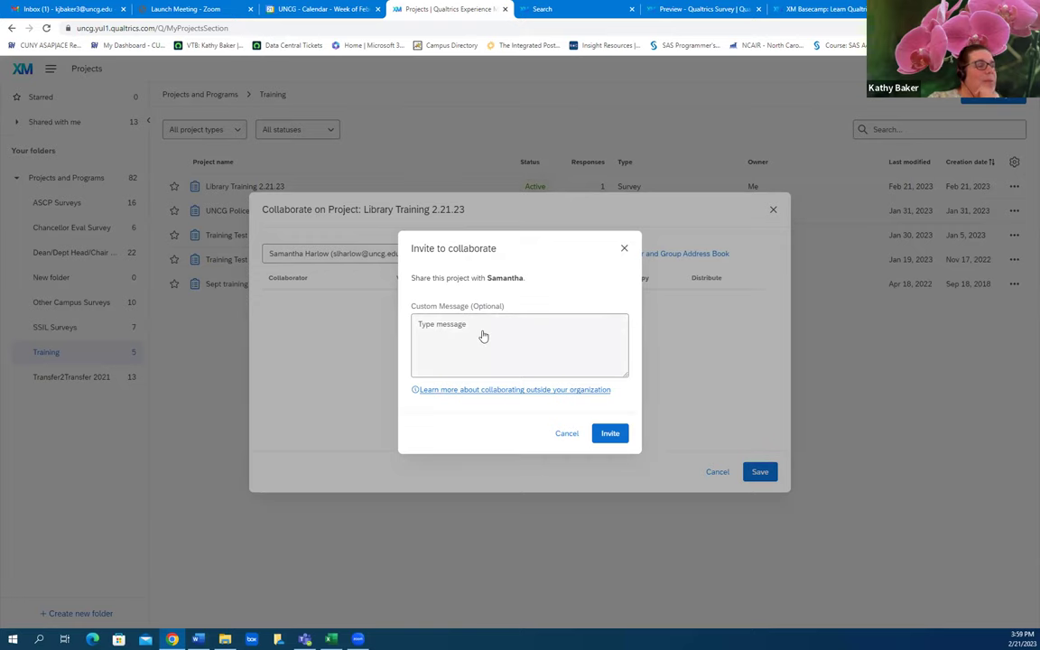
left_click(480, 325)
type("hi")
key("Return")
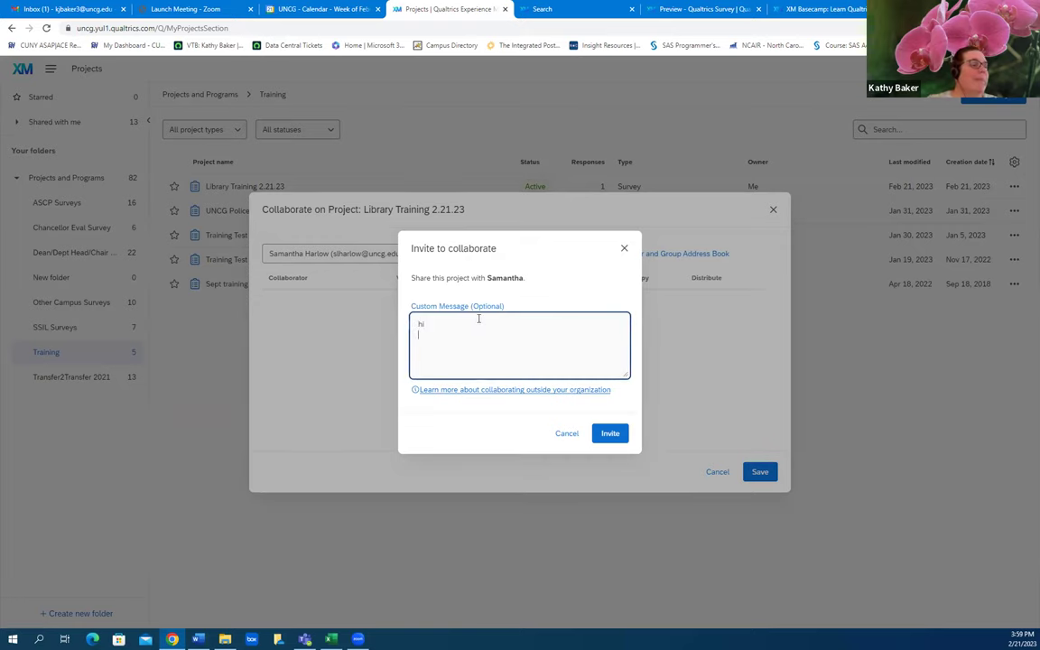
left_click(614, 433)
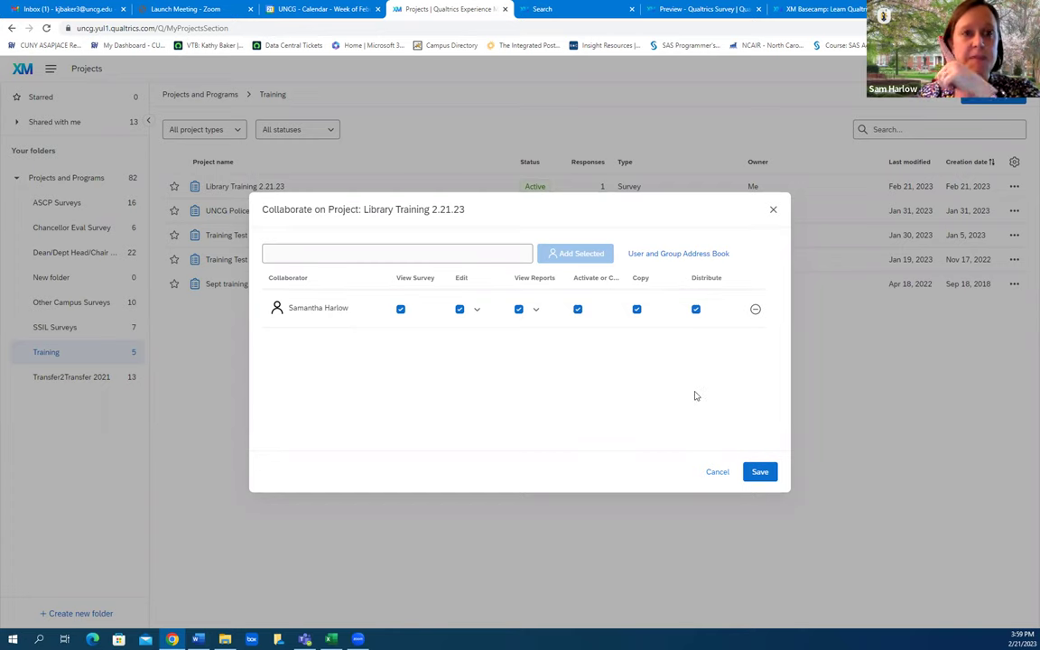
left_click(773, 209)
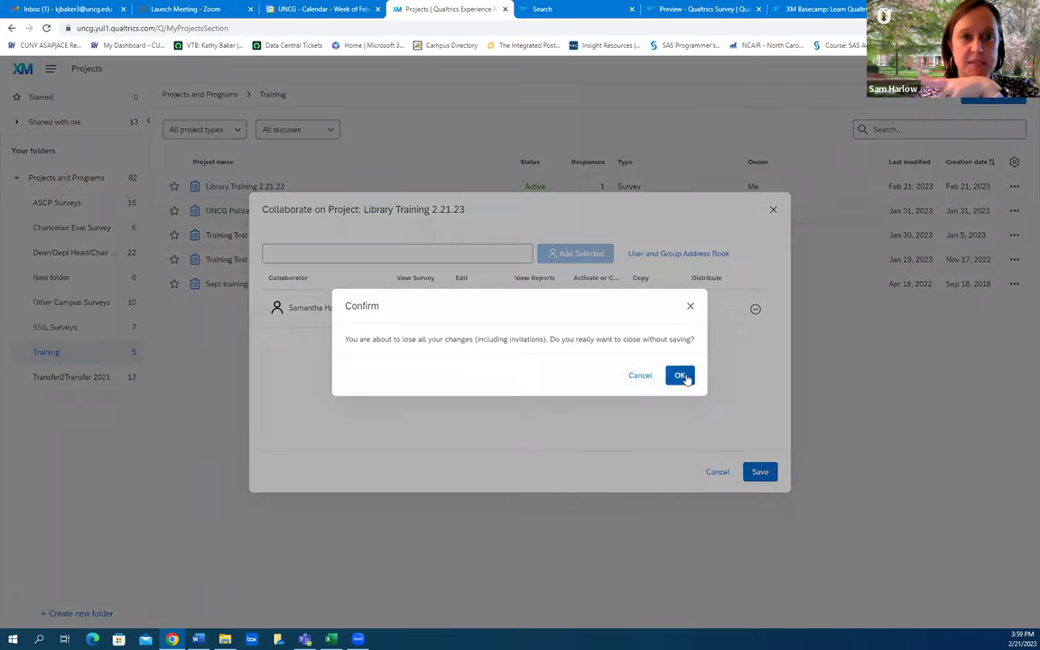
left_click(673, 374)
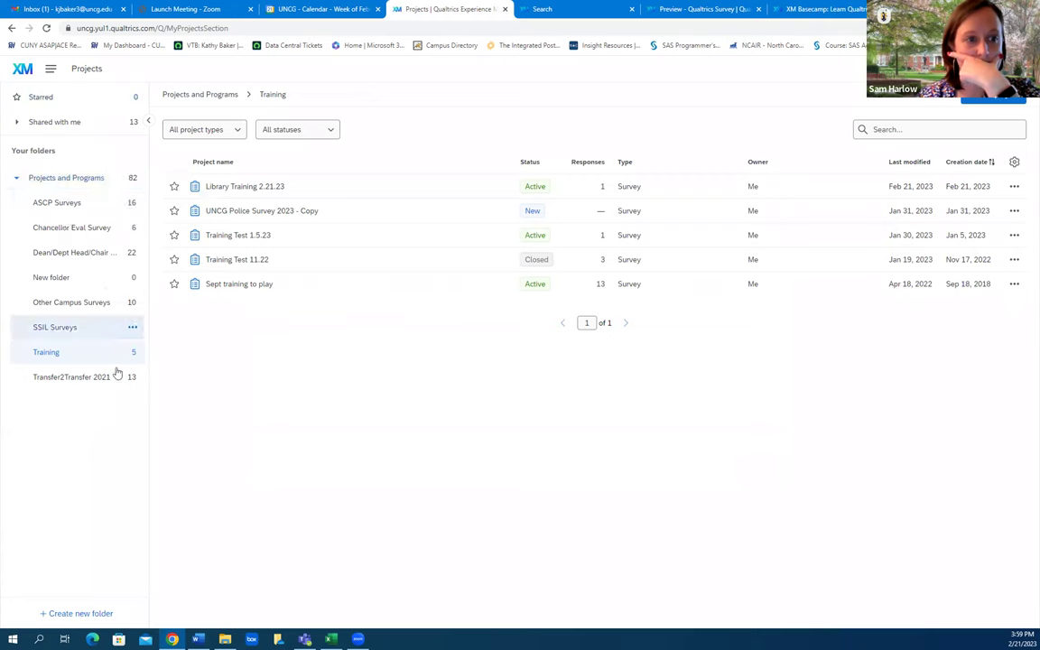
Create a subfolder named "New folder" inside the Training folder.
left_click(76, 614)
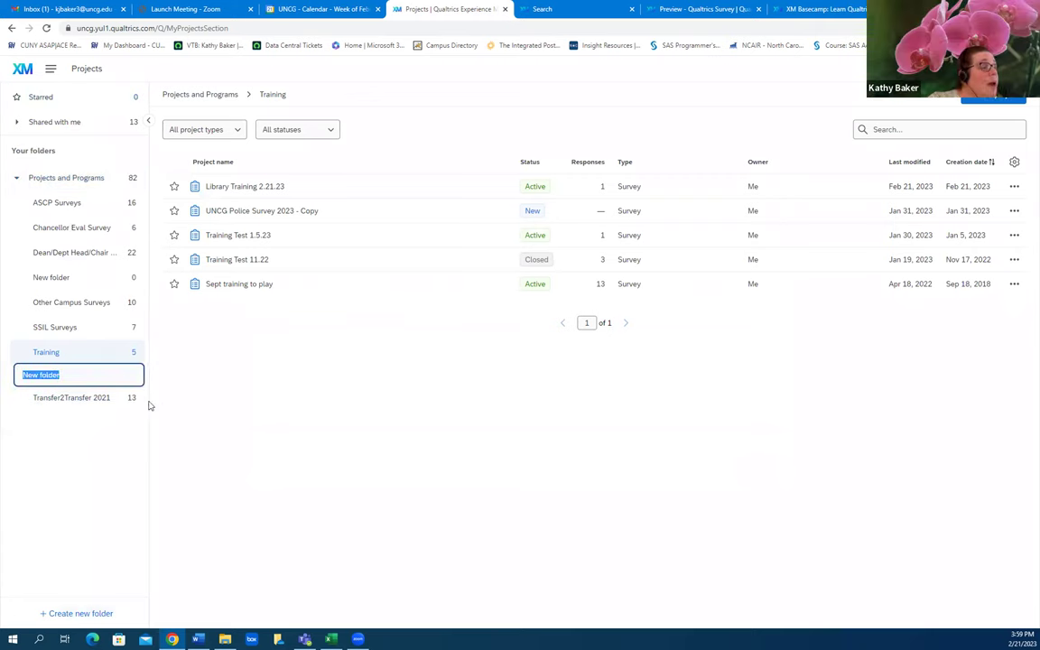
left_click(74, 374)
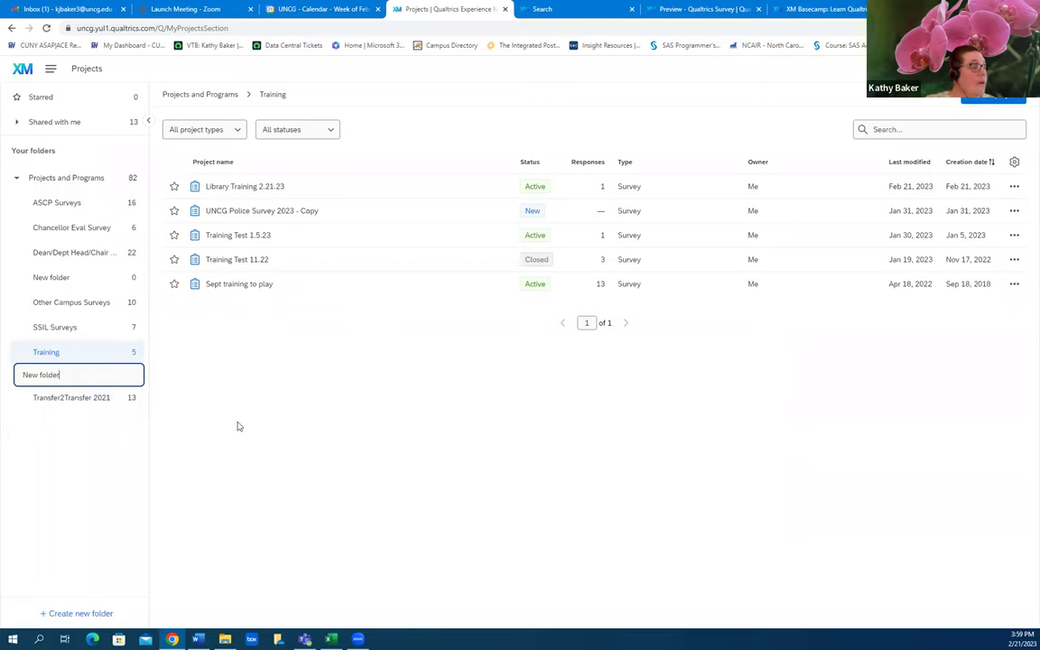
key("Return")
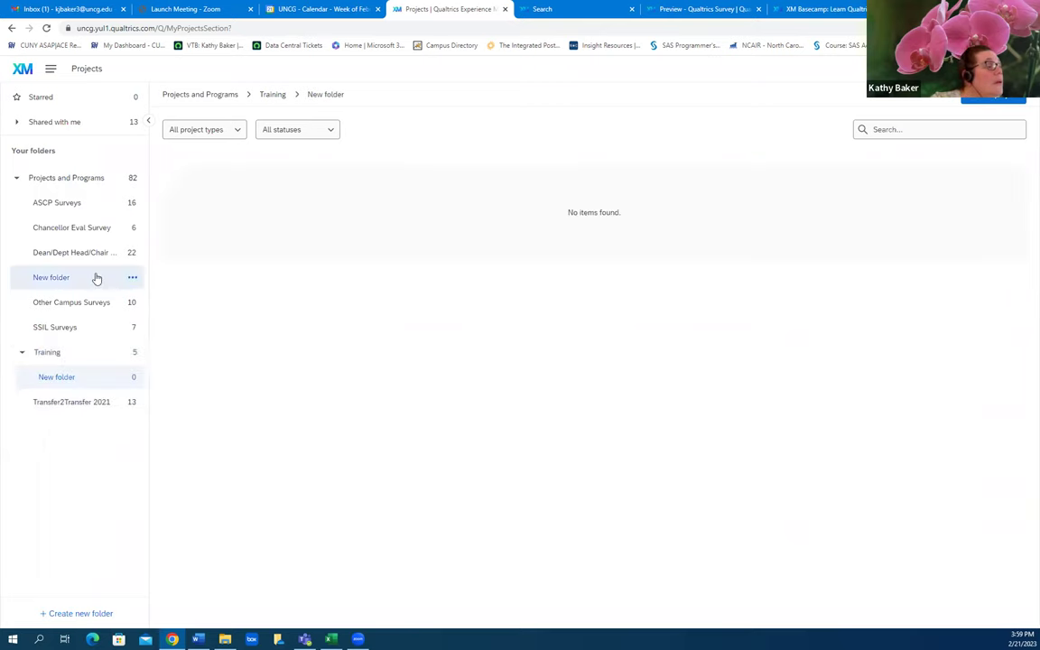
Examine the options of both folders named "New folder" and the project type and status filters.
left_click(133, 280)
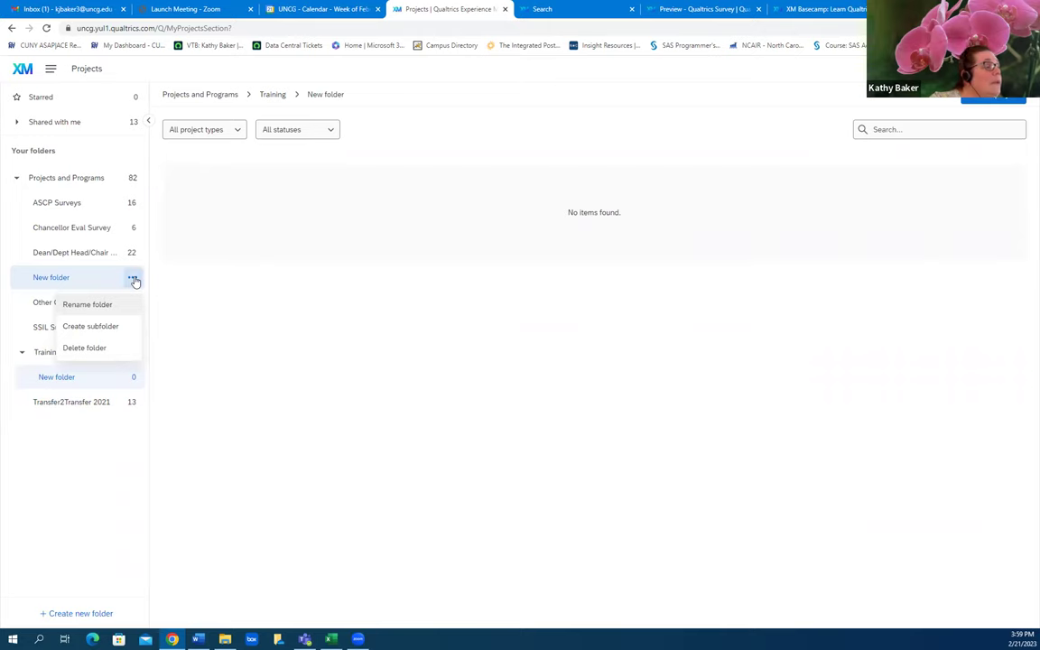
left_click(333, 271)
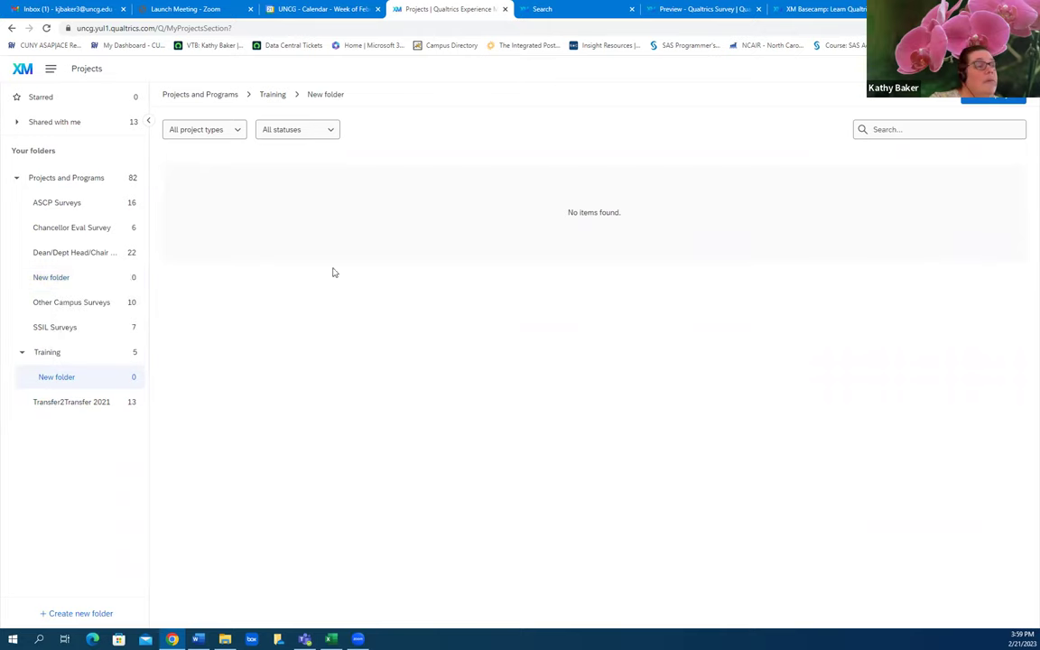
left_click(234, 131)
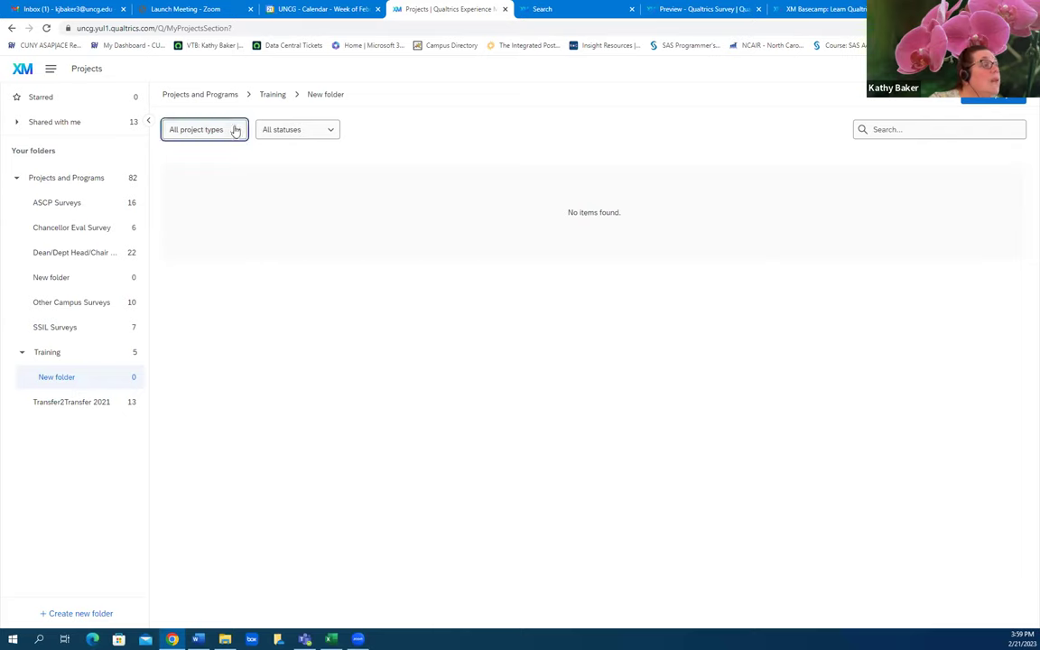
left_click(332, 132)
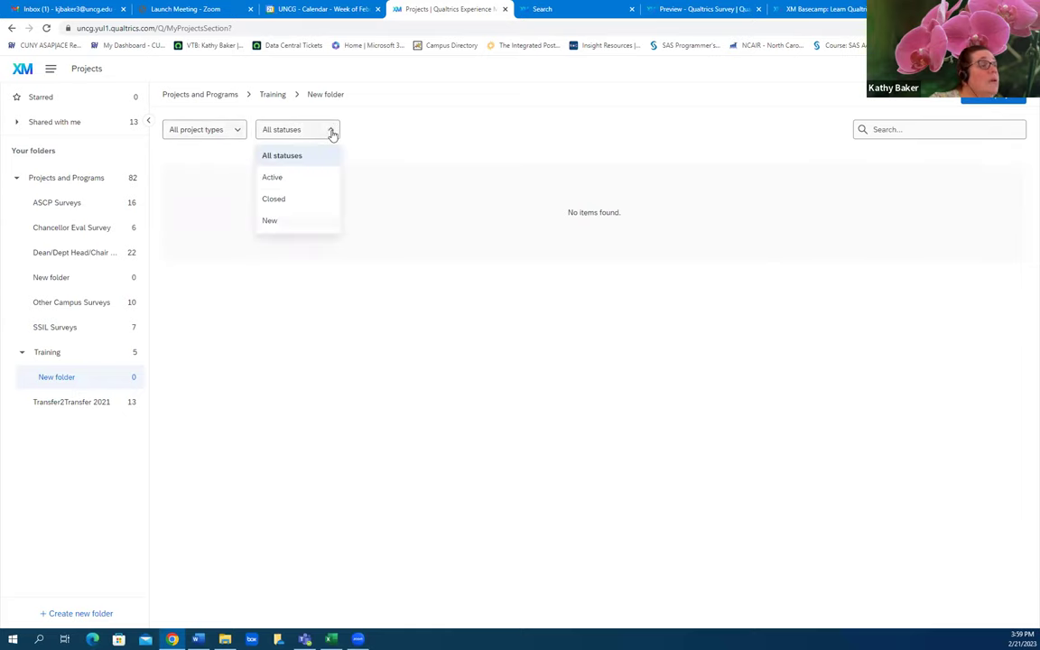
left_click(332, 132)
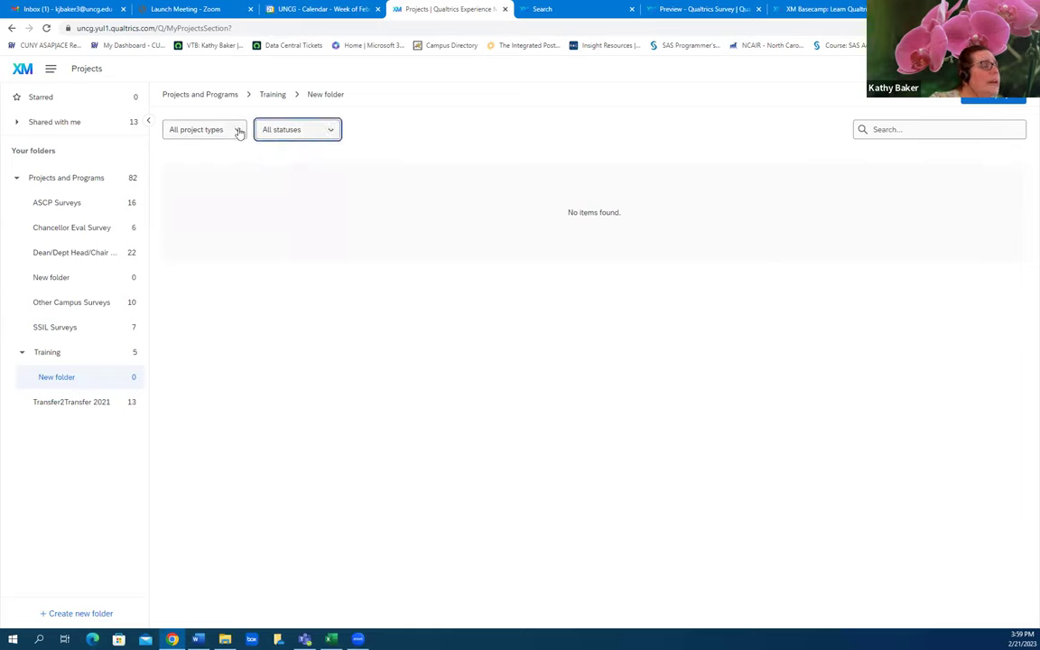
left_click(240, 133)
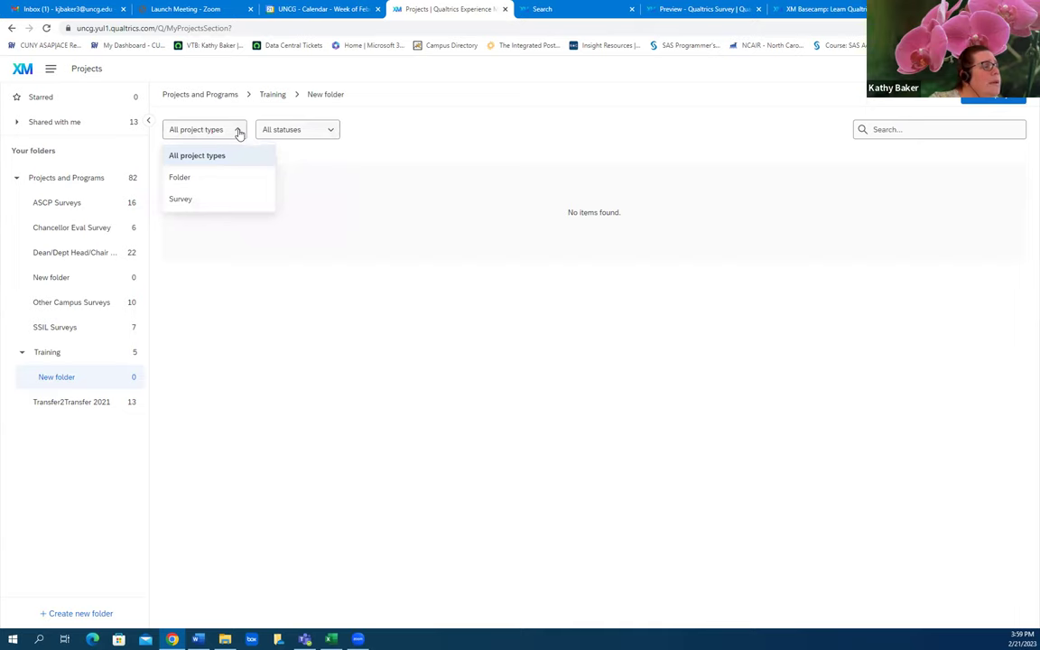
left_click(239, 133)
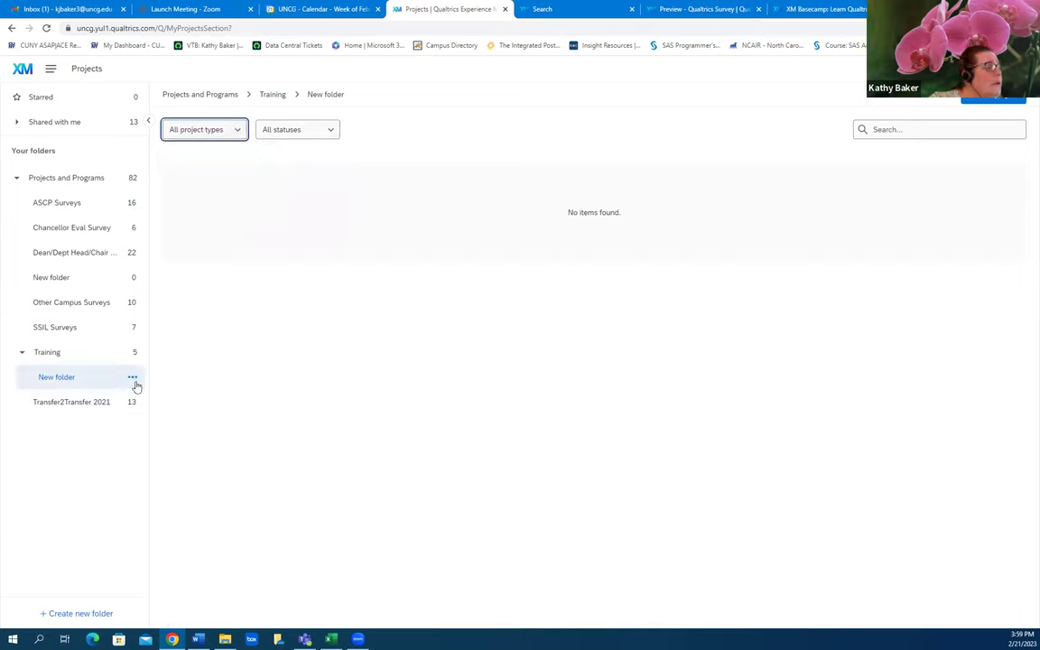
left_click(133, 378)
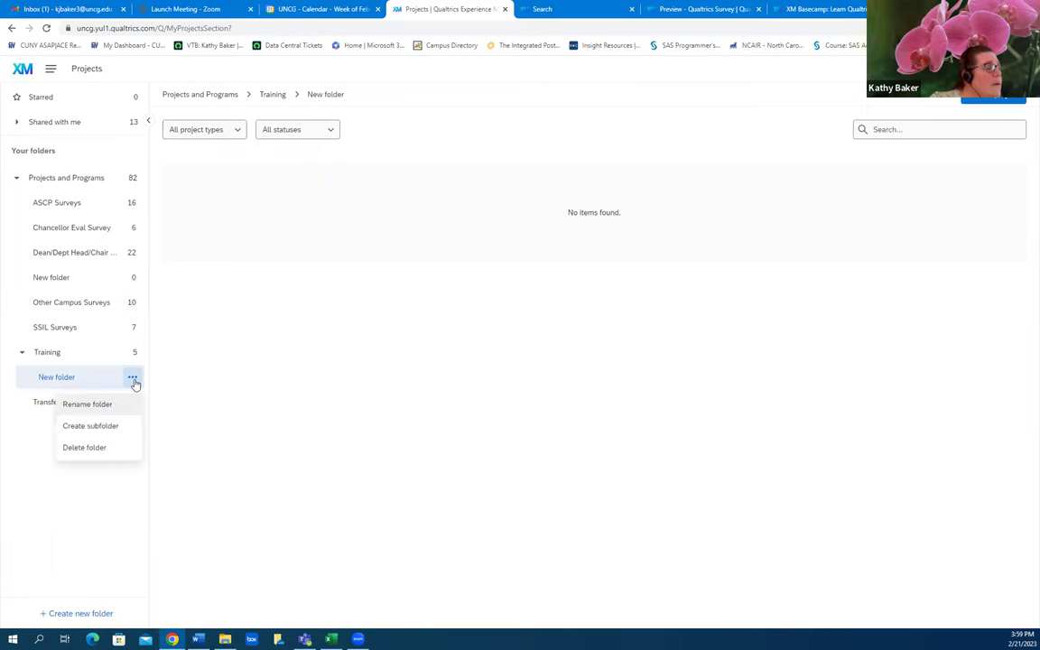
left_click(133, 379)
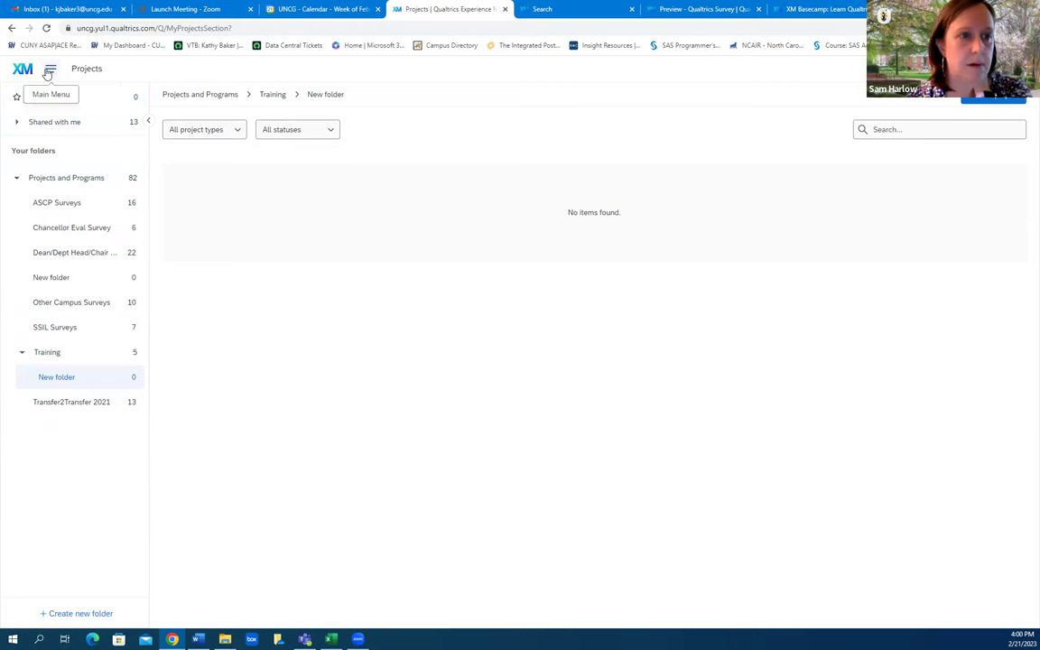
Show all projects and folders under Projects and Programs and check the options available for the top-level New folder.
left_click(49, 71)
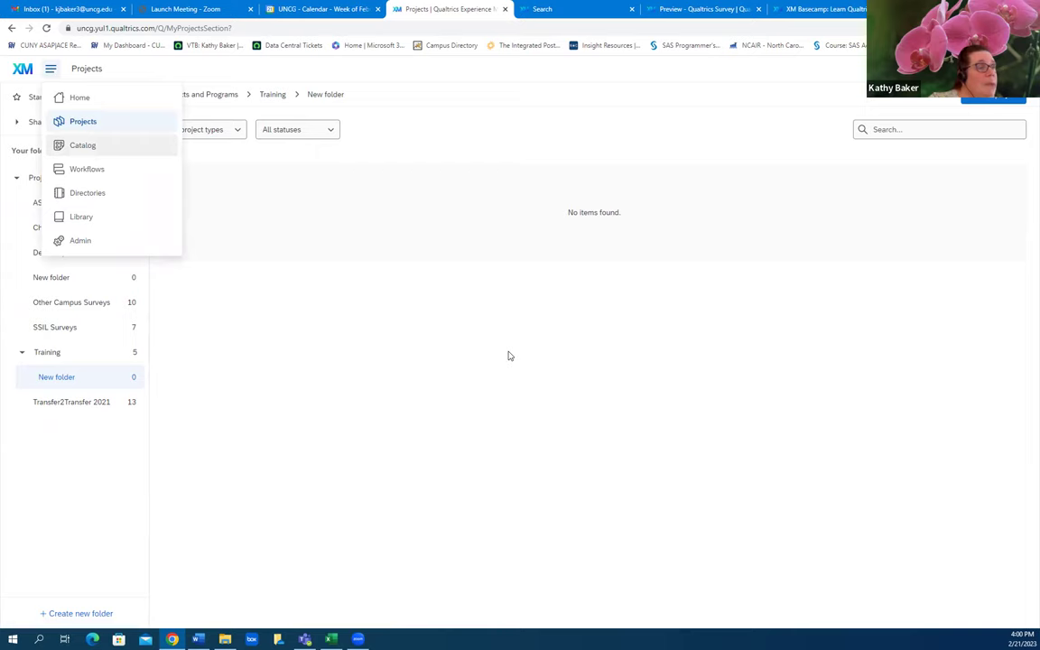
left_click(84, 121)
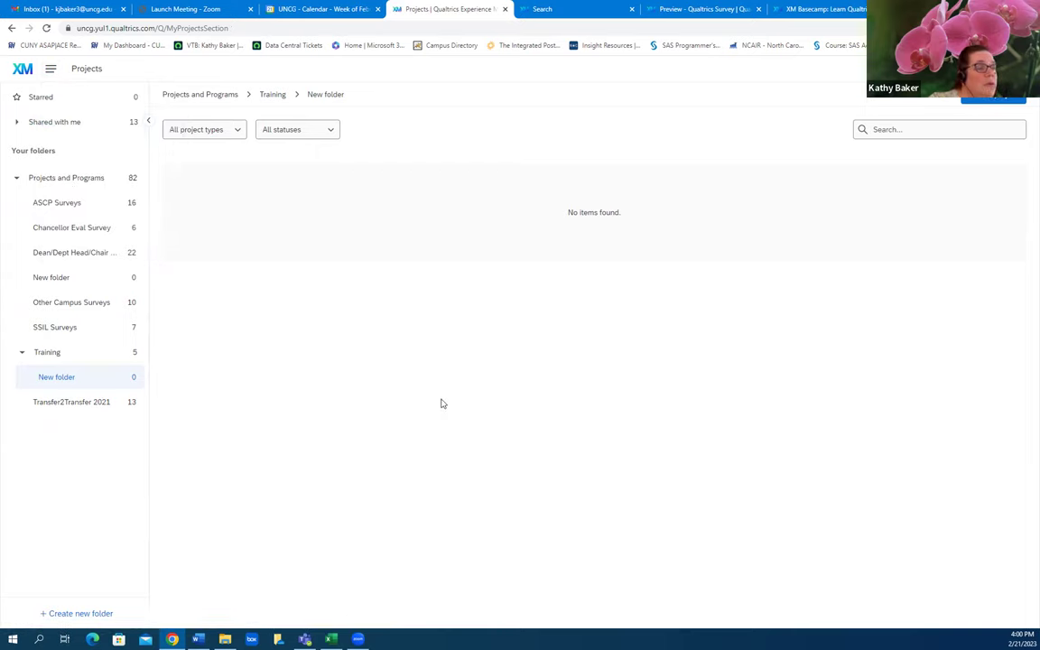
left_click(61, 177)
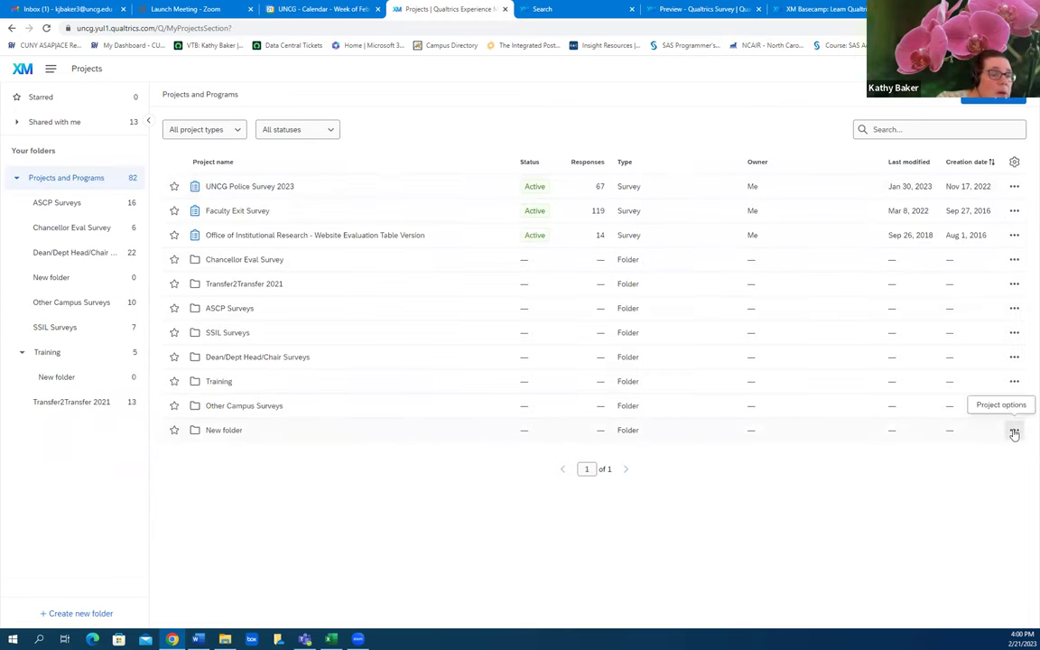
left_click(1014, 430)
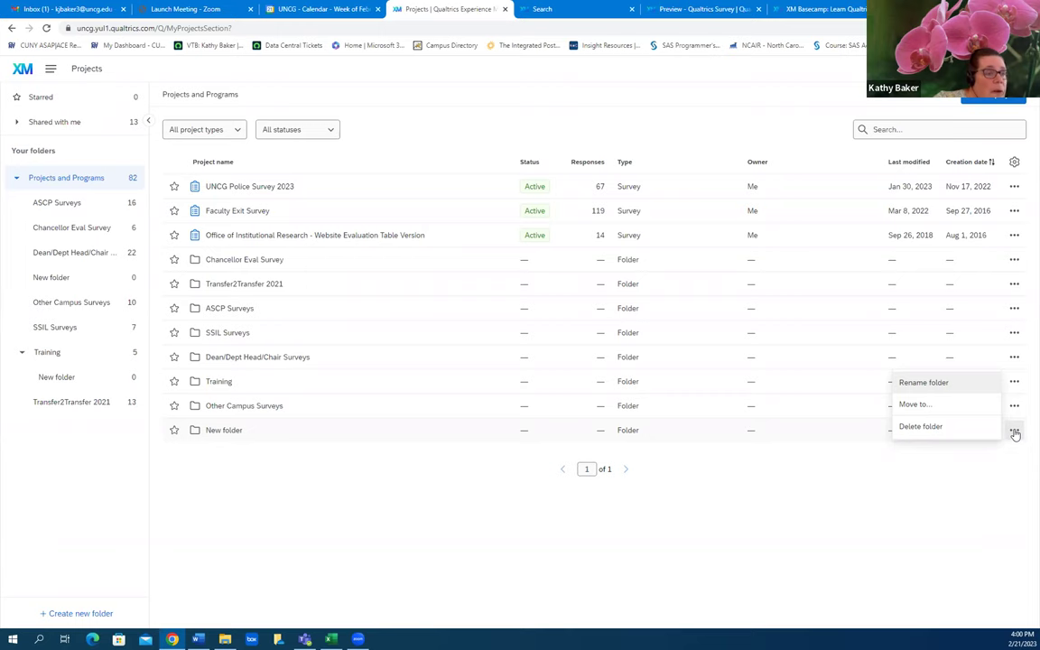
left_click(1014, 433)
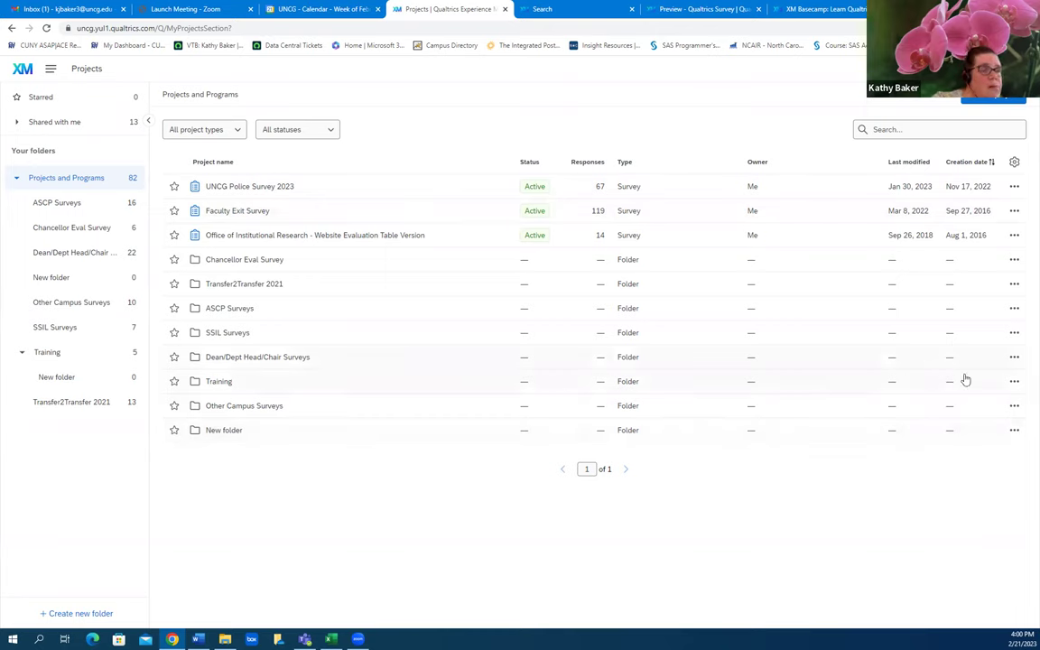
From the Training folder, invite the same colleague to collaborate on Library Training 2.21.23 without a custom message, and save the collaboration settings.
left_click(221, 381)
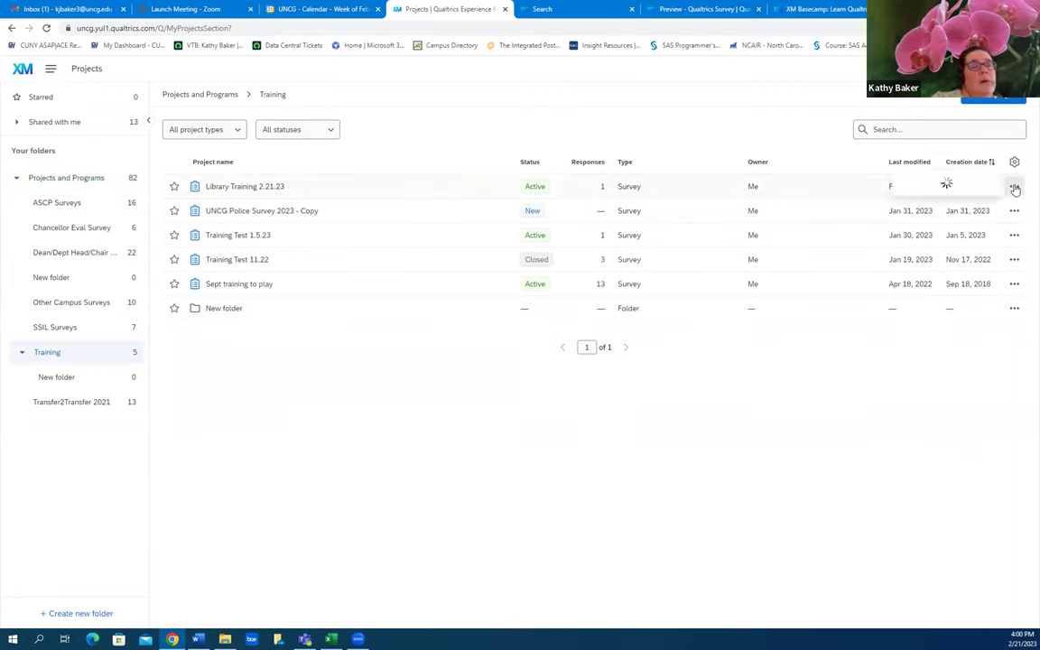
left_click(1014, 186)
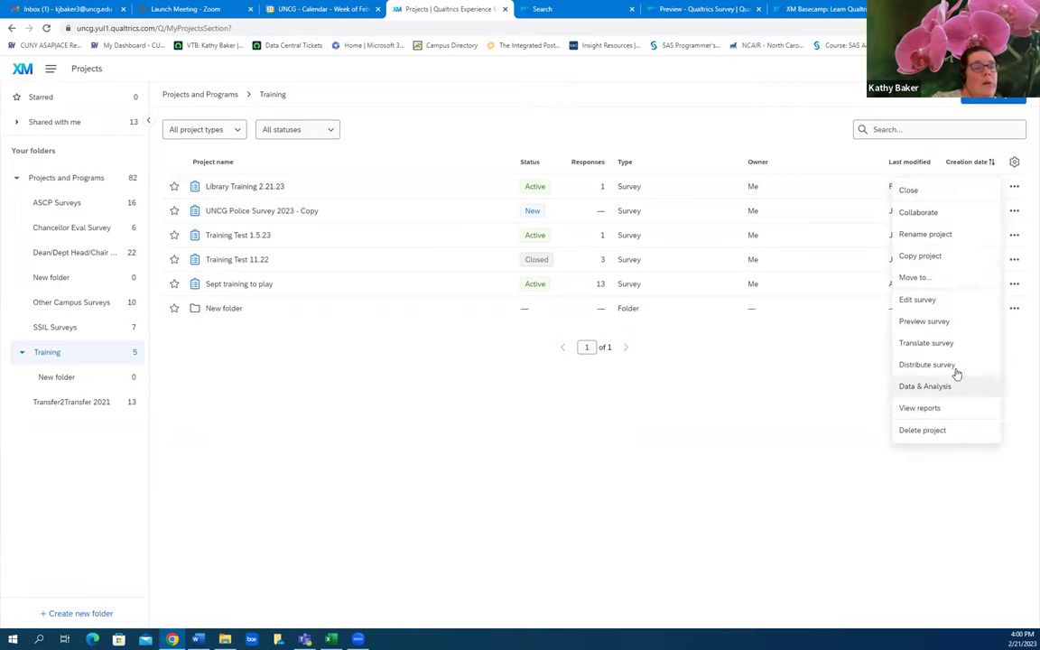
left_click(912, 213)
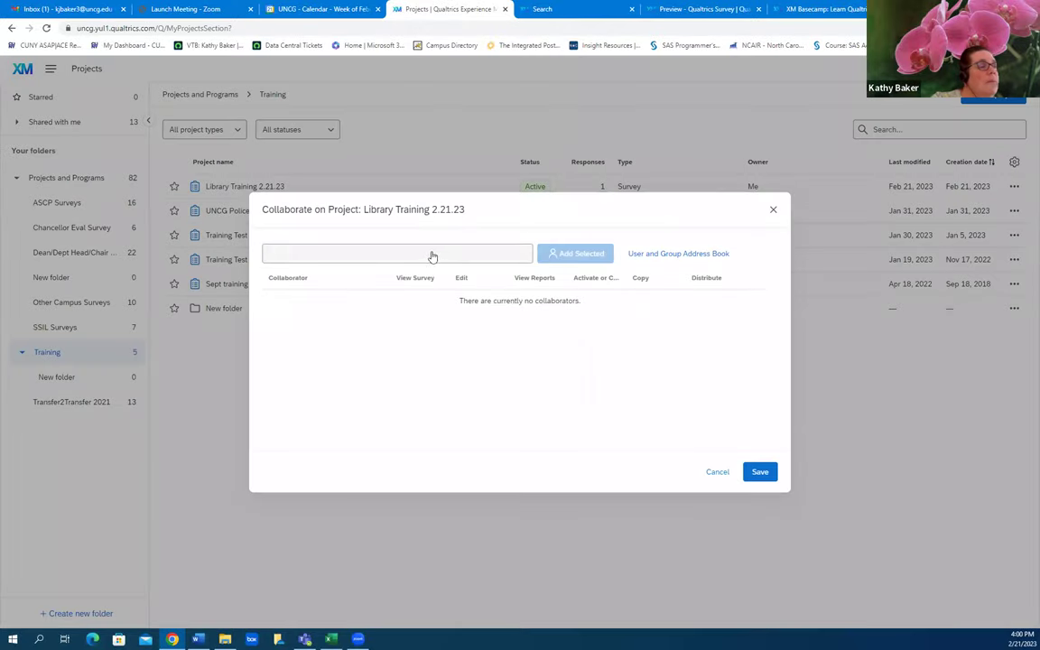
left_click(430, 249)
type("s")
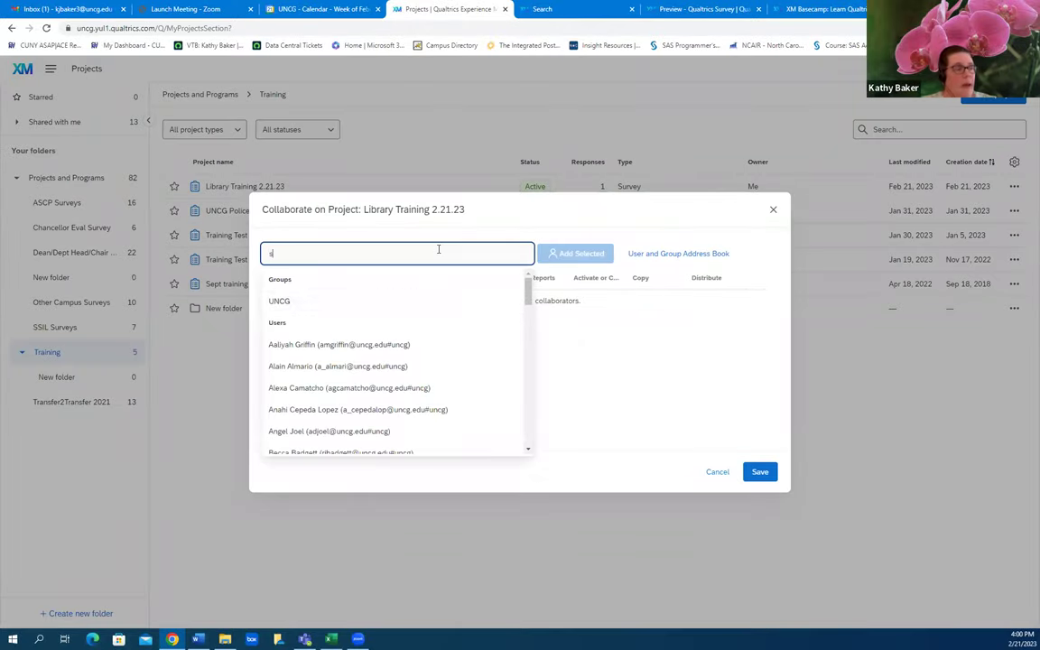
type("amantha h")
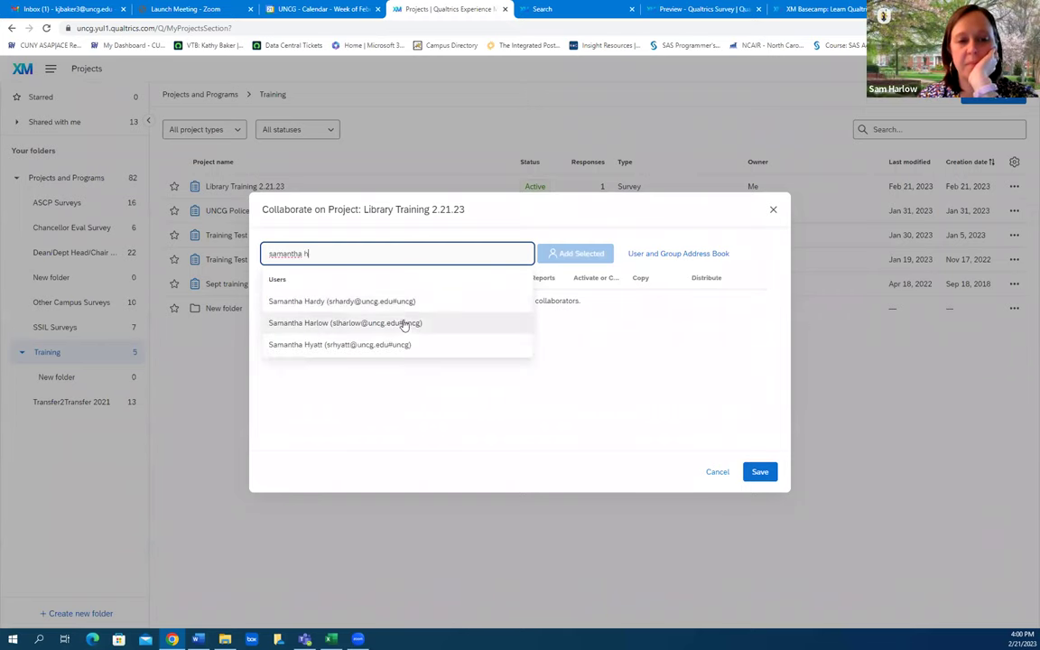
left_click(440, 327)
left_click(575, 255)
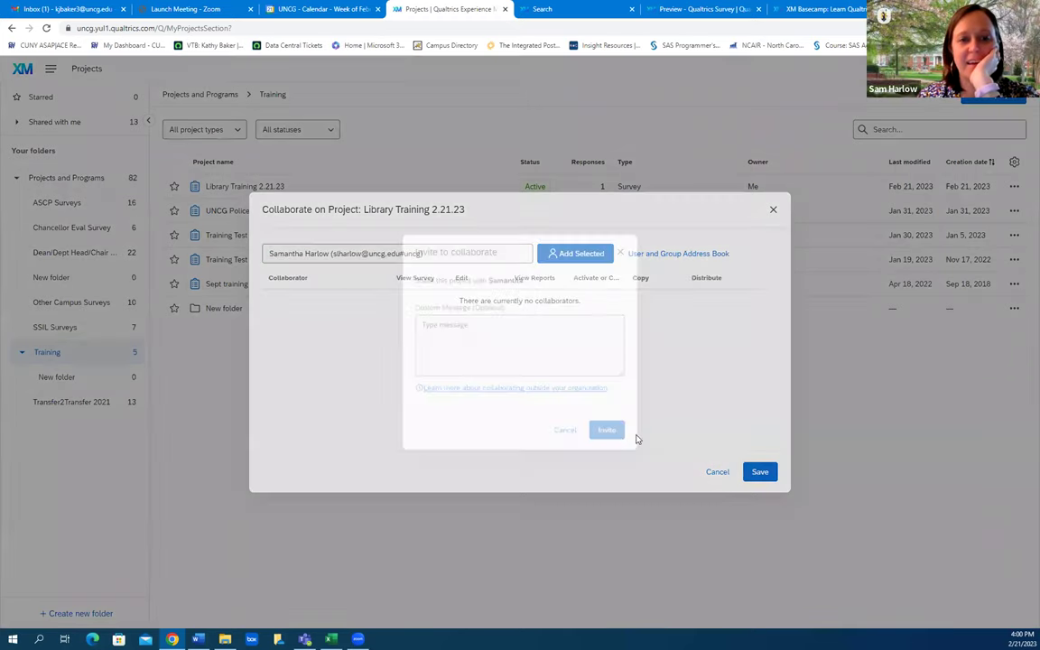
left_click(608, 434)
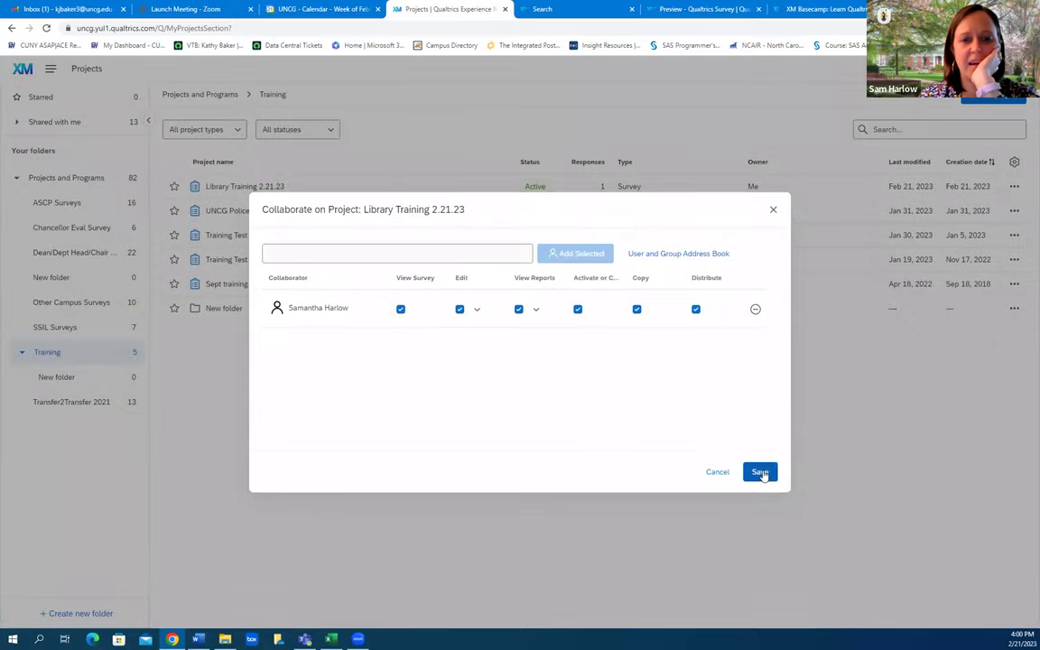
left_click(760, 471)
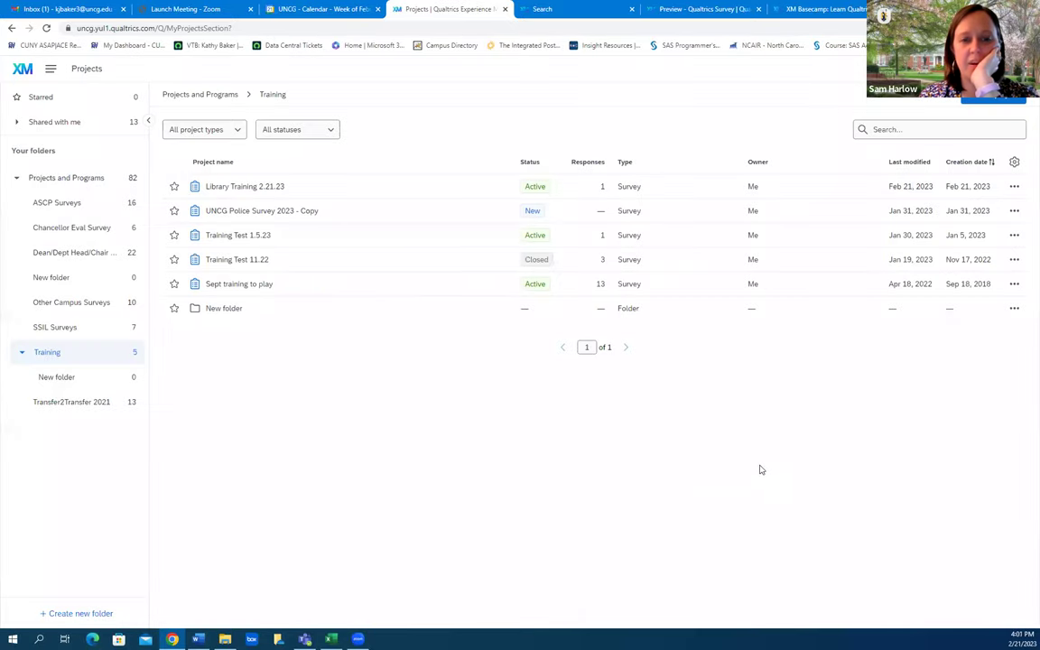